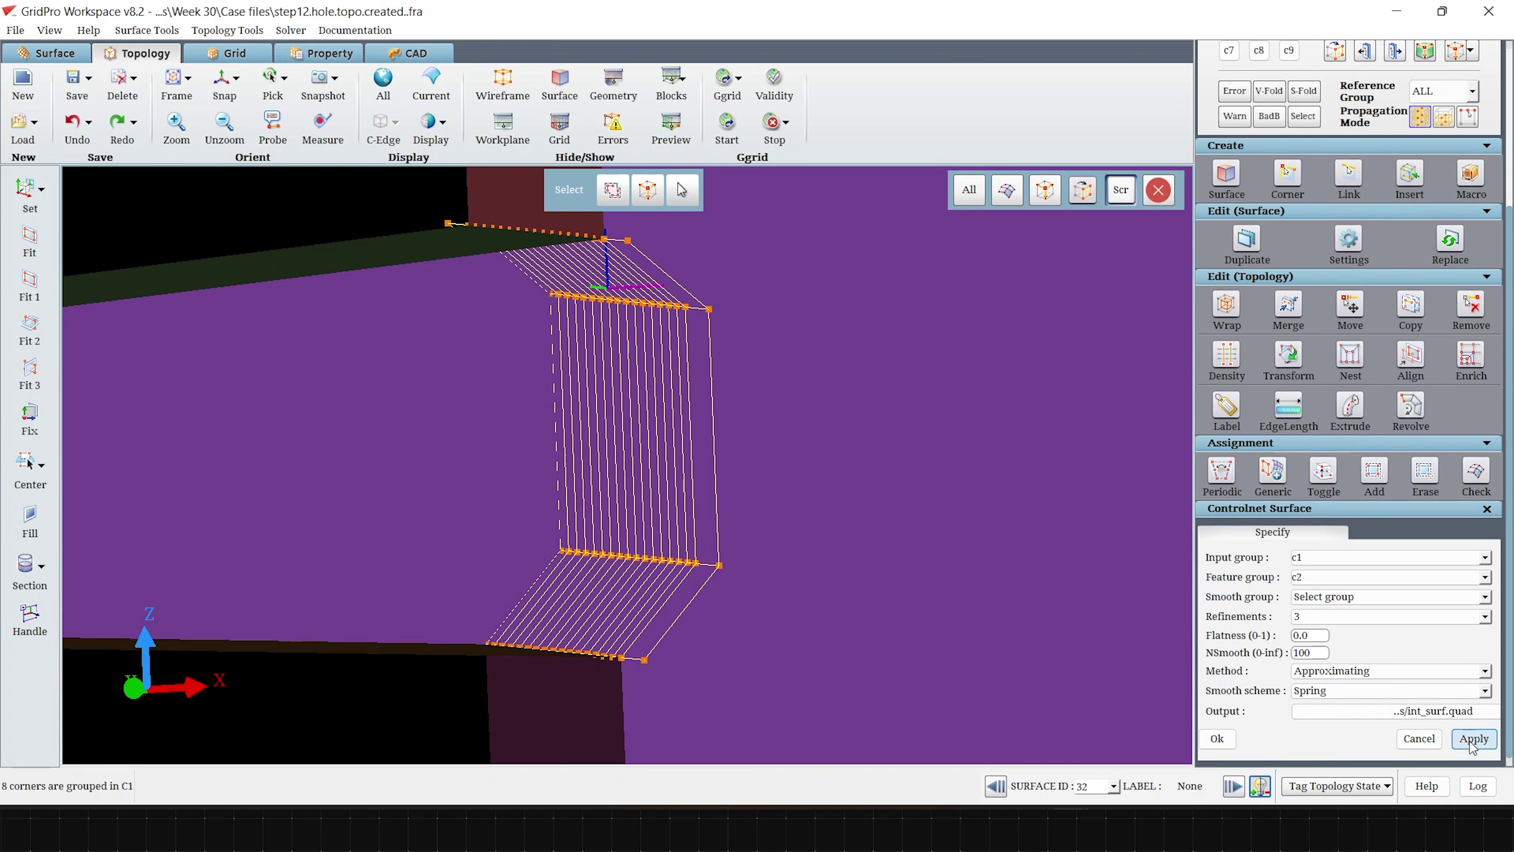
- Examine the newly generated int_surf.quad control-net surface at the step between the narrow channel and the wider chamber
{"action": "left_click_drag", "start_coordinate": [395, 298], "coordinate": [574, 373]}
{"action": "left_click", "coordinate": [222, 88]}
{"action": "scroll", "coordinate": [499, 355], "scroll_direction": "down", "scroll_amount": 3}
{"action": "middle_click_drag", "start_coordinate": [498, 355], "coordinate": [506, 396]}
{"action": "left_click_drag", "start_coordinate": [508, 397], "coordinate": [699, 416]}
{"action": "left_click", "coordinate": [221, 88]}
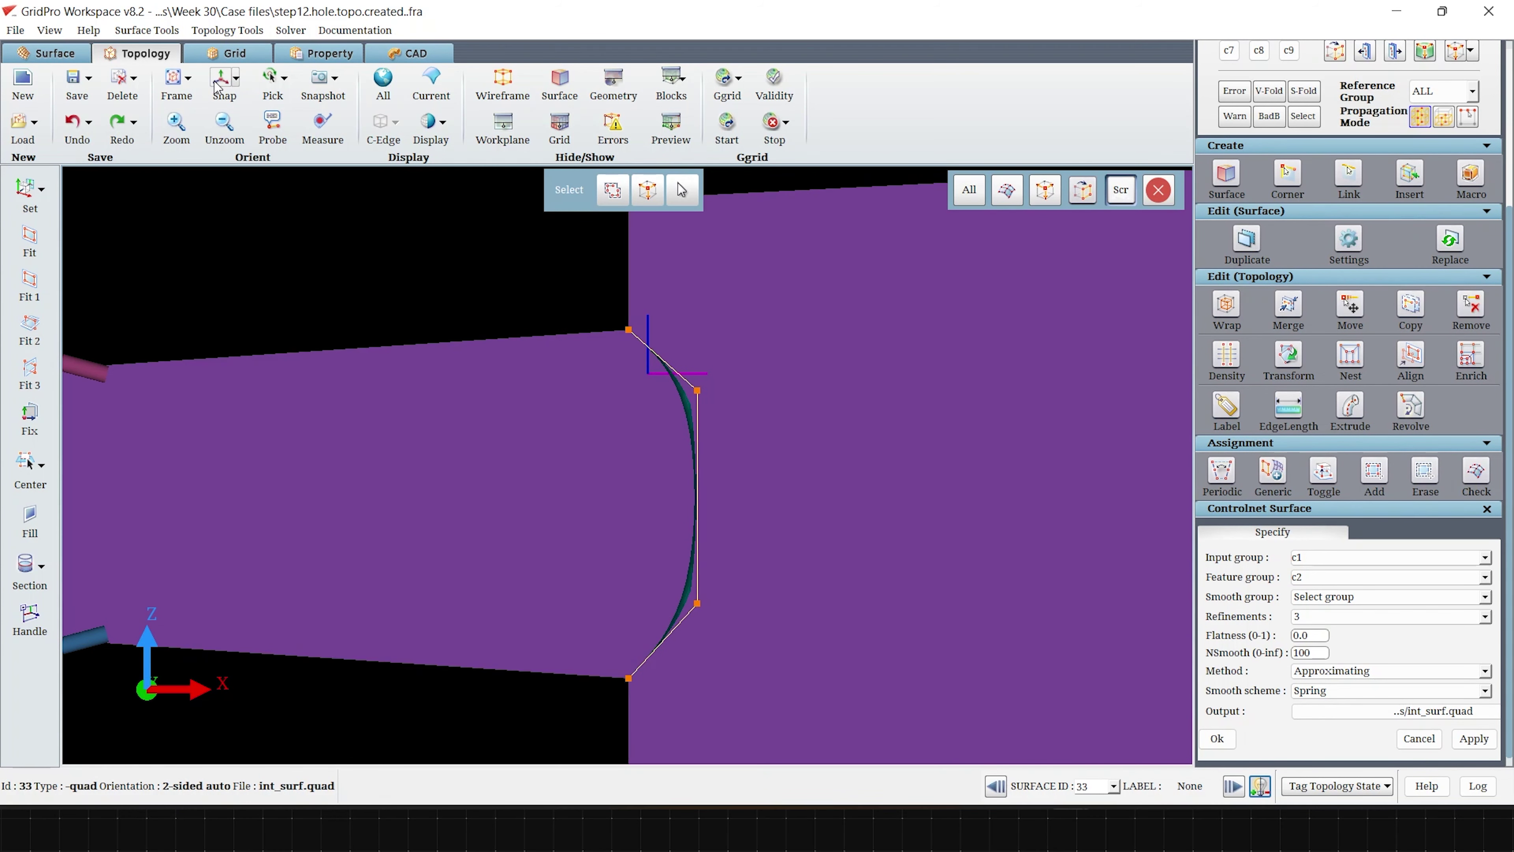
{"action": "scroll", "coordinate": [716, 373], "scroll_direction": "down", "scroll_amount": 5}
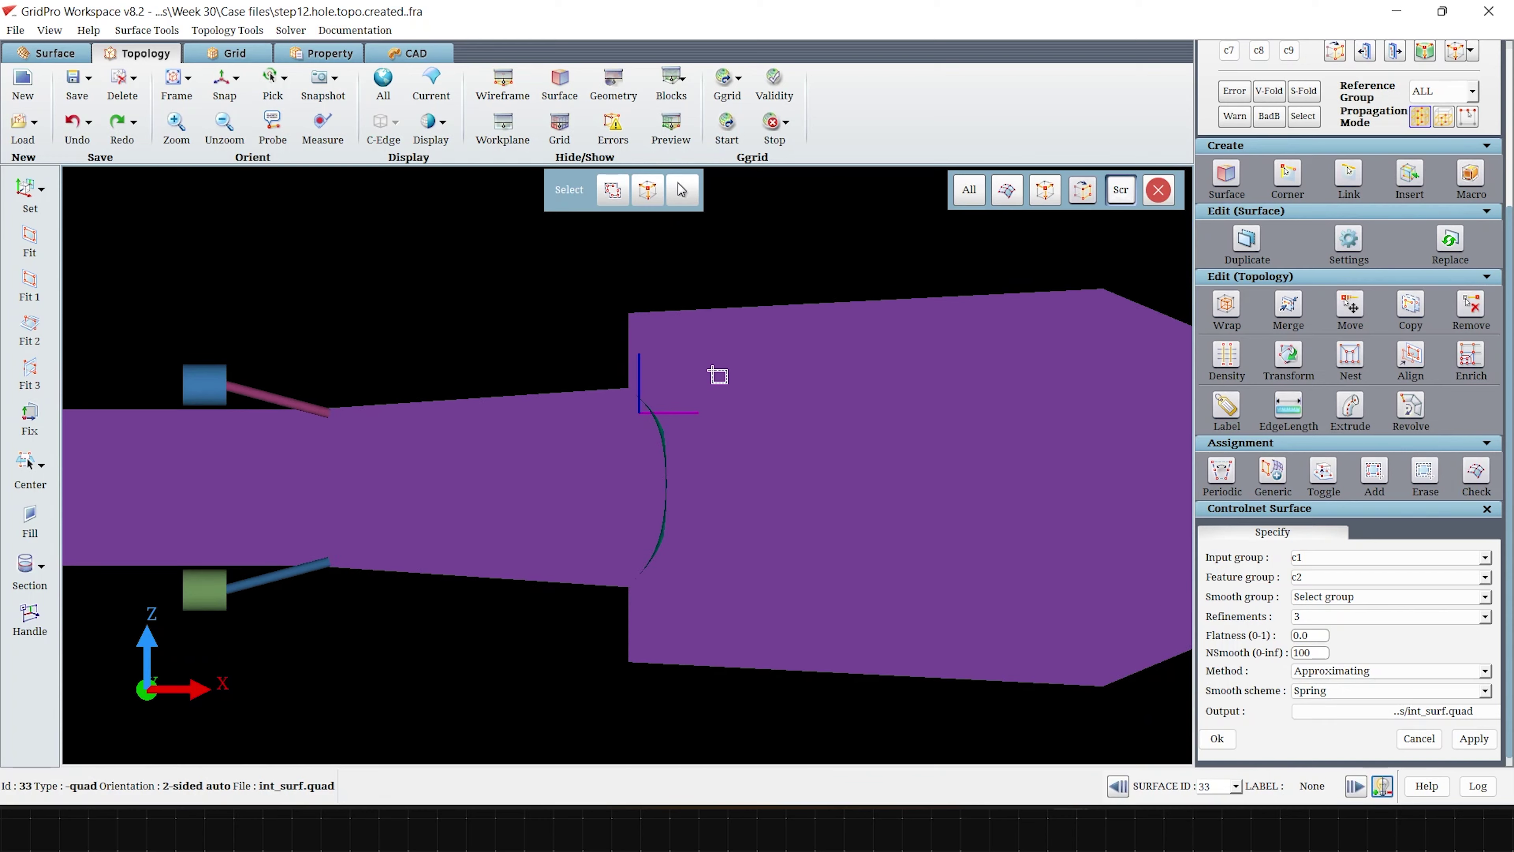
{"action": "left_click_drag", "start_coordinate": [644, 407], "coordinate": [506, 453]}
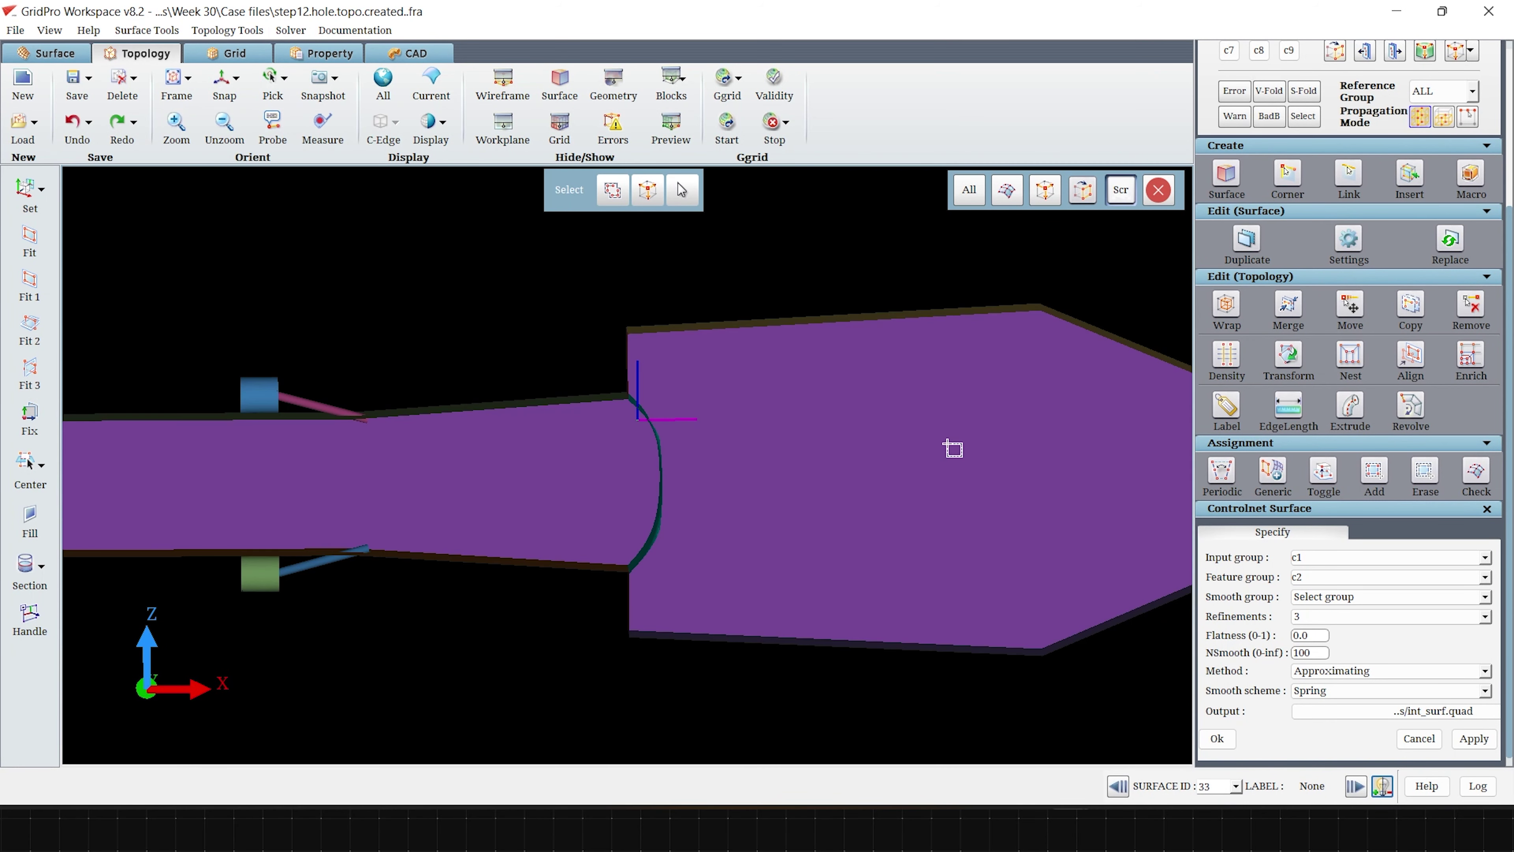
{"action": "scroll", "coordinate": [633, 446], "scroll_direction": "up", "scroll_amount": 6}
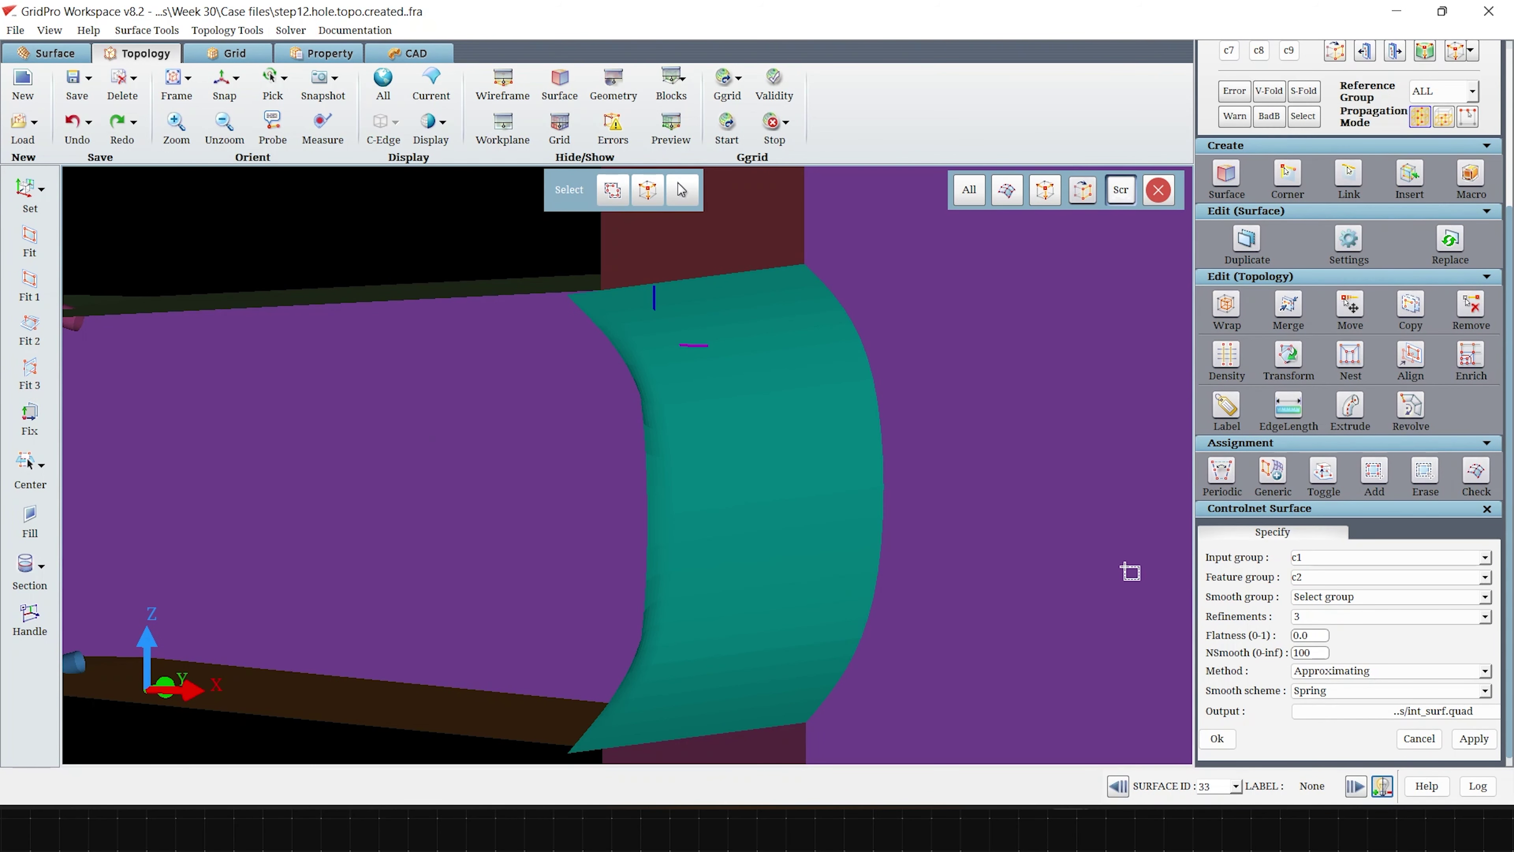
{"action": "scroll", "coordinate": [1129, 571], "scroll_direction": "down", "scroll_amount": 3}
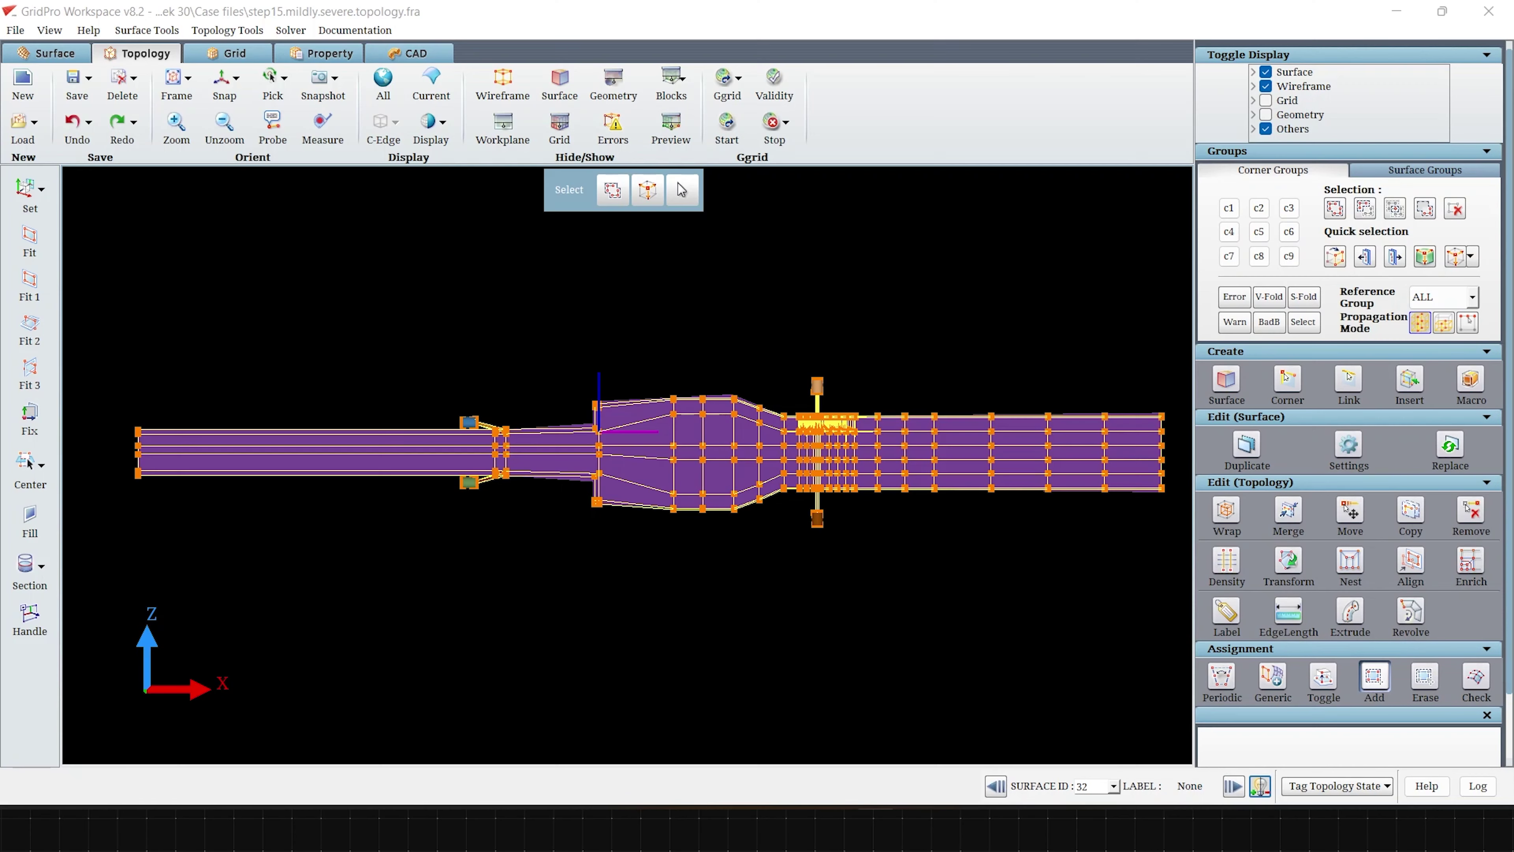
- Load the surface file int_surf.quad from the Case files folder into the topology
{"action": "left_click", "coordinate": [23, 126]}
{"action": "left_click", "coordinate": [36, 182]}
{"action": "scroll", "coordinate": [265, 343], "scroll_direction": "down", "scroll_amount": 5}
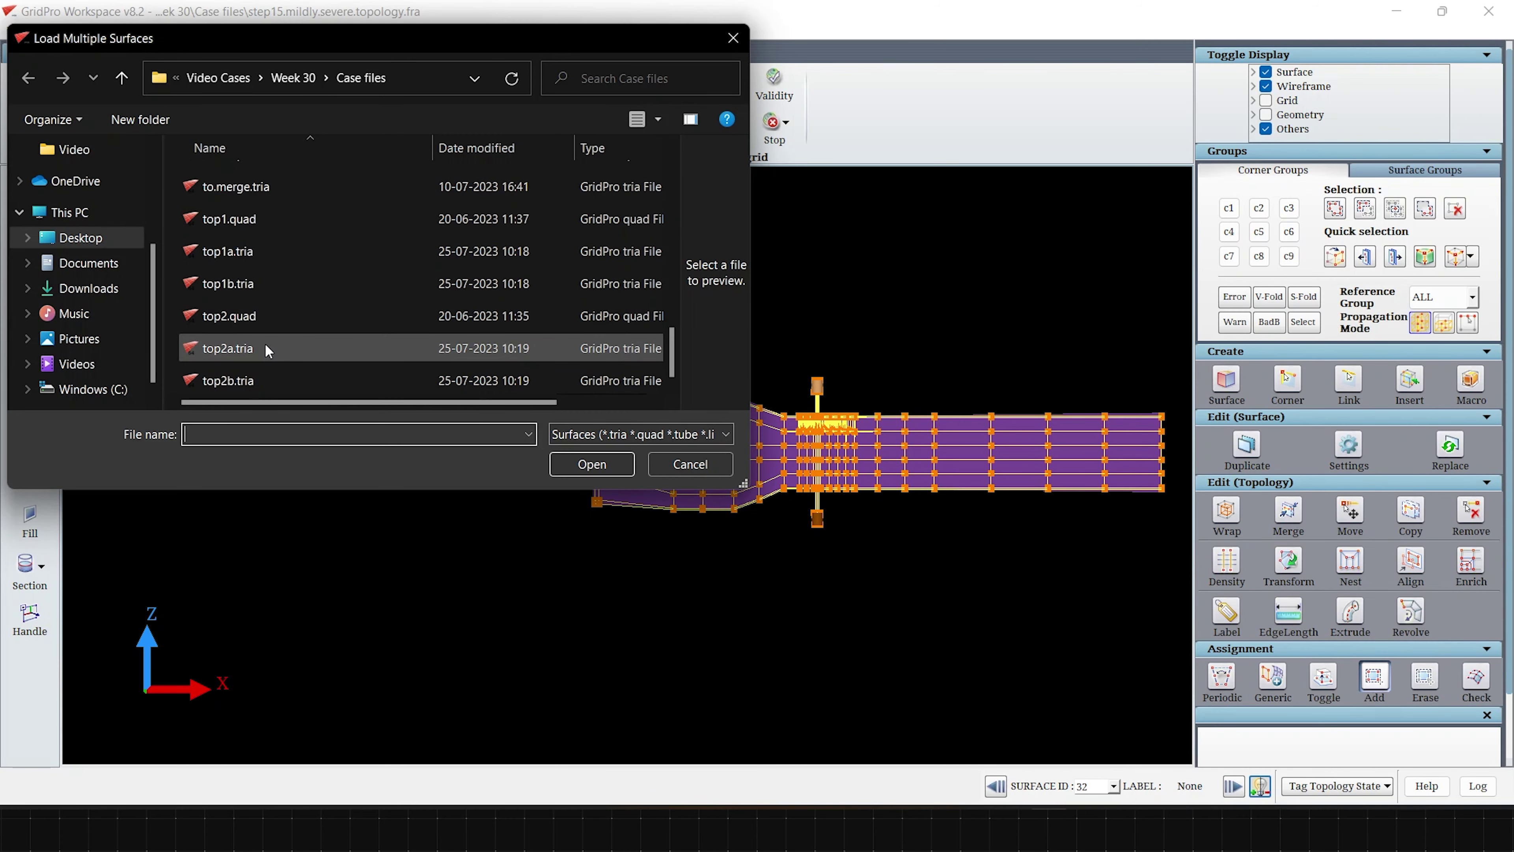
{"action": "type", "text": "i"}
{"action": "left_click", "coordinate": [241, 472]}
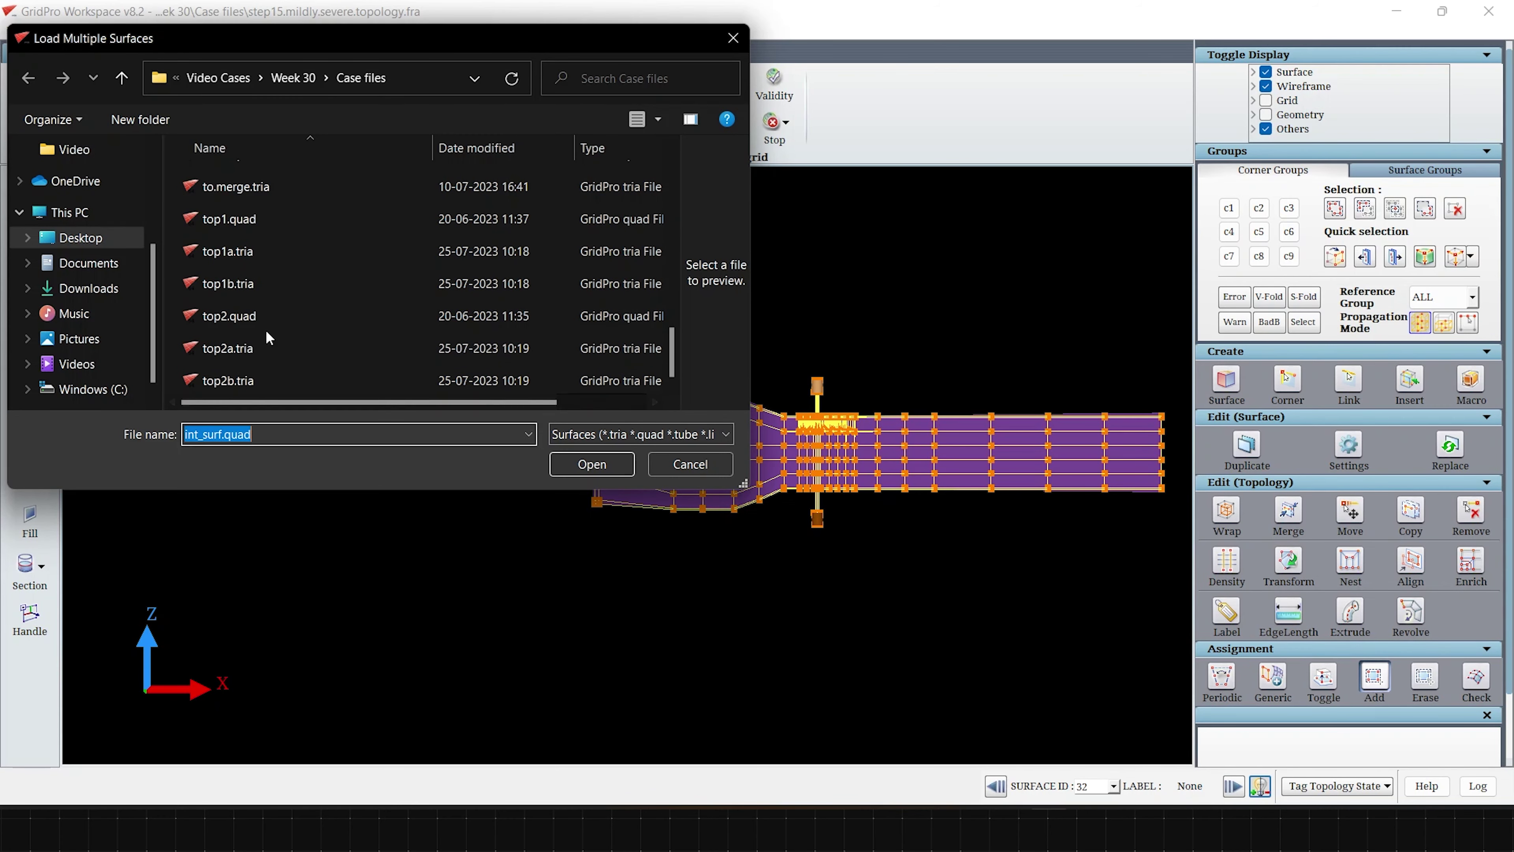
{"action": "scroll", "coordinate": [354, 364], "scroll_direction": "up", "scroll_amount": 2}
{"action": "left_click", "coordinate": [235, 241]}
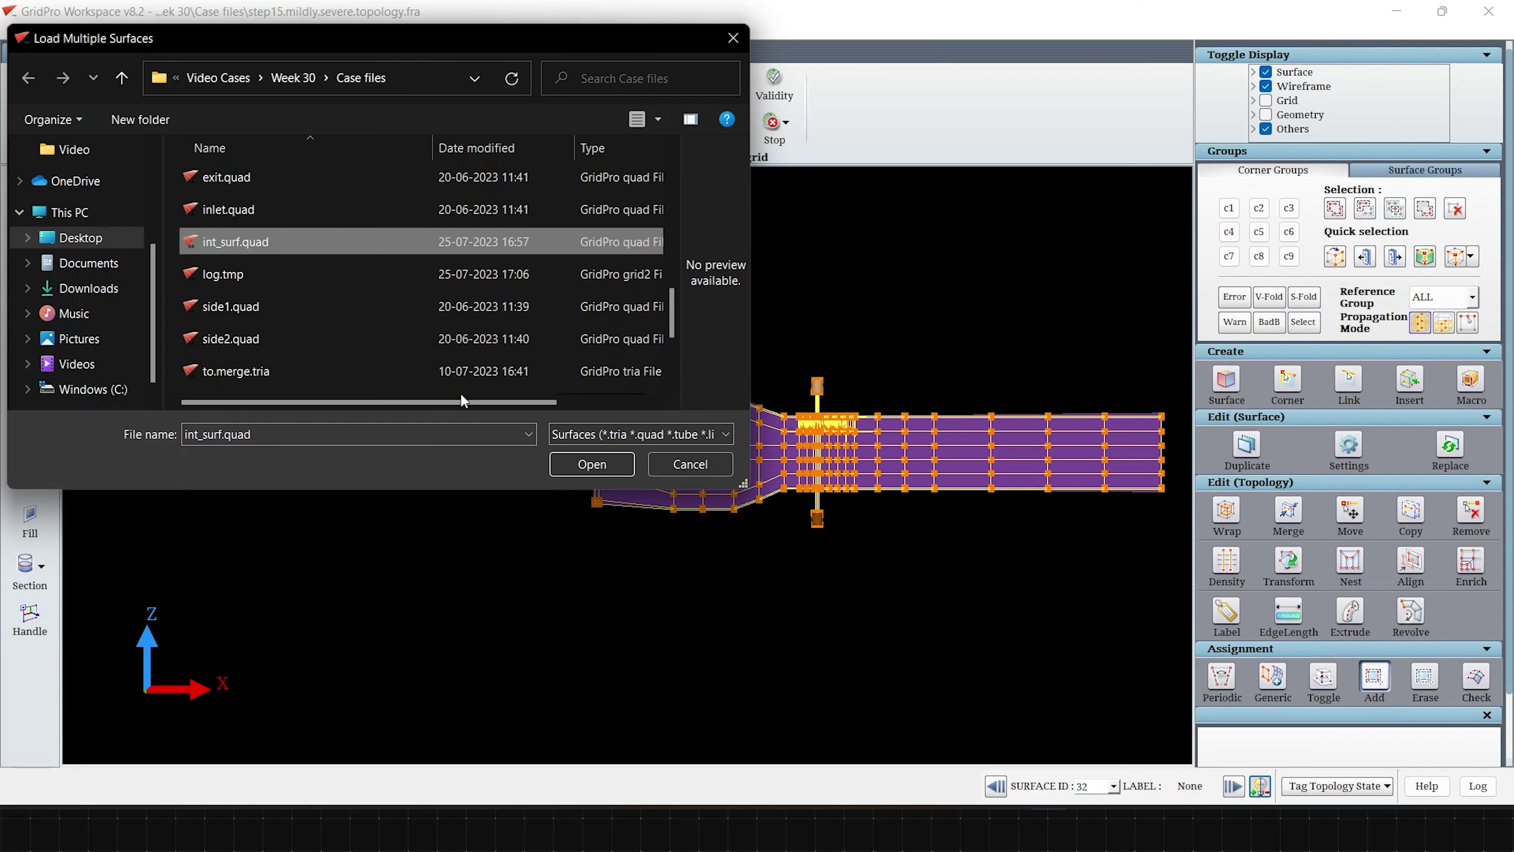
{"action": "left_click", "coordinate": [590, 464]}
- Assign the corners at the channel-to-chamber interface to the loaded int_surf.quad surface
{"action": "left_click_drag", "start_coordinate": [722, 556], "coordinate": [278, 546]}
{"action": "middle_click_drag", "start_coordinate": [361, 408], "coordinate": [297, 625]}
{"action": "left_click_drag", "start_coordinate": [440, 419], "coordinate": [469, 528]}
{"action": "left_click", "coordinate": [224, 83]}
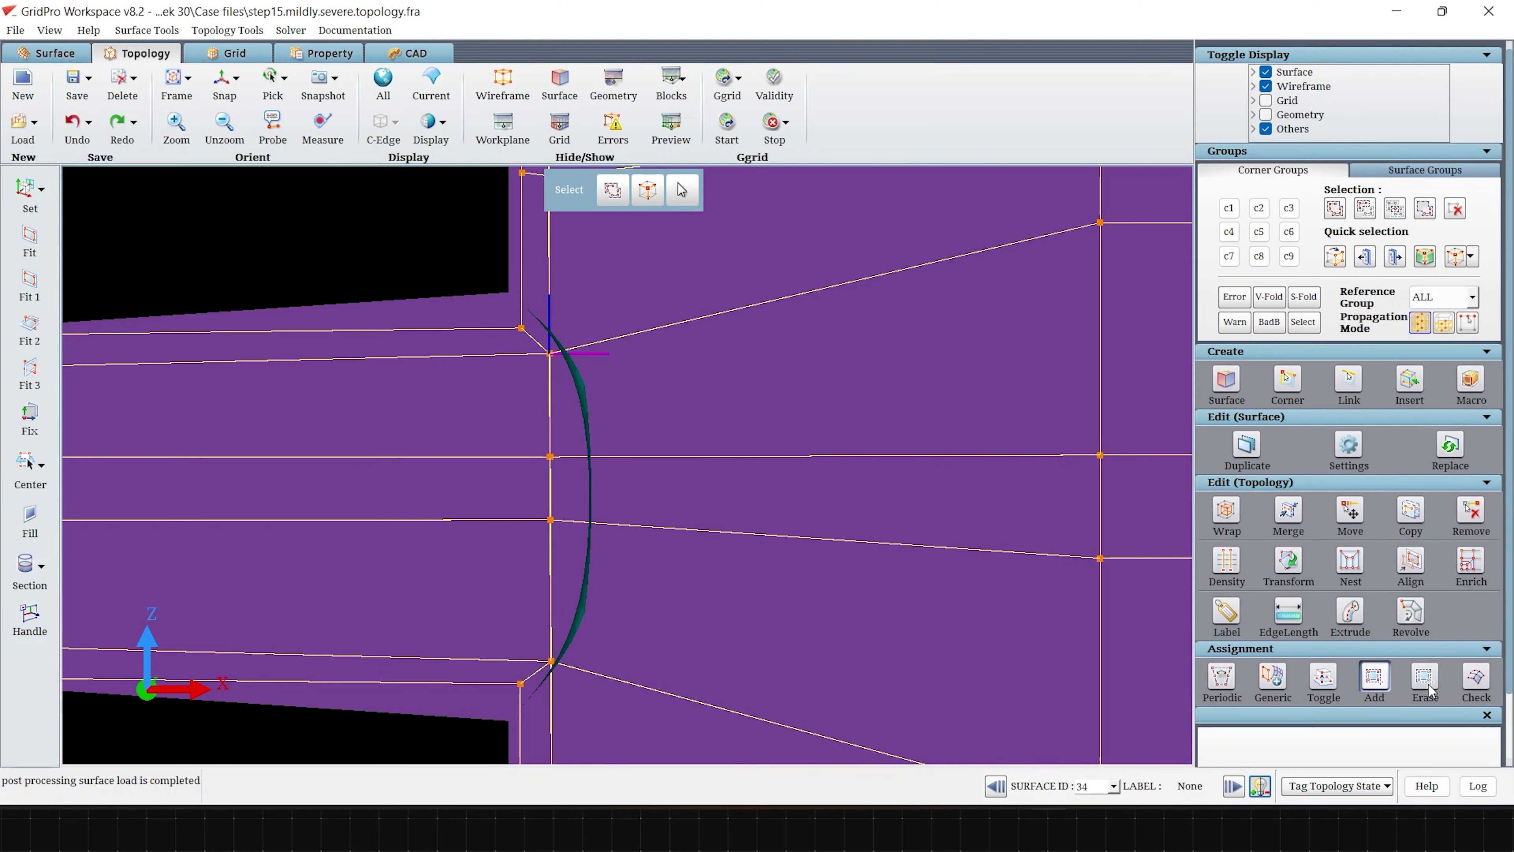
{"action": "scroll", "coordinate": [835, 453], "scroll_direction": "down", "scroll_amount": 2}
{"action": "left_click_drag", "start_coordinate": [374, 268], "coordinate": [648, 690]}
{"action": "scroll", "coordinate": [1382, 678], "scroll_direction": "down", "scroll_amount": 1}
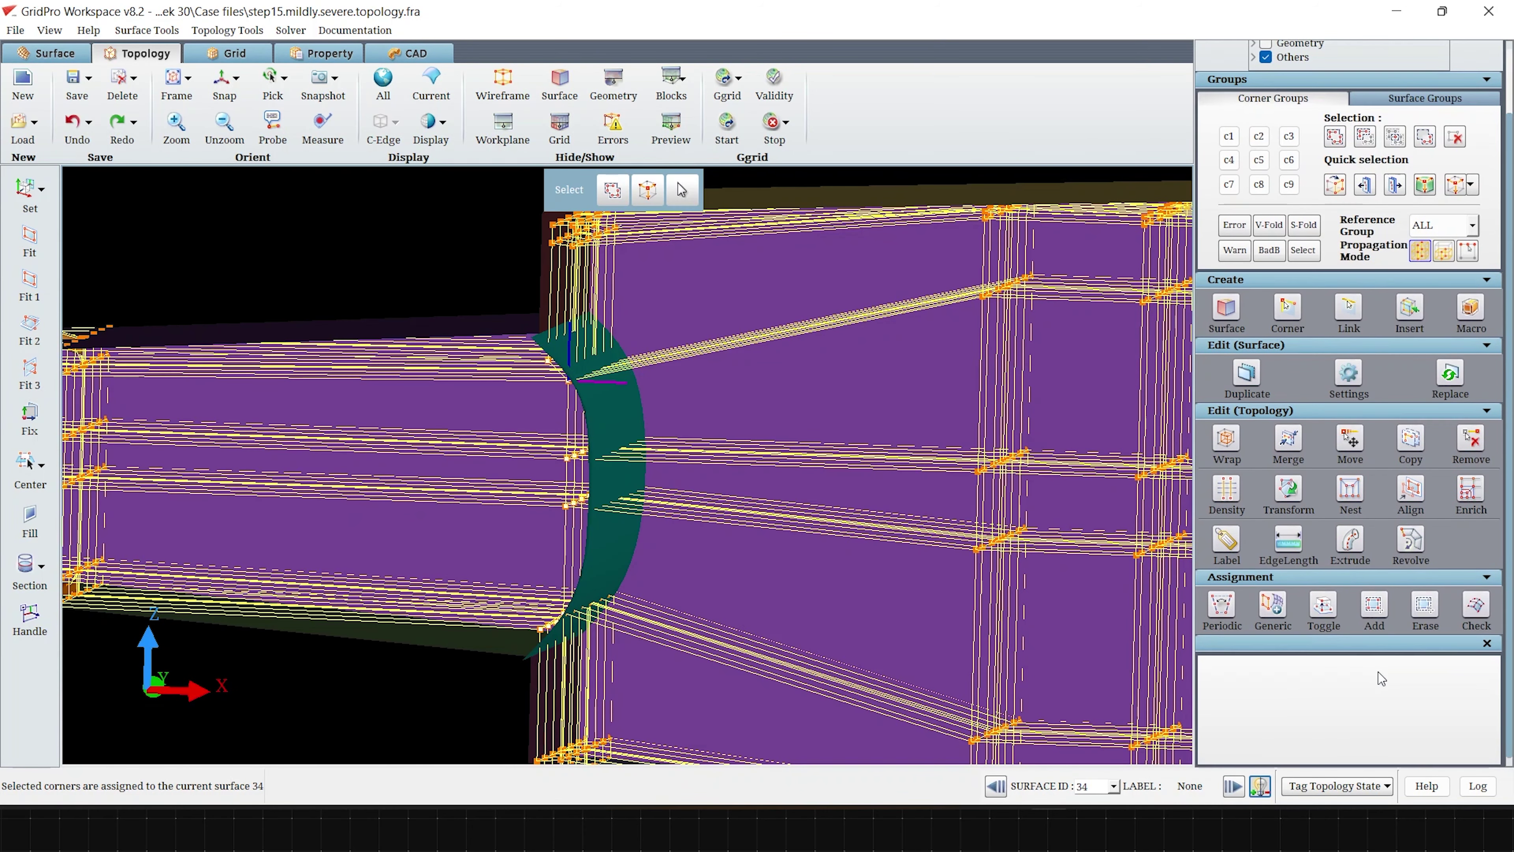
{"action": "left_click_drag", "start_coordinate": [644, 481], "coordinate": [831, 438]}
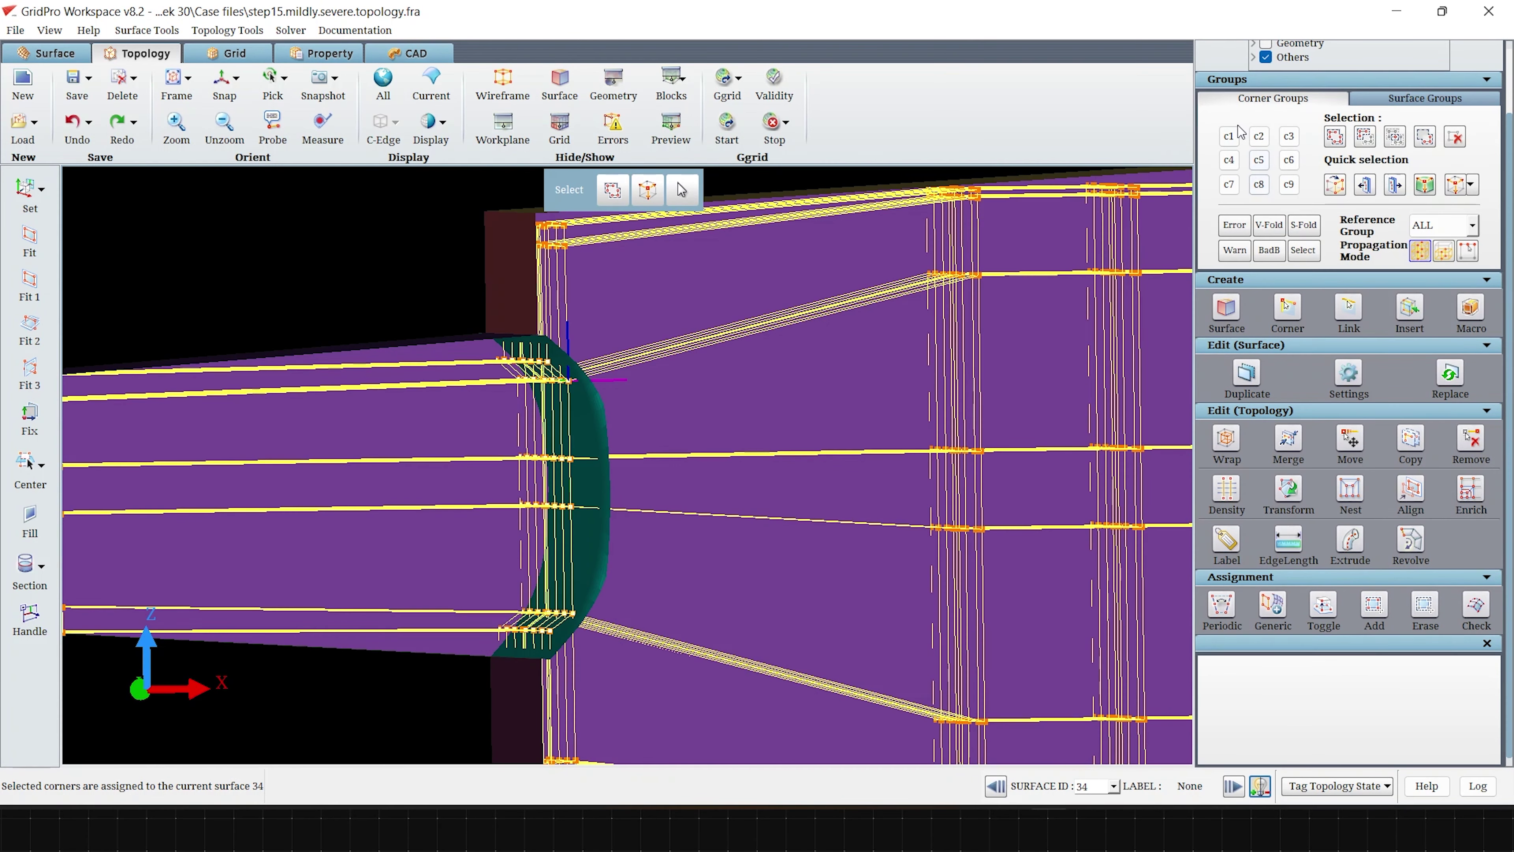
- Clear corner group c1 and collect the corners assigned to the int_surf.quad surface in it
{"action": "left_click", "coordinate": [1230, 136]}
{"action": "left_click", "coordinate": [1456, 135]}
{"action": "left_click", "coordinate": [1339, 135]}
{"action": "left_click", "coordinate": [998, 191]}
{"action": "left_click_drag", "start_coordinate": [855, 433], "coordinate": [1147, 437]}
- Wrap group c1 with Interior/Inter-block faces, Smart Inheritance and a 10 percent position, using the Insert Face Group option
{"action": "left_click", "coordinate": [1223, 439]}
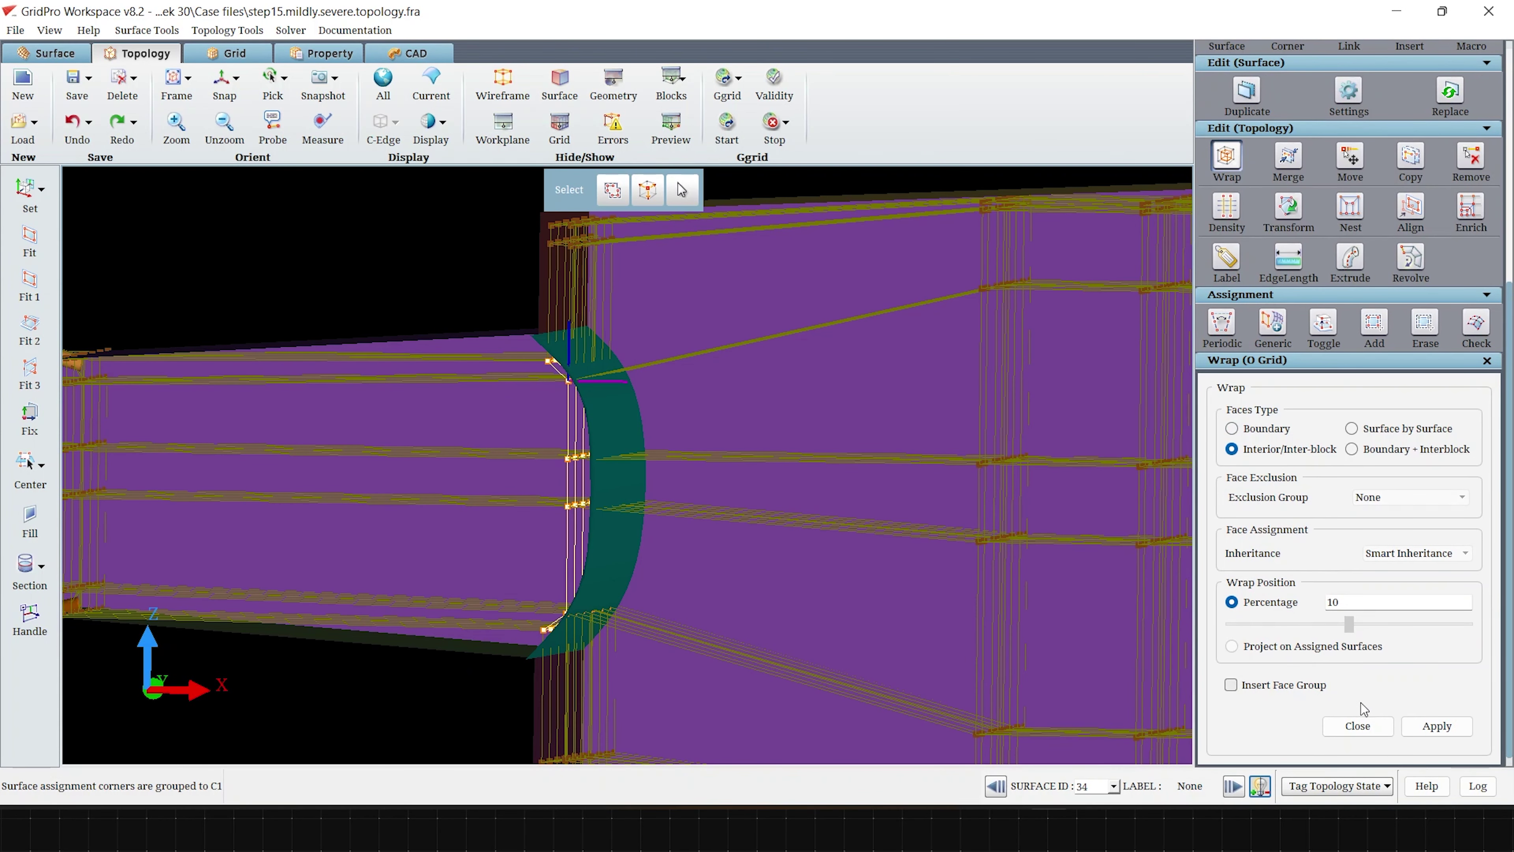
{"action": "left_click", "coordinate": [1321, 686]}
{"action": "left_click", "coordinate": [1429, 726]}
{"action": "left_click_drag", "start_coordinate": [650, 533], "coordinate": [732, 518]}
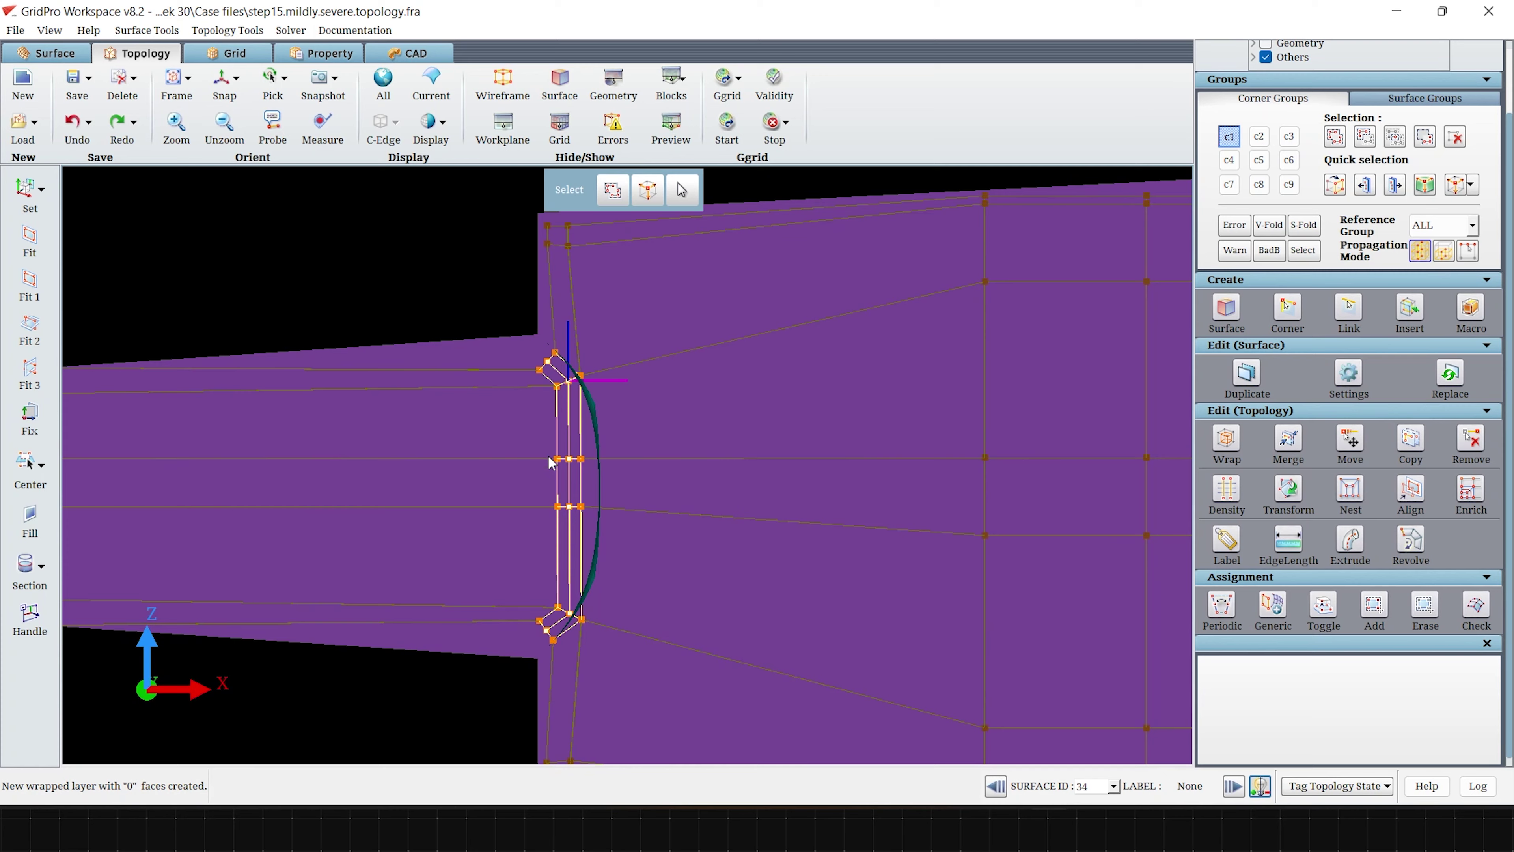
- Run a topology validity check and dismiss its report
{"action": "scroll", "coordinate": [549, 465], "scroll_direction": "down", "scroll_amount": 5}
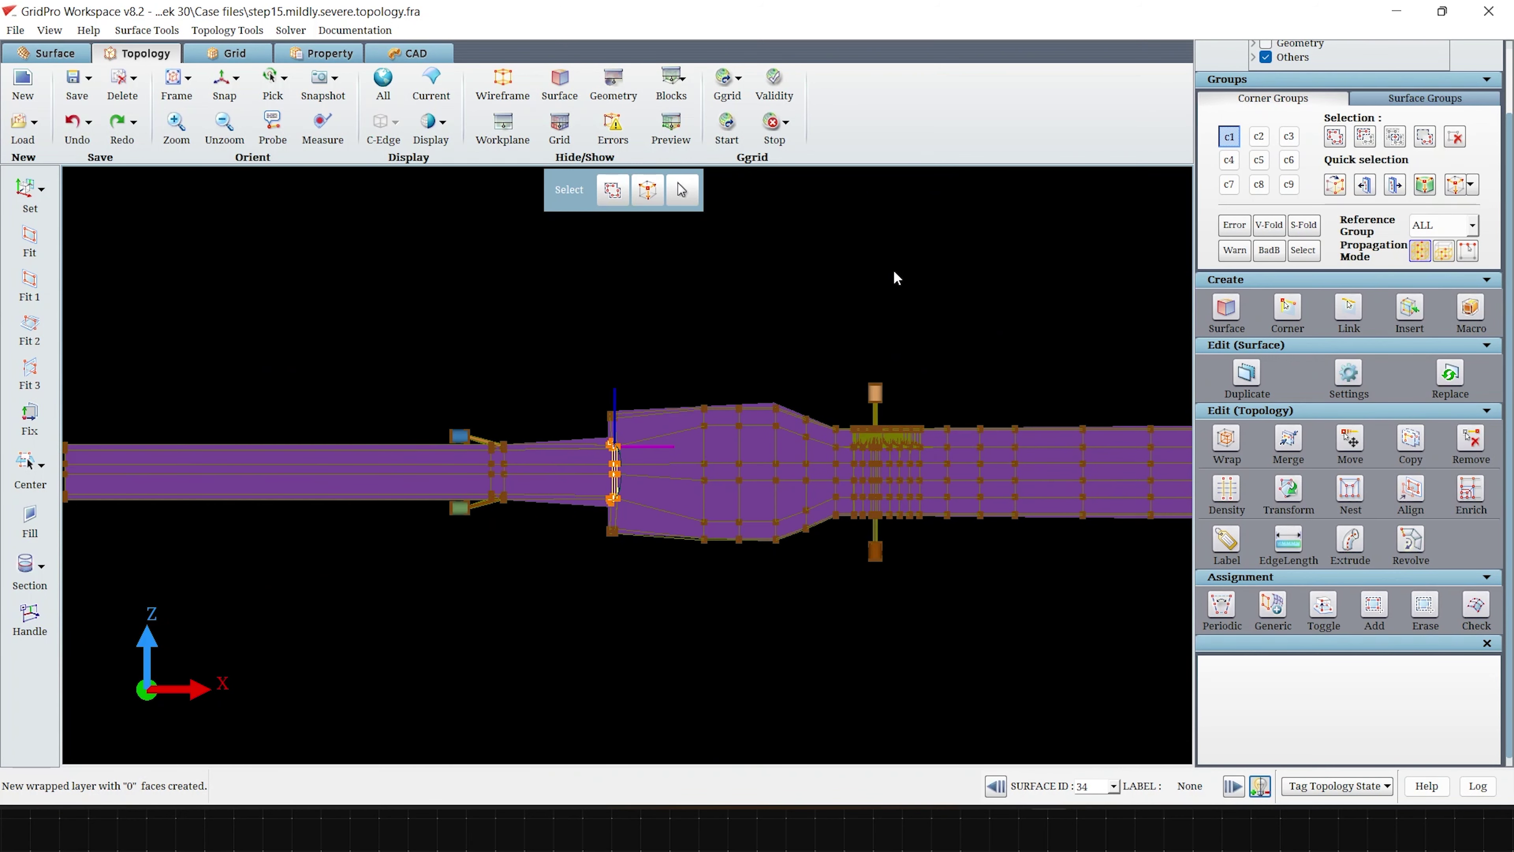
{"action": "left_click", "coordinate": [773, 86]}
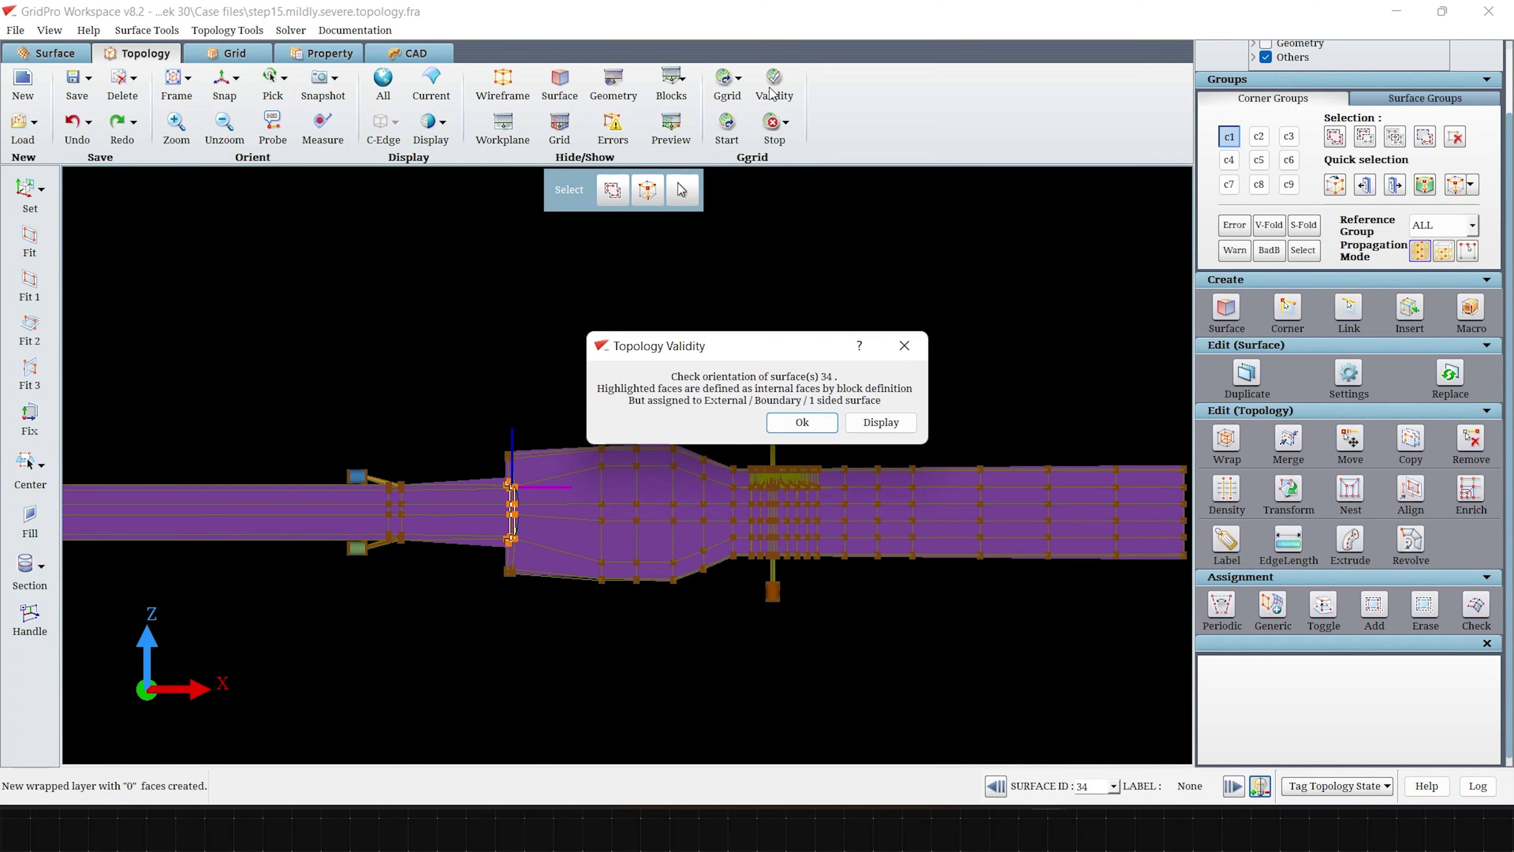
{"action": "left_click", "coordinate": [802, 422]}
- Change the curved internal surface's type to Interior and recheck the topology validity
{"action": "scroll", "coordinate": [513, 513], "scroll_direction": "up", "scroll_amount": 10}
{"action": "left_click_drag", "start_coordinate": [554, 406], "coordinate": [601, 398]}
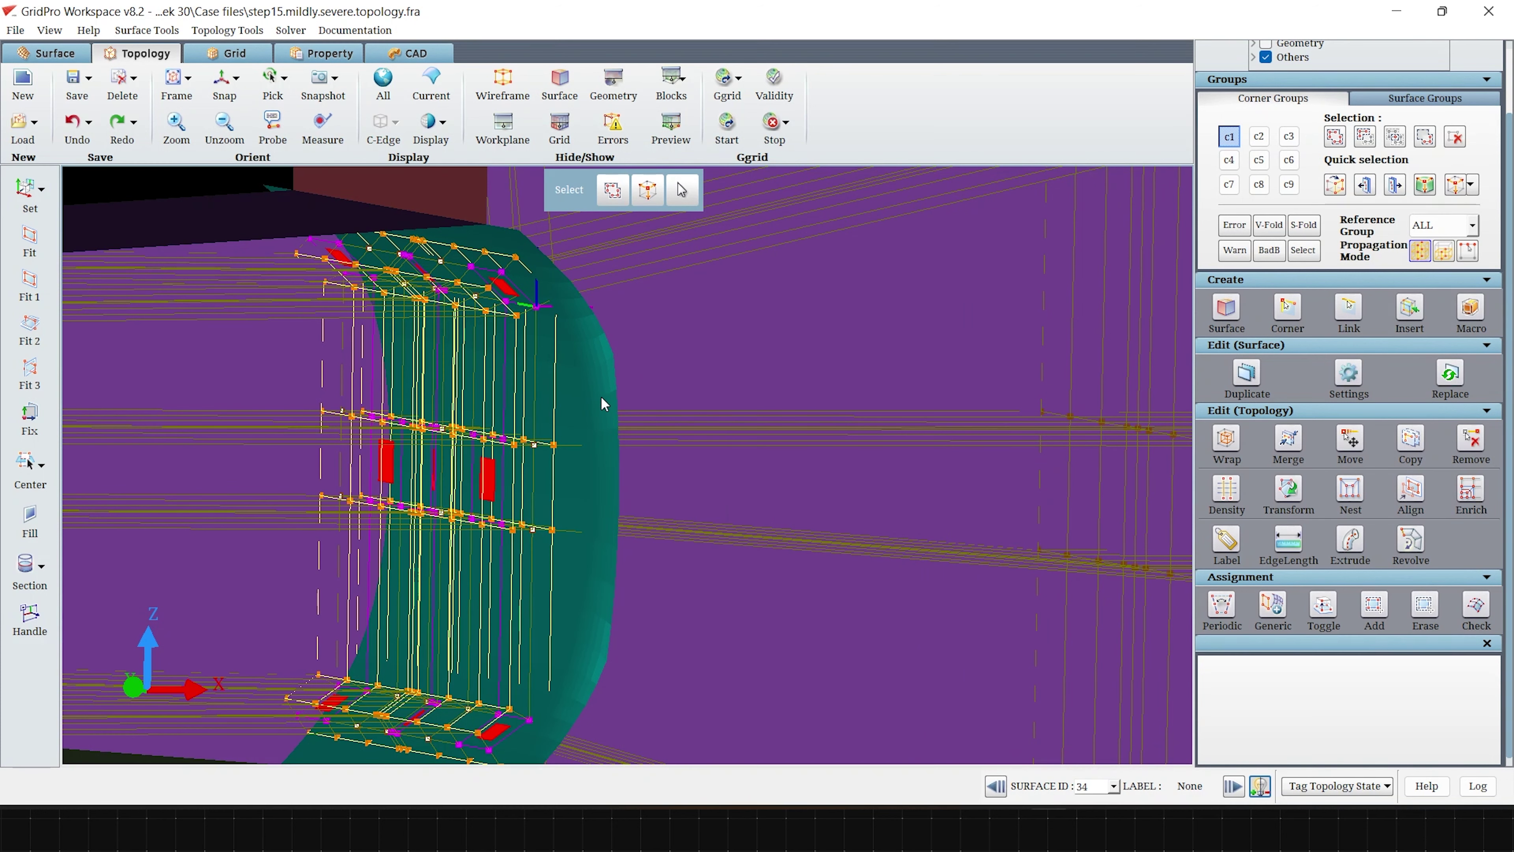
{"action": "right_click", "coordinate": [602, 398]}
{"action": "mouse_move", "coordinate": [643, 470]}
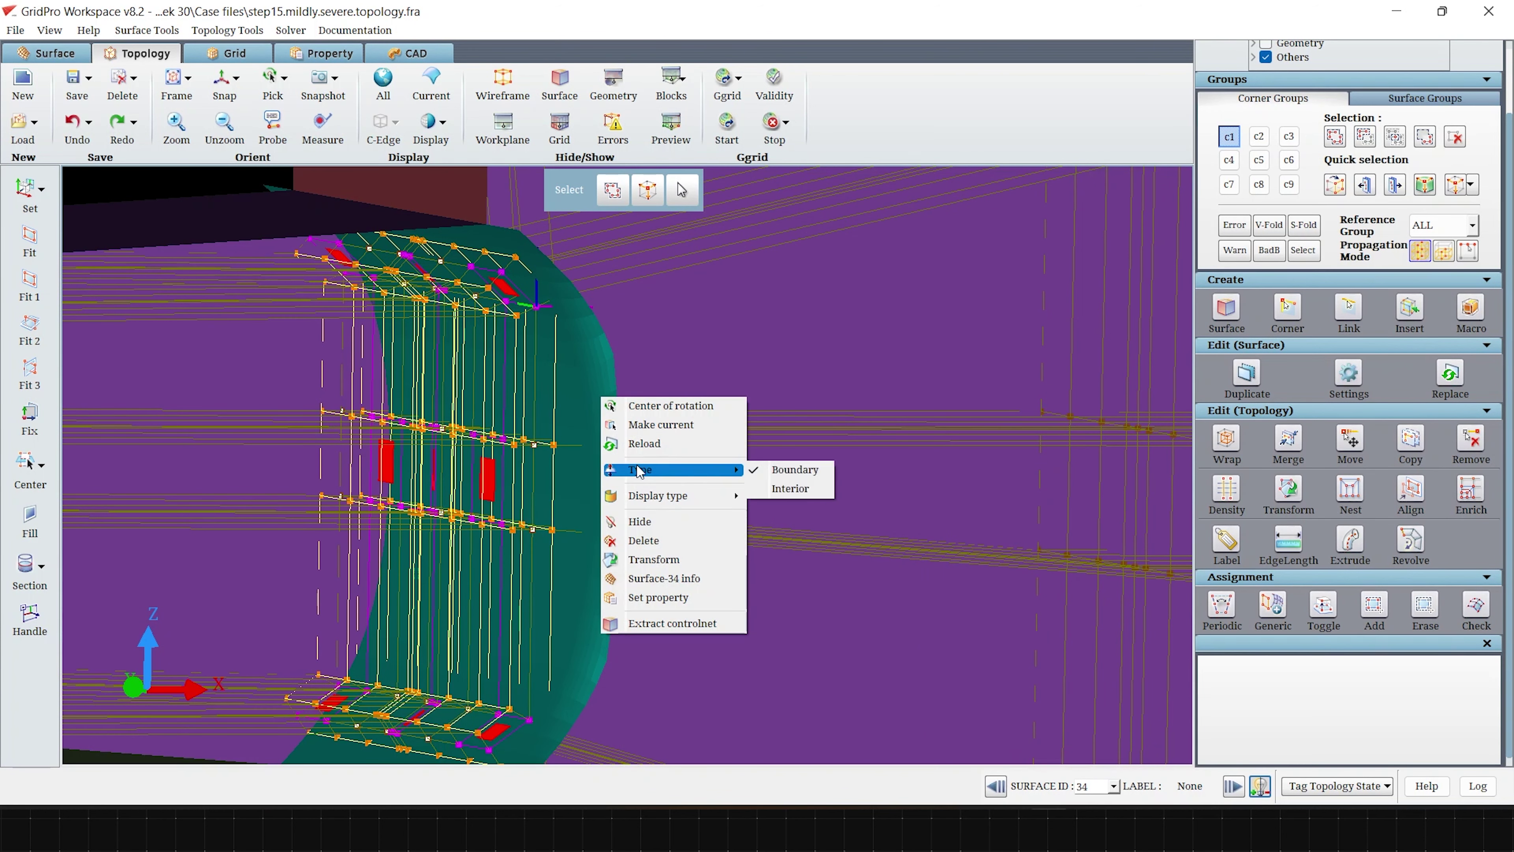
{"action": "left_click", "coordinate": [769, 489]}
{"action": "left_click", "coordinate": [775, 83]}
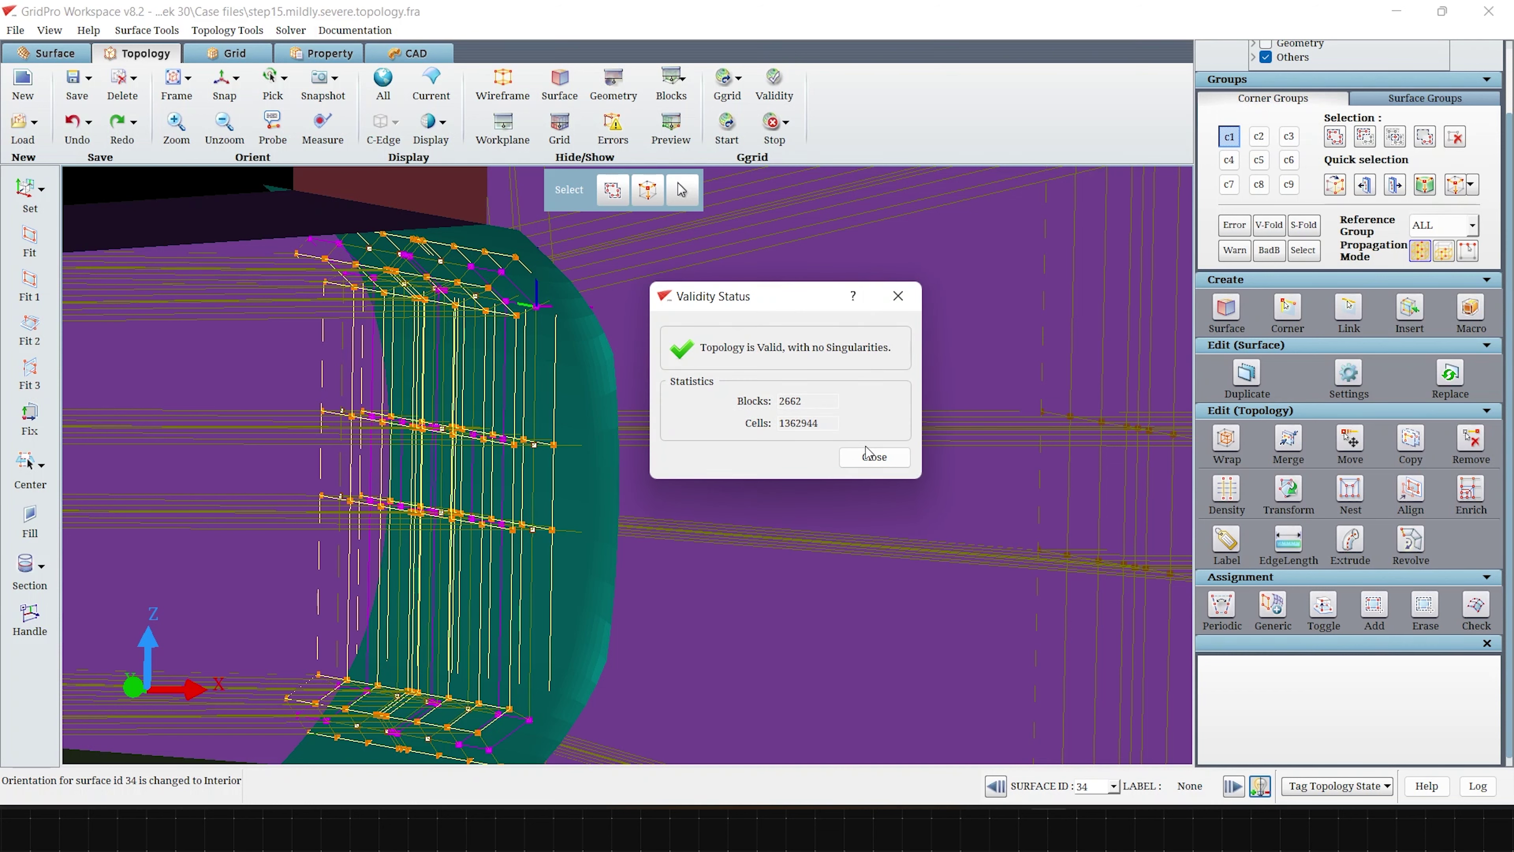
{"action": "left_click", "coordinate": [869, 458]}
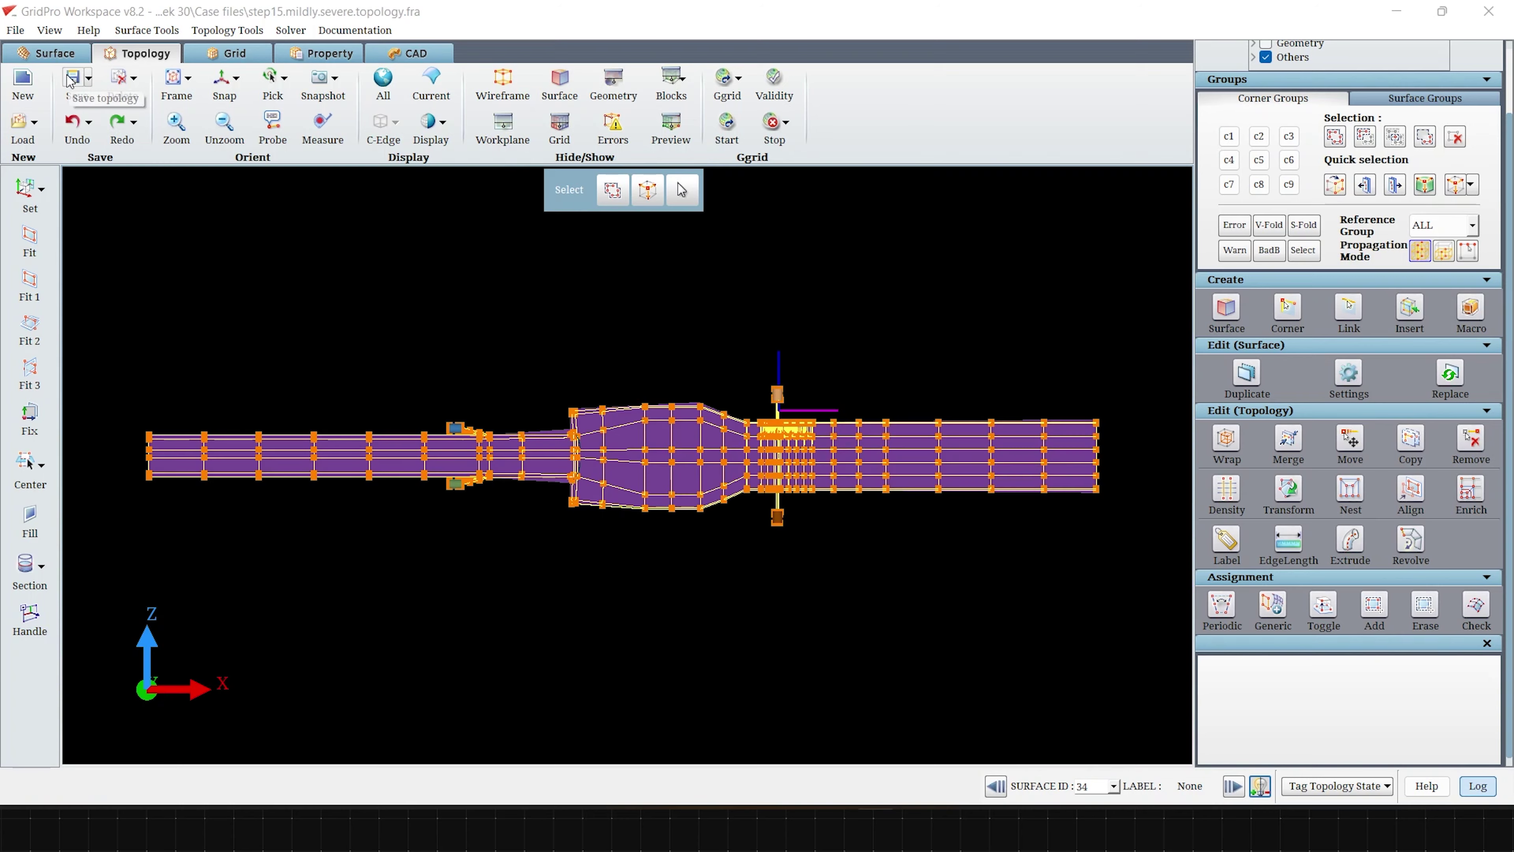
- Save the topology as step16.valid.topology.fra in the Case files folder
{"action": "key", "text": "ctrl+s"}
{"action": "type", "text": "s"}
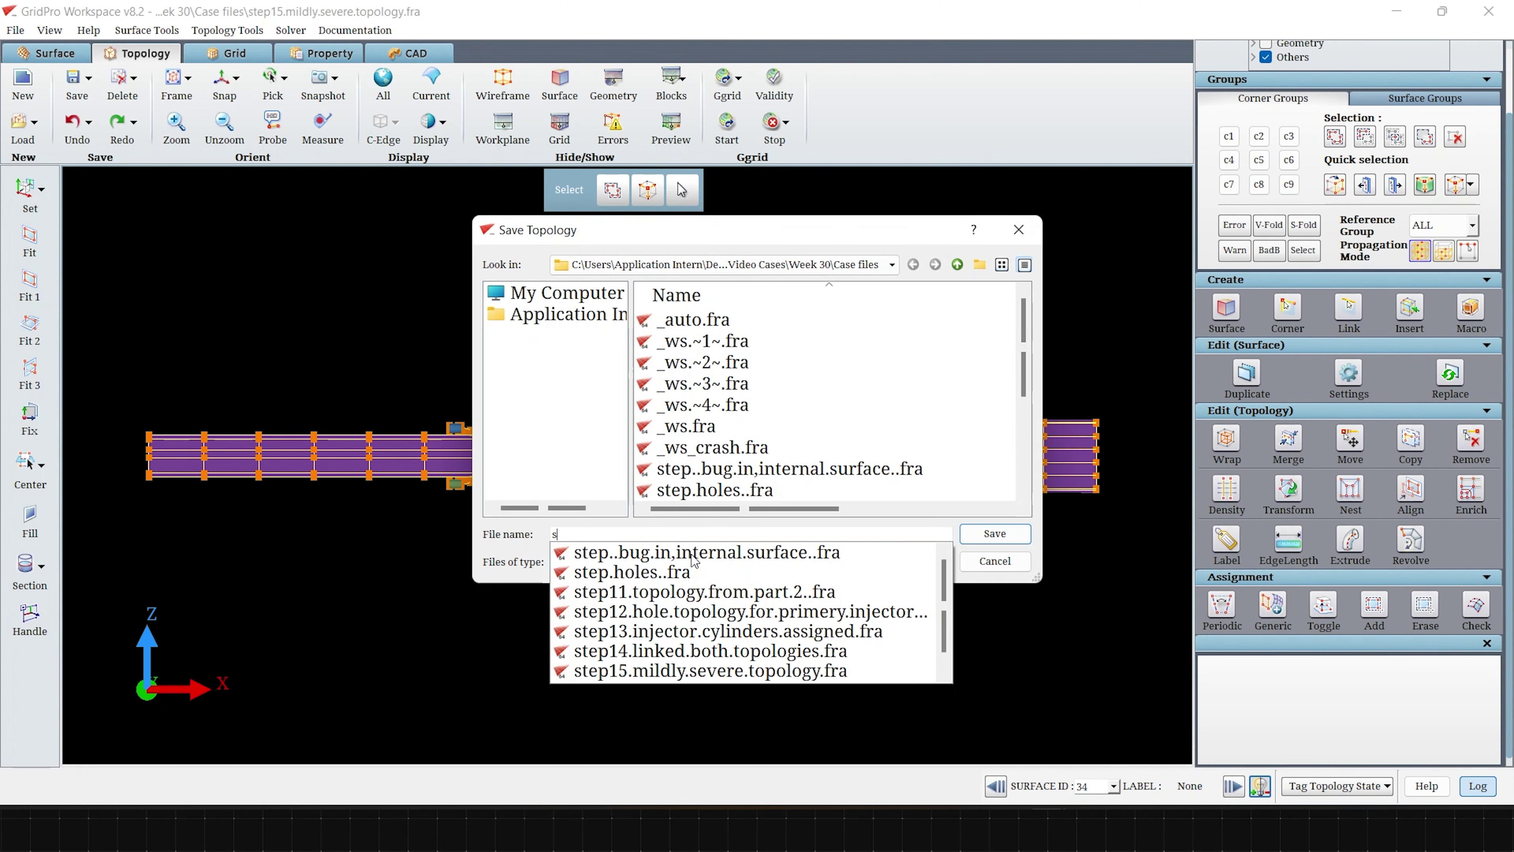
{"action": "type", "text": "tep16.valid.topol"}
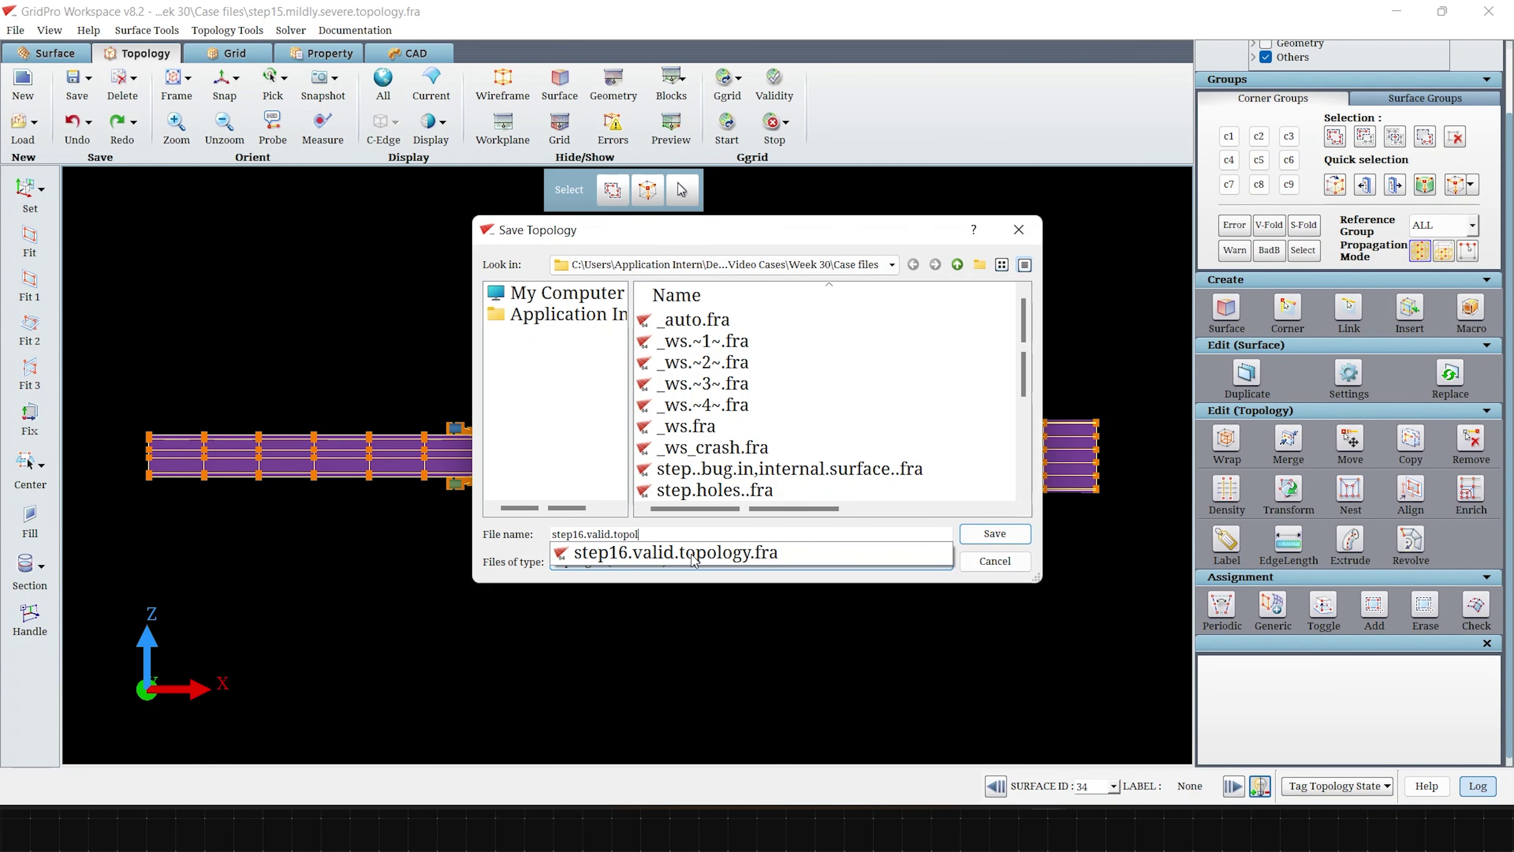
{"action": "left_click", "coordinate": [728, 561]}
{"action": "key", "text": "Return"}
{"action": "key", "text": "Return"}
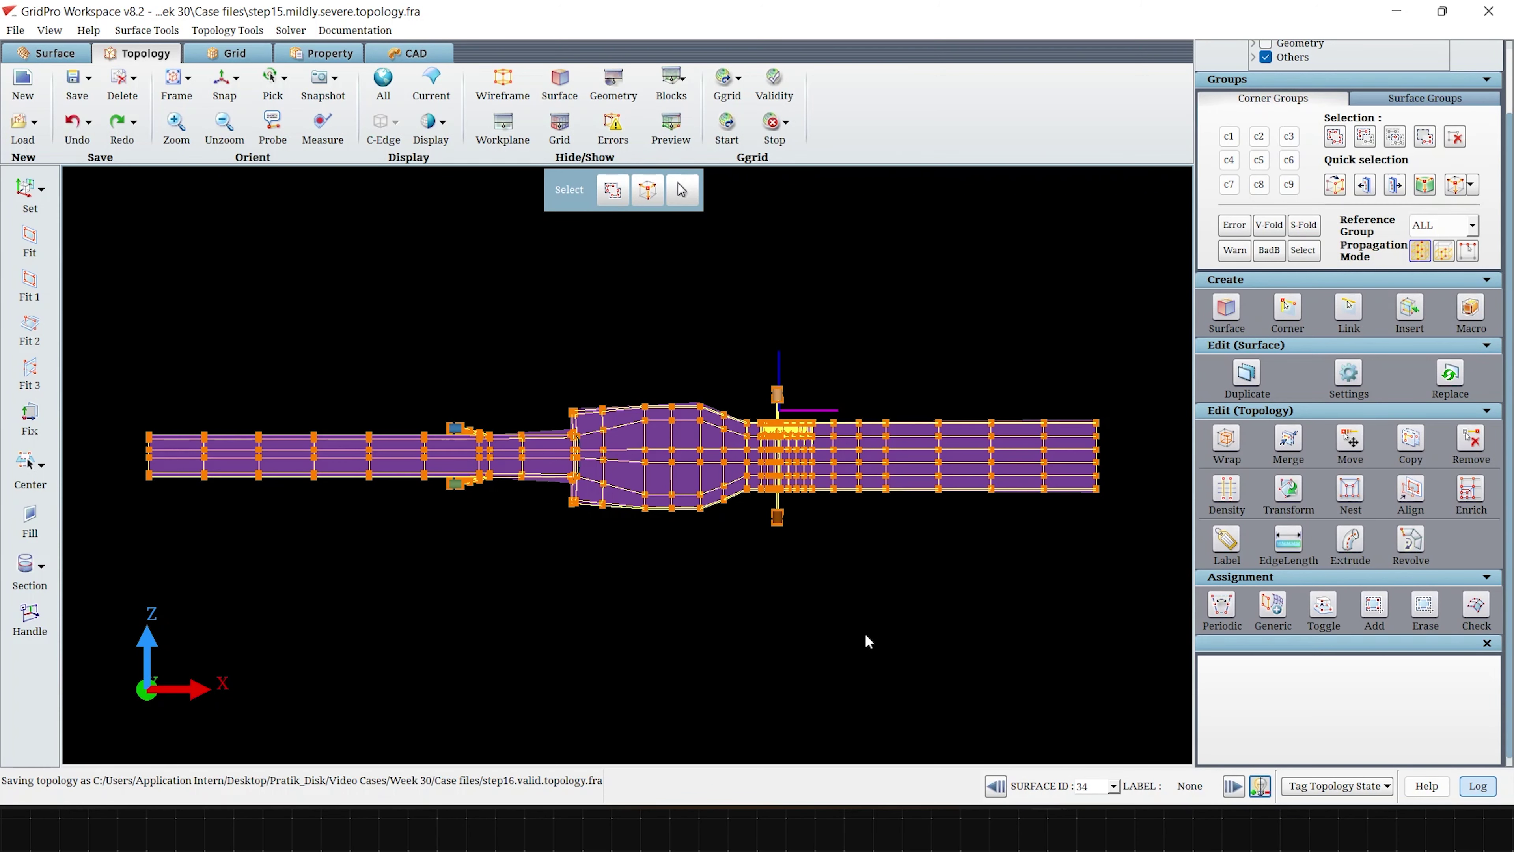
- Clear corner group c1 and add the column of corners midway between the injectors and the chamber step
{"action": "scroll", "coordinate": [865, 633], "scroll_direction": "up", "scroll_amount": 3}
{"action": "left_click_drag", "start_coordinate": [960, 669], "coordinate": [928, 655]}
{"action": "left_click_drag", "start_coordinate": [1166, 643], "coordinate": [1073, 645]}
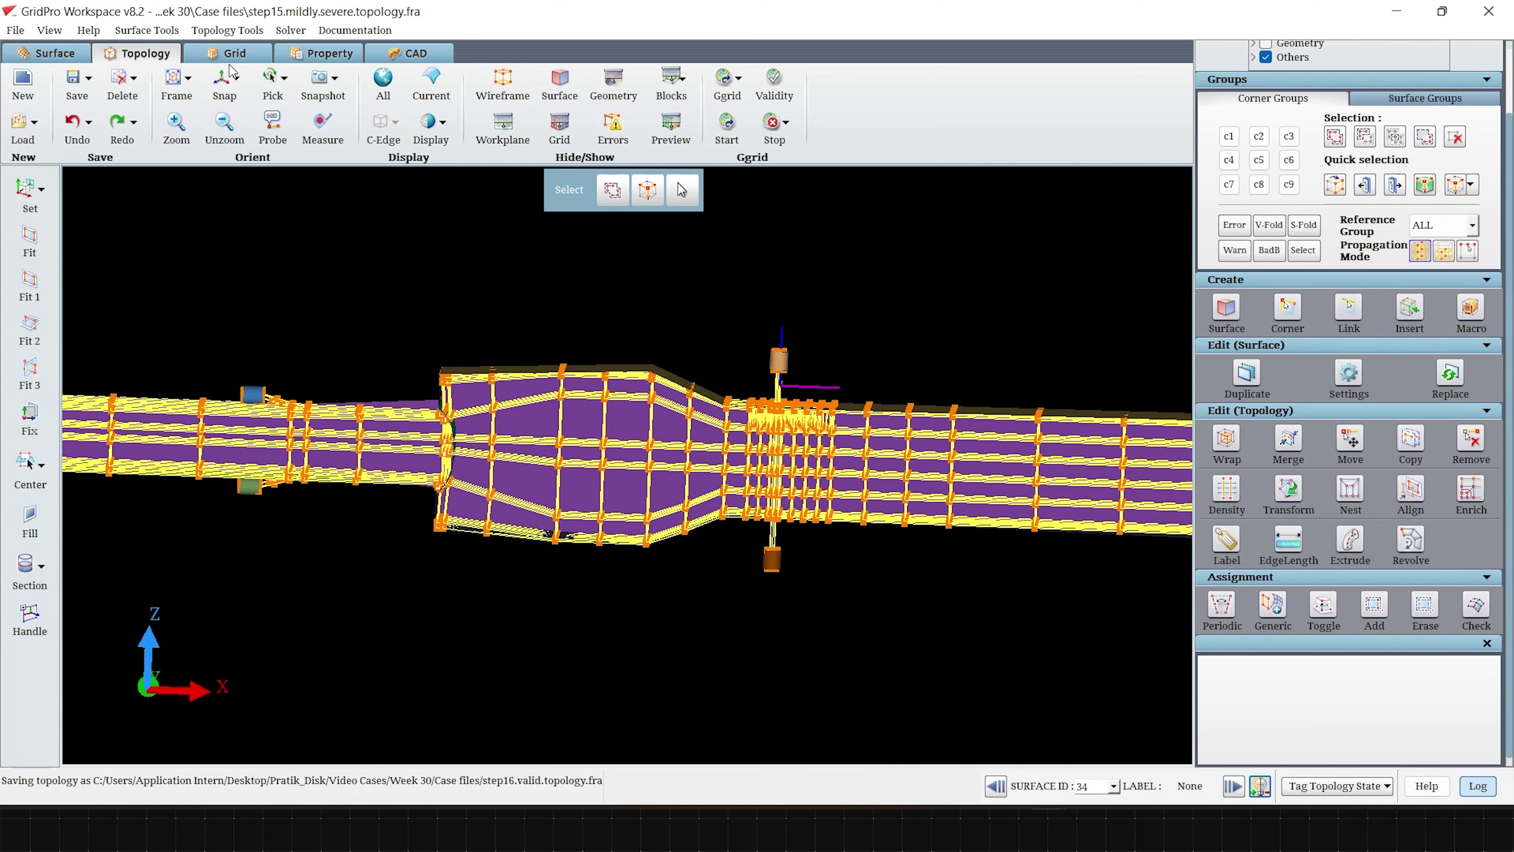
{"action": "left_click", "coordinate": [223, 80]}
{"action": "left_click", "coordinate": [1229, 136]}
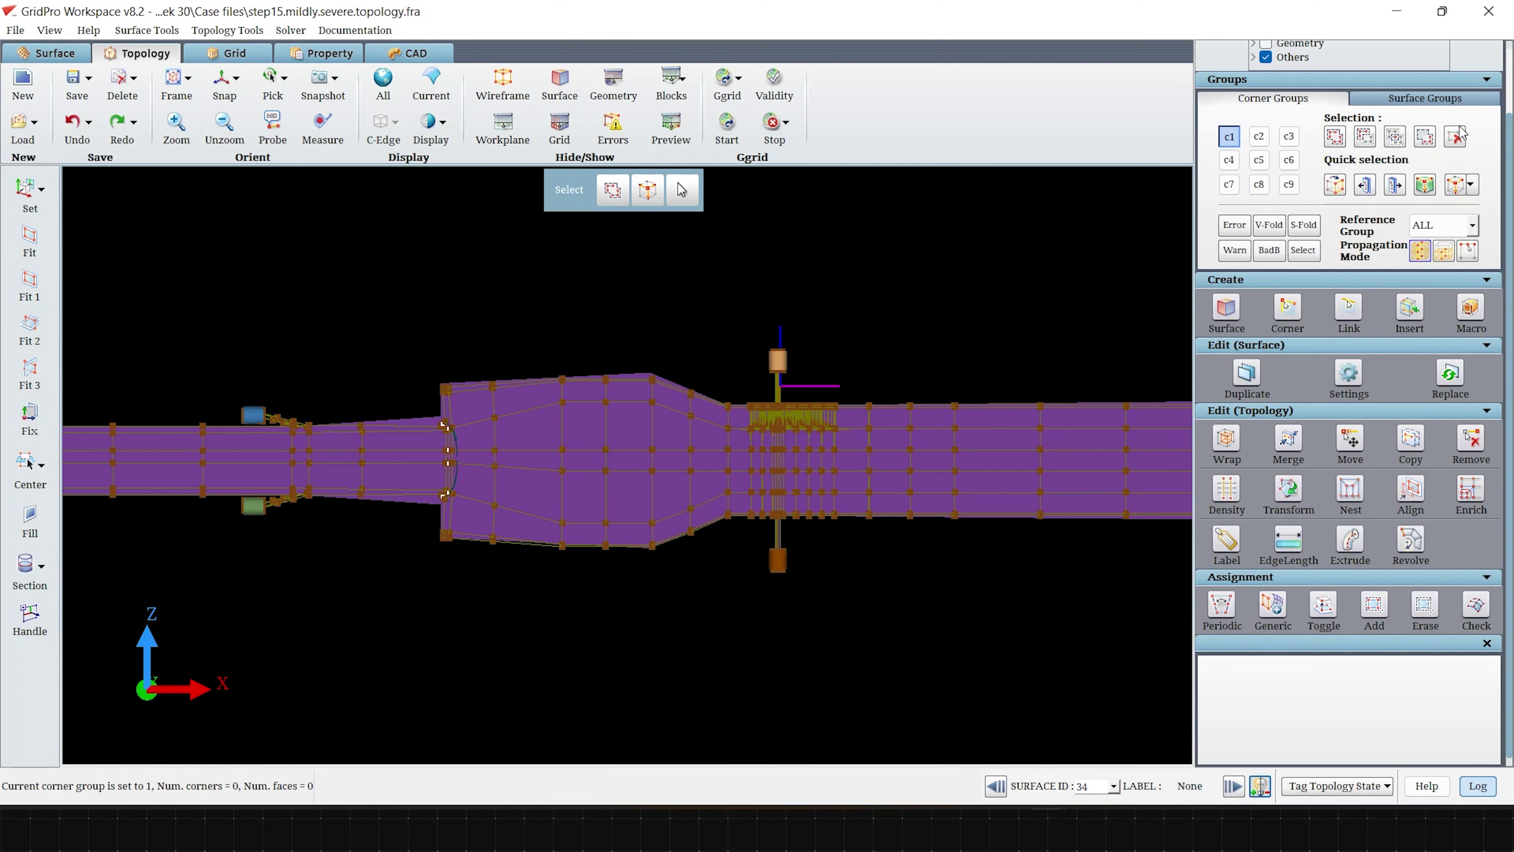
{"action": "left_click", "coordinate": [1335, 136]}
{"action": "right_click_drag", "start_coordinate": [338, 402], "coordinate": [387, 513]}
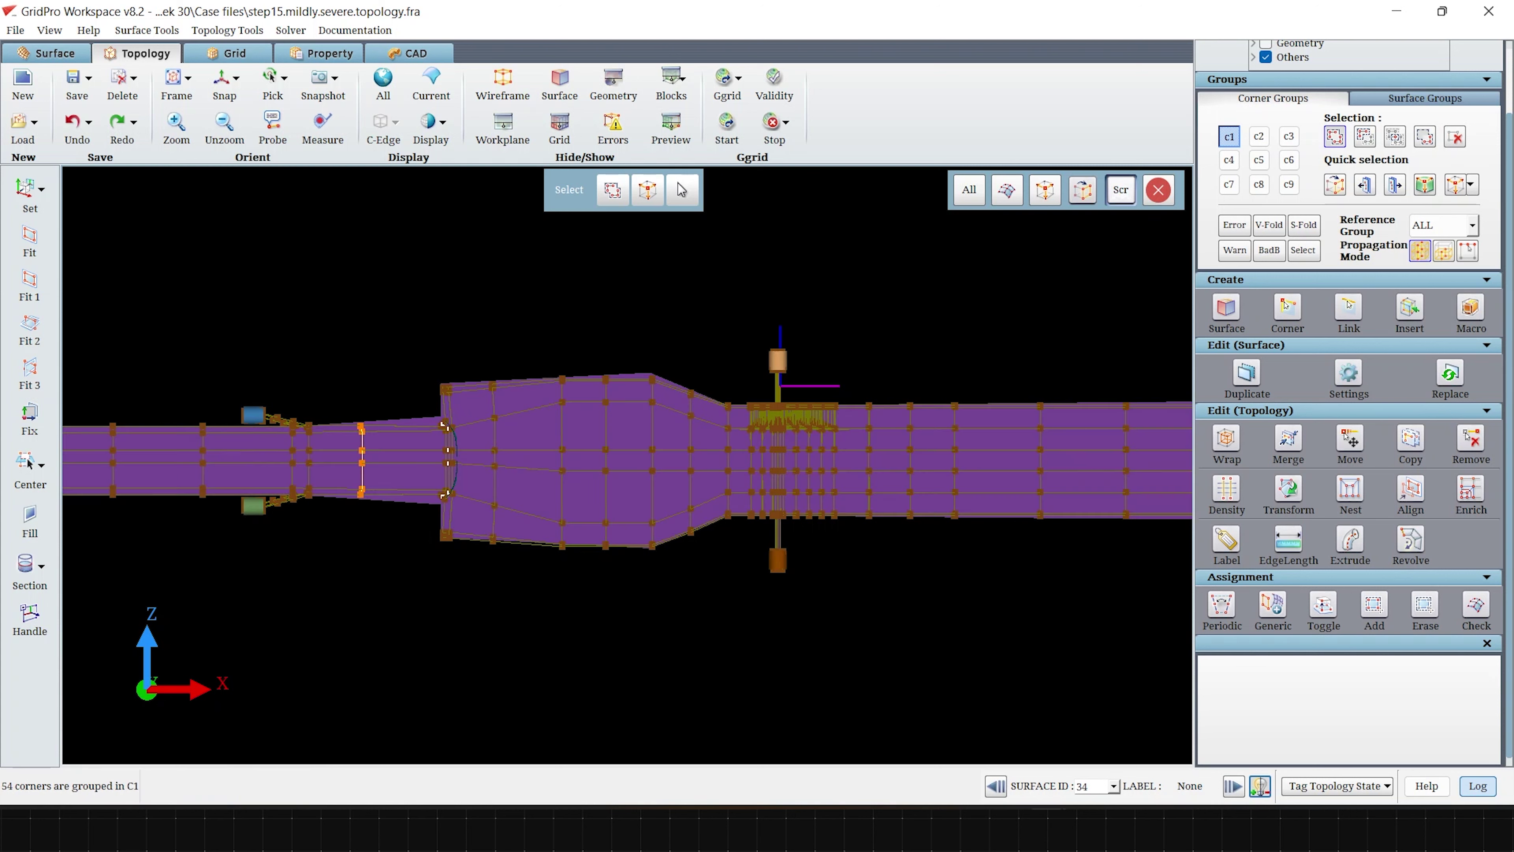
- Fit the workplane to the grouped corners and orient it to World X
{"action": "left_click", "coordinate": [23, 286]}
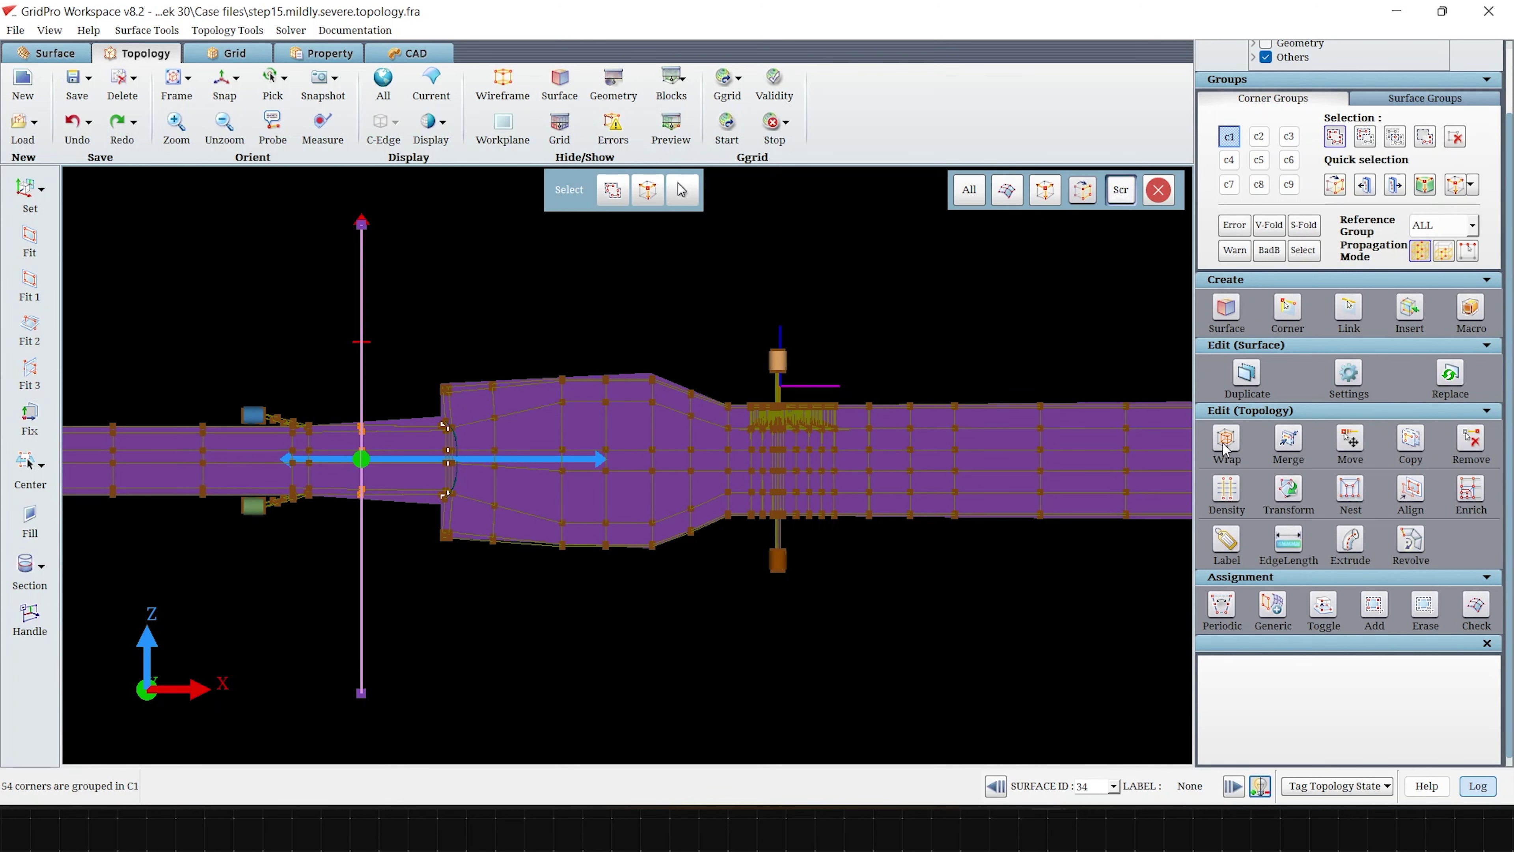
{"action": "left_click", "coordinate": [37, 190]}
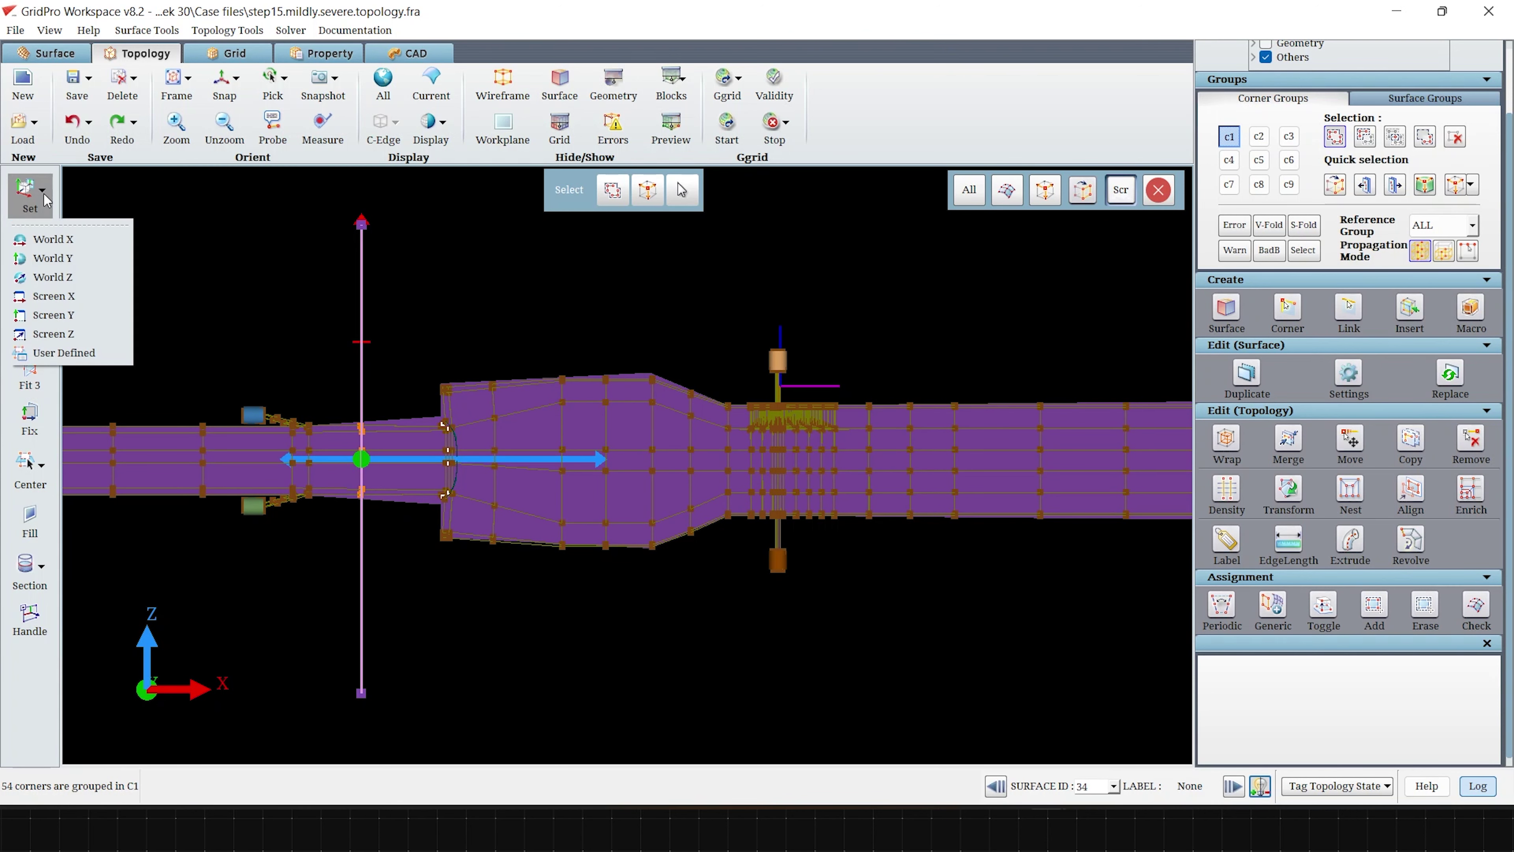
{"action": "left_click", "coordinate": [53, 240]}
- Create a plane surface from the workplane parameters and assign the corners of group c1 to it
{"action": "left_click", "coordinate": [1229, 307]}
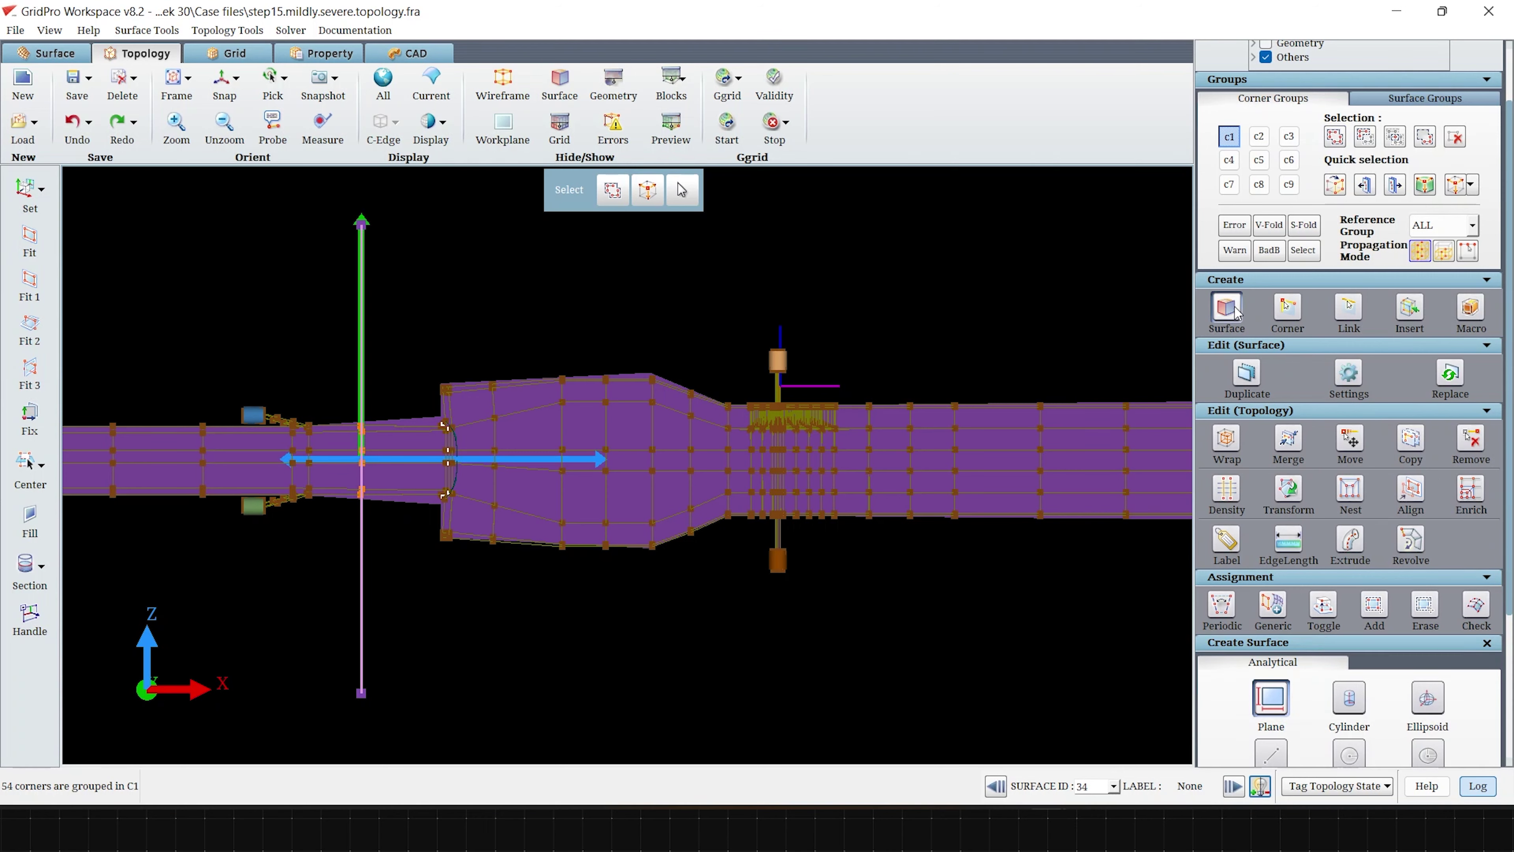
{"action": "left_click", "coordinate": [1328, 703]}
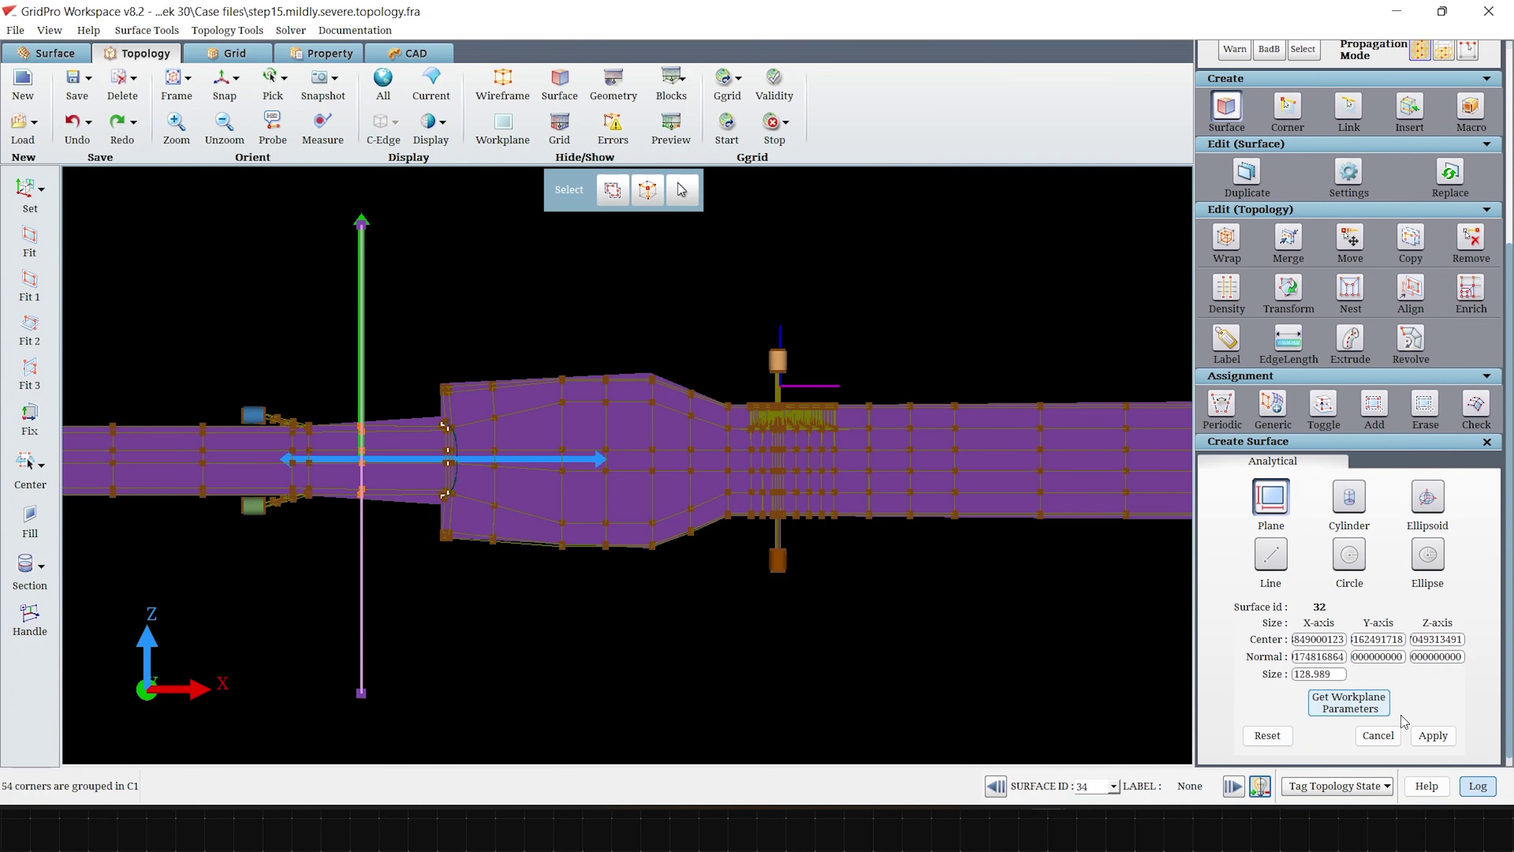
{"action": "left_click", "coordinate": [1433, 735]}
{"action": "left_click", "coordinate": [1373, 408]}
{"action": "scroll", "coordinate": [937, 391], "scroll_direction": "down", "scroll_amount": 5}
{"action": "scroll", "coordinate": [936, 390], "scroll_direction": "up", "scroll_amount": 5}
{"action": "middle_click_drag", "start_coordinate": [930, 387], "coordinate": [972, 389]}
{"action": "mouse_move", "coordinate": [544, 357]}
{"action": "left_mouse_down"}
{"action": "mouse_move", "coordinate": [646, 458]}
{"action": "mouse_move", "coordinate": [696, 585]}
{"action": "left_mouse_up"}
{"action": "scroll", "coordinate": [754, 524], "scroll_direction": "up", "scroll_amount": 5}
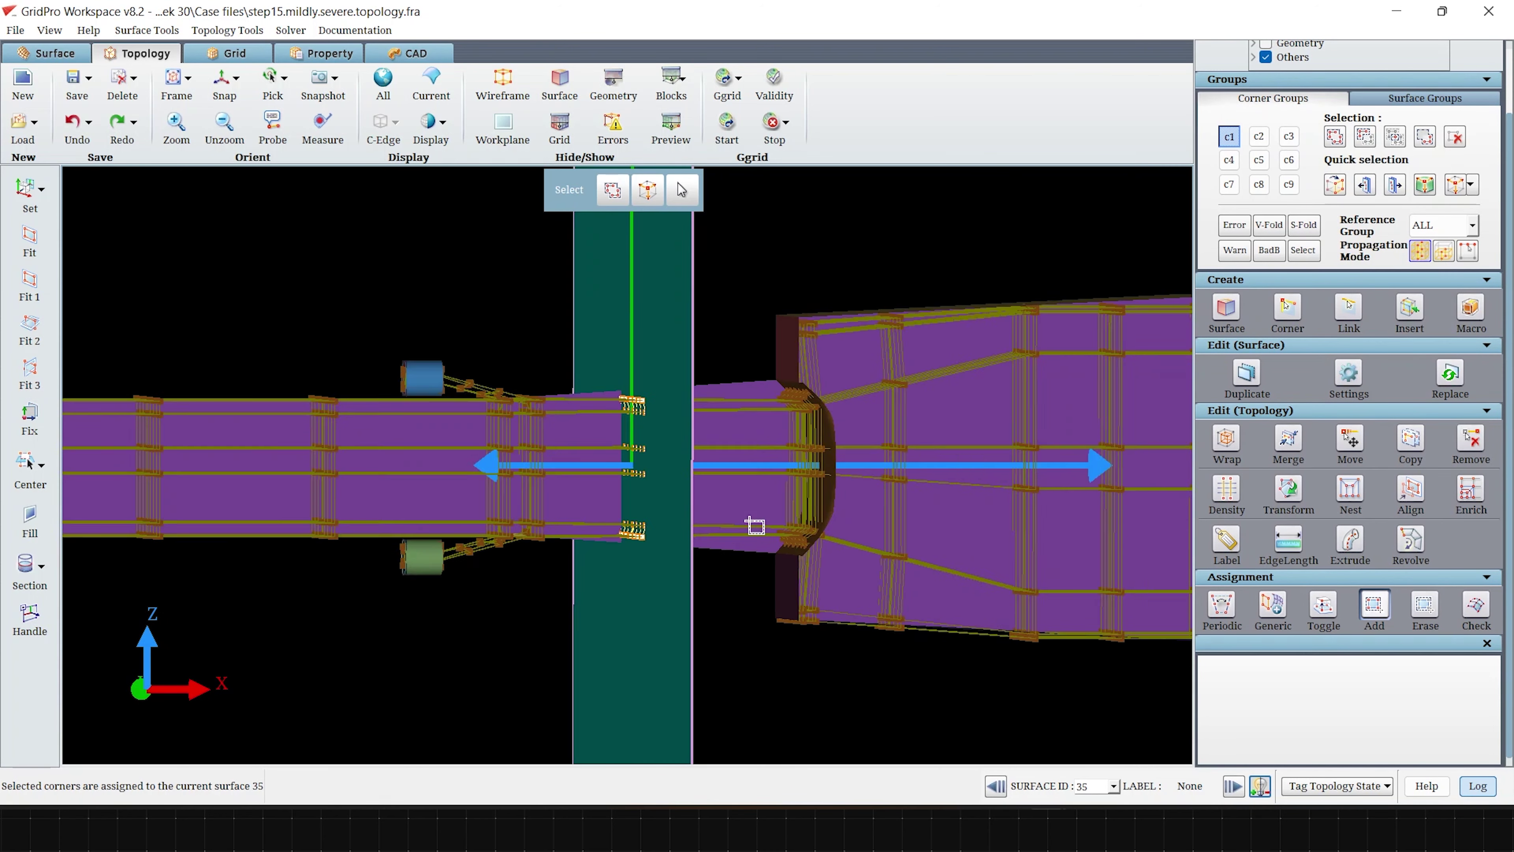
- Hide the workplane and set the new plane surface's type to Interior
{"action": "left_click", "coordinate": [501, 141]}
{"action": "right_click", "coordinate": [720, 278]}
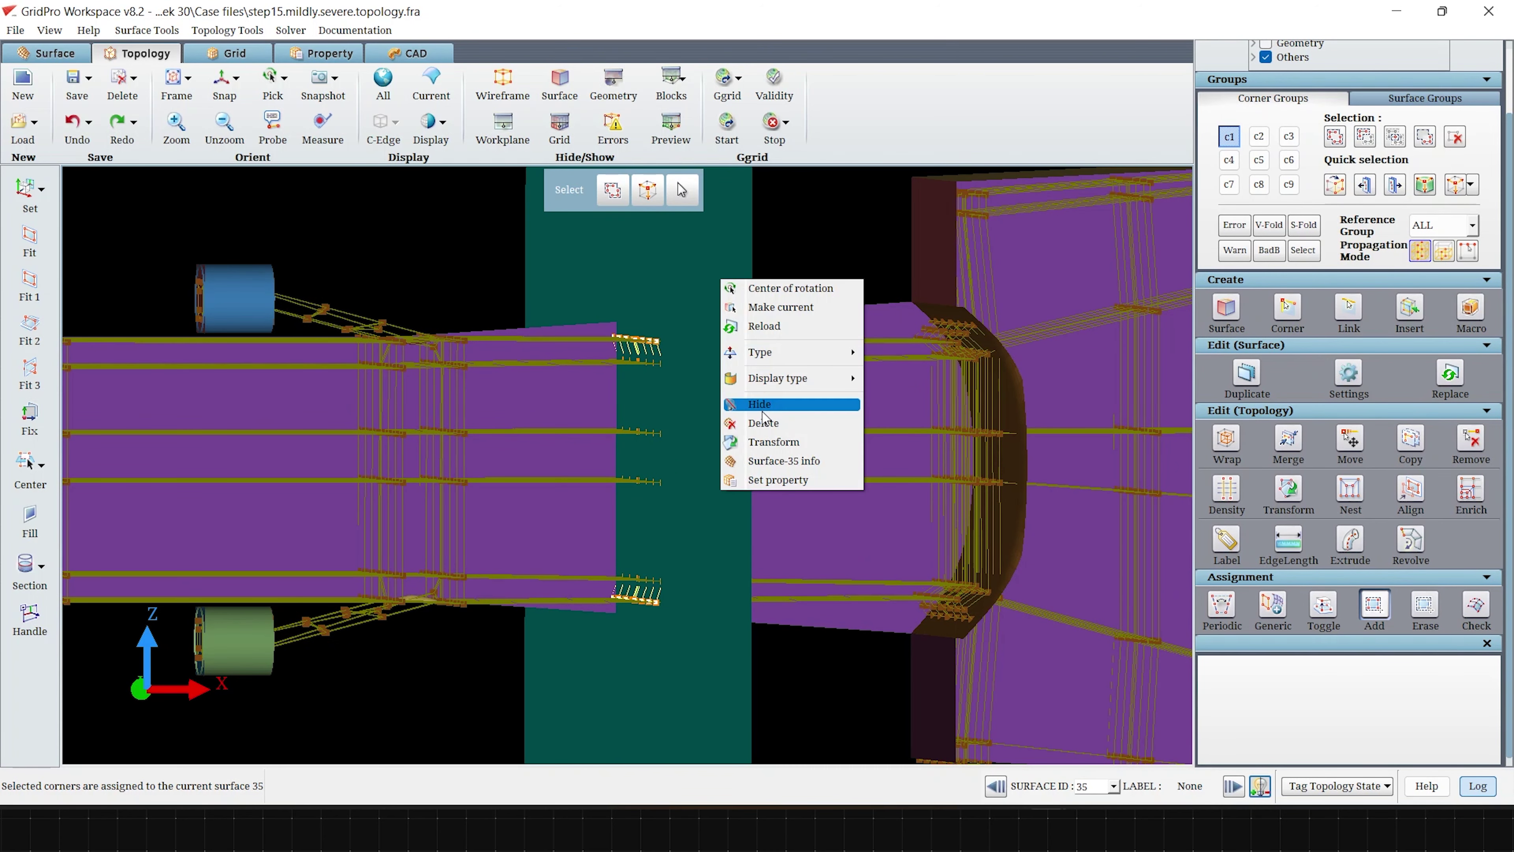
{"action": "mouse_move", "coordinate": [760, 361]}
{"action": "left_click", "coordinate": [906, 370]}
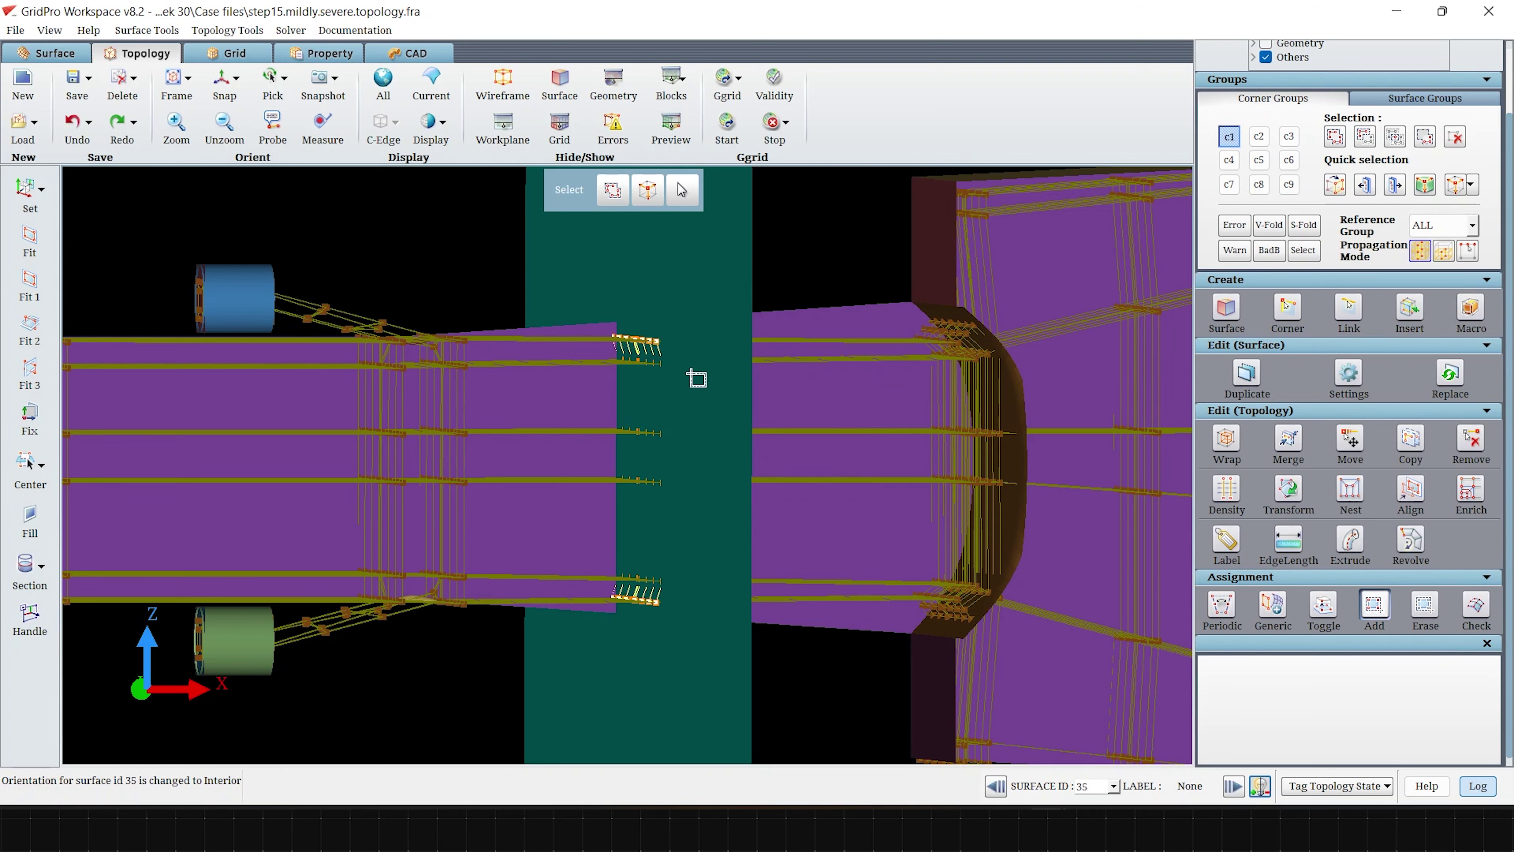
- Add all corners from the chamber step to the far +X end of the model to group c1
{"action": "scroll", "coordinate": [871, 290], "scroll_direction": "down", "scroll_amount": 3}
{"action": "middle_click_drag", "start_coordinate": [536, 267], "coordinate": [491, 264]}
{"action": "left_click", "coordinate": [225, 84]}
{"action": "scroll", "coordinate": [993, 302], "scroll_direction": "down", "scroll_amount": 4}
{"action": "right_click_drag", "start_coordinate": [903, 291], "coordinate": [851, 289]}
{"action": "scroll", "coordinate": [937, 277], "scroll_direction": "down", "scroll_amount": 2}
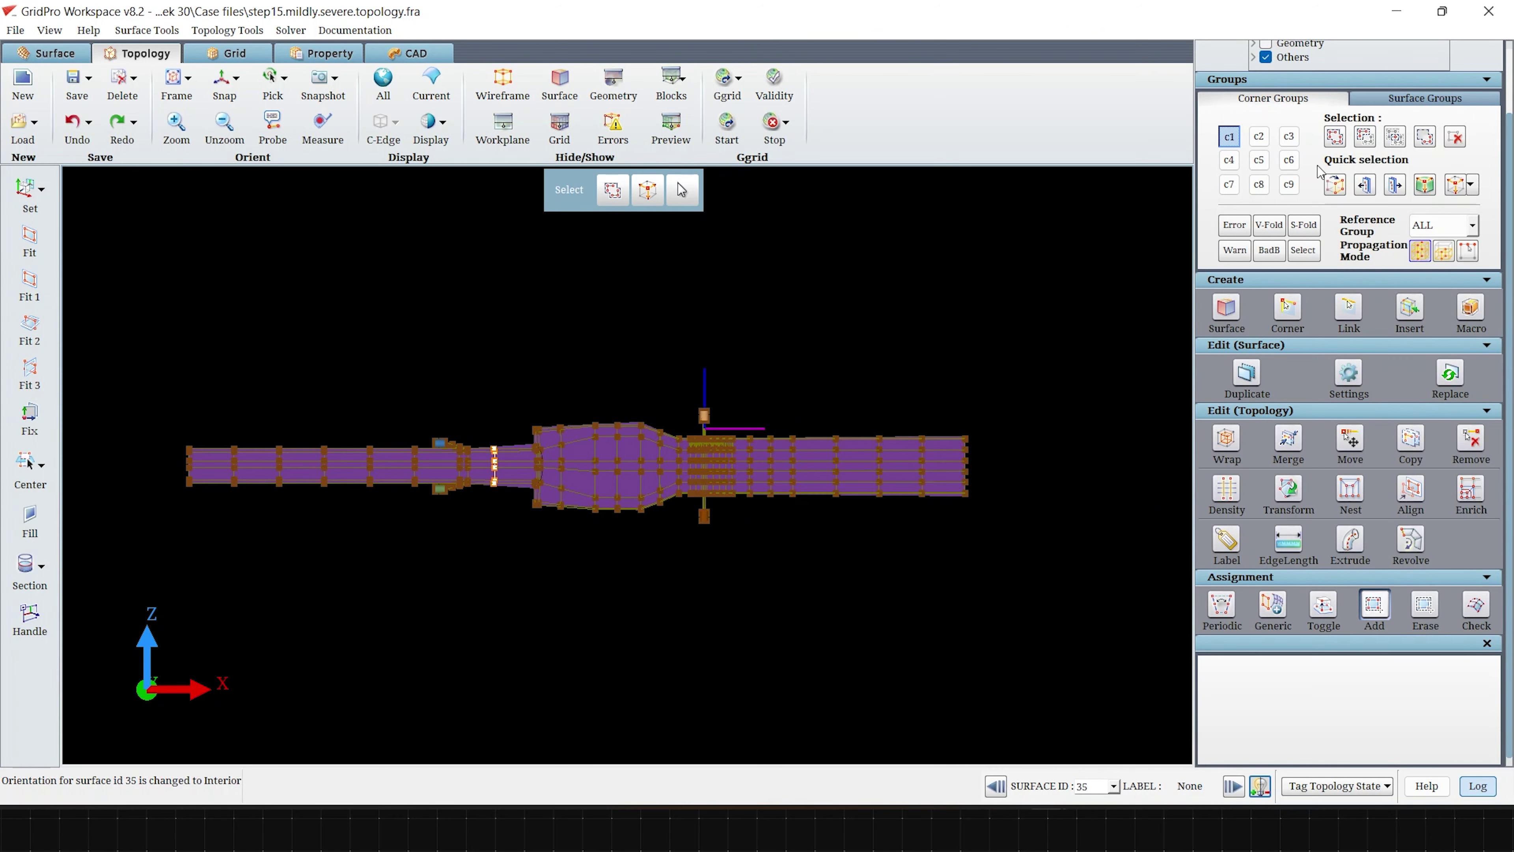
{"action": "left_click", "coordinate": [1335, 136]}
{"action": "right_click_drag", "start_coordinate": [1044, 545], "coordinate": [517, 362]}
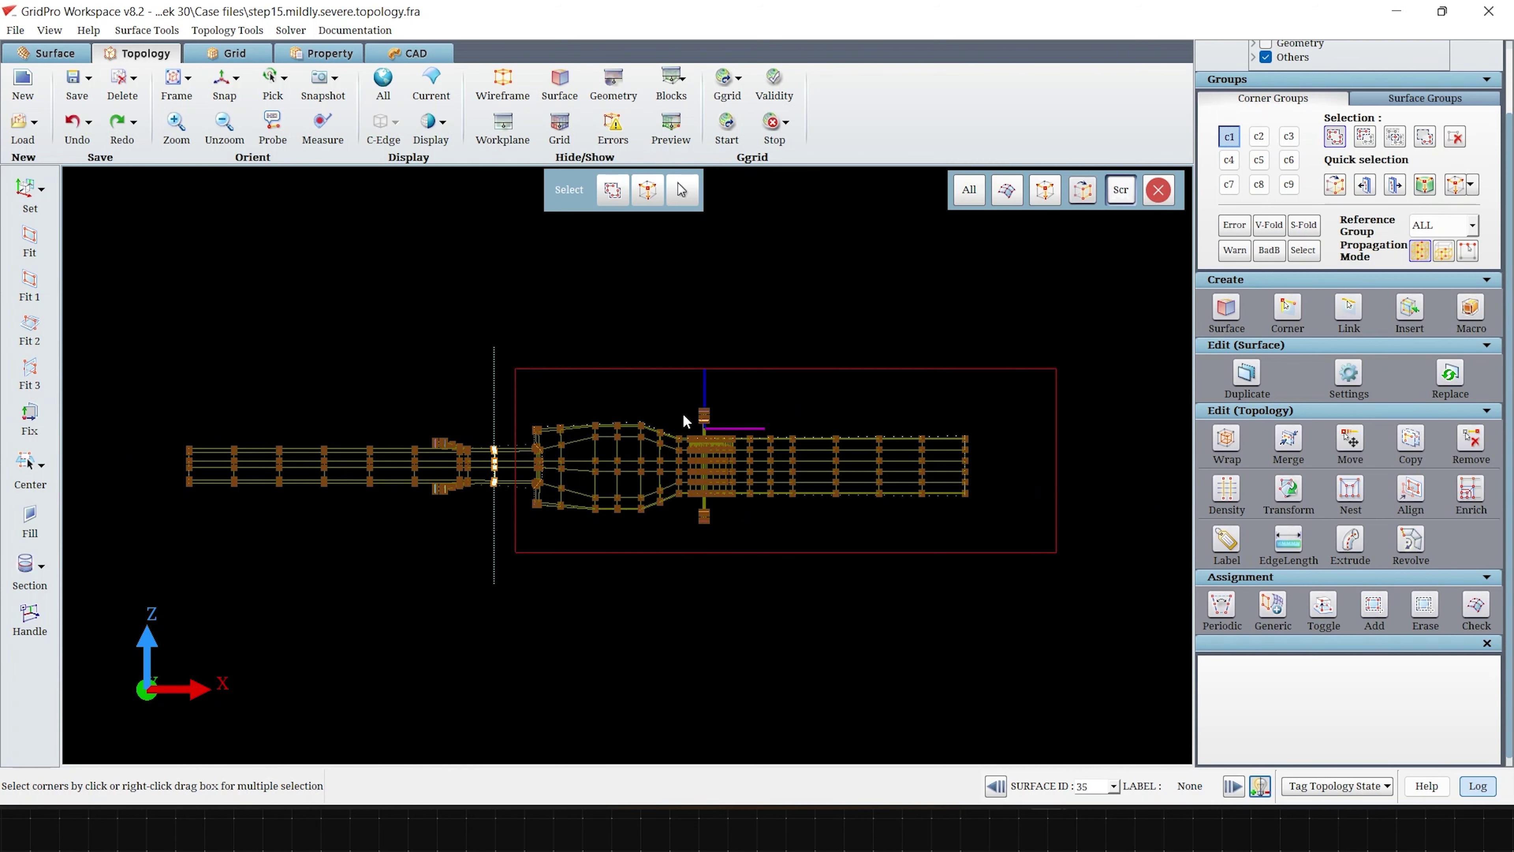
{"action": "scroll", "coordinate": [679, 409], "scroll_direction": "up", "scroll_amount": 3}
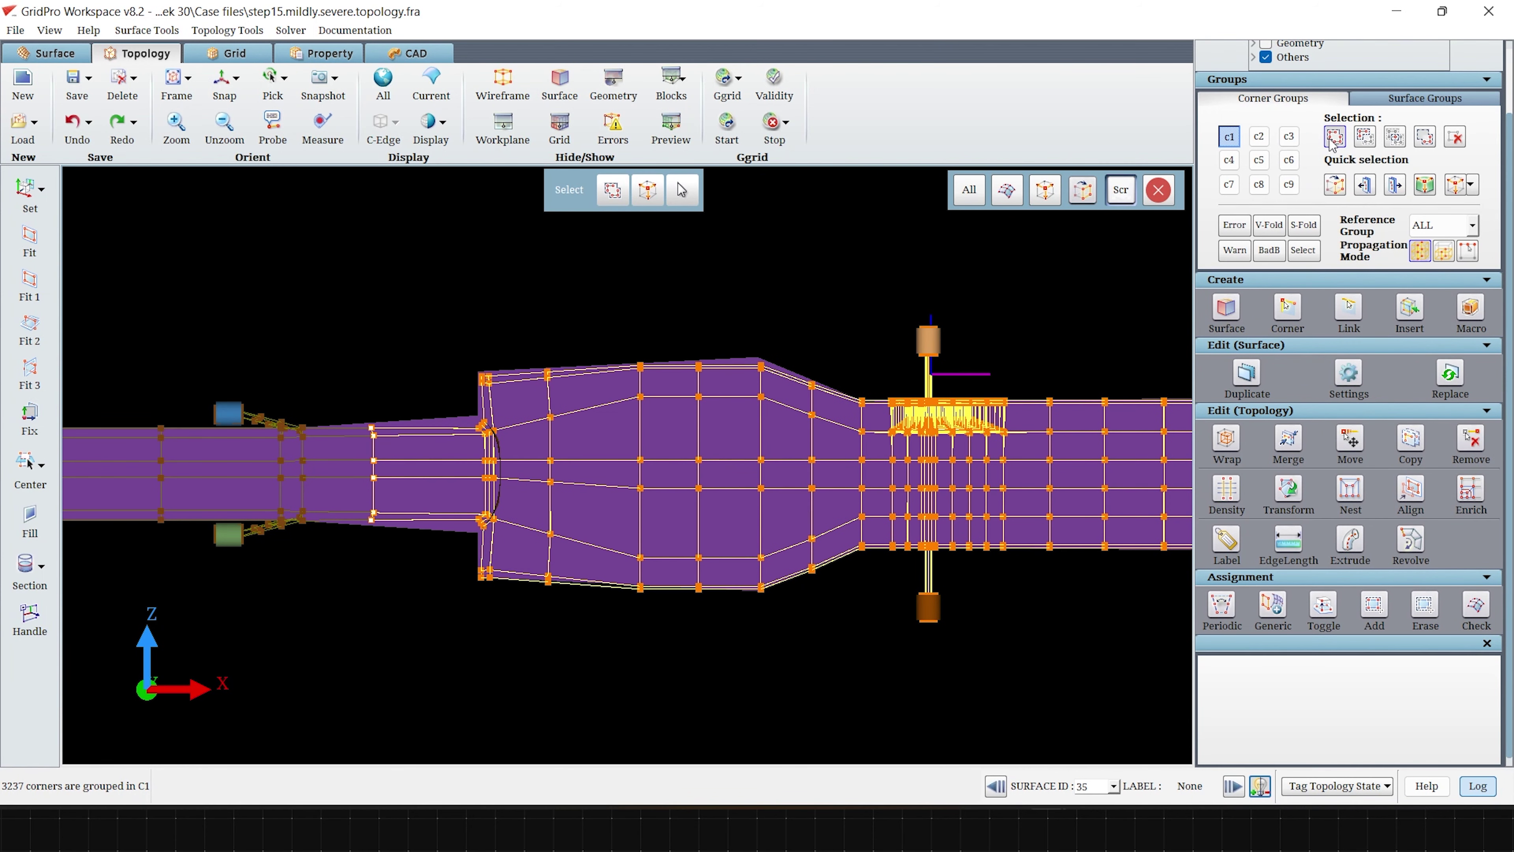
- Start Ggrid on corner group C1 only, with the global density set to Halve and a dump frequency of 500
{"action": "left_click", "coordinate": [1335, 136]}
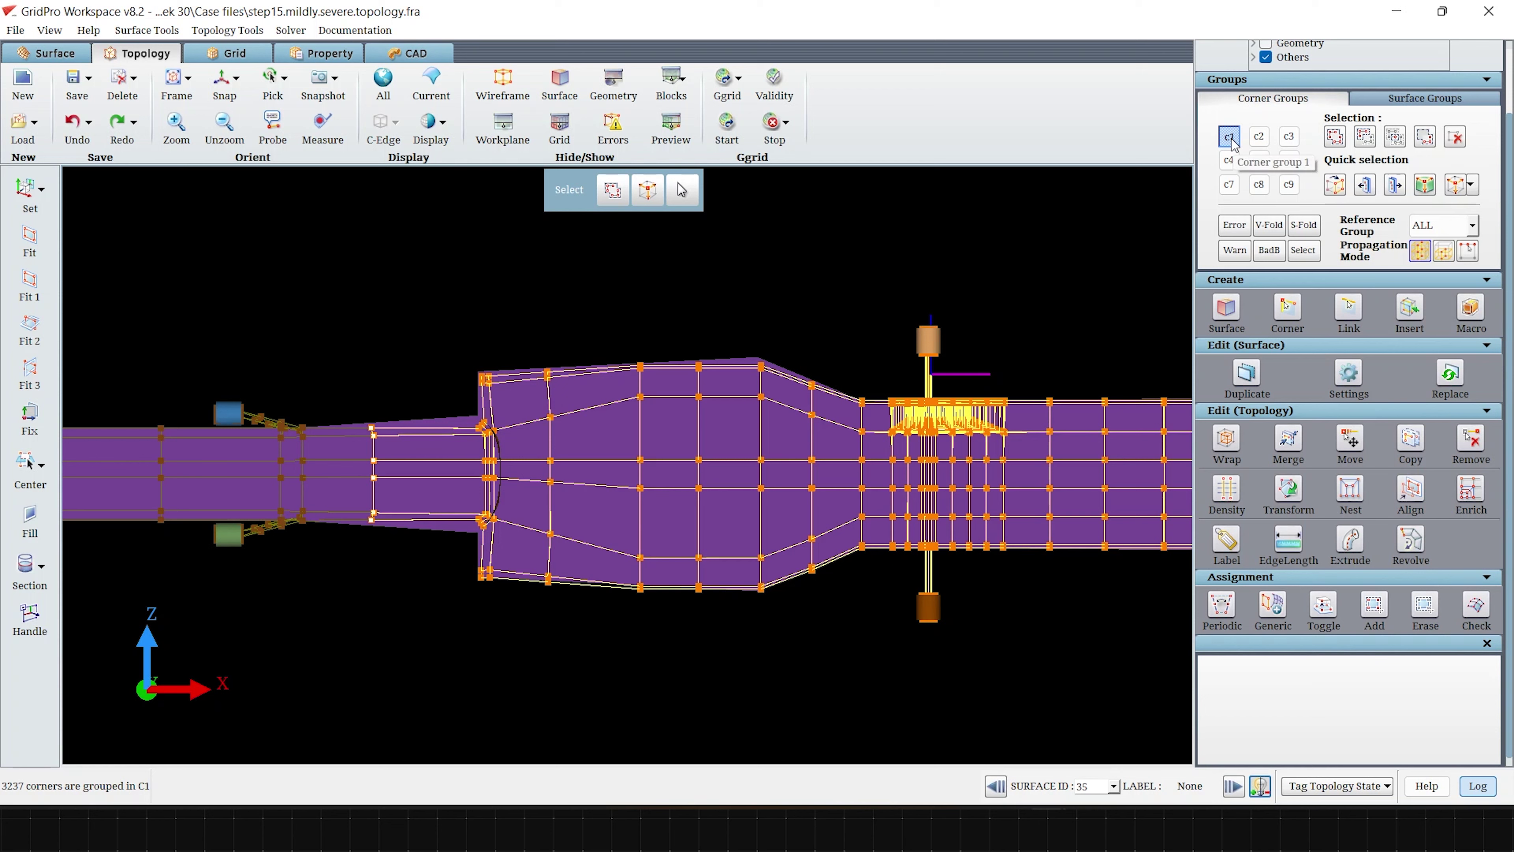
{"action": "left_click", "coordinate": [1229, 136]}
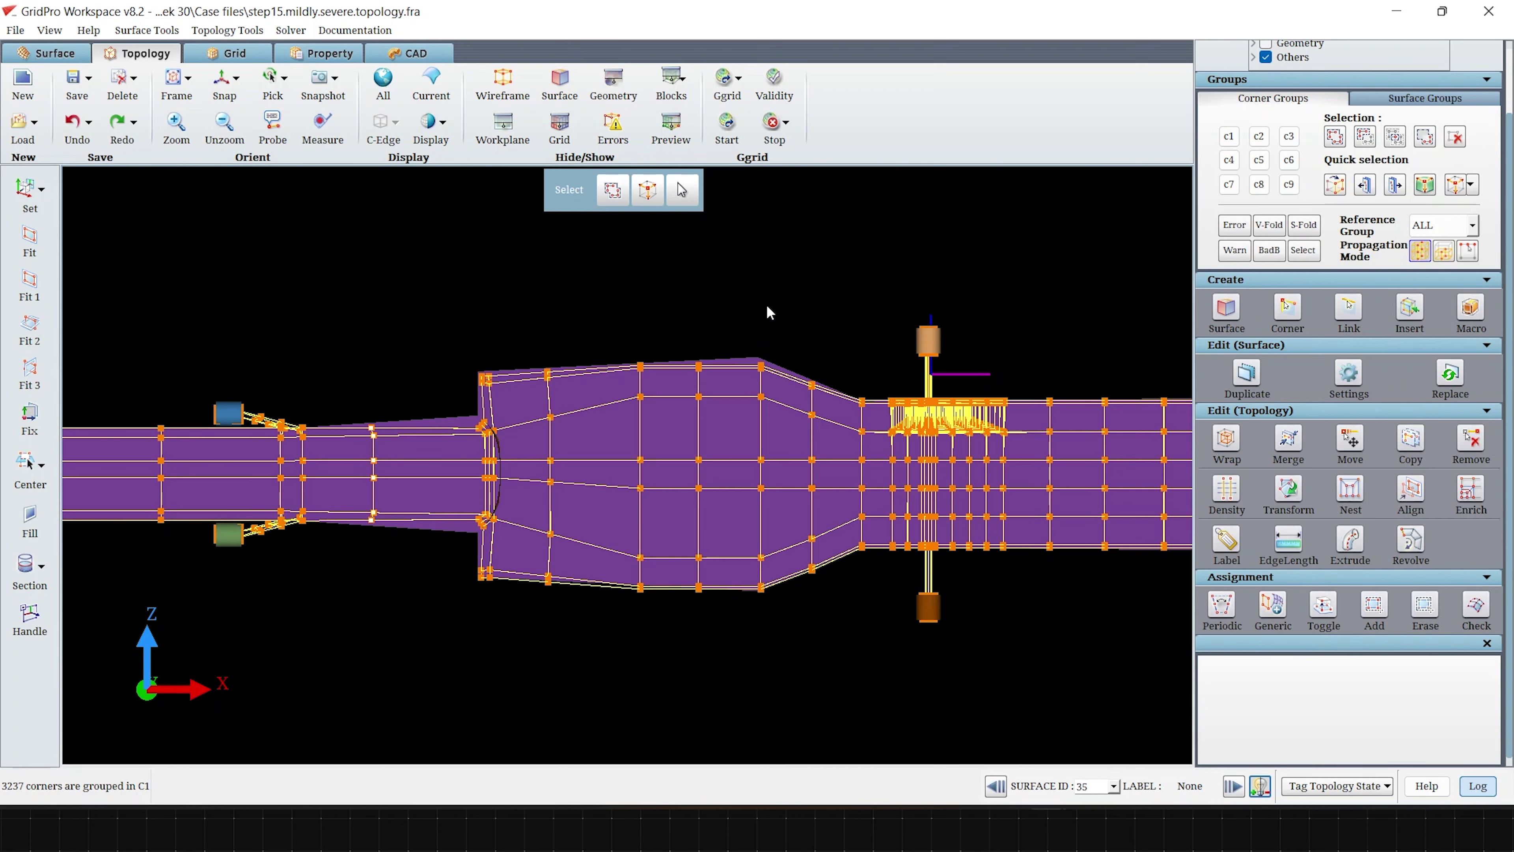
{"action": "left_click", "coordinate": [816, 369]}
{"action": "left_click", "coordinate": [817, 412]}
{"action": "double_click", "coordinate": [802, 390]}
{"action": "type", "text": "500"}
{"action": "left_click", "coordinate": [819, 486]}
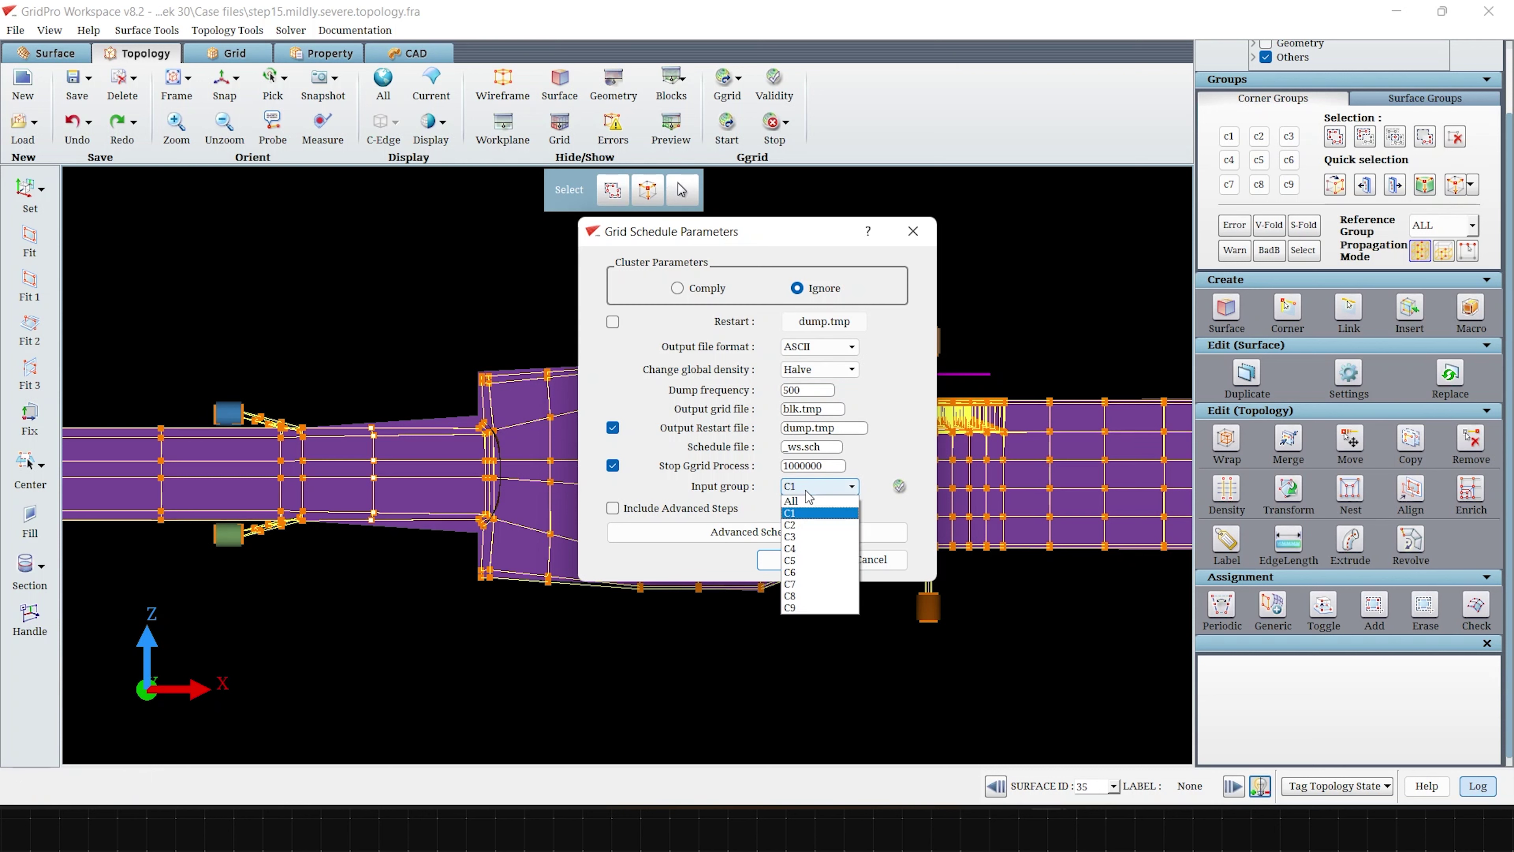
{"action": "left_click", "coordinate": [804, 502]}
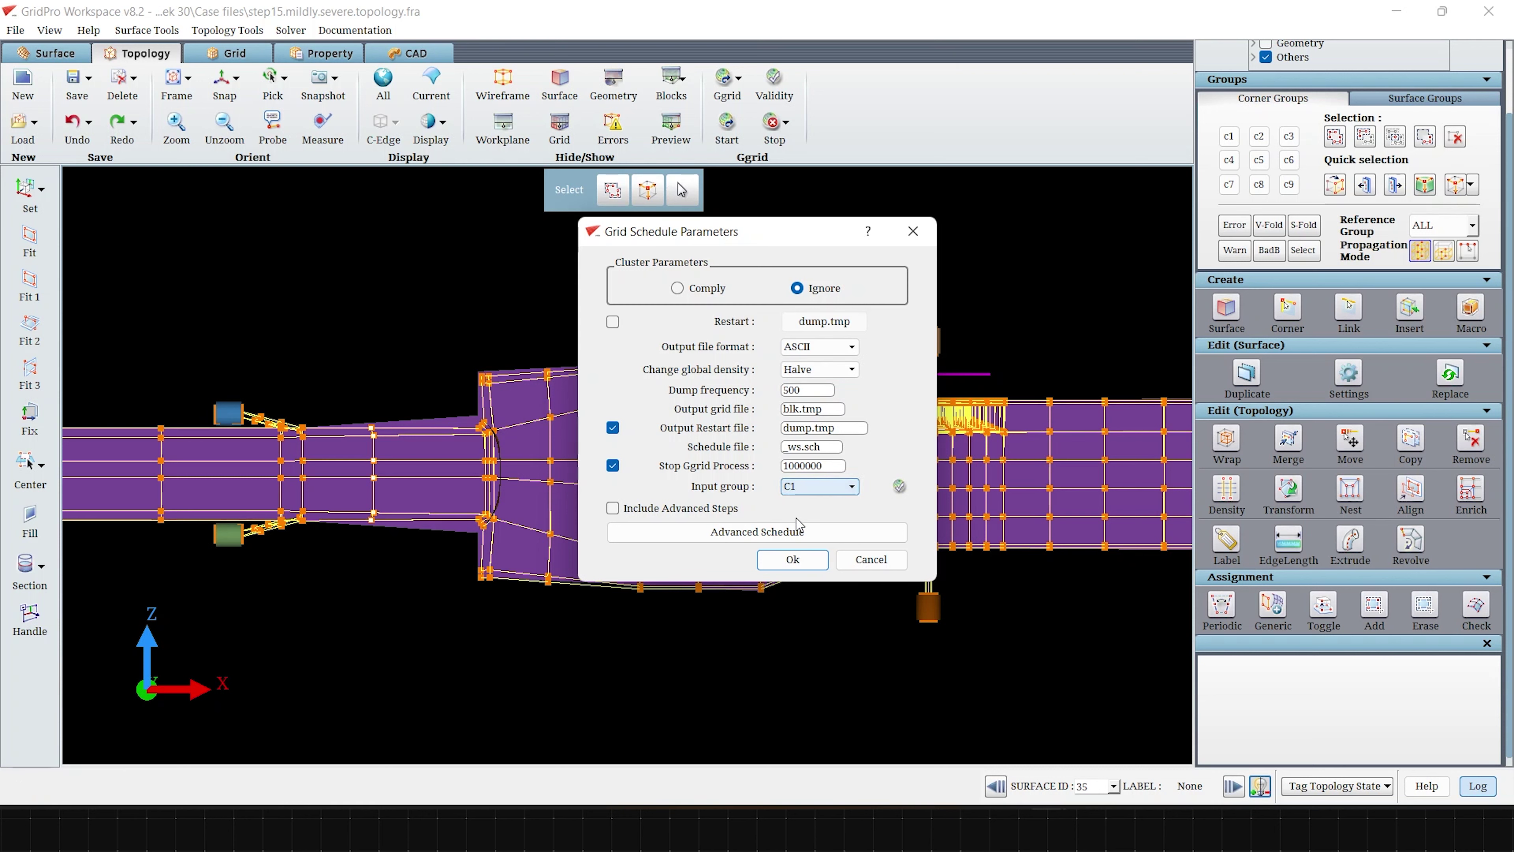
{"action": "left_click", "coordinate": [790, 560]}
{"action": "left_click", "coordinate": [636, 443]}
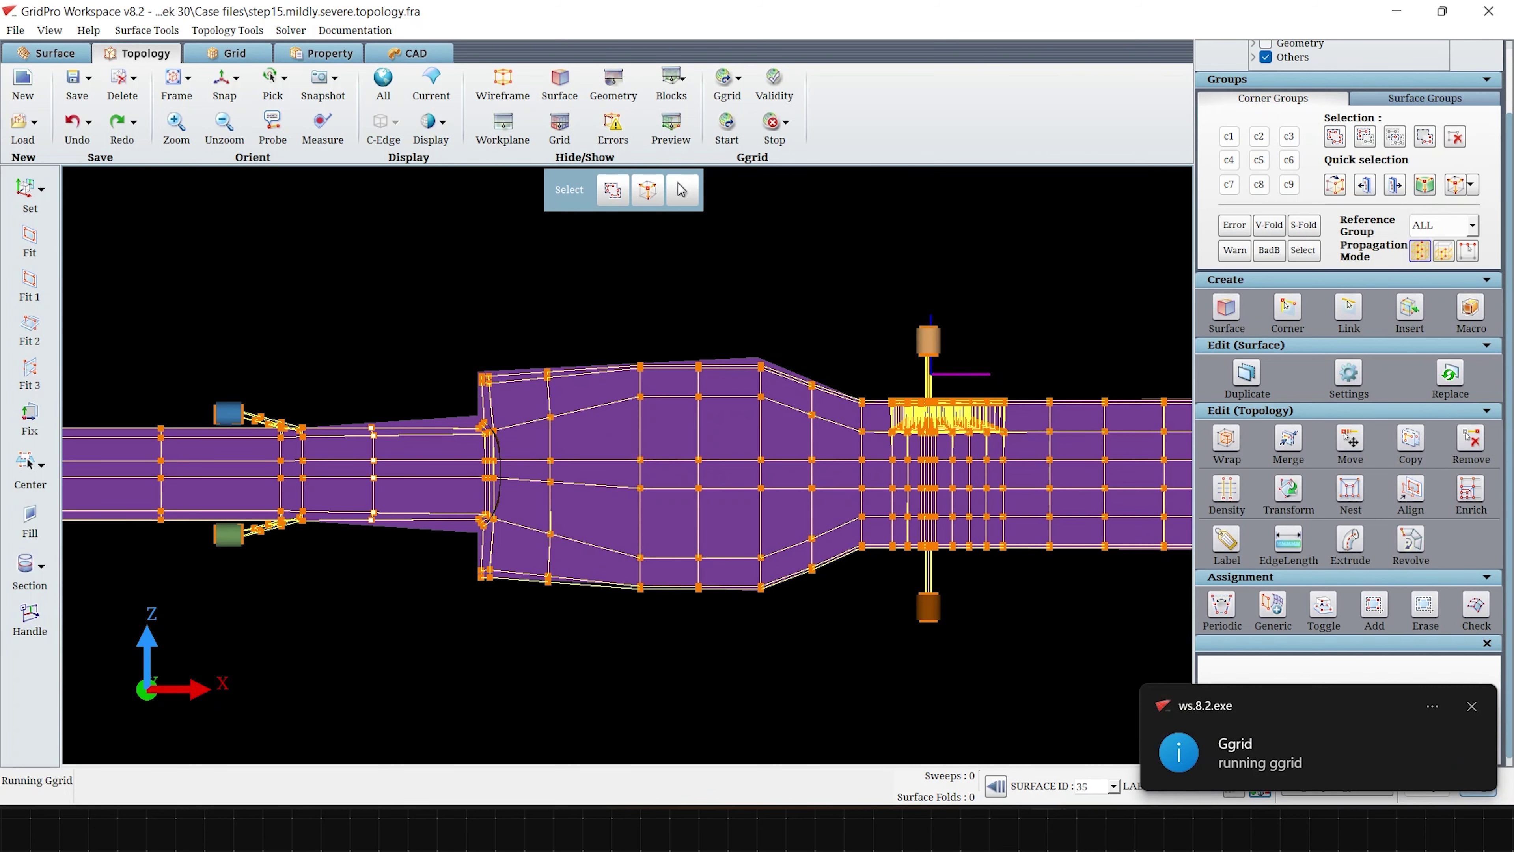
{"action": "left_click", "coordinate": [1473, 706]}
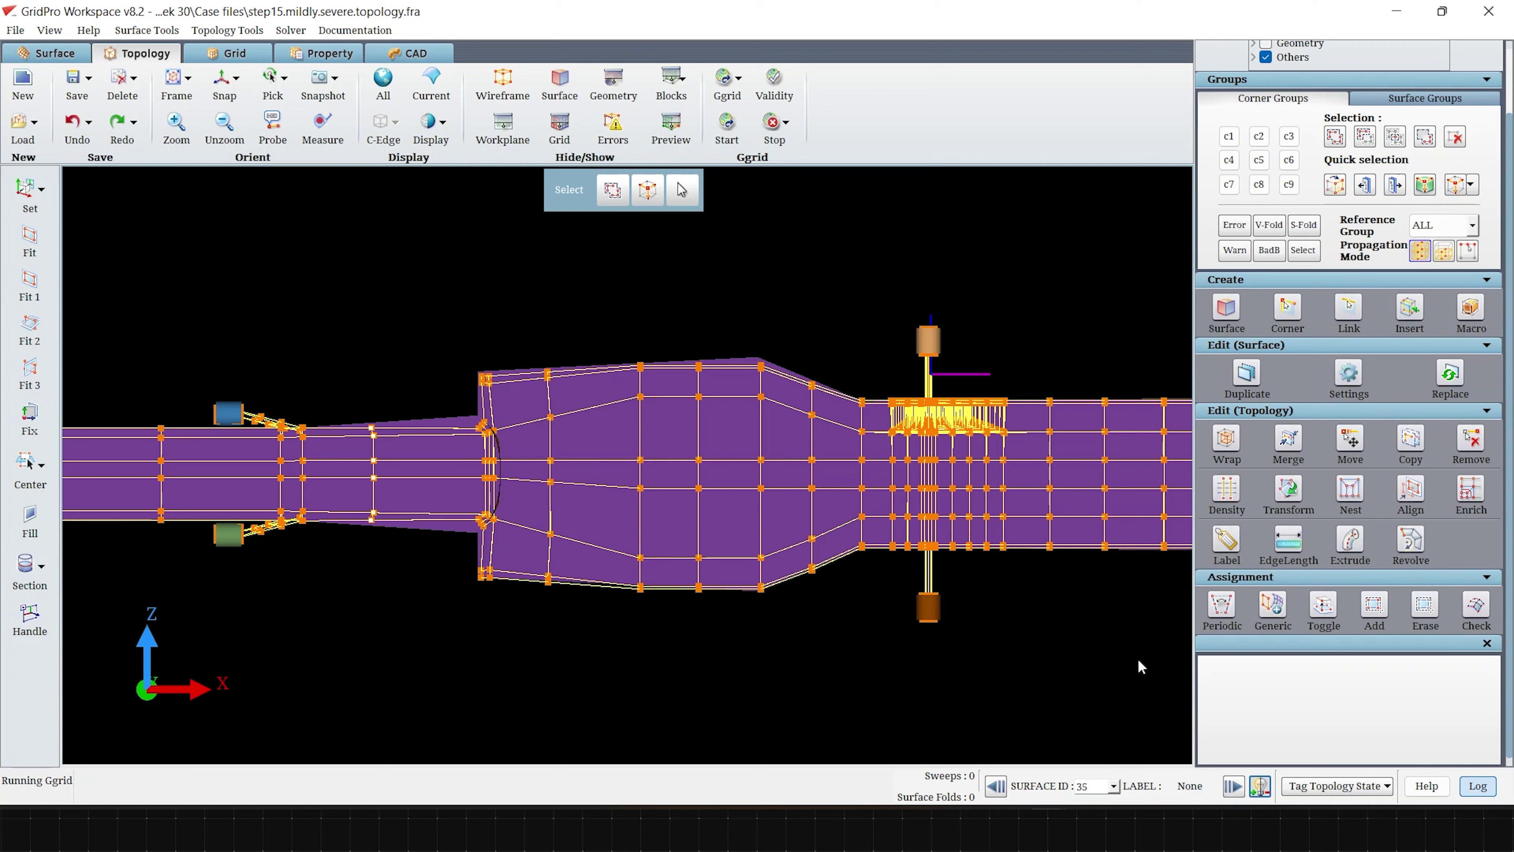
- Manually update the current grid to inspect the partial grid of the grouped region
{"action": "middle_click_drag", "start_coordinate": [1138, 659], "coordinate": [951, 650]}
{"action": "scroll", "coordinate": [952, 644], "scroll_direction": "down", "scroll_amount": 4}
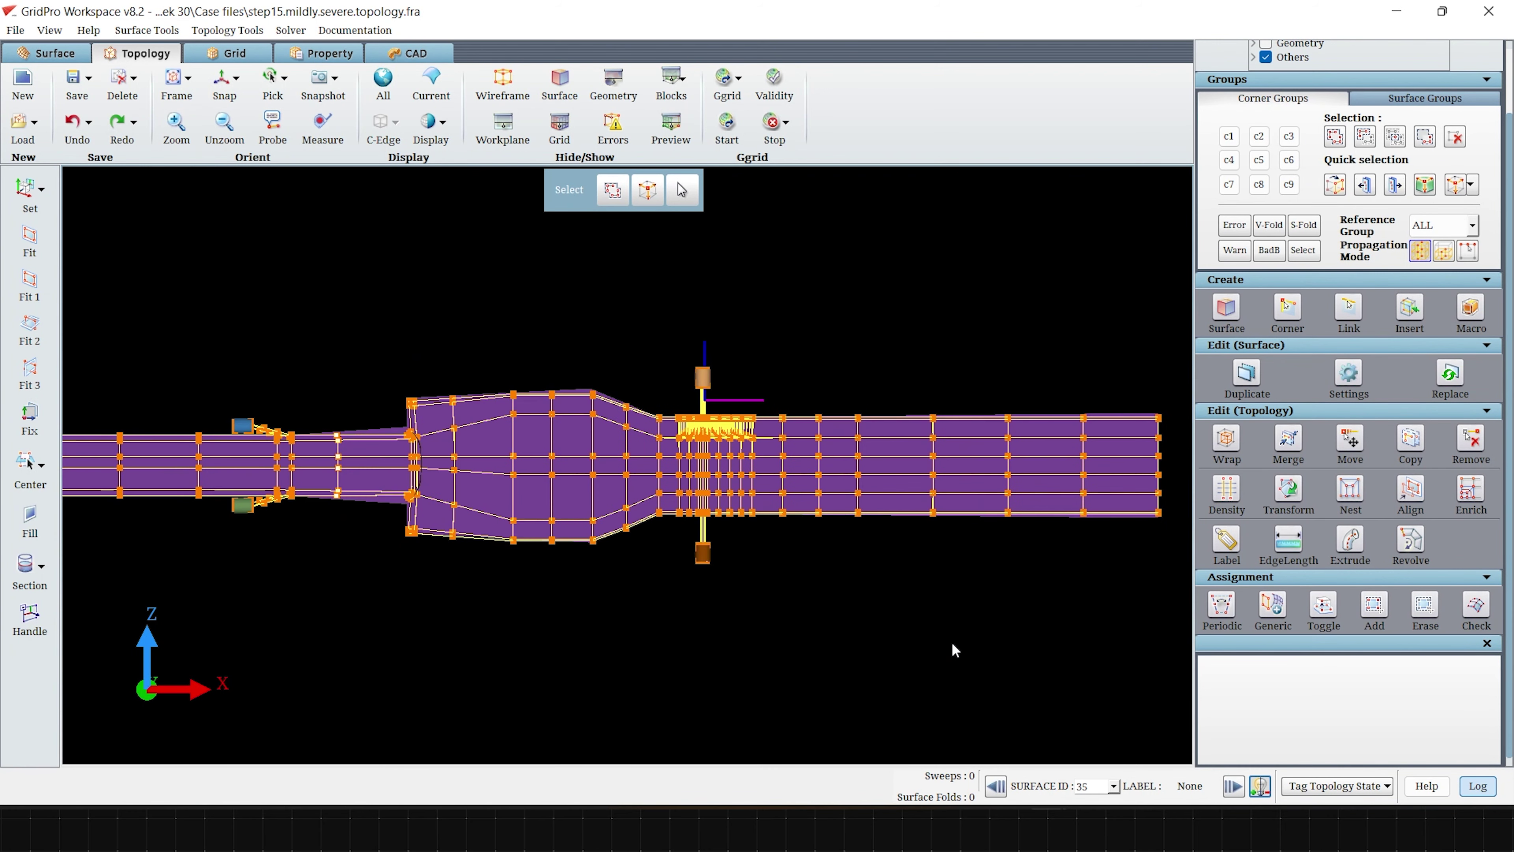
{"action": "middle_click_drag", "start_coordinate": [892, 609], "coordinate": [948, 613]}
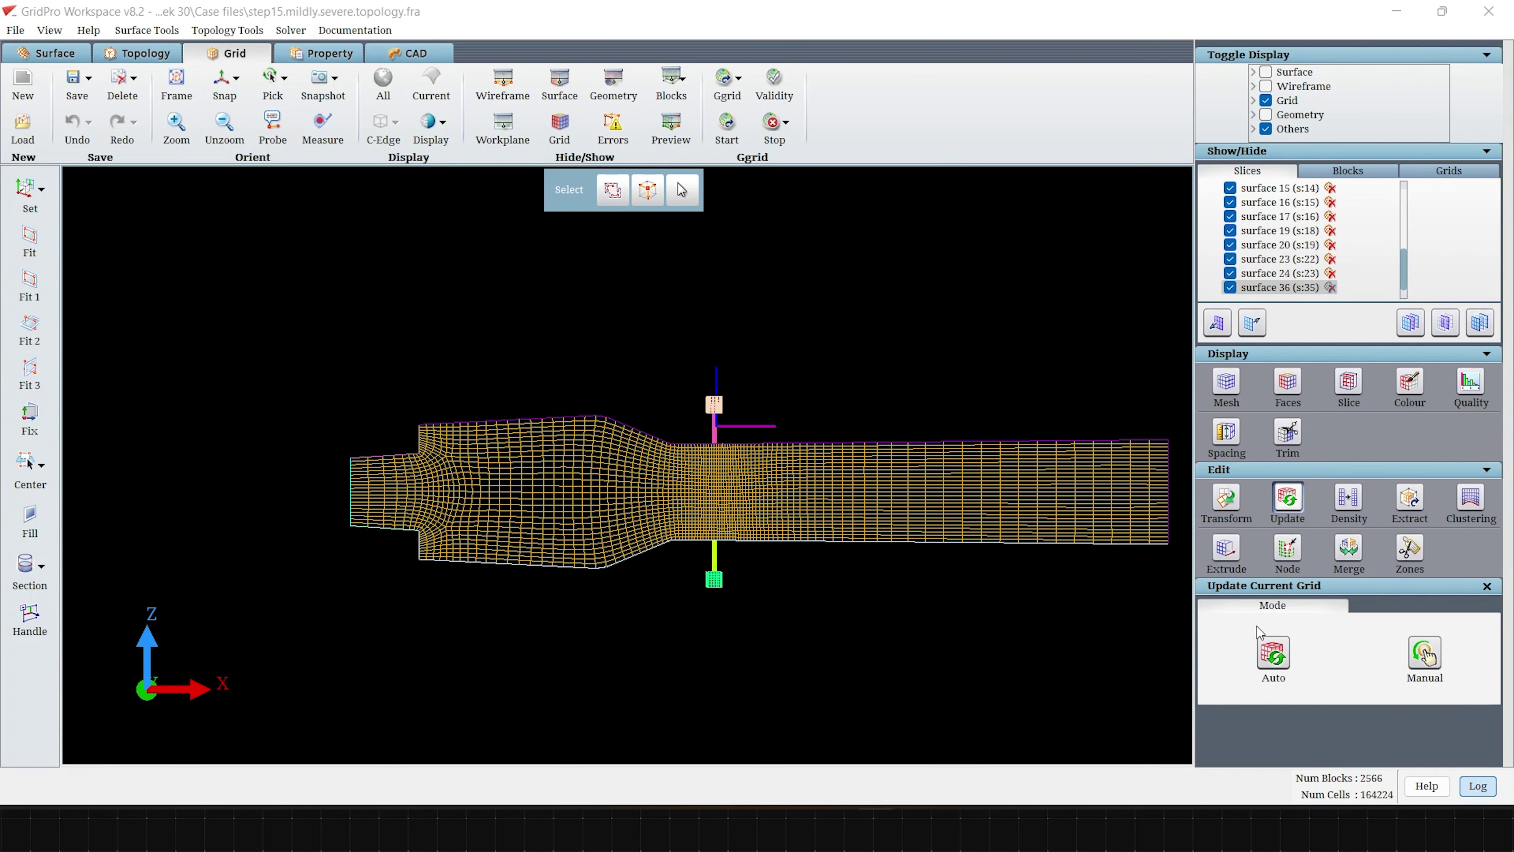
{"action": "left_click", "coordinate": [1429, 656]}
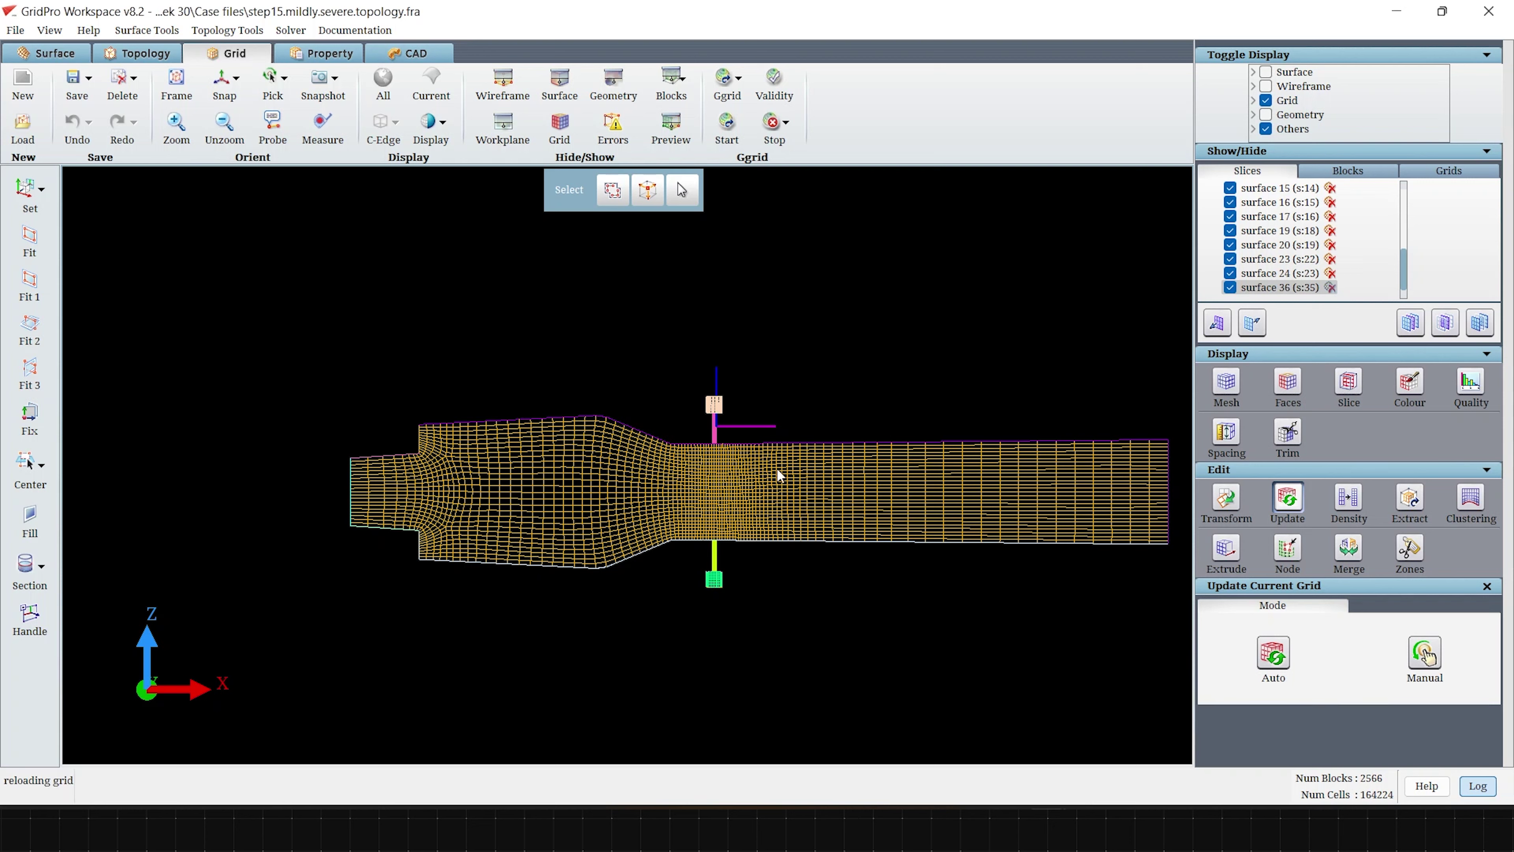
- Set c1 as the current corner group and align its wireframe to the grid with the Partial Ggrid Group option
{"action": "left_click", "coordinate": [1229, 209]}
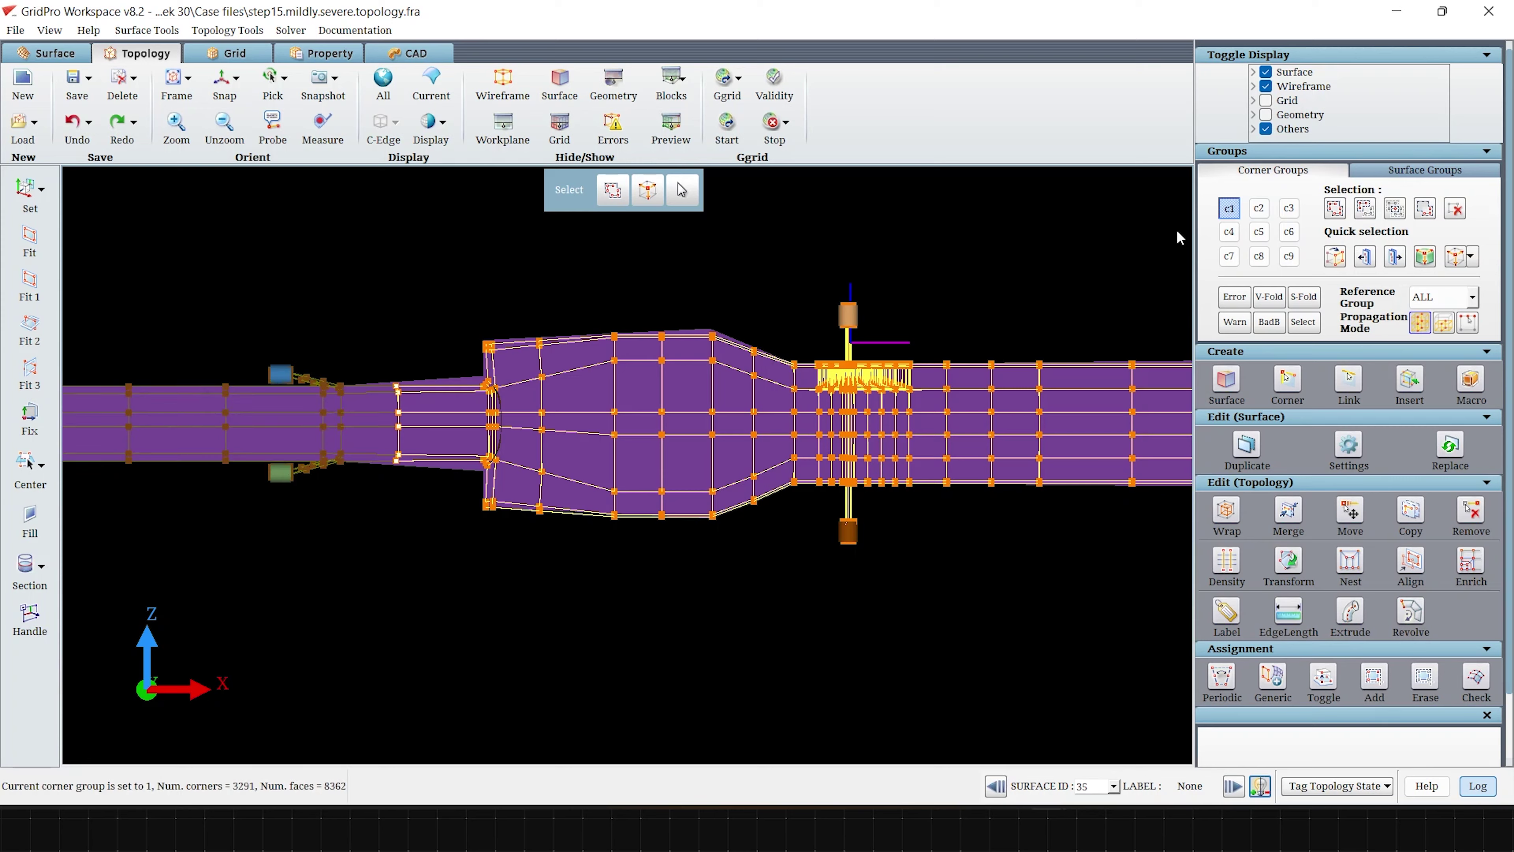
{"action": "right_click_drag", "start_coordinate": [875, 234], "coordinate": [769, 237]}
{"action": "scroll", "coordinate": [770, 242], "scroll_direction": "down", "scroll_amount": 2}
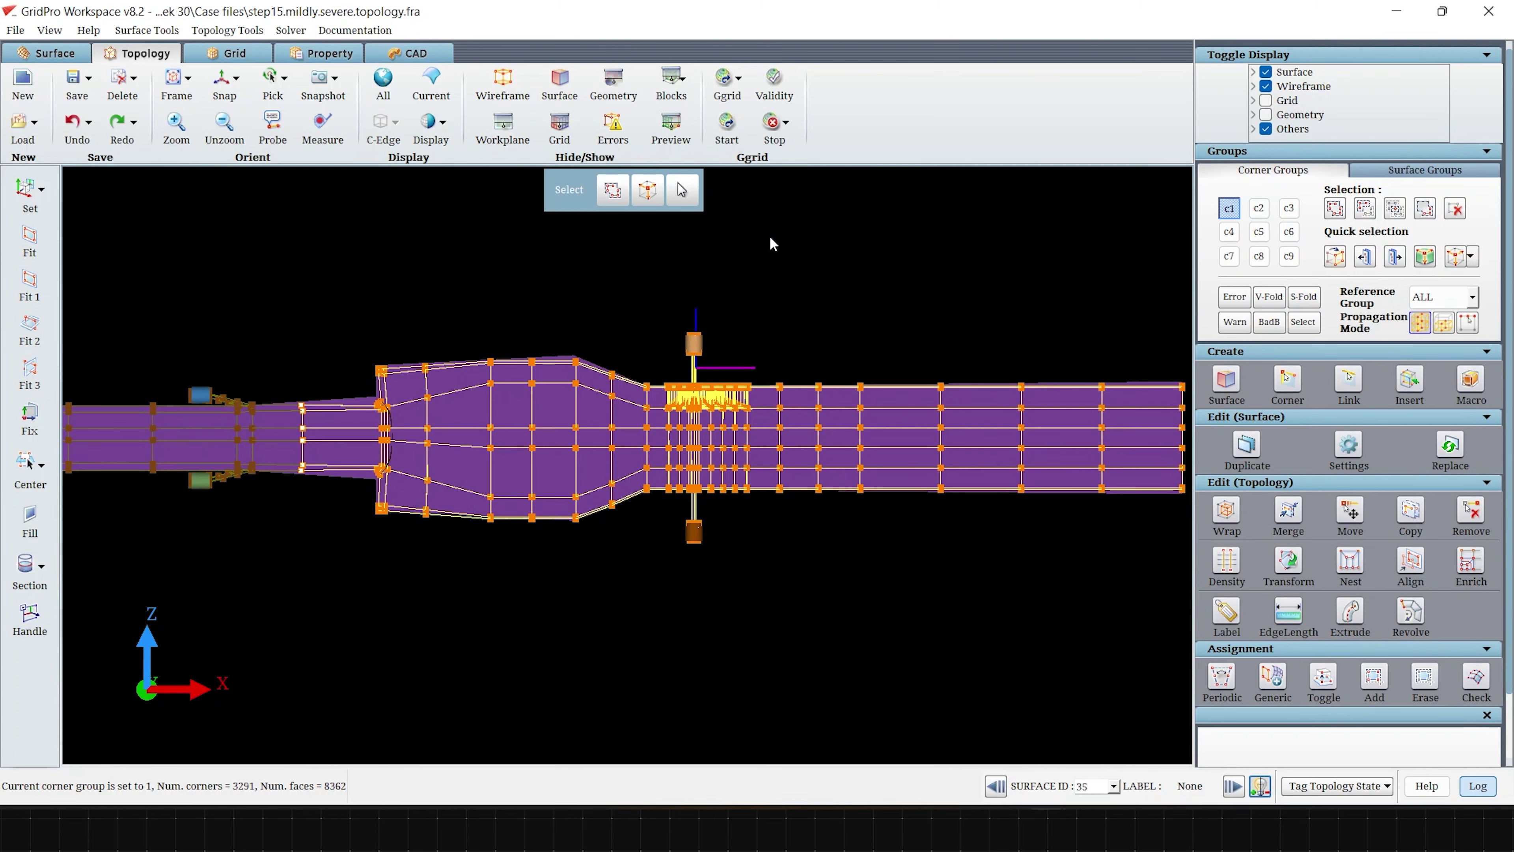
{"action": "scroll", "coordinate": [771, 244], "scroll_direction": "up", "scroll_amount": 2}
{"action": "left_click", "coordinate": [1405, 573]}
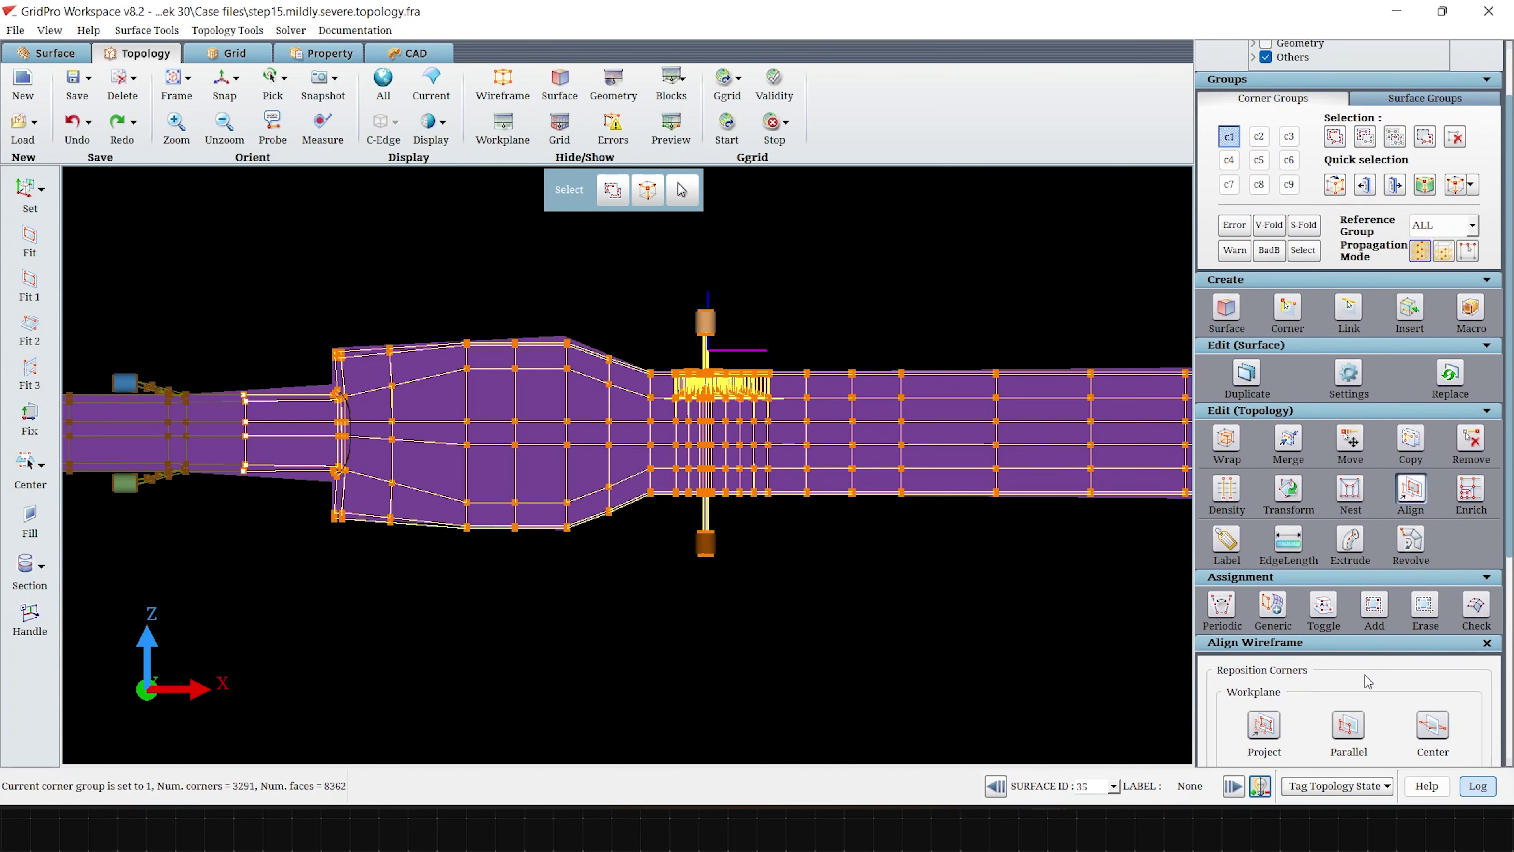
{"action": "scroll", "coordinate": [1315, 677], "scroll_direction": "down", "scroll_amount": 3}
{"action": "scroll", "coordinate": [1310, 677], "scroll_direction": "down", "scroll_amount": 2}
{"action": "left_click", "coordinate": [1305, 681]}
{"action": "left_click", "coordinate": [1427, 712]}
{"action": "left_click", "coordinate": [811, 420]}
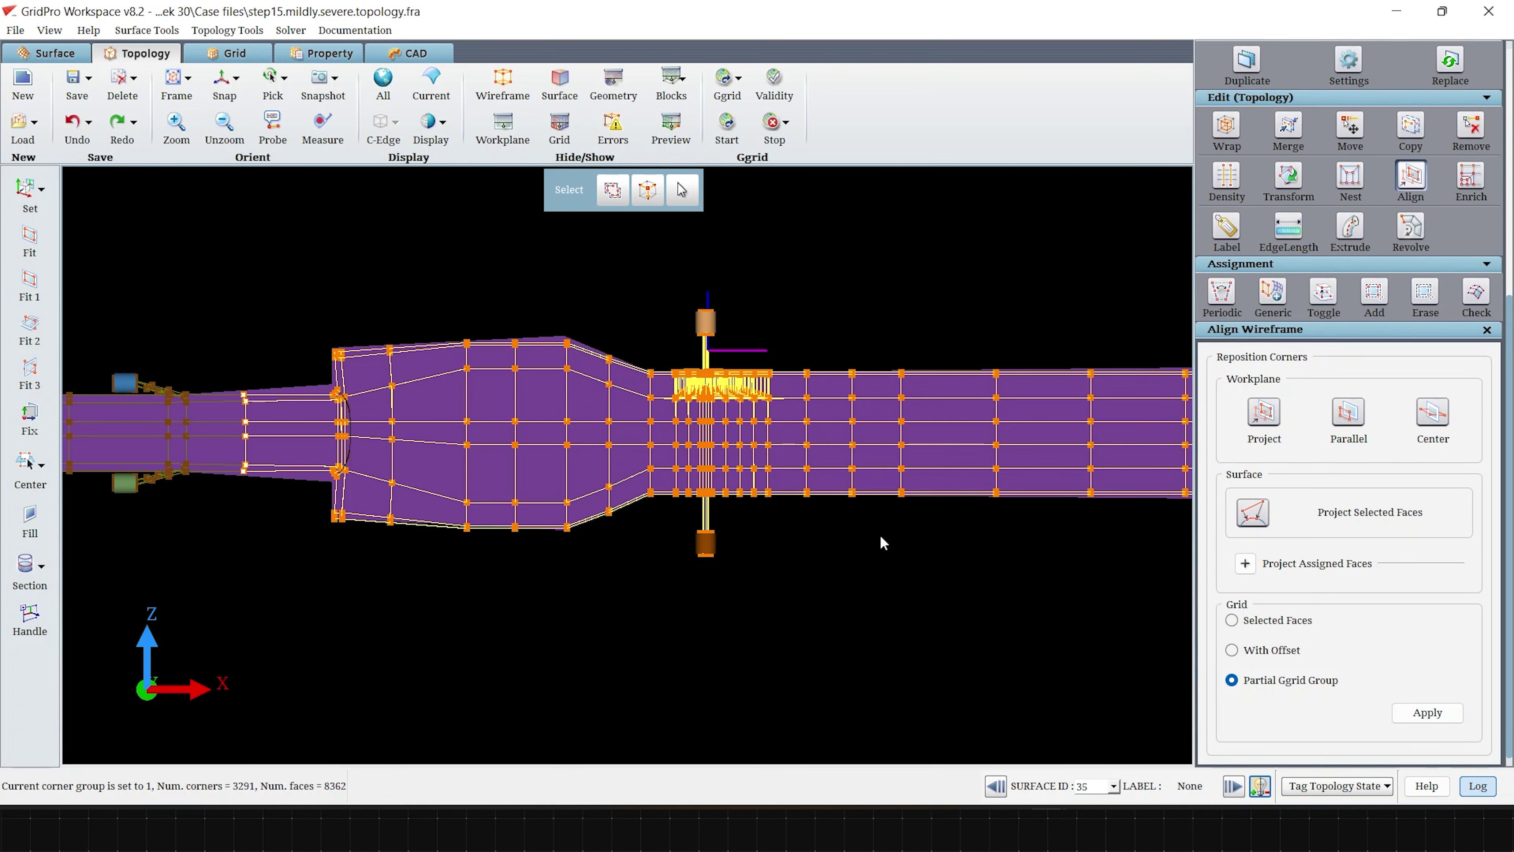
- Save the topology as step17.aligned.partial.grid.group.fra
{"action": "type", "text": "7.aligned.pa"}
{"action": "type", "text": "rtial.grid.gr.fra"}
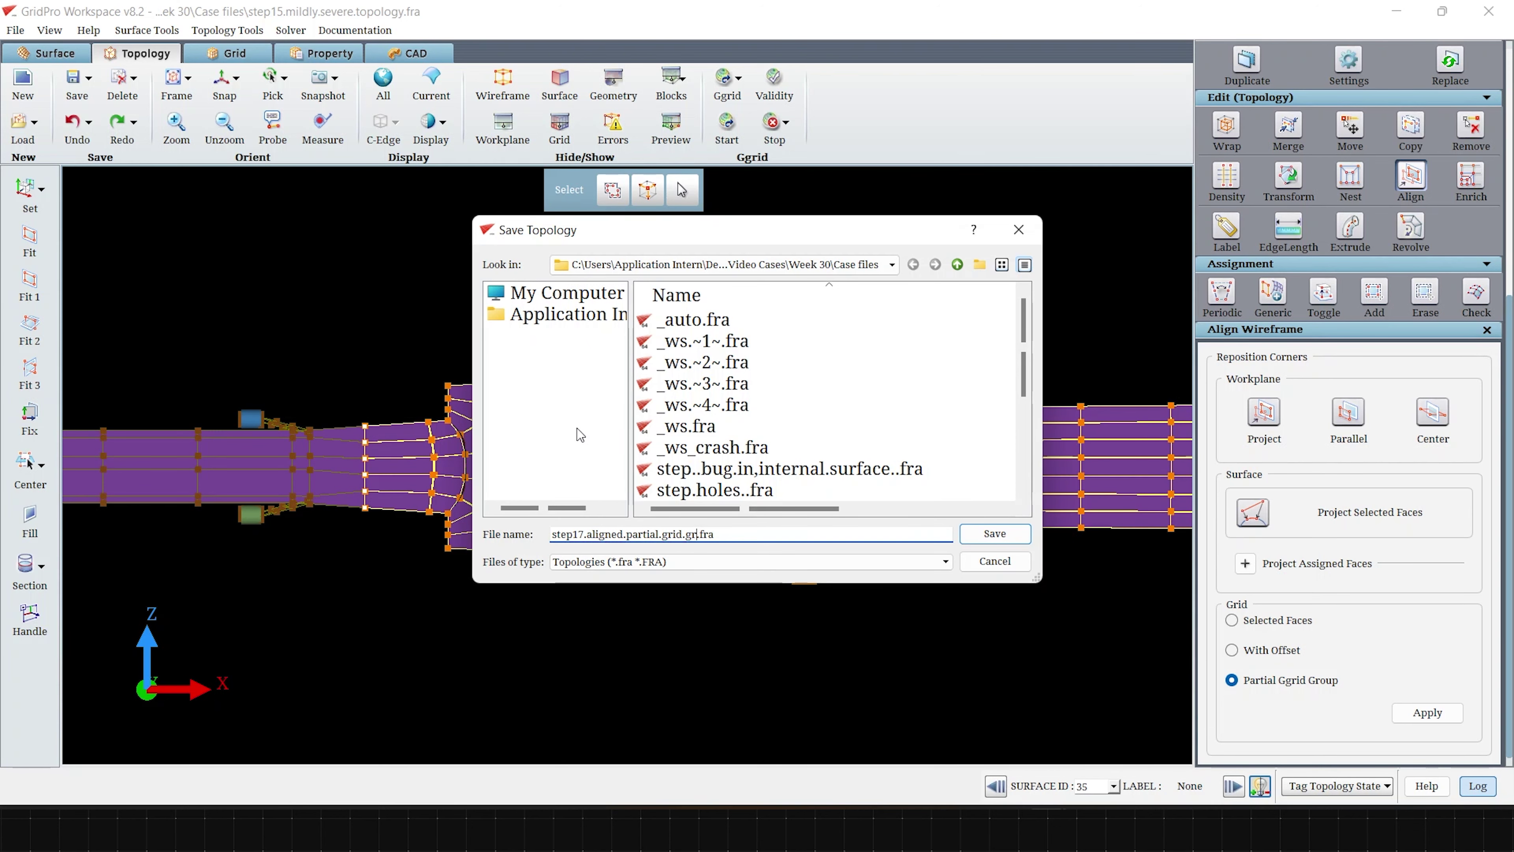
{"action": "type", "text": "oup"}
{"action": "key", "text": "Return"}
- Run Ggrid on all corners at Default global density, overwriting the existing schedule, grid and dump files
{"action": "scroll", "coordinate": [514, 262], "scroll_direction": "down", "scroll_amount": 4}
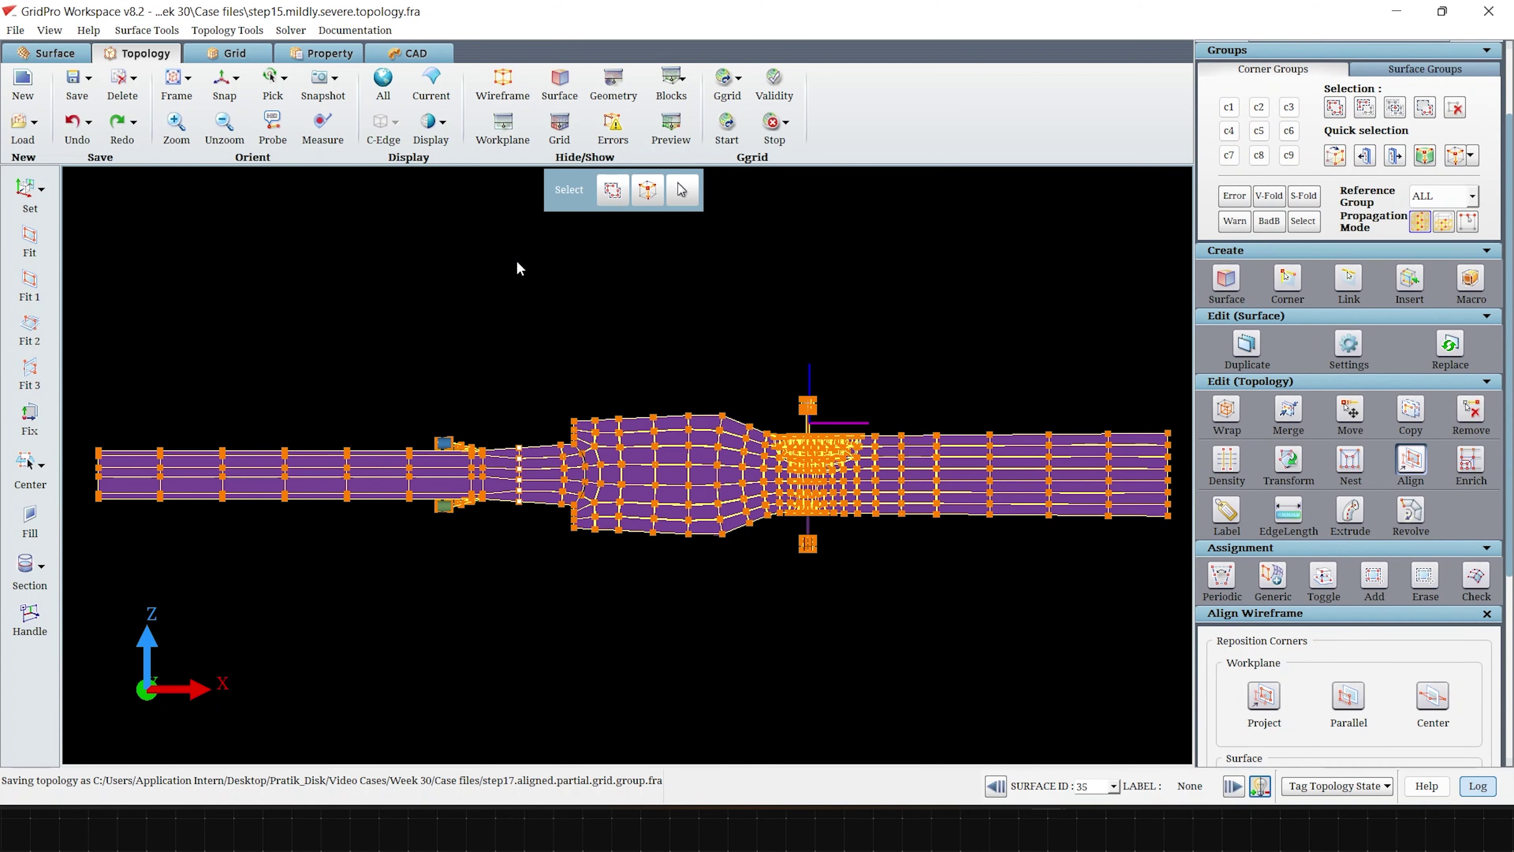
{"action": "middle_click_drag", "start_coordinate": [516, 261], "coordinate": [541, 254]}
{"action": "left_click", "coordinate": [727, 129]}
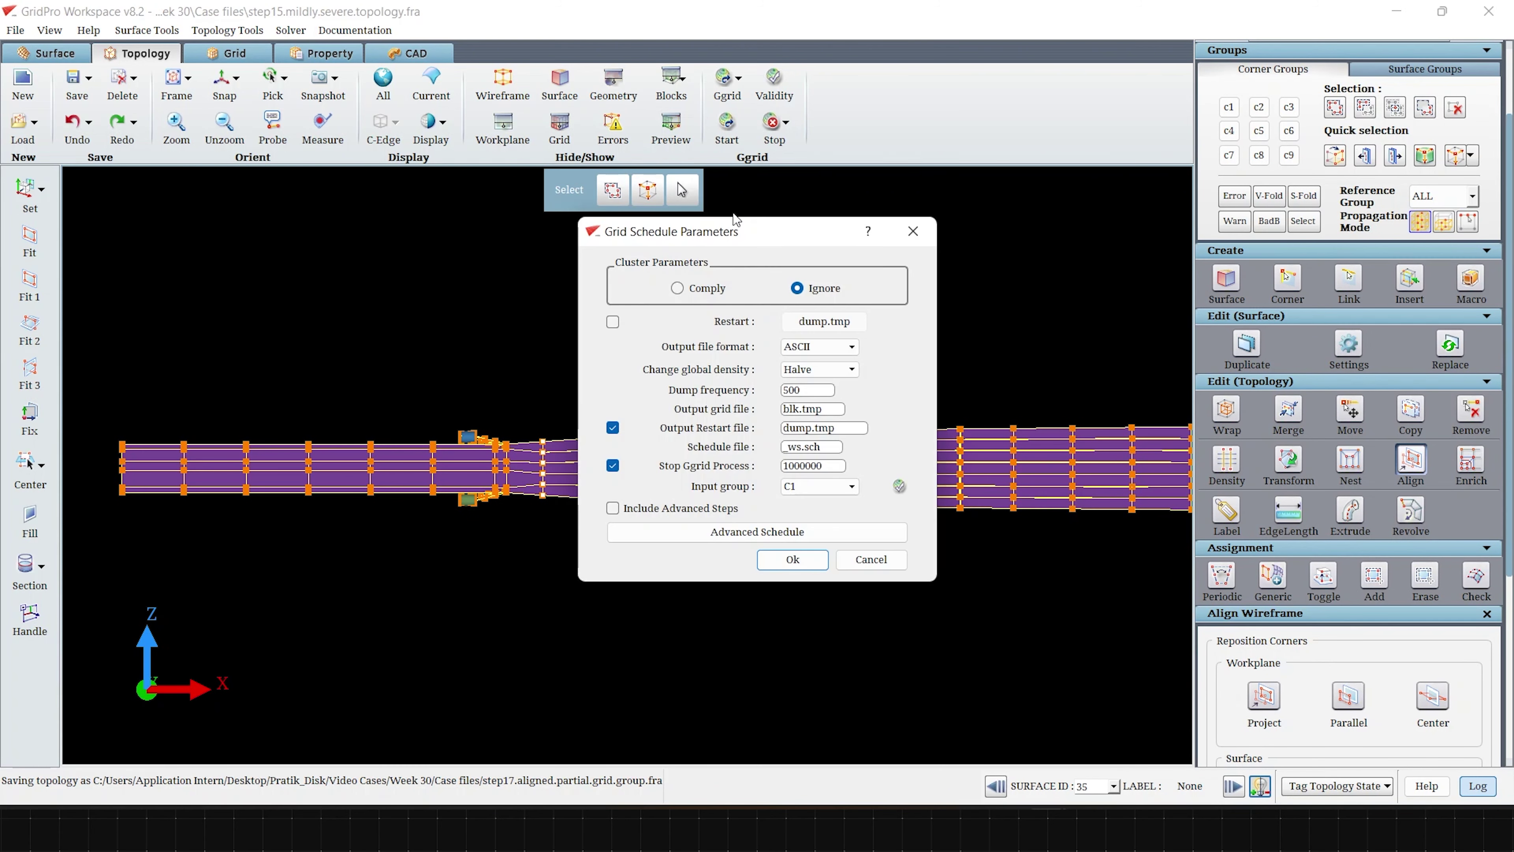
{"action": "left_click", "coordinate": [818, 369]}
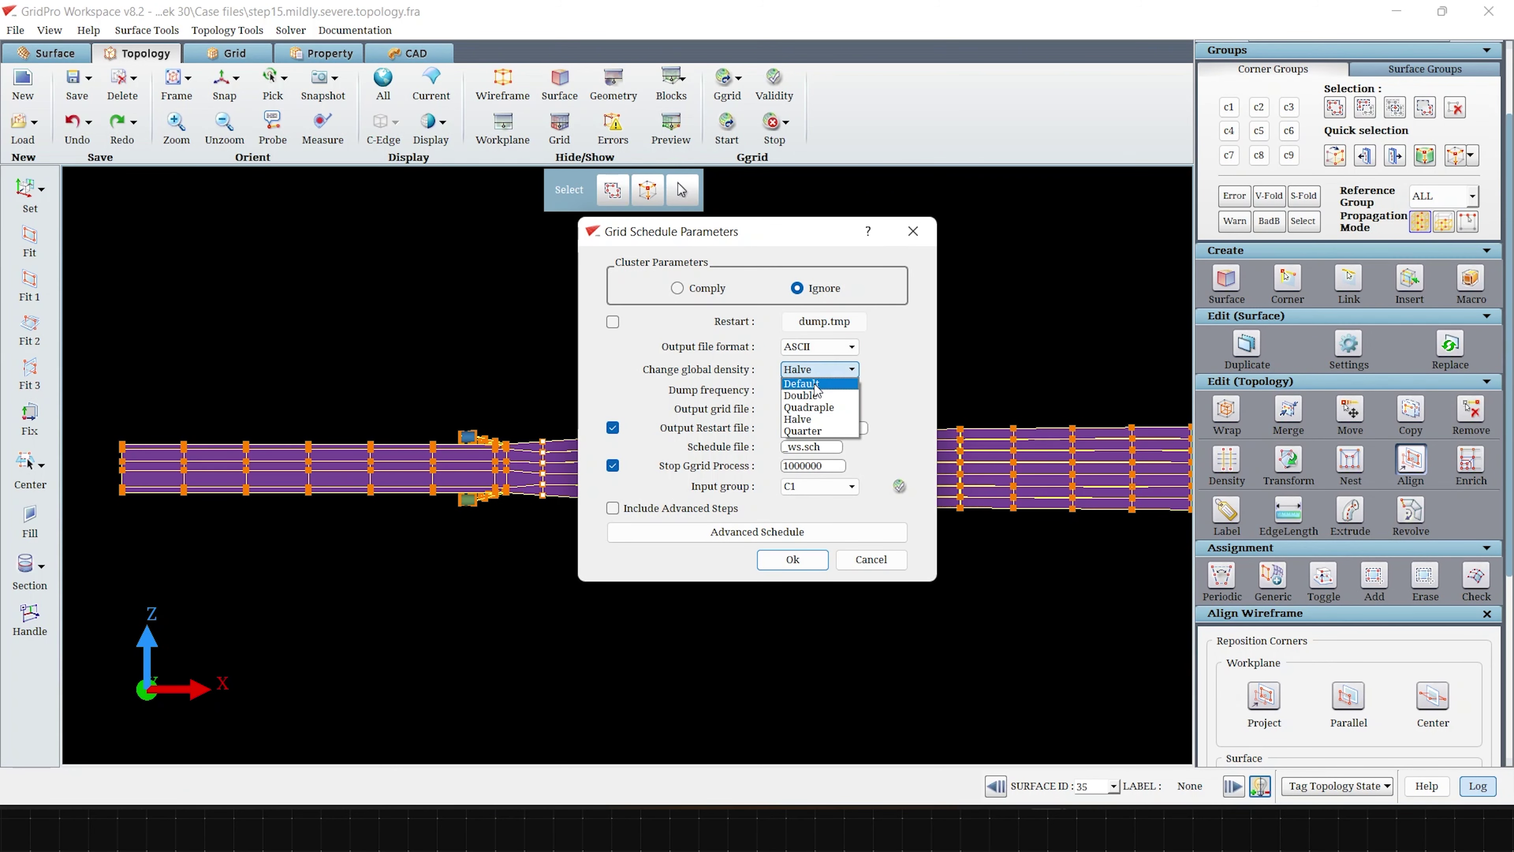
{"action": "left_click", "coordinate": [818, 383]}
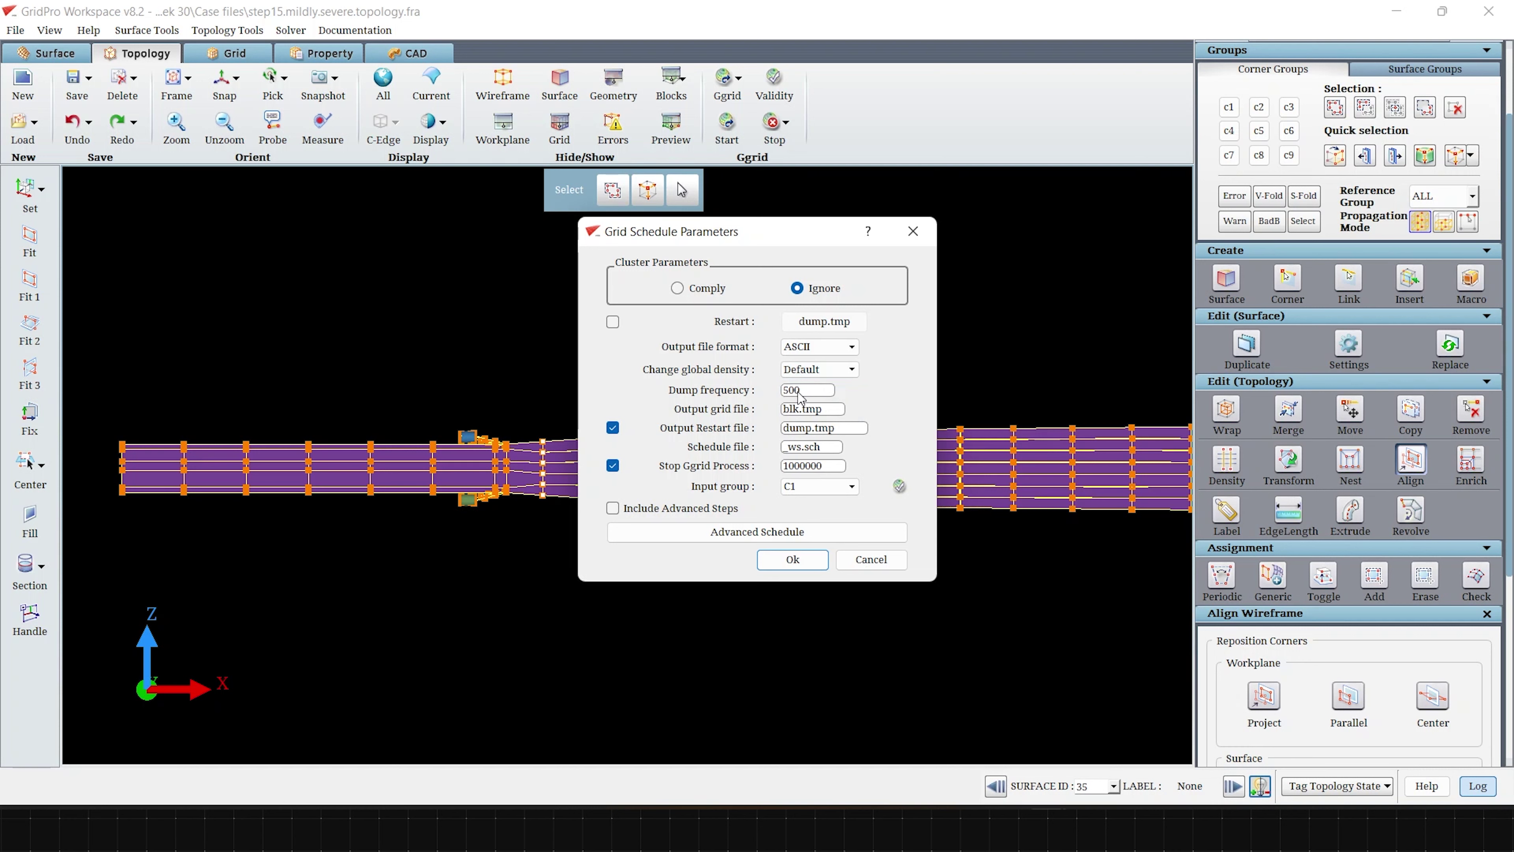
{"action": "left_click", "coordinate": [801, 486]}
{"action": "left_click", "coordinate": [806, 503]}
{"action": "left_click", "coordinate": [792, 558]}
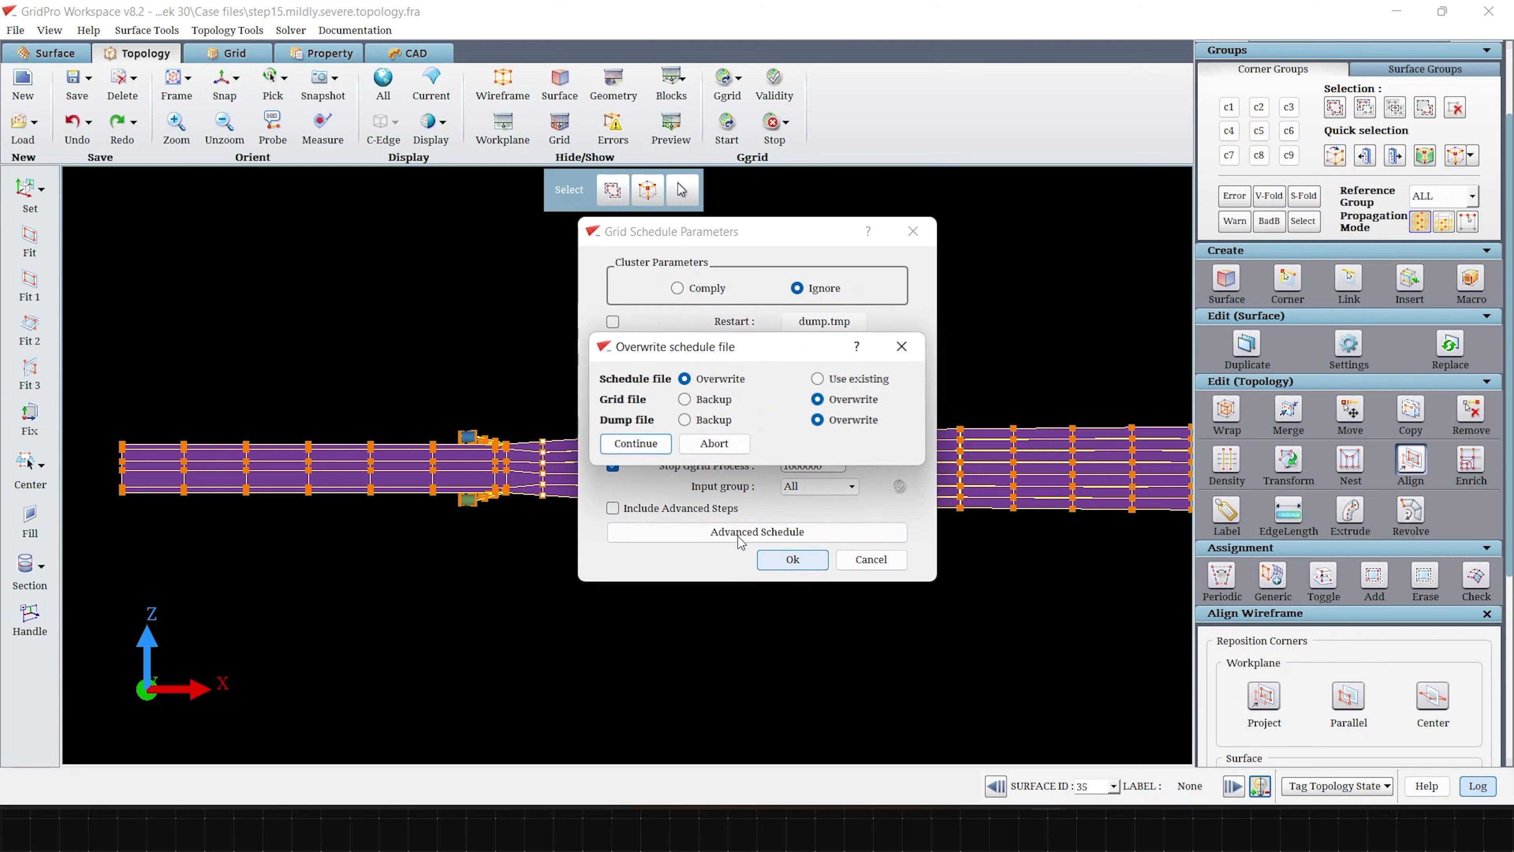
{"action": "left_click", "coordinate": [627, 444]}
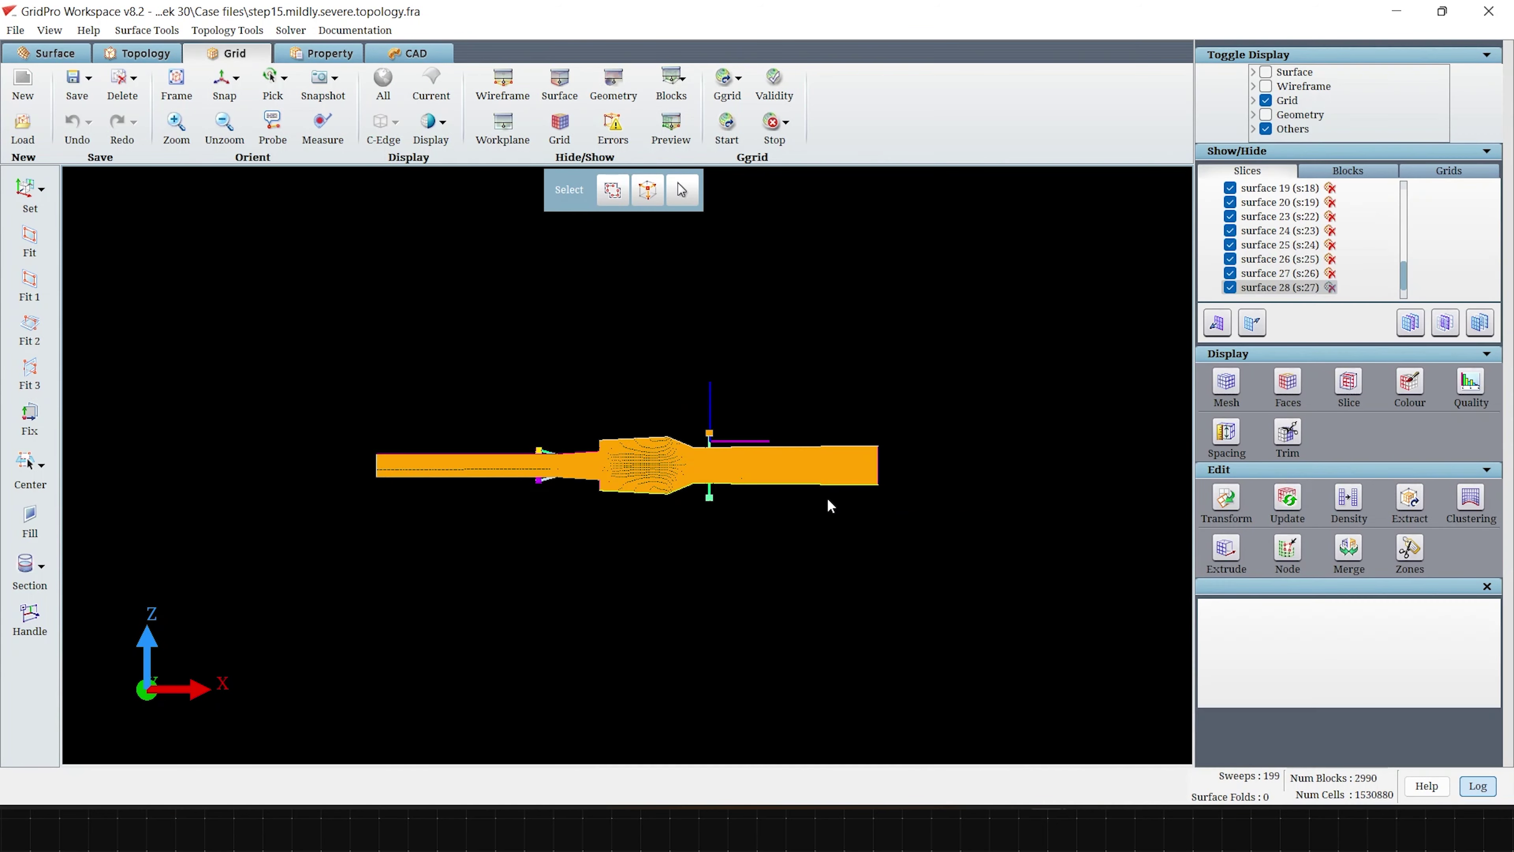
- Slice the generated grid lengthwise through the combustor to expose its interior cells
{"action": "scroll", "coordinate": [828, 499], "scroll_direction": "up", "scroll_amount": 5}
{"action": "middle_click_drag", "start_coordinate": [341, 459], "coordinate": [513, 470]}
{"action": "scroll", "coordinate": [641, 475], "scroll_direction": "up", "scroll_amount": 2}
{"action": "middle_click_drag", "start_coordinate": [897, 436], "coordinate": [627, 460]}
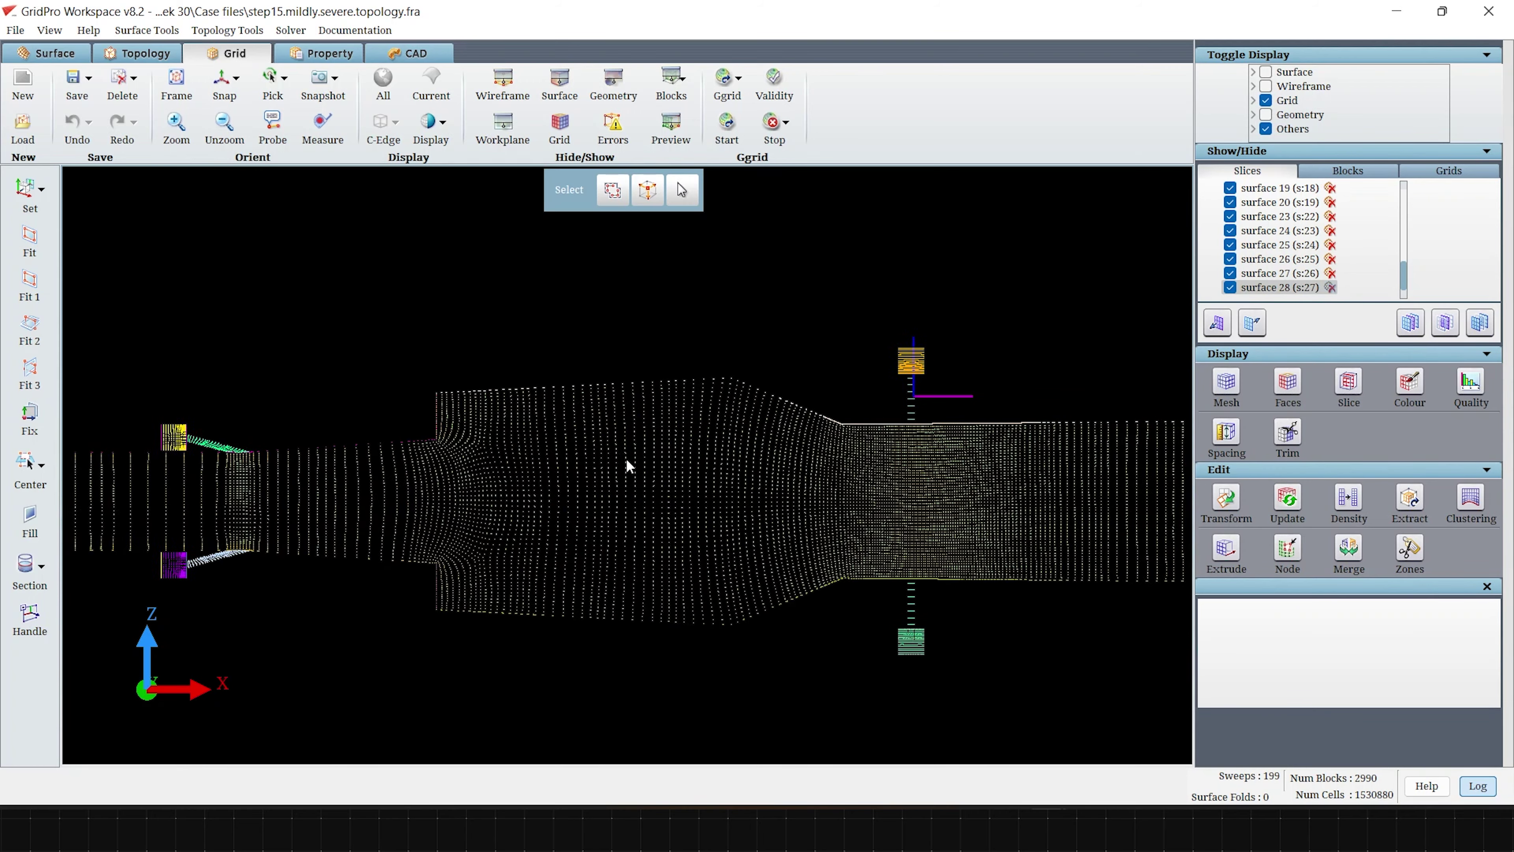
{"action": "scroll", "coordinate": [283, 440], "scroll_direction": "down", "scroll_amount": 2}
{"action": "left_click", "coordinate": [1348, 385]}
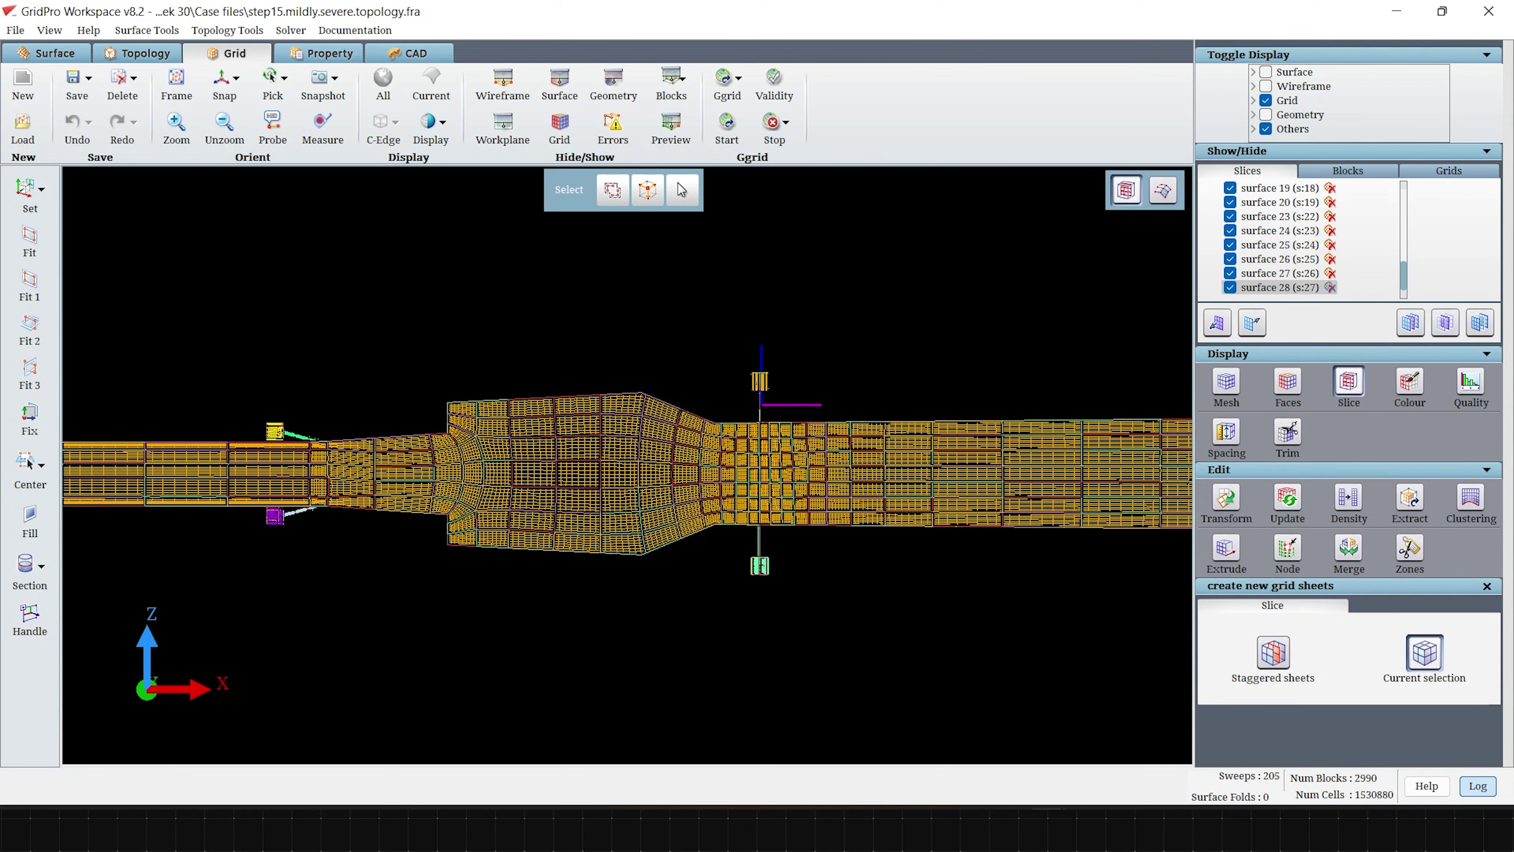
{"action": "middle_click_drag", "start_coordinate": [574, 407], "coordinate": [760, 438]}
{"action": "middle_click_drag", "start_coordinate": [704, 299], "coordinate": [667, 517]}
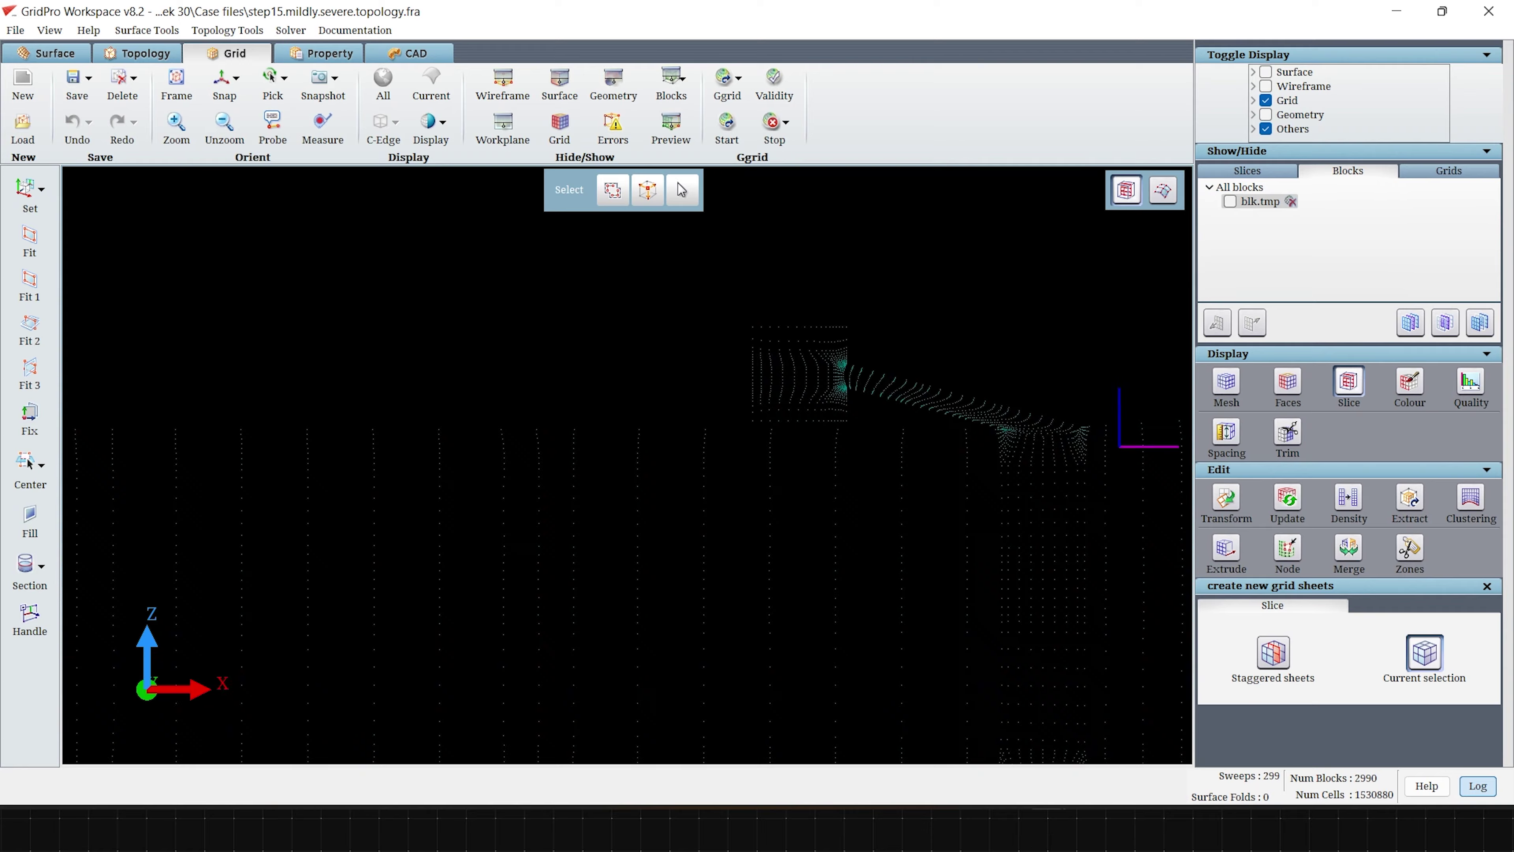
- Examine the sliced grid around the angled injectors, their junctions with the inlet tube and the chamber
{"action": "scroll", "coordinate": [930, 466], "scroll_direction": "up", "scroll_amount": 5}
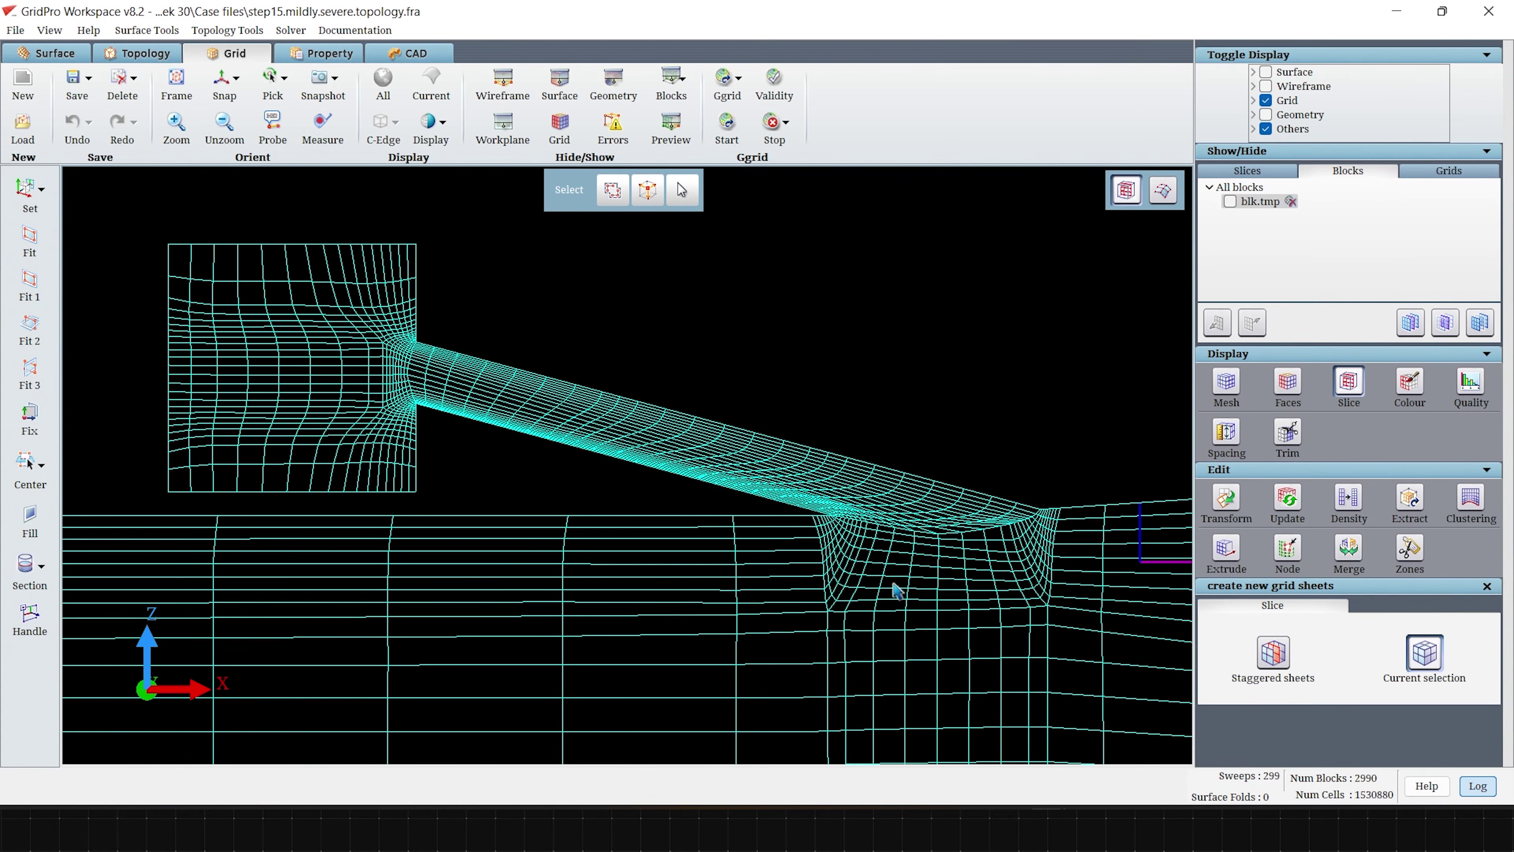
{"action": "scroll", "coordinate": [771, 563], "scroll_direction": "down", "scroll_amount": 5}
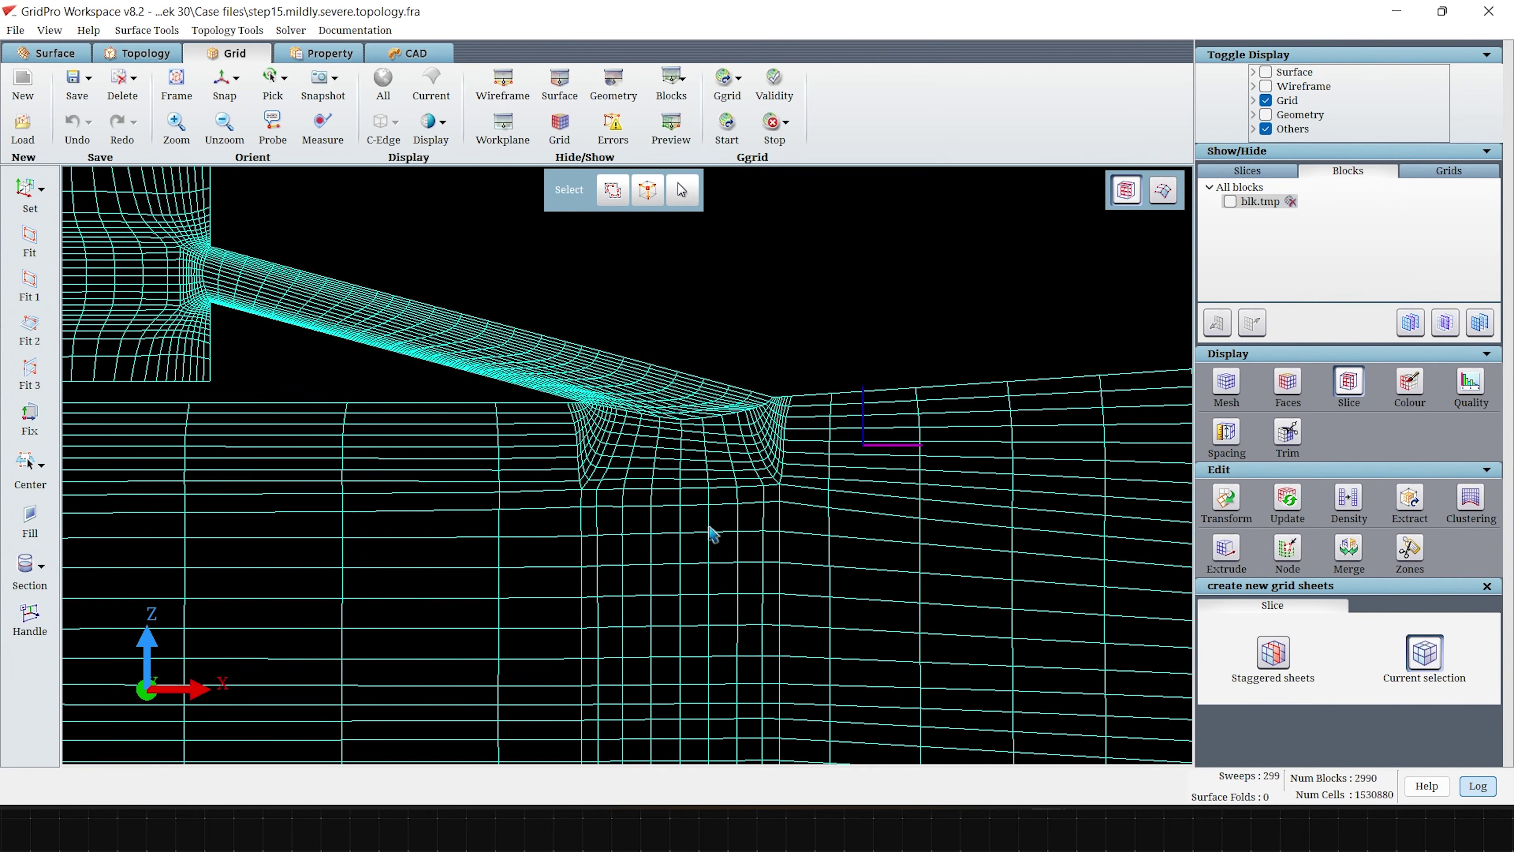
{"action": "middle_click_drag", "start_coordinate": [683, 525], "coordinate": [1377, 486]}
{"action": "middle_click_drag", "start_coordinate": [823, 471], "coordinate": [286, 358]}
{"action": "scroll", "coordinate": [686, 418], "scroll_direction": "down", "scroll_amount": 1}
{"action": "scroll", "coordinate": [663, 457], "scroll_direction": "up", "scroll_amount": 5}
{"action": "middle_click_drag", "start_coordinate": [843, 440], "coordinate": [517, 526]}
{"action": "scroll", "coordinate": [518, 528], "scroll_direction": "up", "scroll_amount": 3}
{"action": "scroll", "coordinate": [518, 525], "scroll_direction": "down", "scroll_amount": 7}
{"action": "middle_click_drag", "start_coordinate": [607, 395], "coordinate": [592, 517]}
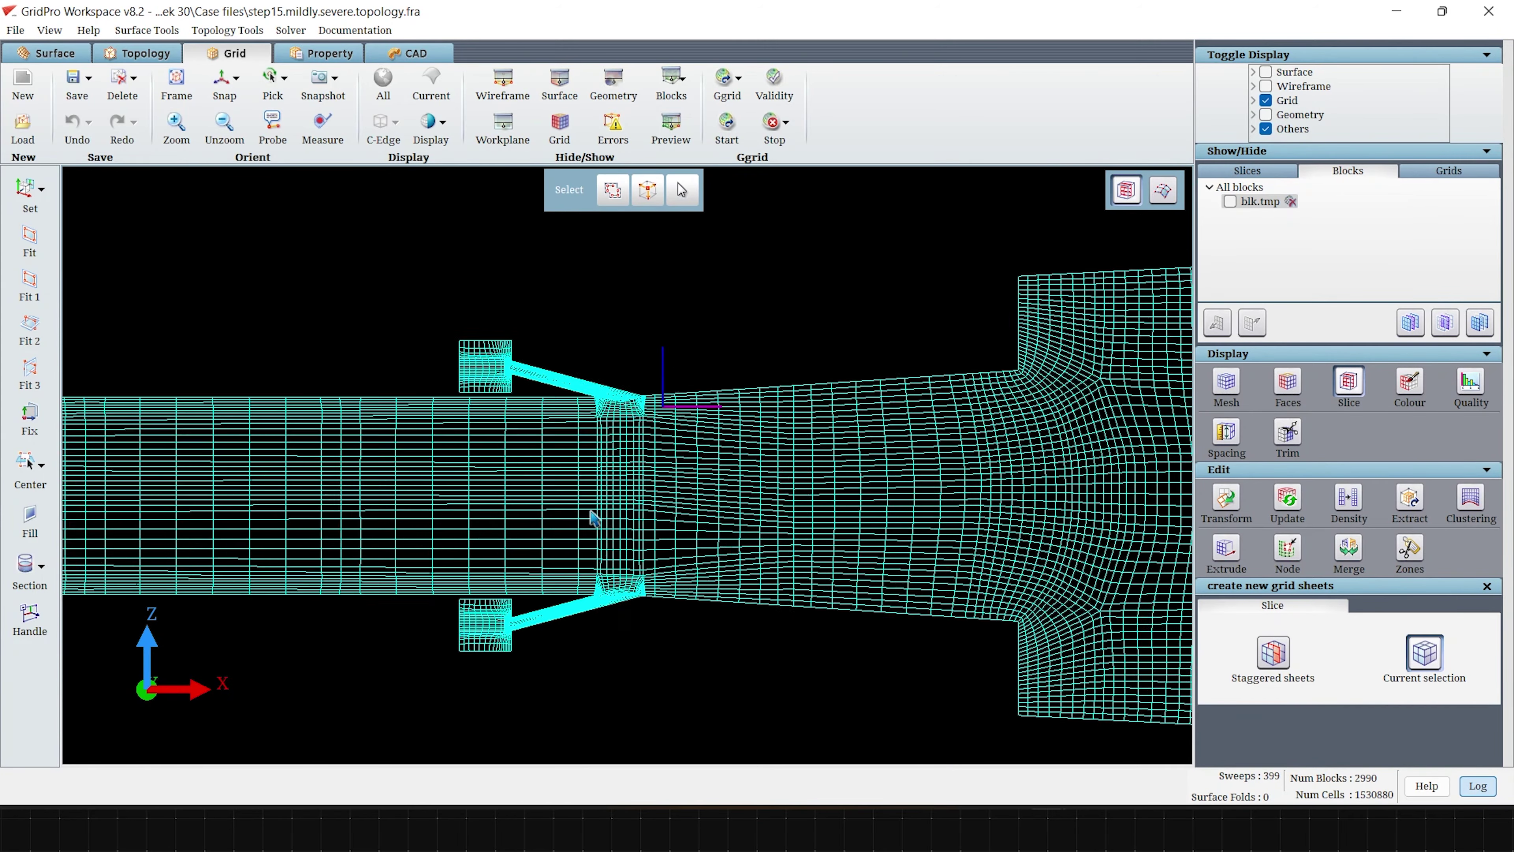
{"action": "scroll", "coordinate": [591, 516], "scroll_direction": "down", "scroll_amount": 3}
{"action": "middle_click_drag", "start_coordinate": [483, 390], "coordinate": [546, 405]}
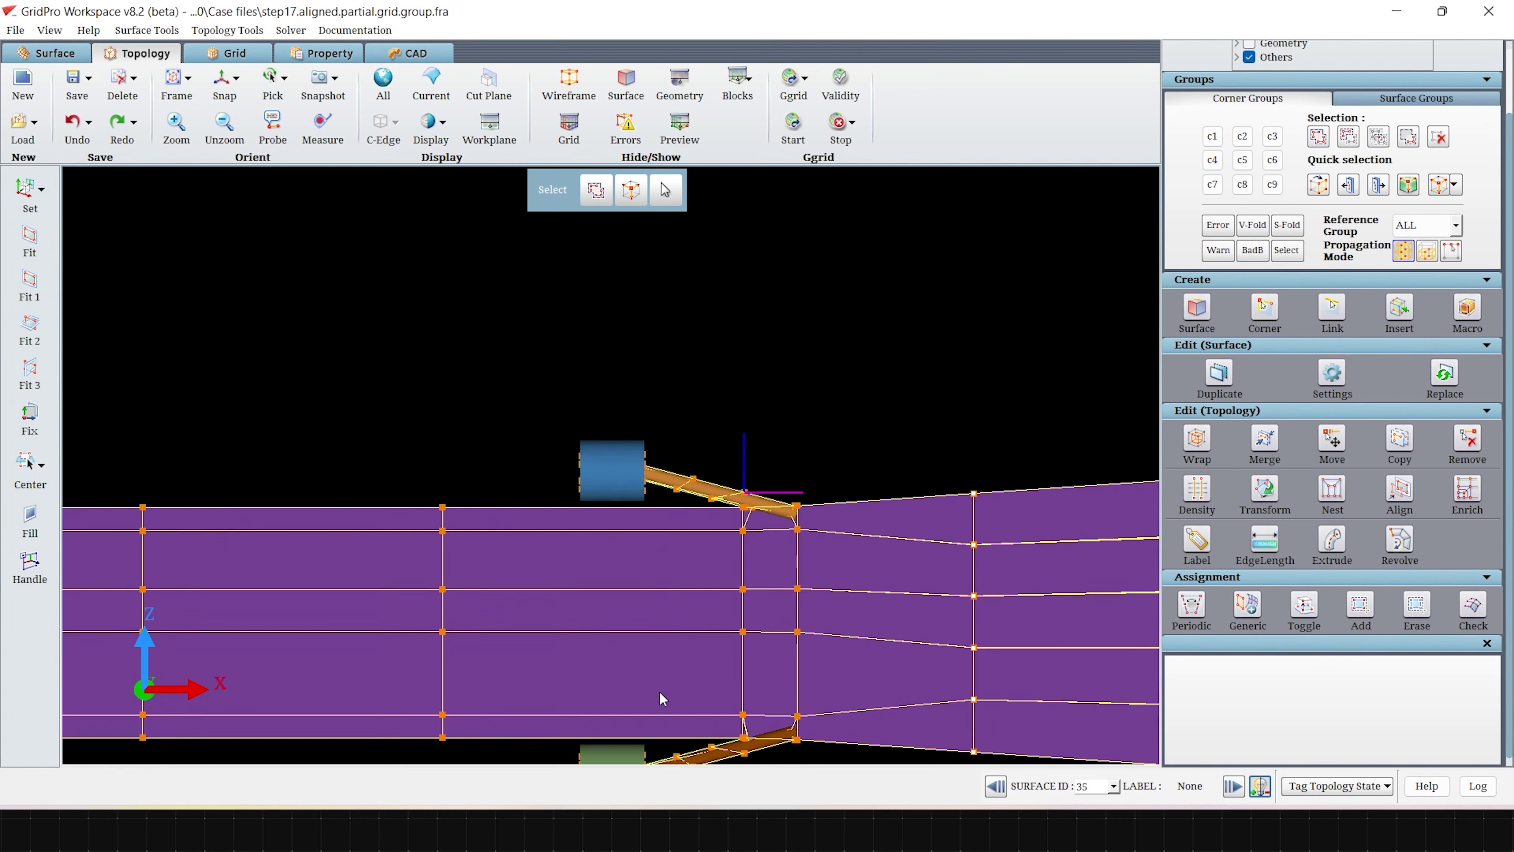
- Shorten the upper injector's edge group nearest the tube junction with EdgeLength, setting Length Slides to -70
{"action": "scroll", "coordinate": [771, 598], "scroll_direction": "up", "scroll_amount": 2}
{"action": "middle_click_drag", "start_coordinate": [771, 599], "coordinate": [618, 517]}
{"action": "scroll", "coordinate": [644, 513], "scroll_direction": "up", "scroll_amount": 3}
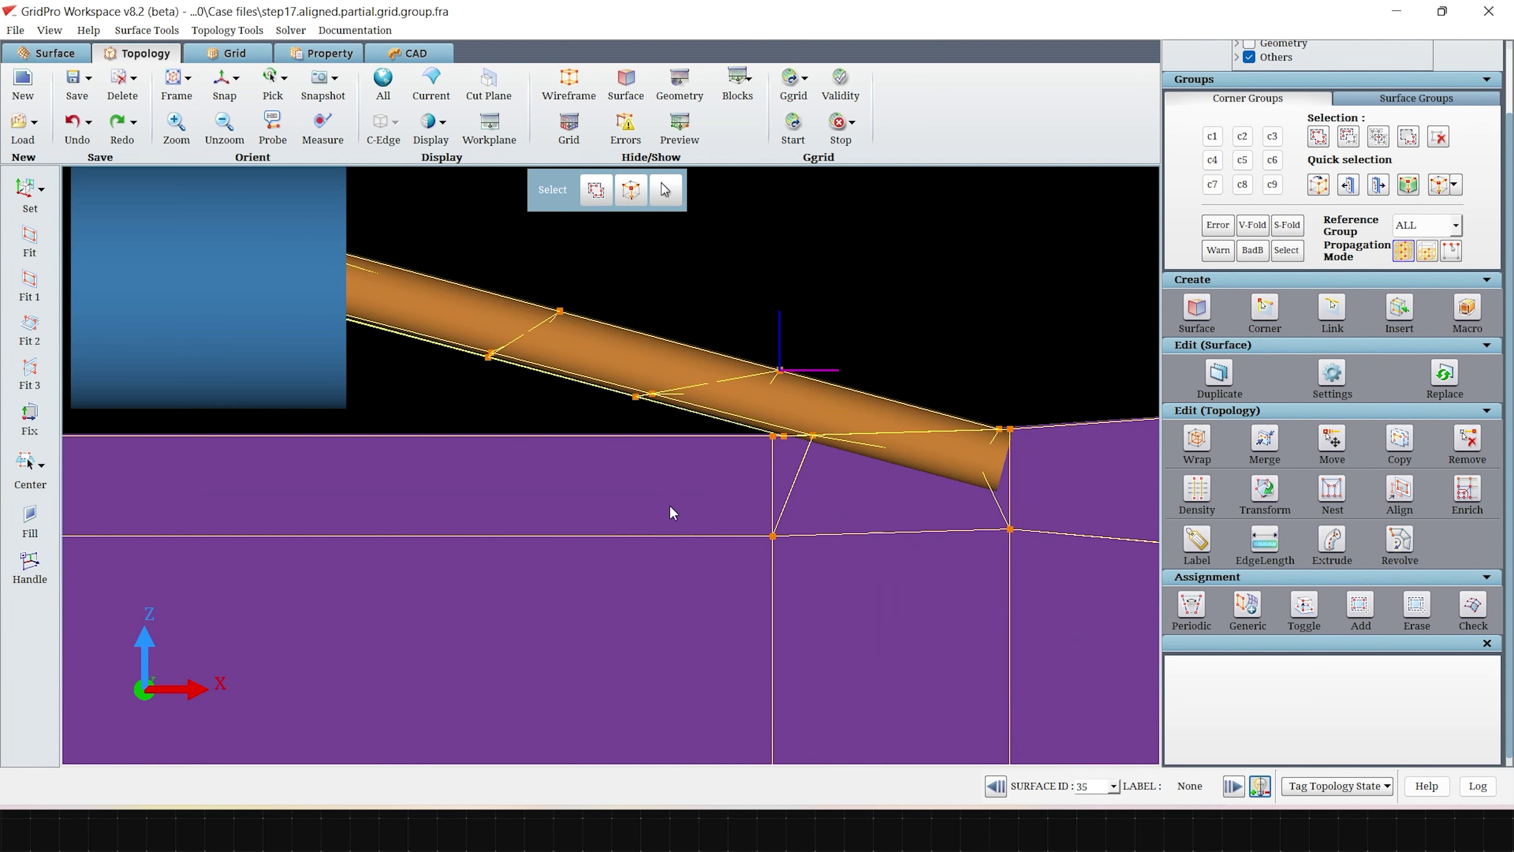
{"action": "left_click", "coordinate": [1272, 544]}
{"action": "scroll", "coordinate": [777, 421], "scroll_direction": "up", "scroll_amount": 2}
{"action": "left_click", "coordinate": [879, 422]}
{"action": "scroll", "coordinate": [1258, 710], "scroll_direction": "down", "scroll_amount": 3}
{"action": "left_click_drag", "start_coordinate": [1272, 725], "coordinate": [1257, 726]}
- Shorten the lower injector's edge group nearest the tube junction with EdgeLength, setting Length Slides to -62
{"action": "middle_click_drag", "start_coordinate": [731, 566], "coordinate": [672, 411]}
{"action": "scroll", "coordinate": [741, 649], "scroll_direction": "down", "scroll_amount": 6}
{"action": "middle_click_drag", "start_coordinate": [740, 649], "coordinate": [715, 231]}
{"action": "scroll", "coordinate": [669, 568], "scroll_direction": "down", "scroll_amount": 3}
{"action": "middle_click_drag", "start_coordinate": [649, 567], "coordinate": [648, 428]}
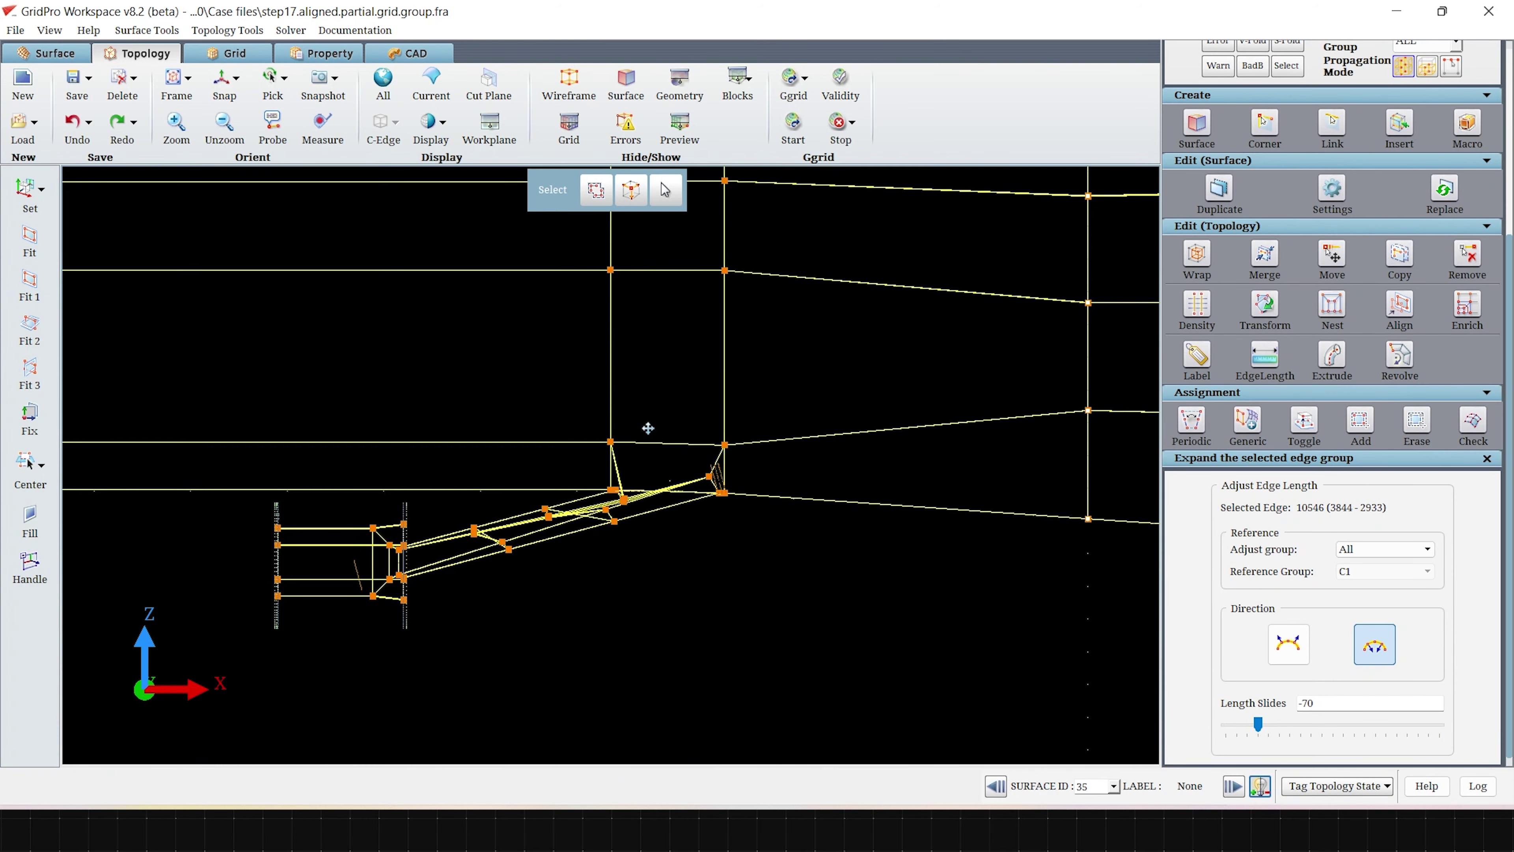
{"action": "scroll", "coordinate": [616, 540], "scroll_direction": "up", "scroll_amount": 5}
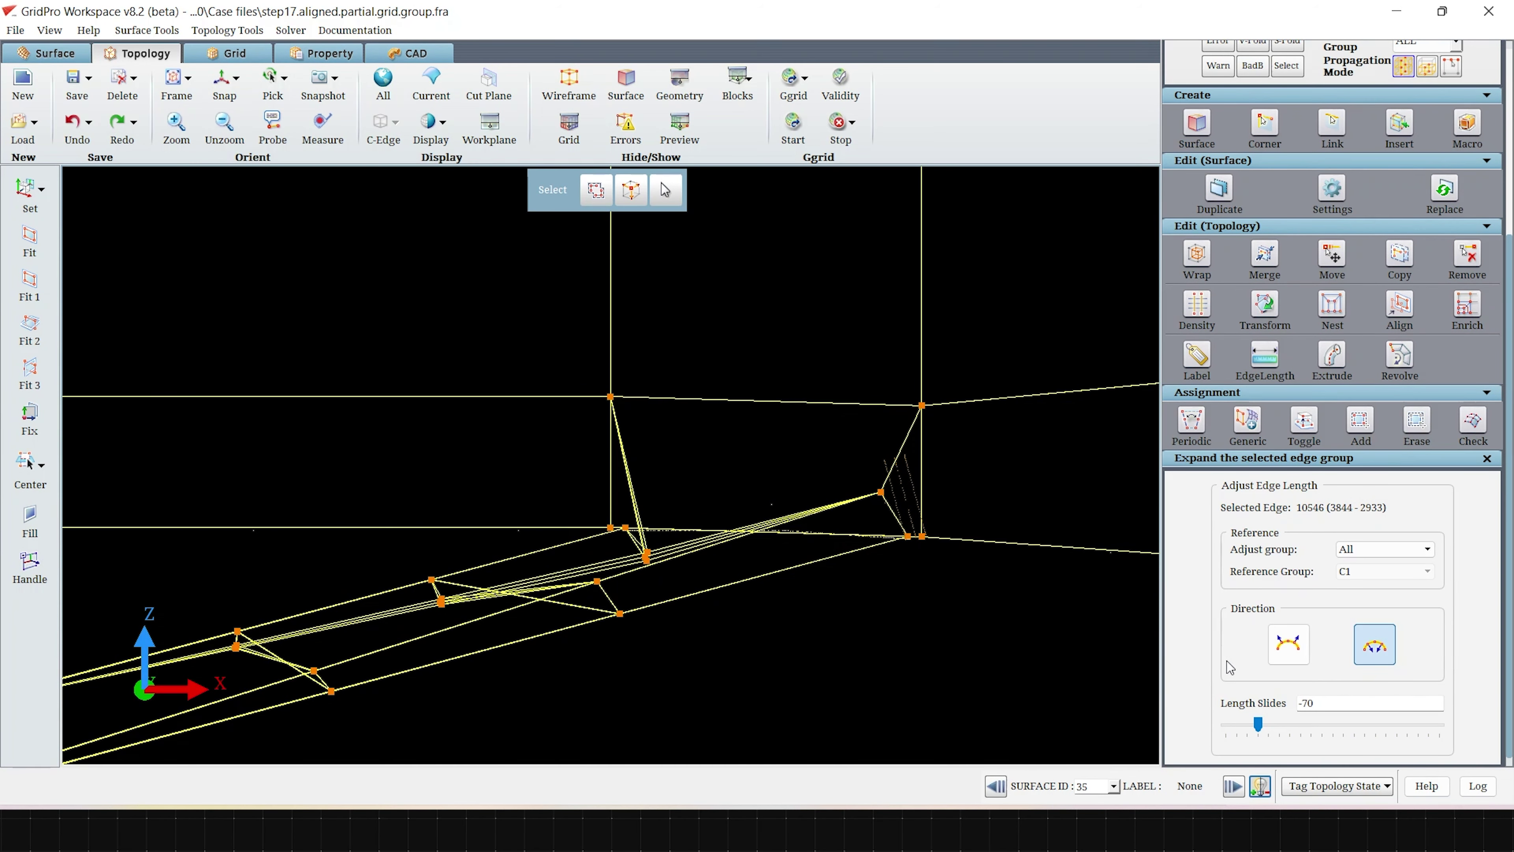
{"action": "left_click", "coordinate": [1266, 356]}
{"action": "left_click", "coordinate": [496, 565]}
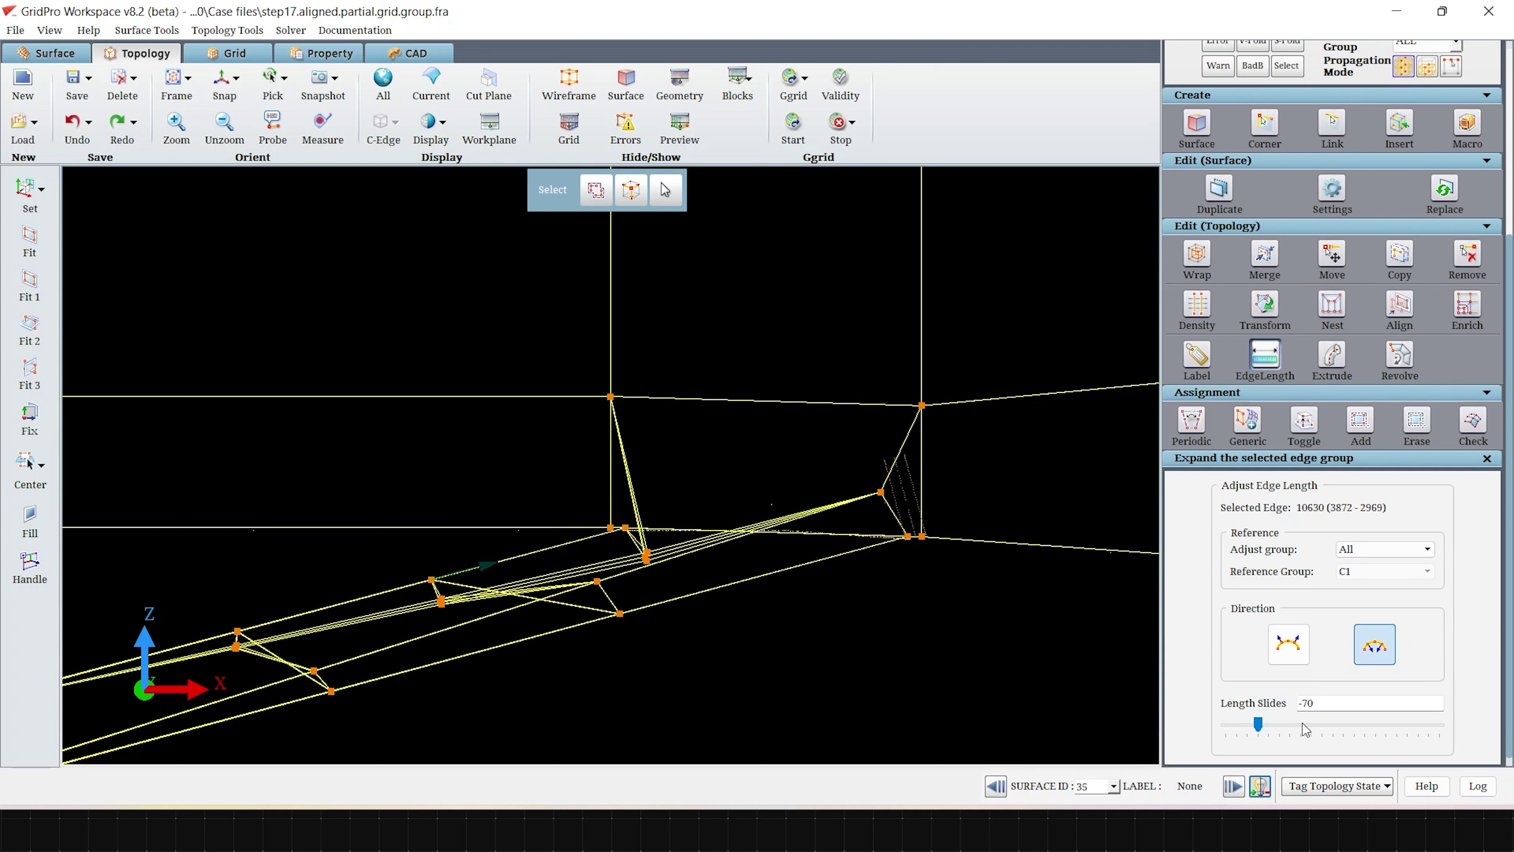
{"action": "left_click_drag", "start_coordinate": [1256, 720], "coordinate": [1245, 720]}
{"action": "left_click", "coordinate": [1268, 721]}
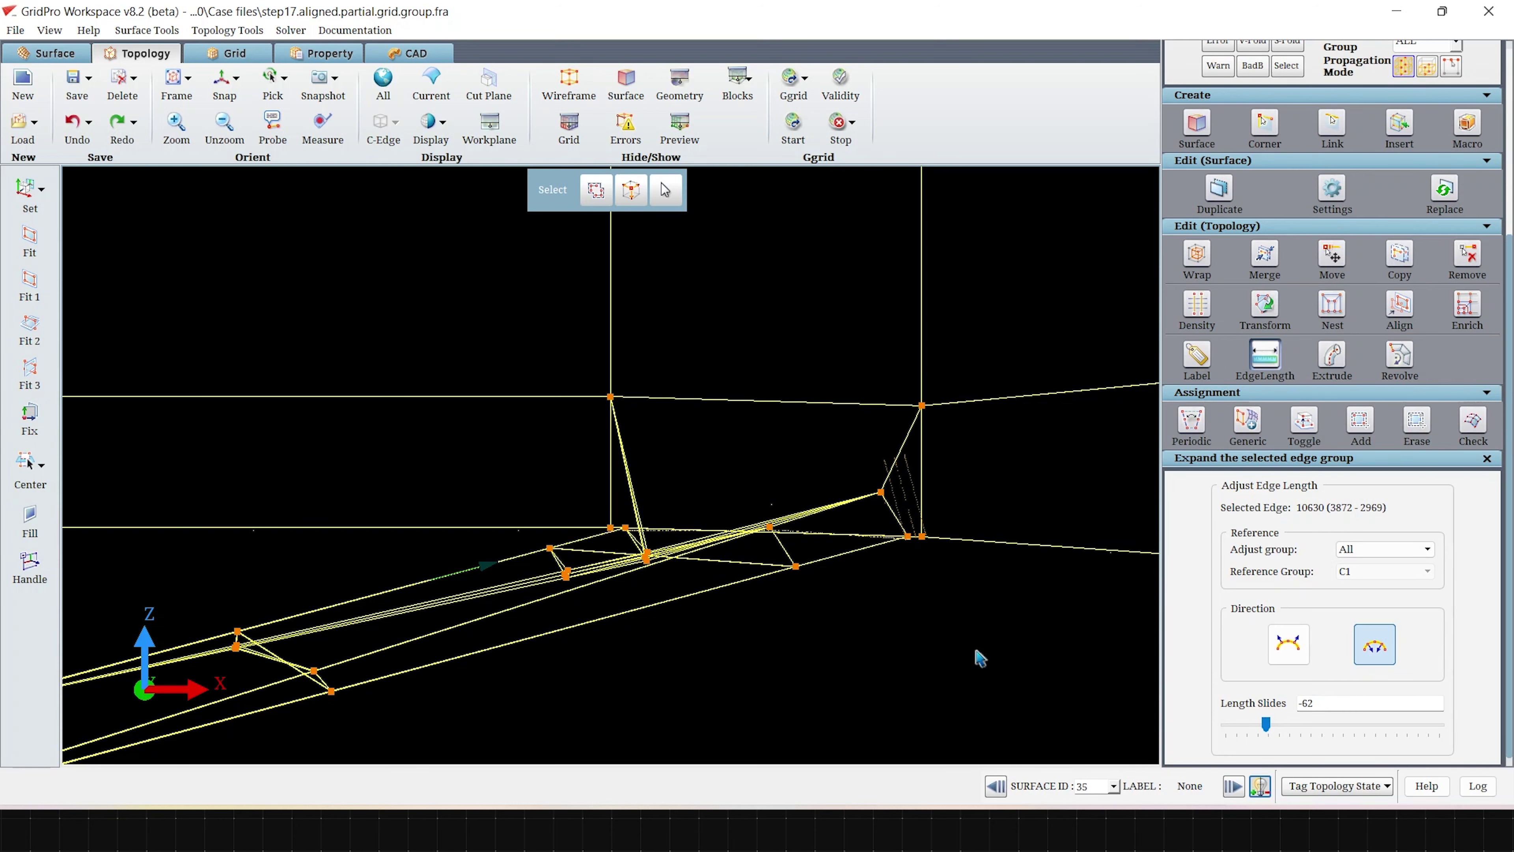
- Insert a sheet across the inlet tube's lengthwise edges just upstream of the injector junction
{"action": "middle_click_drag", "start_coordinate": [758, 569], "coordinate": [747, 656]}
{"action": "scroll", "coordinate": [763, 656], "scroll_direction": "down", "scroll_amount": 7}
{"action": "mouse_move", "coordinate": [861, 218]}
{"action": "middle_mouse_down"}
{"action": "mouse_move", "coordinate": [851, 384]}
{"action": "mouse_move", "coordinate": [899, 647]}
{"action": "middle_mouse_up"}
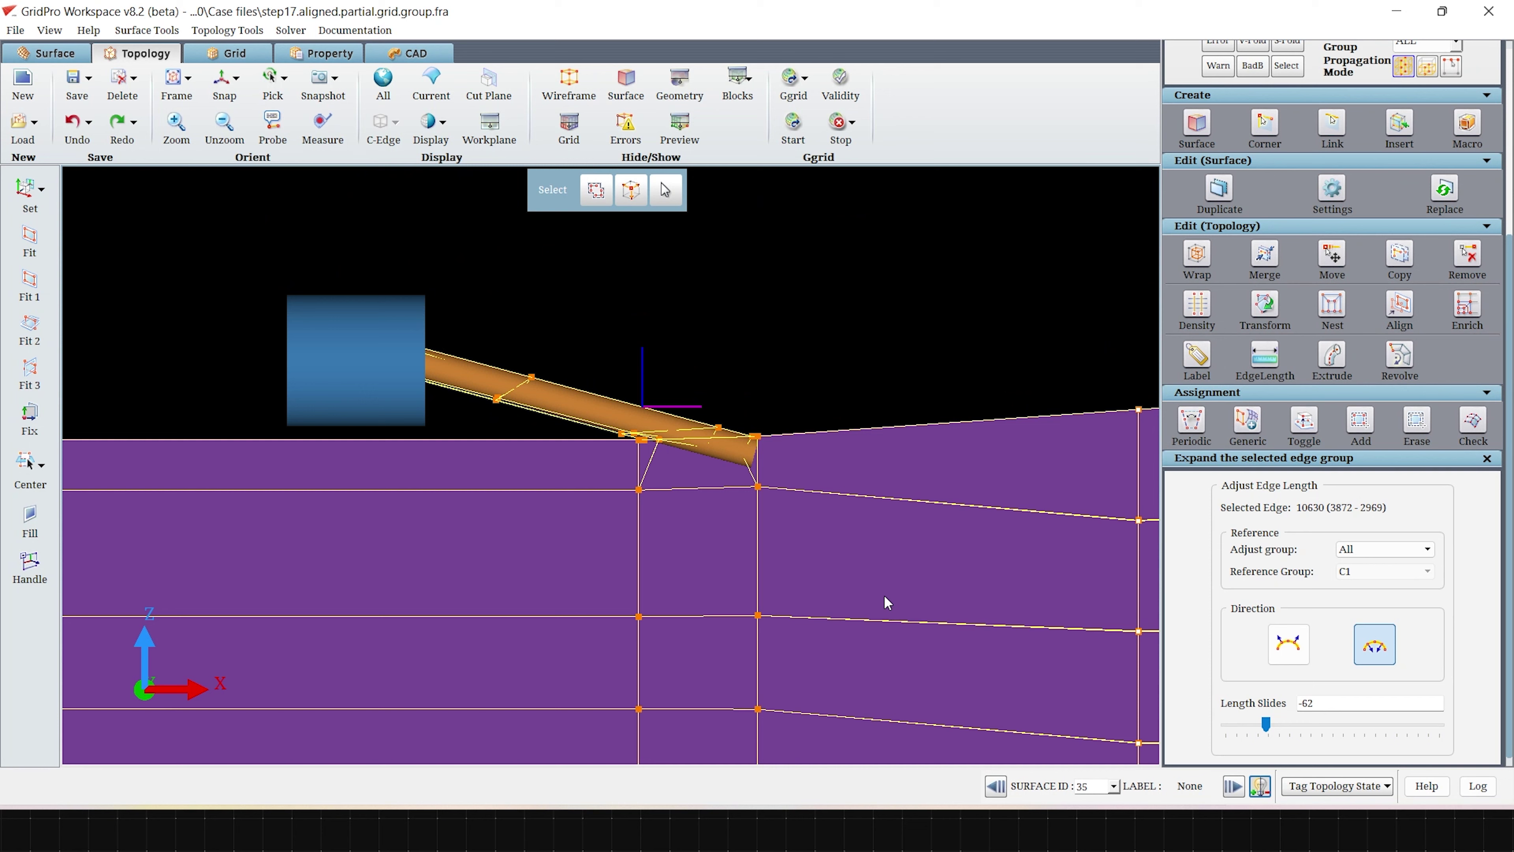
{"action": "right_click", "coordinate": [561, 489]}
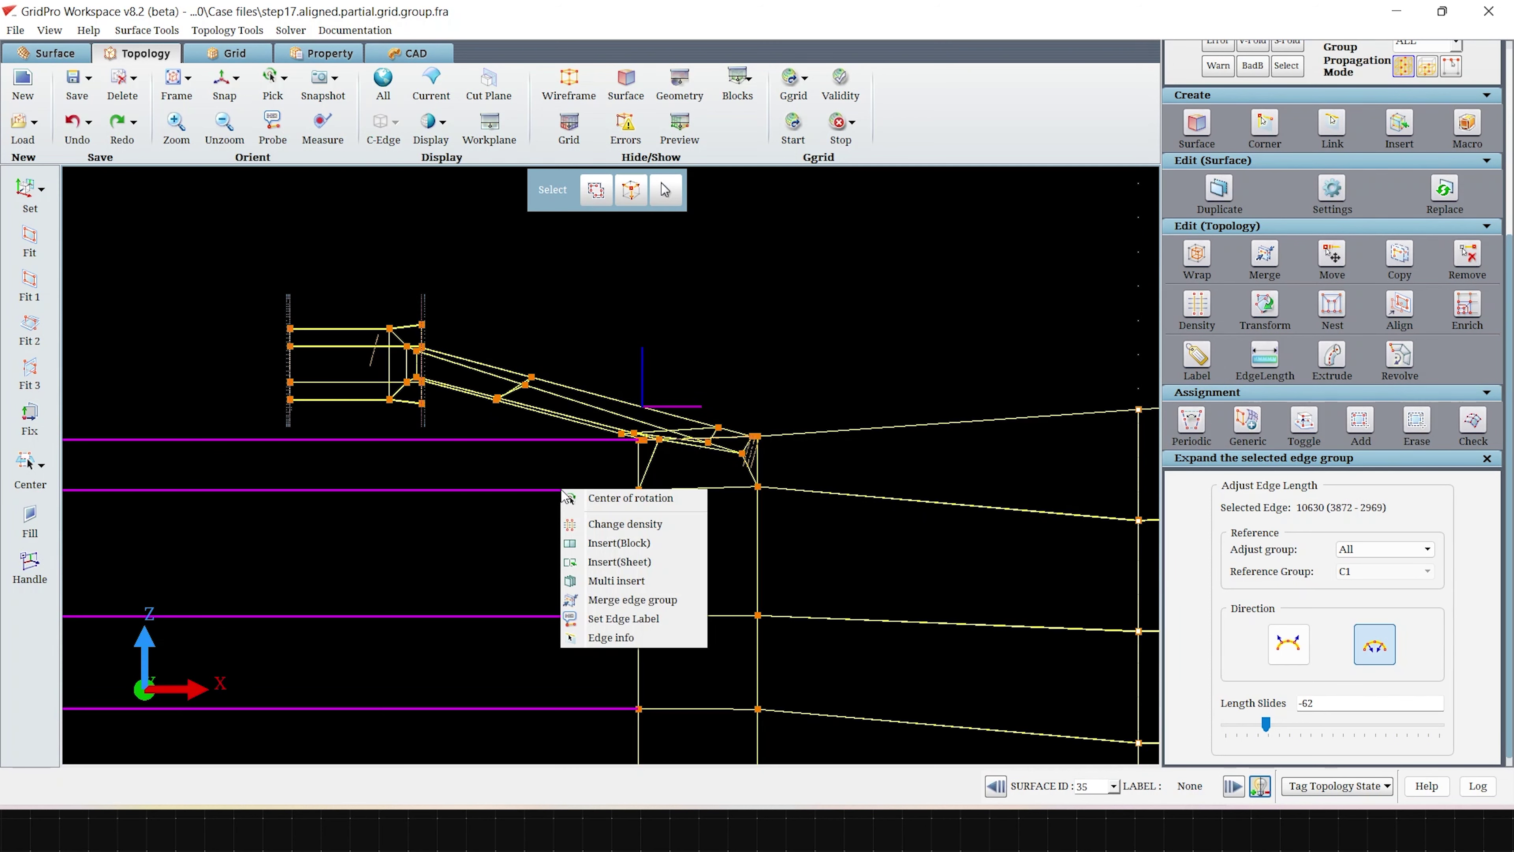
{"action": "left_click", "coordinate": [591, 570]}
{"action": "scroll", "coordinate": [616, 398], "scroll_direction": "up", "scroll_amount": 3}
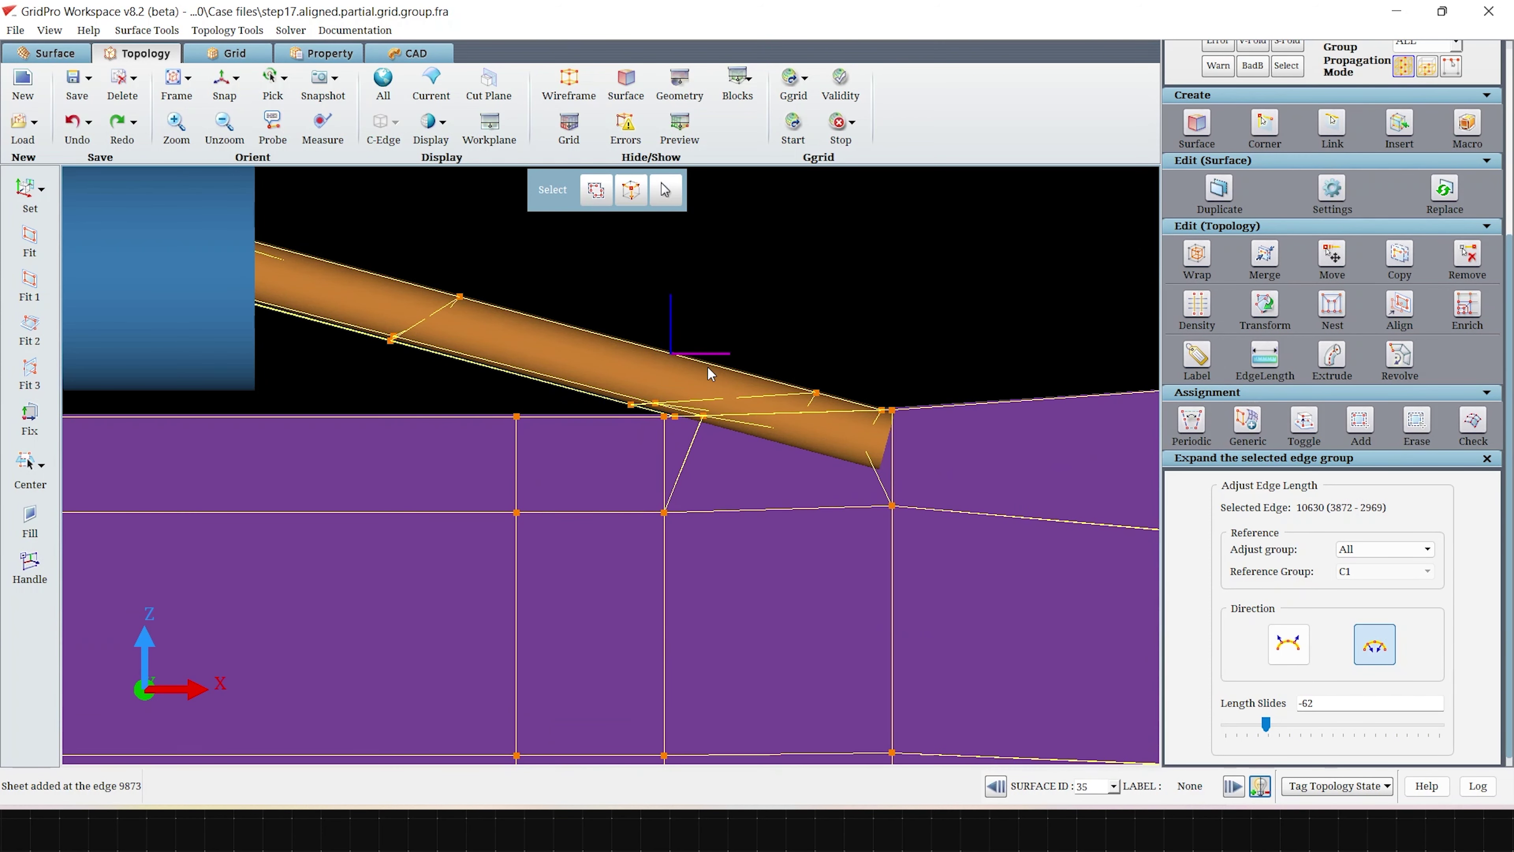
- Insert a sheet across the inlet tube's lengthwise edges beneath the injector, between the junction column and the chamber entrance
{"action": "right_click", "coordinate": [771, 508]}
{"action": "left_click", "coordinate": [813, 588]}
{"action": "scroll", "coordinate": [1276, 161], "scroll_direction": "up", "scroll_amount": 4}
- Clear corner group c1 and group the new sheet's corners at the upper and lower injector junctions in it
{"action": "left_click", "coordinate": [1213, 140]}
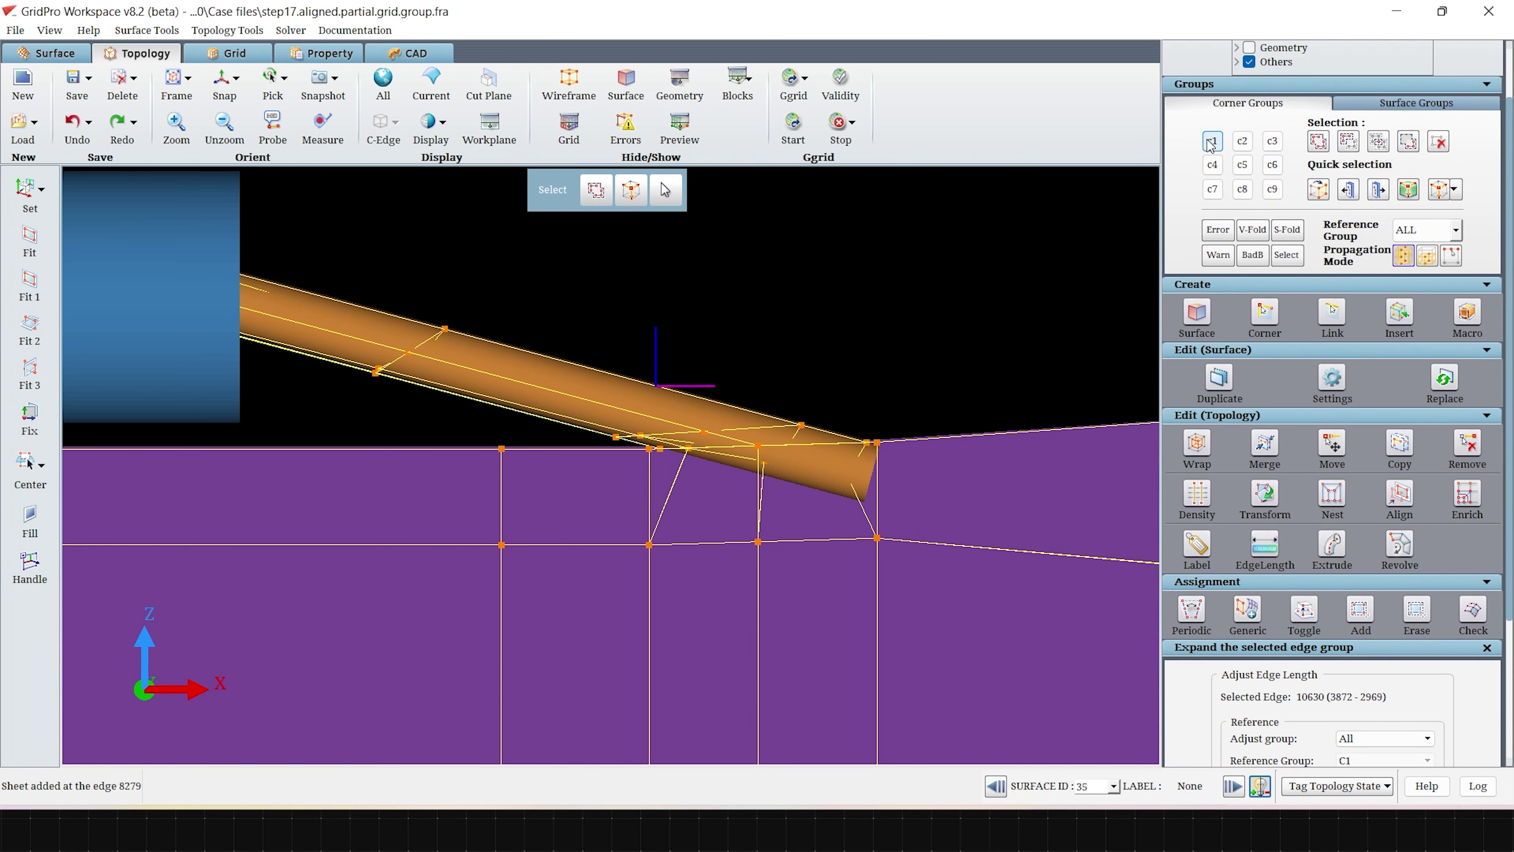
{"action": "left_click", "coordinate": [1438, 147]}
{"action": "left_click", "coordinate": [1318, 142]}
{"action": "middle_click_drag", "start_coordinate": [710, 396], "coordinate": [709, 239]}
{"action": "scroll", "coordinate": [709, 396], "scroll_direction": "up", "scroll_amount": 3}
{"action": "right_click_drag", "start_coordinate": [715, 400], "coordinate": [793, 471]}
{"action": "middle_click_drag", "start_coordinate": [751, 493], "coordinate": [704, 401]}
{"action": "right_click_drag", "start_coordinate": [730, 406], "coordinate": [811, 557]}
{"action": "mouse_move", "coordinate": [771, 487]}
{"action": "left_mouse_down"}
{"action": "mouse_move", "coordinate": [753, 410]}
{"action": "mouse_move", "coordinate": [720, 497]}
{"action": "mouse_move", "coordinate": [798, 291]}
{"action": "mouse_move", "coordinate": [787, 531]}
{"action": "mouse_move", "coordinate": [724, 379]}
{"action": "mouse_move", "coordinate": [547, 514]}
{"action": "mouse_move", "coordinate": [683, 408]}
{"action": "mouse_move", "coordinate": [617, 436]}
{"action": "left_mouse_up"}
{"action": "left_click", "coordinate": [224, 79]}
{"action": "scroll", "coordinate": [878, 329], "scroll_direction": "down", "scroll_amount": 5}
{"action": "right_click_drag", "start_coordinate": [878, 328], "coordinate": [873, 637]}
{"action": "scroll", "coordinate": [872, 561], "scroll_direction": "down", "scroll_amount": 5}
{"action": "right_click_drag", "start_coordinate": [872, 561], "coordinate": [891, 609]}
{"action": "mouse_move", "coordinate": [788, 558]}
{"action": "right_mouse_down"}
{"action": "mouse_move", "coordinate": [804, 497]}
{"action": "mouse_move", "coordinate": [818, 564]}
{"action": "right_mouse_up"}
{"action": "scroll", "coordinate": [767, 500], "scroll_direction": "up", "scroll_amount": 5}
{"action": "left_click_drag", "start_coordinate": [507, 447], "coordinate": [518, 410]}
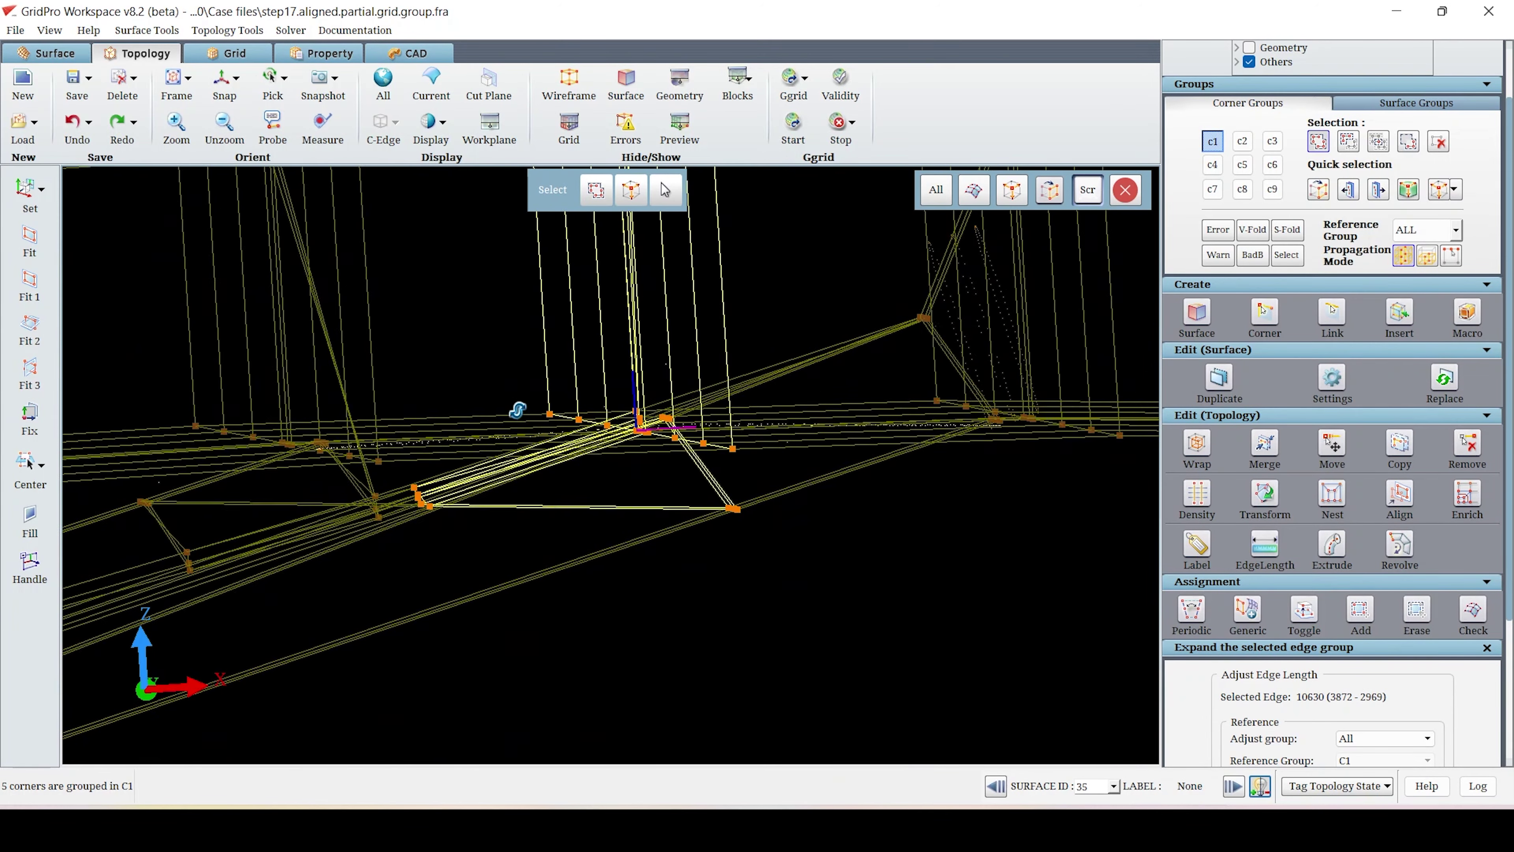
- Wrap the c1 corner group with Interior/Inter-block faces, Smart Inheritance and a wrap position of 10 percent
{"action": "left_click", "coordinate": [225, 80]}
{"action": "scroll", "coordinate": [588, 446], "scroll_direction": "down", "scroll_amount": 3}
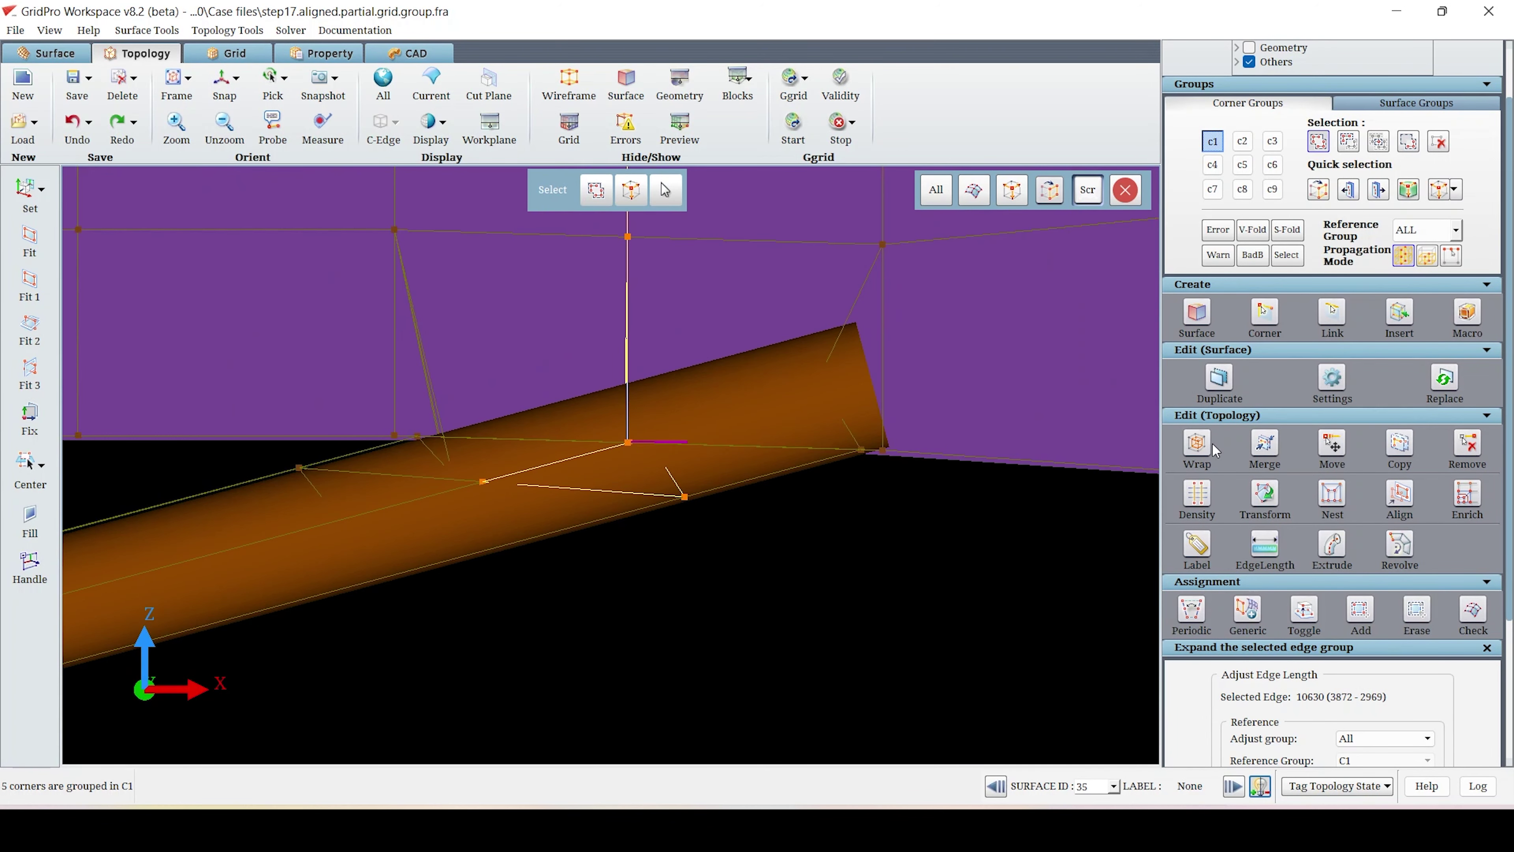
{"action": "left_click", "coordinate": [1203, 446]}
{"action": "scroll", "coordinate": [1264, 677], "scroll_direction": "down", "scroll_amount": 3}
{"action": "scroll", "coordinate": [1266, 677], "scroll_direction": "down", "scroll_amount": 2}
{"action": "left_click", "coordinate": [1248, 504]}
{"action": "scroll", "coordinate": [1284, 683], "scroll_direction": "down", "scroll_amount": 2}
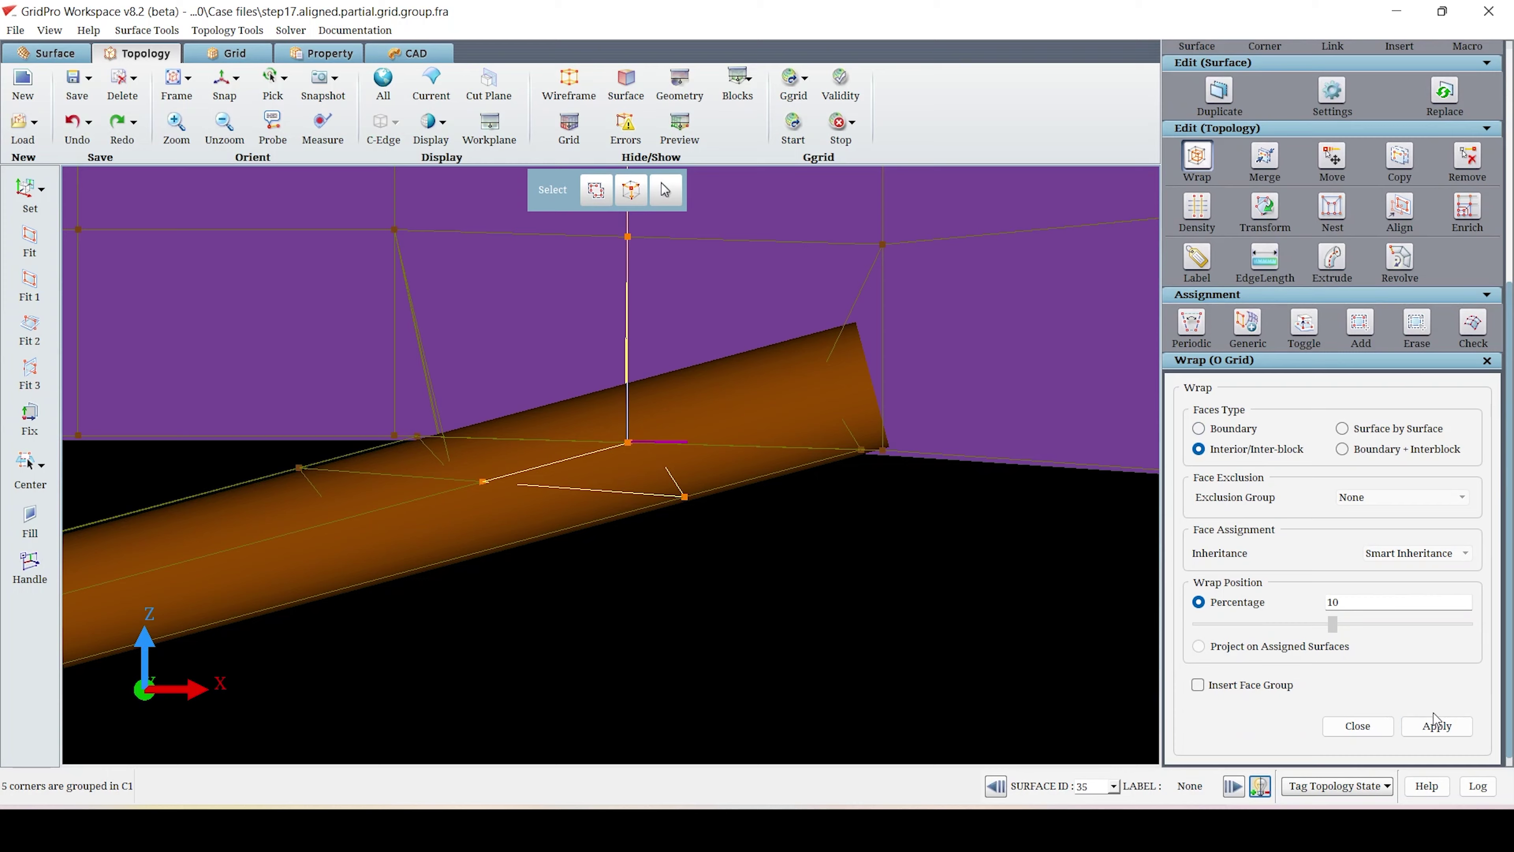
{"action": "left_click", "coordinate": [1437, 725]}
{"action": "left_click", "coordinate": [1359, 726]}
{"action": "scroll", "coordinate": [872, 636], "scroll_direction": "down", "scroll_amount": 5}
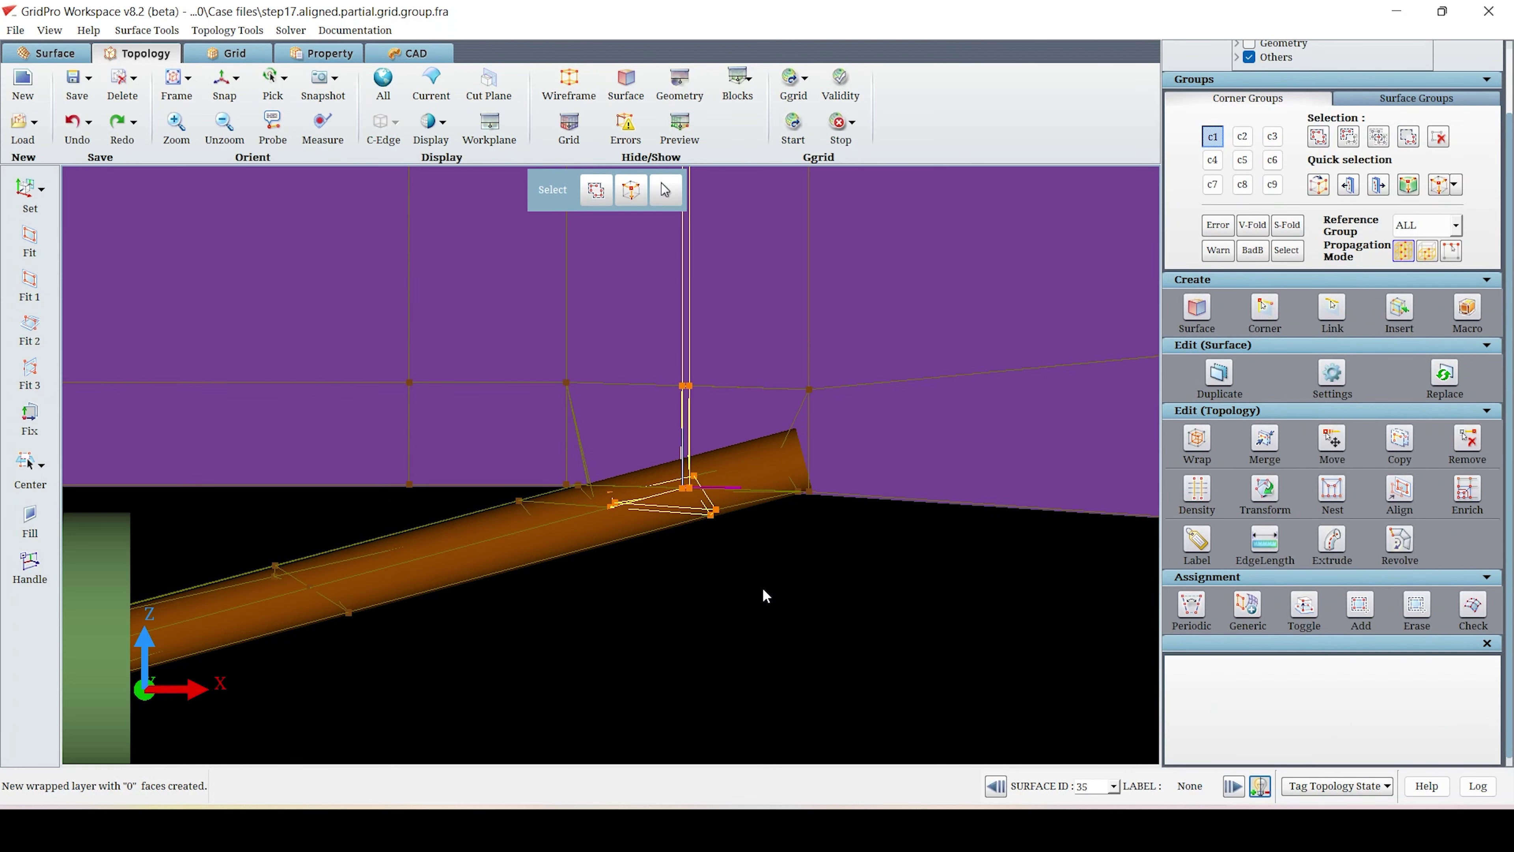
- Isolate the lengthwise layer through the injector in c1 with the reference group set to GROUP, and hide the surfaces
{"action": "left_click_drag", "start_coordinate": [796, 398], "coordinate": [762, 459]}
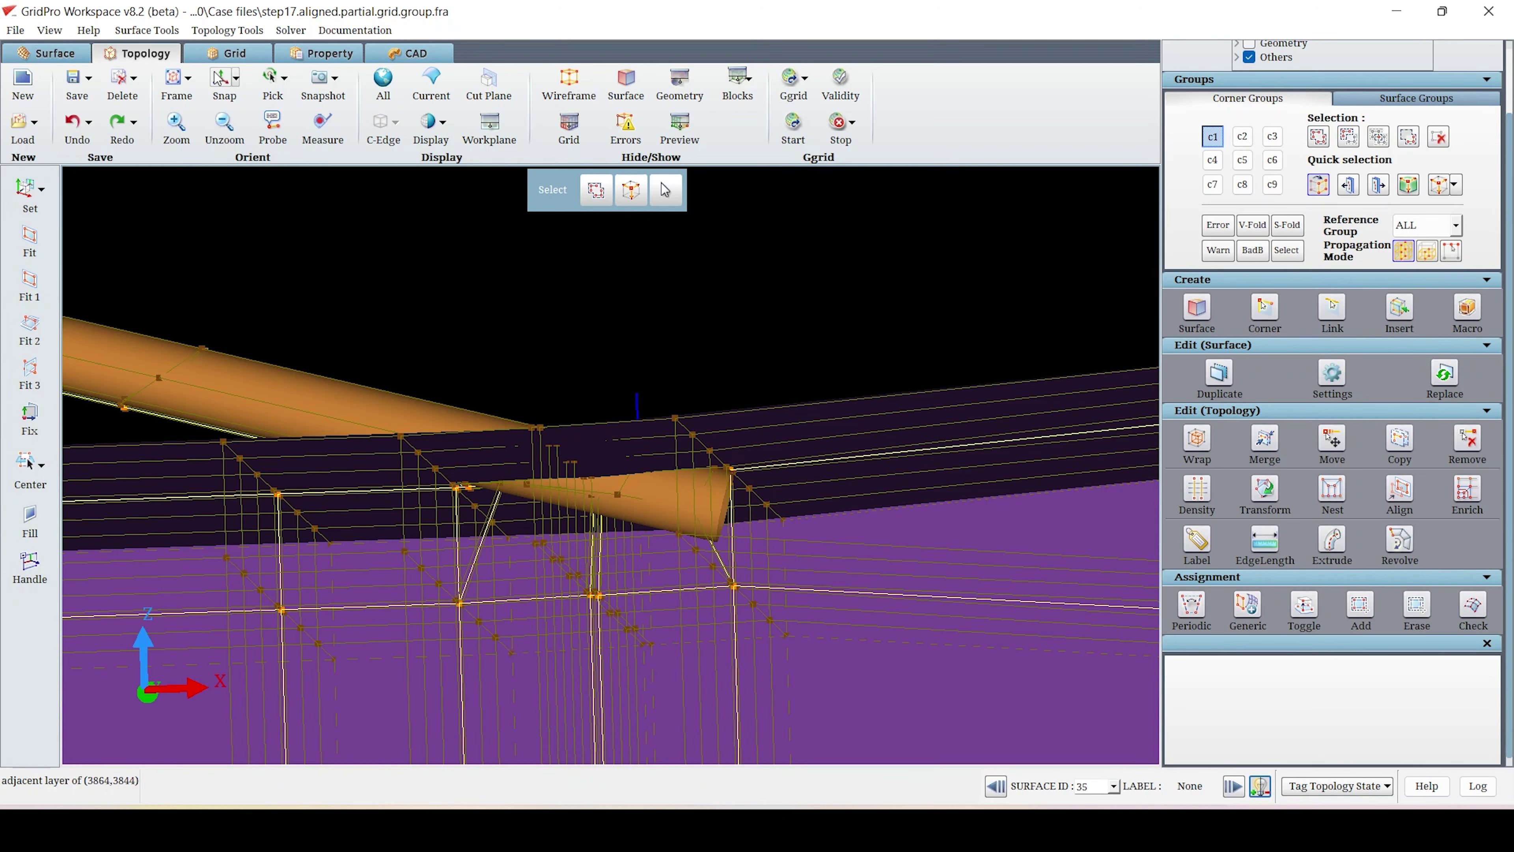
{"action": "left_click", "coordinate": [224, 78]}
{"action": "left_click", "coordinate": [1441, 226]}
{"action": "left_click", "coordinate": [1425, 246]}
{"action": "left_click", "coordinate": [622, 95]}
{"action": "scroll", "coordinate": [699, 342], "scroll_direction": "up", "scroll_amount": 5}
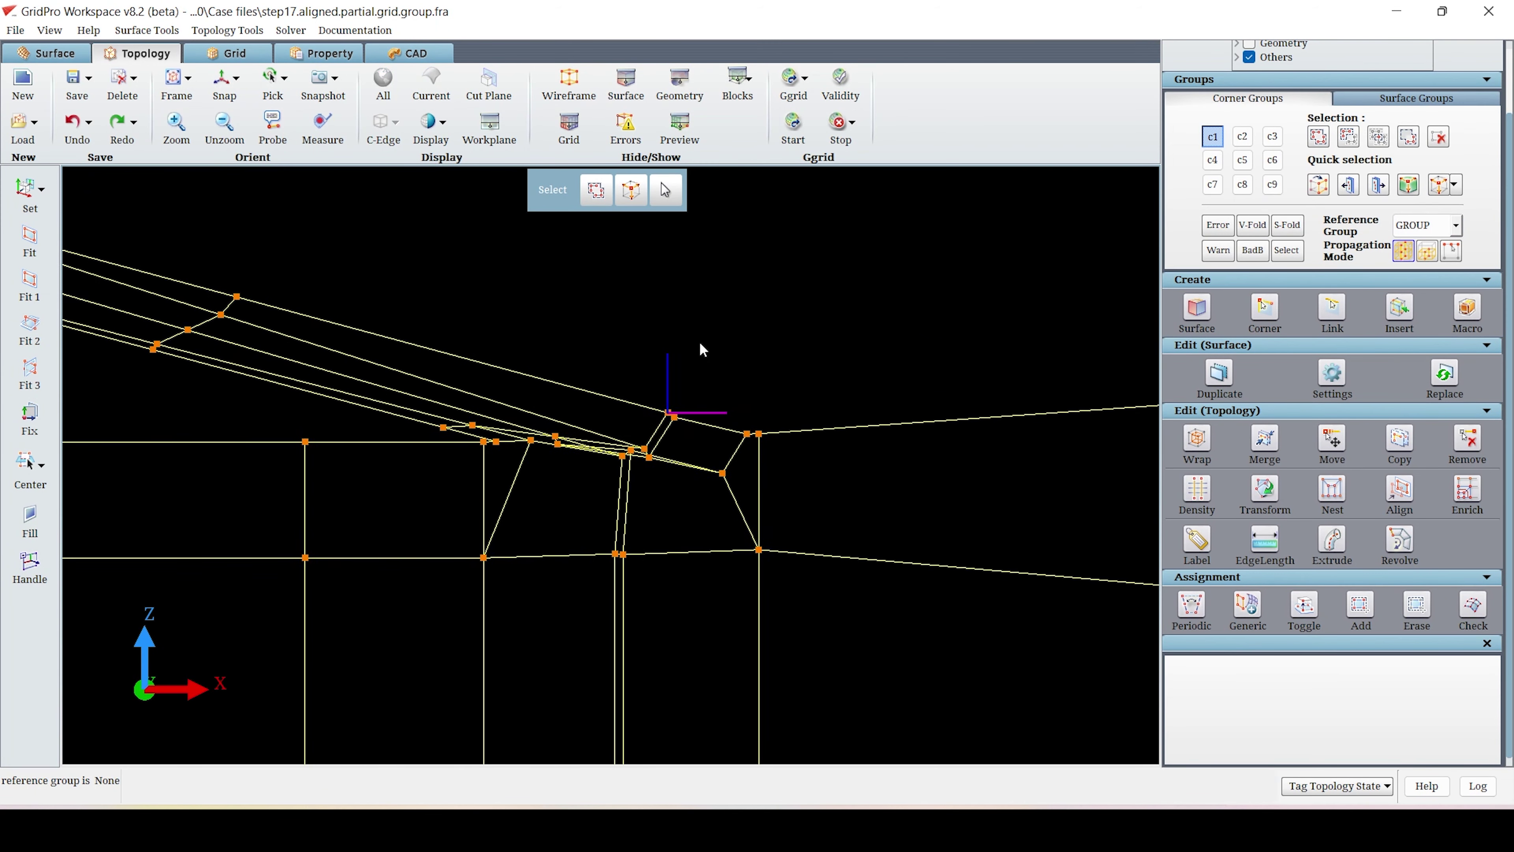
- With Fix on, move the upper injector's top corner upstream and spread the wrapped corners down into the inlet tube
{"action": "left_click", "coordinate": [29, 420]}
{"action": "left_click_drag", "start_coordinate": [700, 422], "coordinate": [587, 377]}
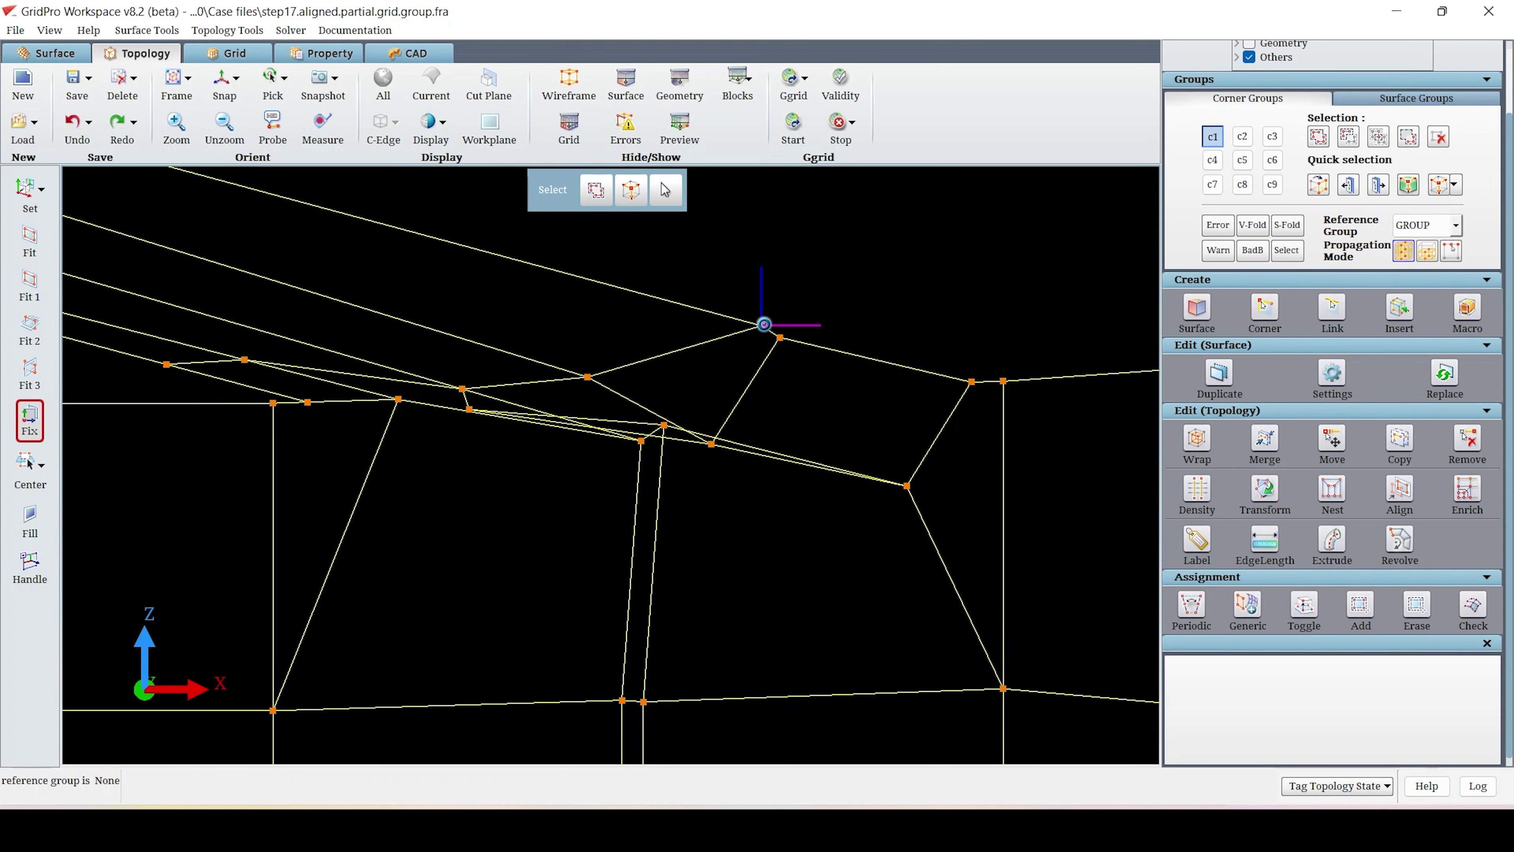
{"action": "left_click_drag", "start_coordinate": [764, 324], "coordinate": [602, 296]}
{"action": "left_click_drag", "start_coordinate": [664, 426], "coordinate": [571, 554]}
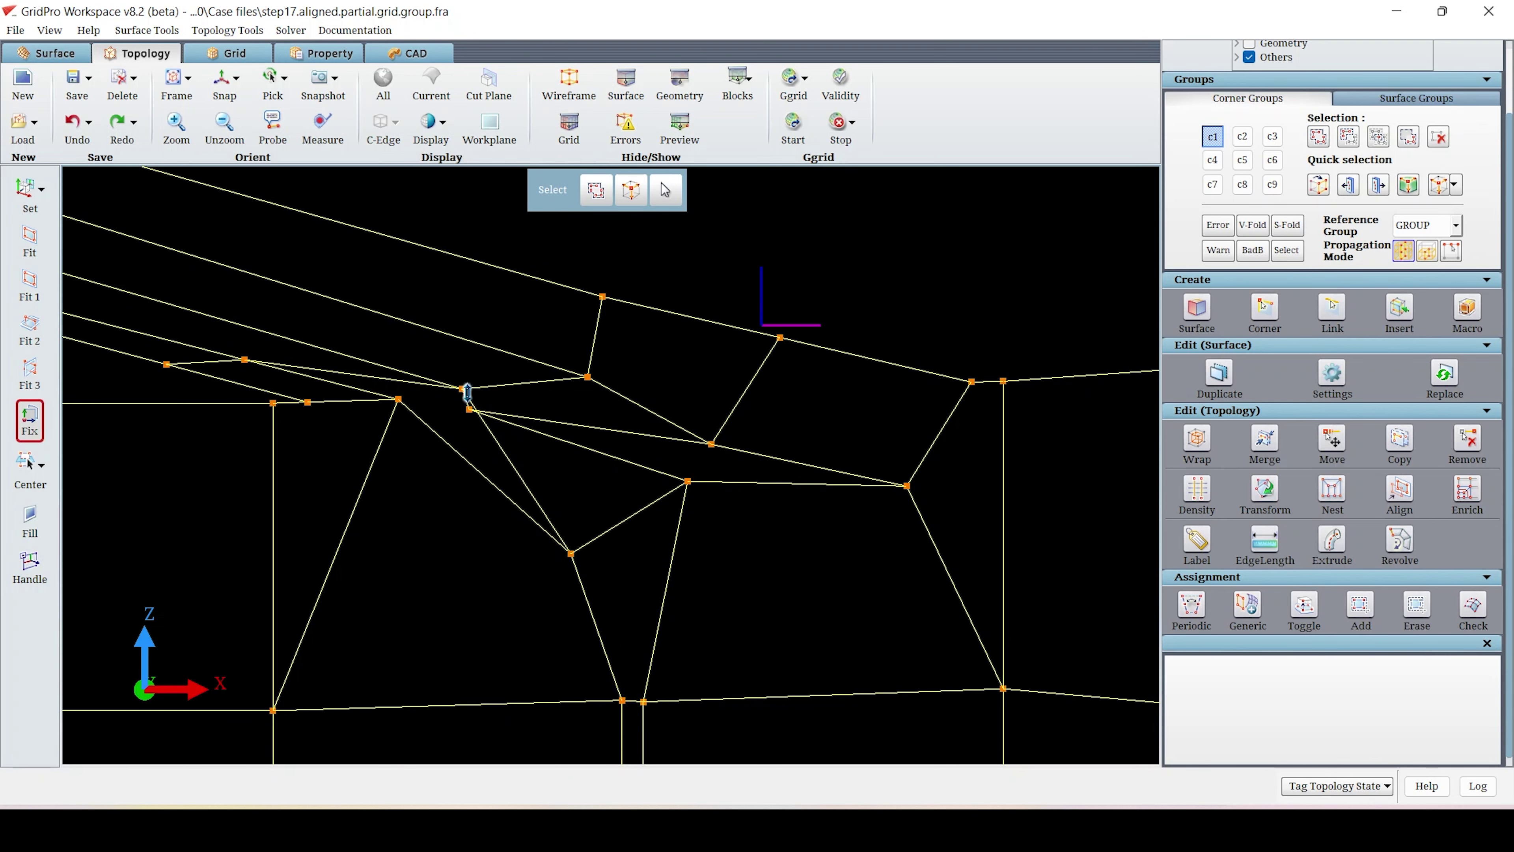
{"action": "left_click_drag", "start_coordinate": [469, 409], "coordinate": [710, 537]}
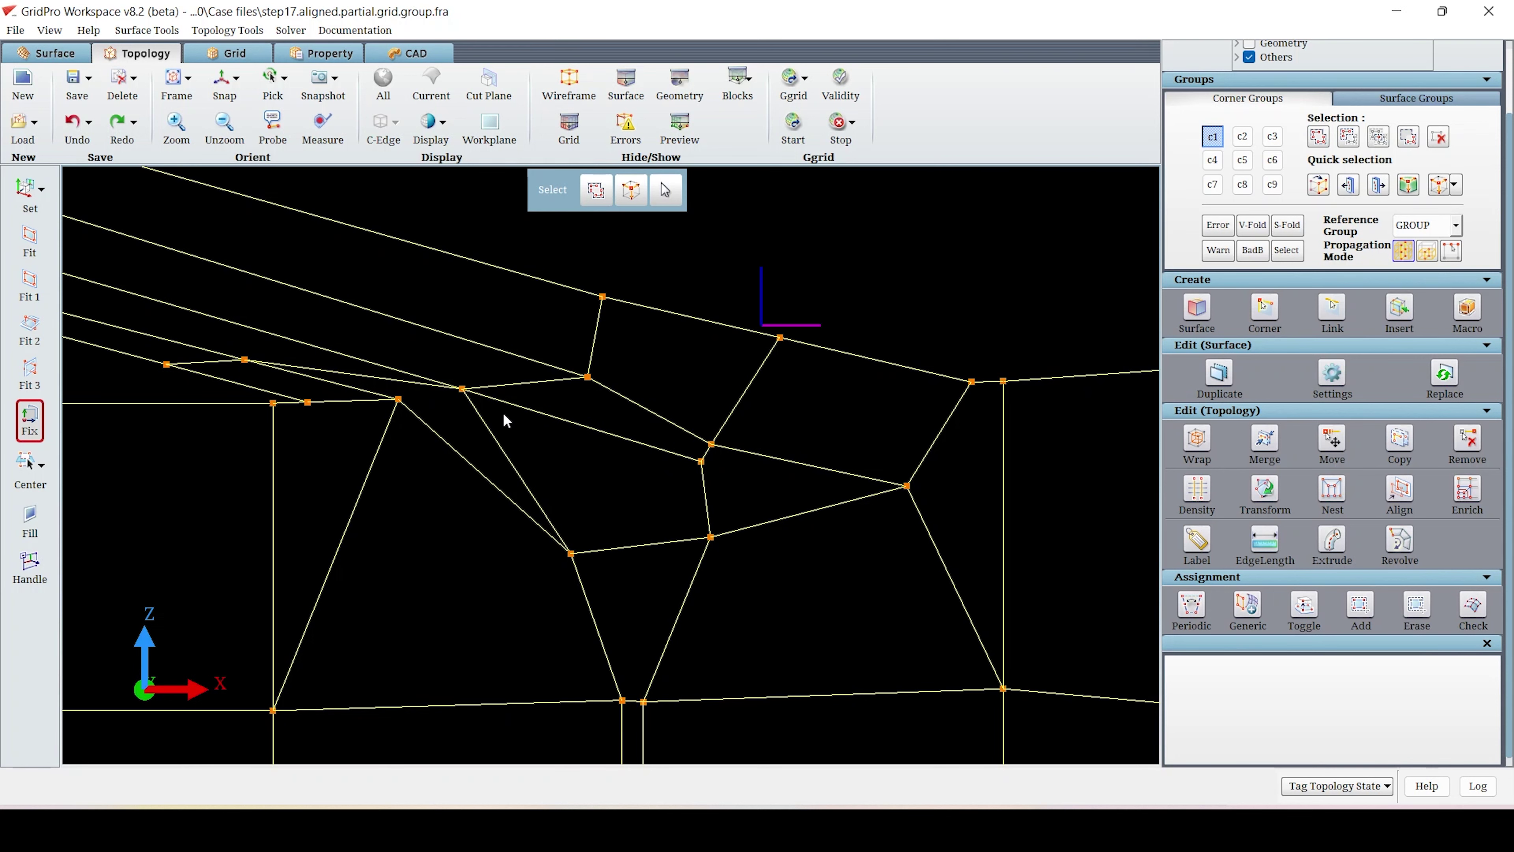
- Reposition the corners upstream of the upper injector's wrap to even out the blocks, and preview the grid there
{"action": "left_click_drag", "start_coordinate": [463, 385], "coordinate": [366, 406]}
{"action": "left_click_drag", "start_coordinate": [245, 359], "coordinate": [345, 385]}
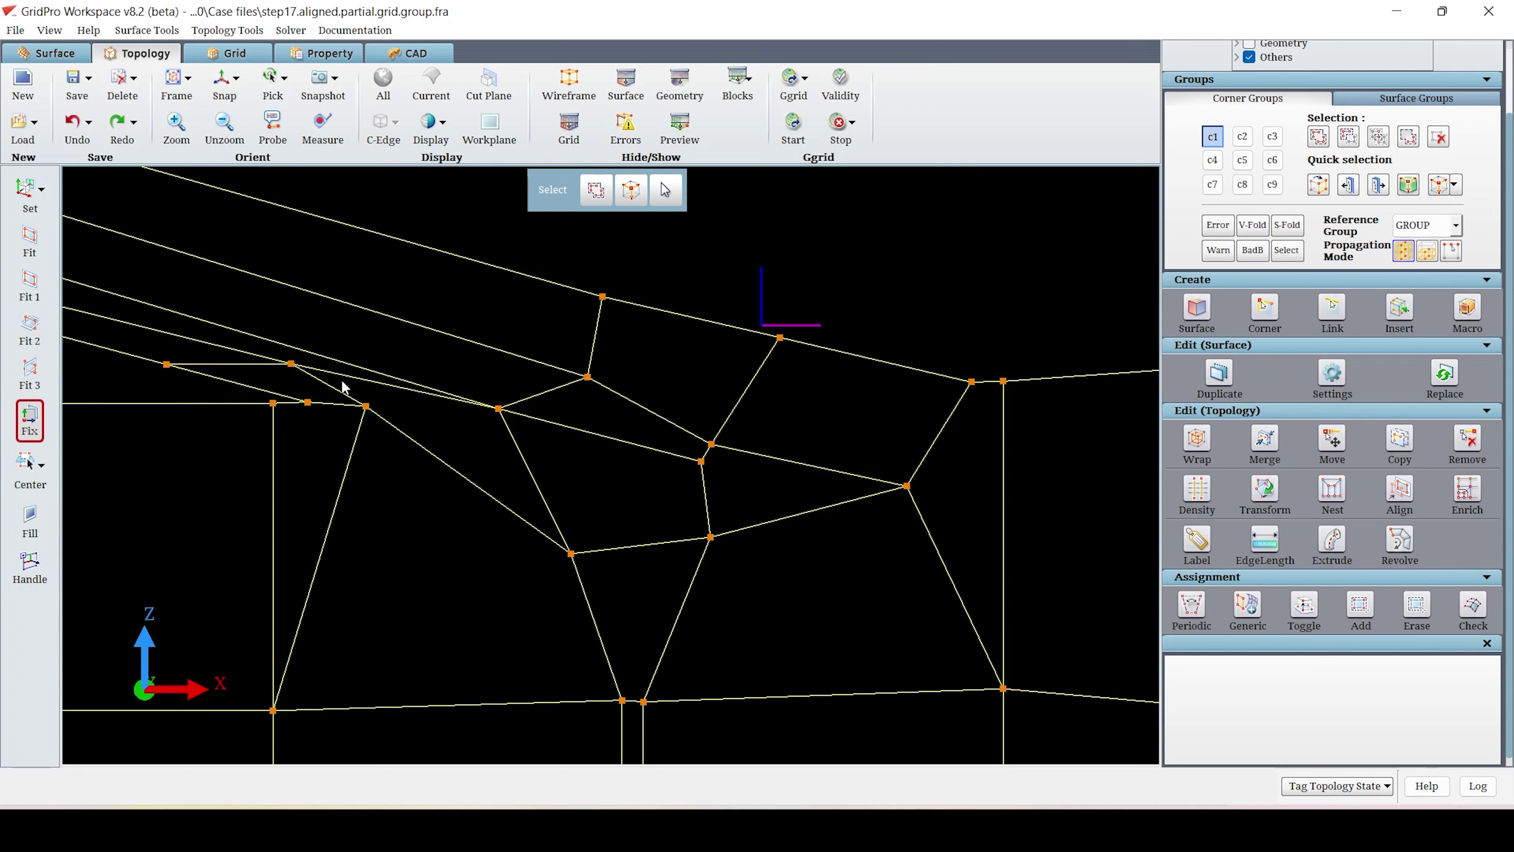
{"action": "middle_click_drag", "start_coordinate": [506, 400], "coordinate": [505, 374]}
{"action": "left_click_drag", "start_coordinate": [497, 366], "coordinate": [497, 340]}
{"action": "left_click_drag", "start_coordinate": [592, 333], "coordinate": [506, 298]}
{"action": "left_click_drag", "start_coordinate": [604, 251], "coordinate": [496, 224]}
{"action": "middle_click_drag", "start_coordinate": [870, 450], "coordinate": [960, 474]}
{"action": "left_click", "coordinate": [676, 126]}
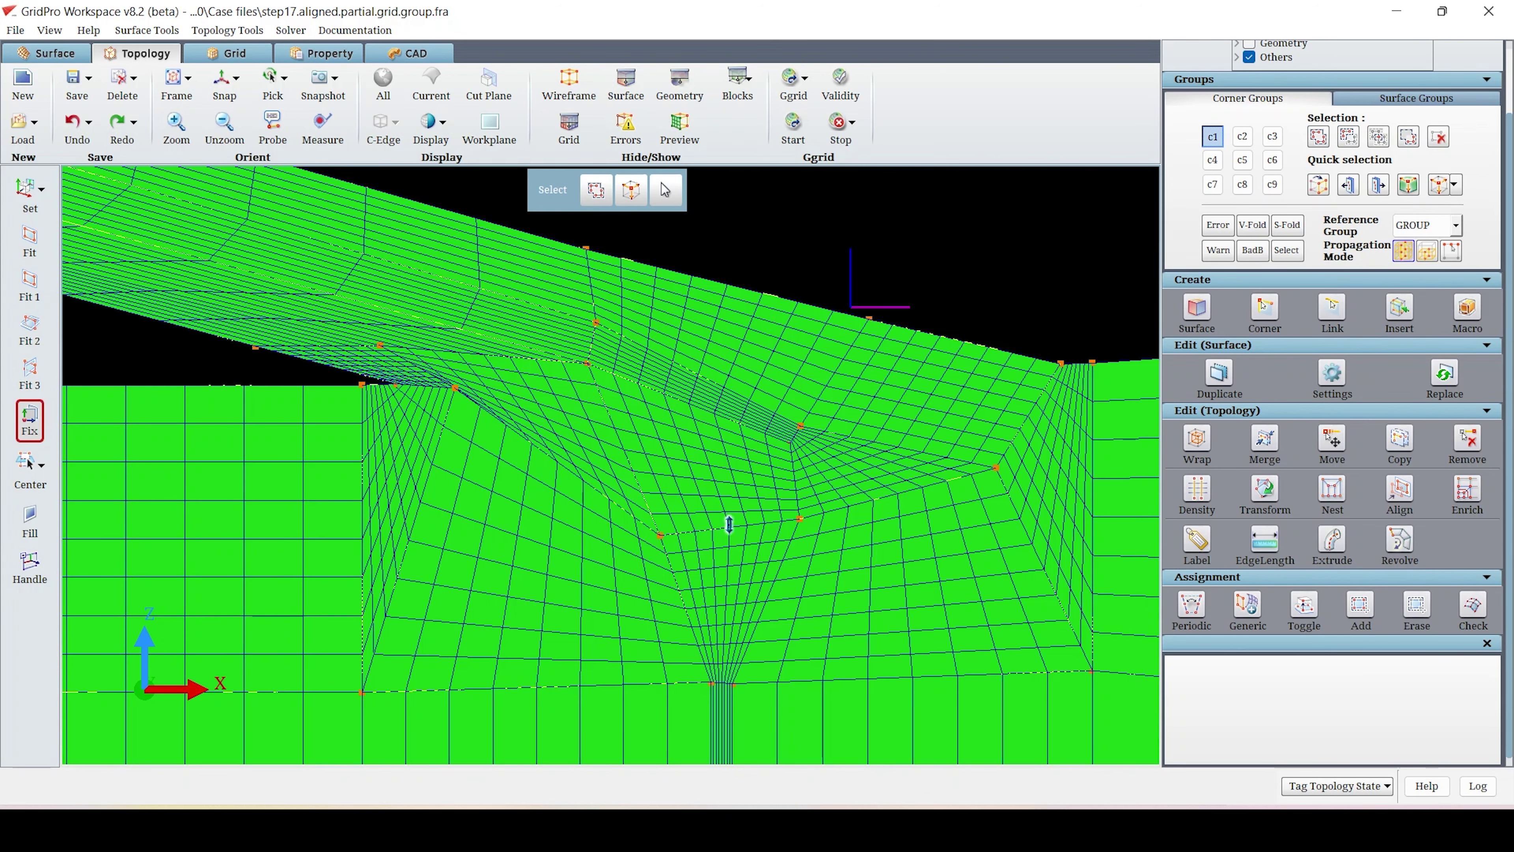
{"action": "left_click", "coordinate": [675, 126]}
- Release corner group c1 and insert a sheet across the upper injector's lengthwise edges upstream of the tube junction
{"action": "left_click", "coordinate": [1212, 141]}
{"action": "scroll", "coordinate": [728, 364], "scroll_direction": "down", "scroll_amount": 3}
{"action": "scroll", "coordinate": [727, 370], "scroll_direction": "down", "scroll_amount": 6}
{"action": "right_click_drag", "start_coordinate": [739, 556], "coordinate": [769, 606]}
{"action": "scroll", "coordinate": [705, 513], "scroll_direction": "up", "scroll_amount": 4}
{"action": "scroll", "coordinate": [705, 513], "scroll_direction": "up", "scroll_amount": 5}
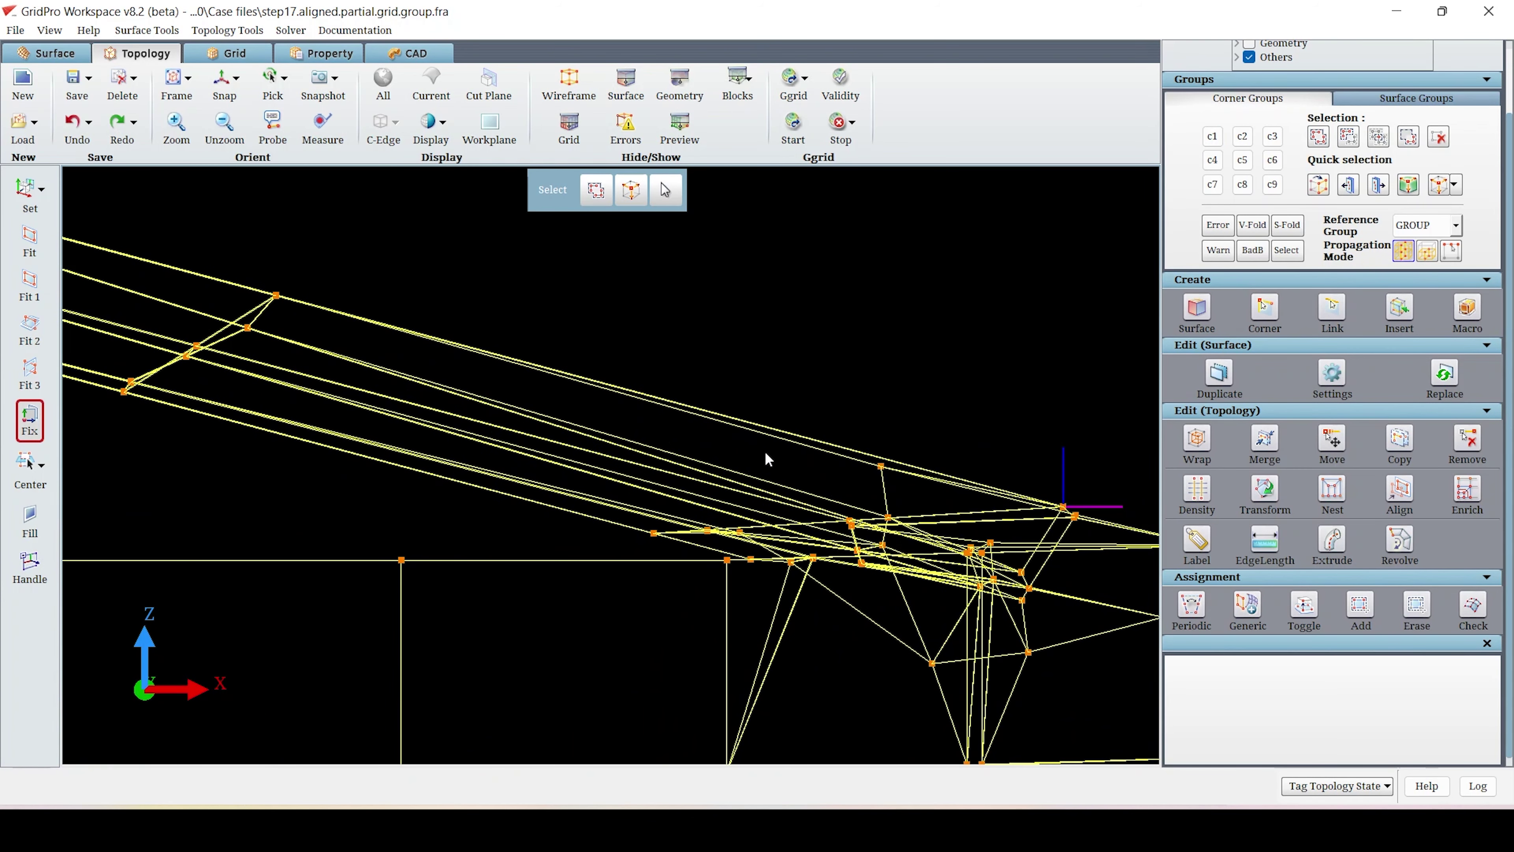
{"action": "right_click", "coordinate": [847, 457]}
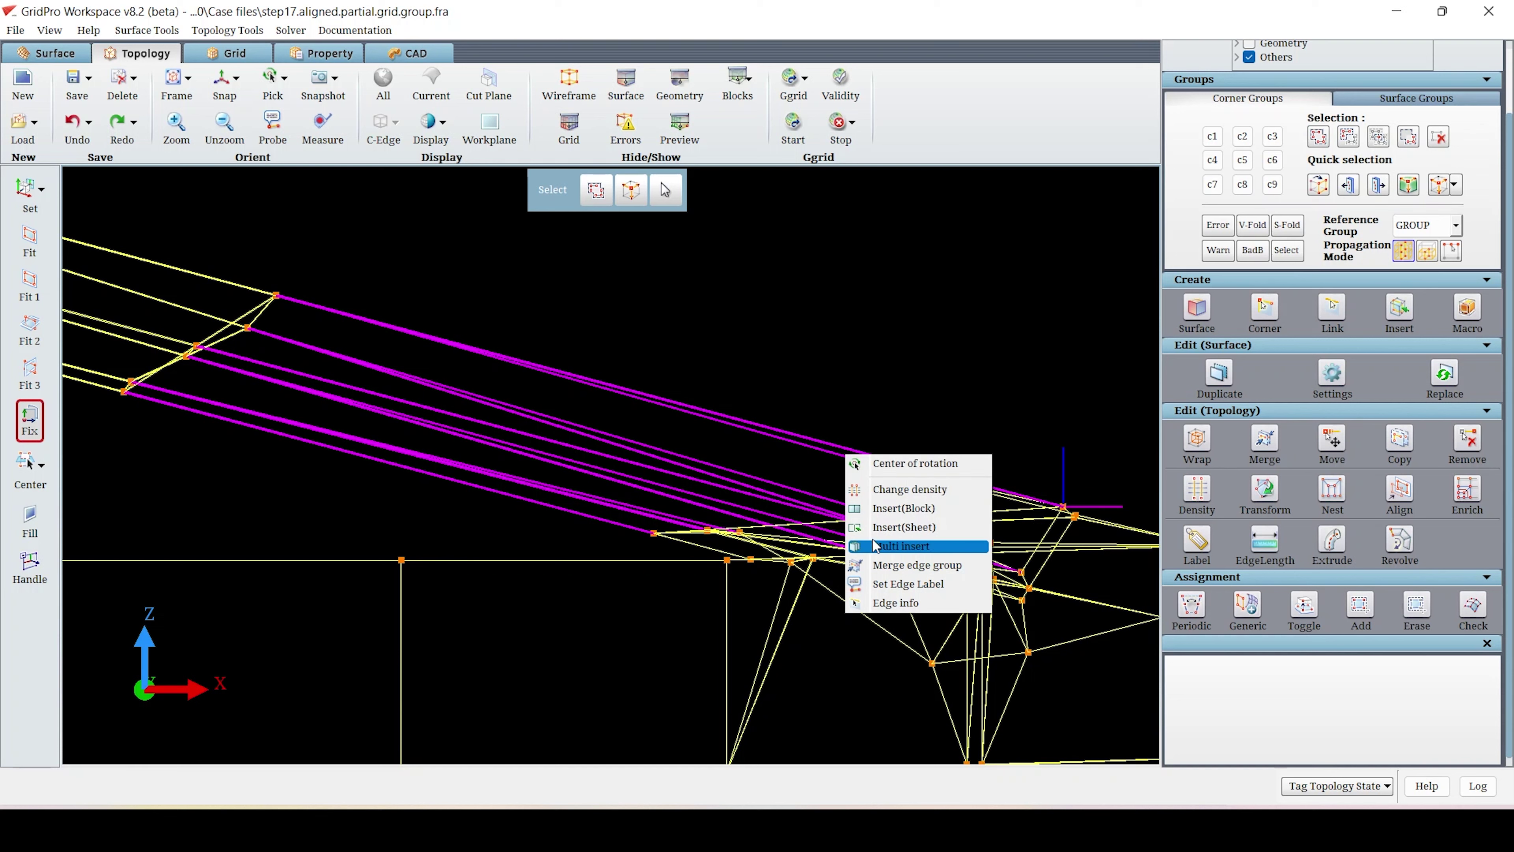
{"action": "left_click", "coordinate": [880, 529]}
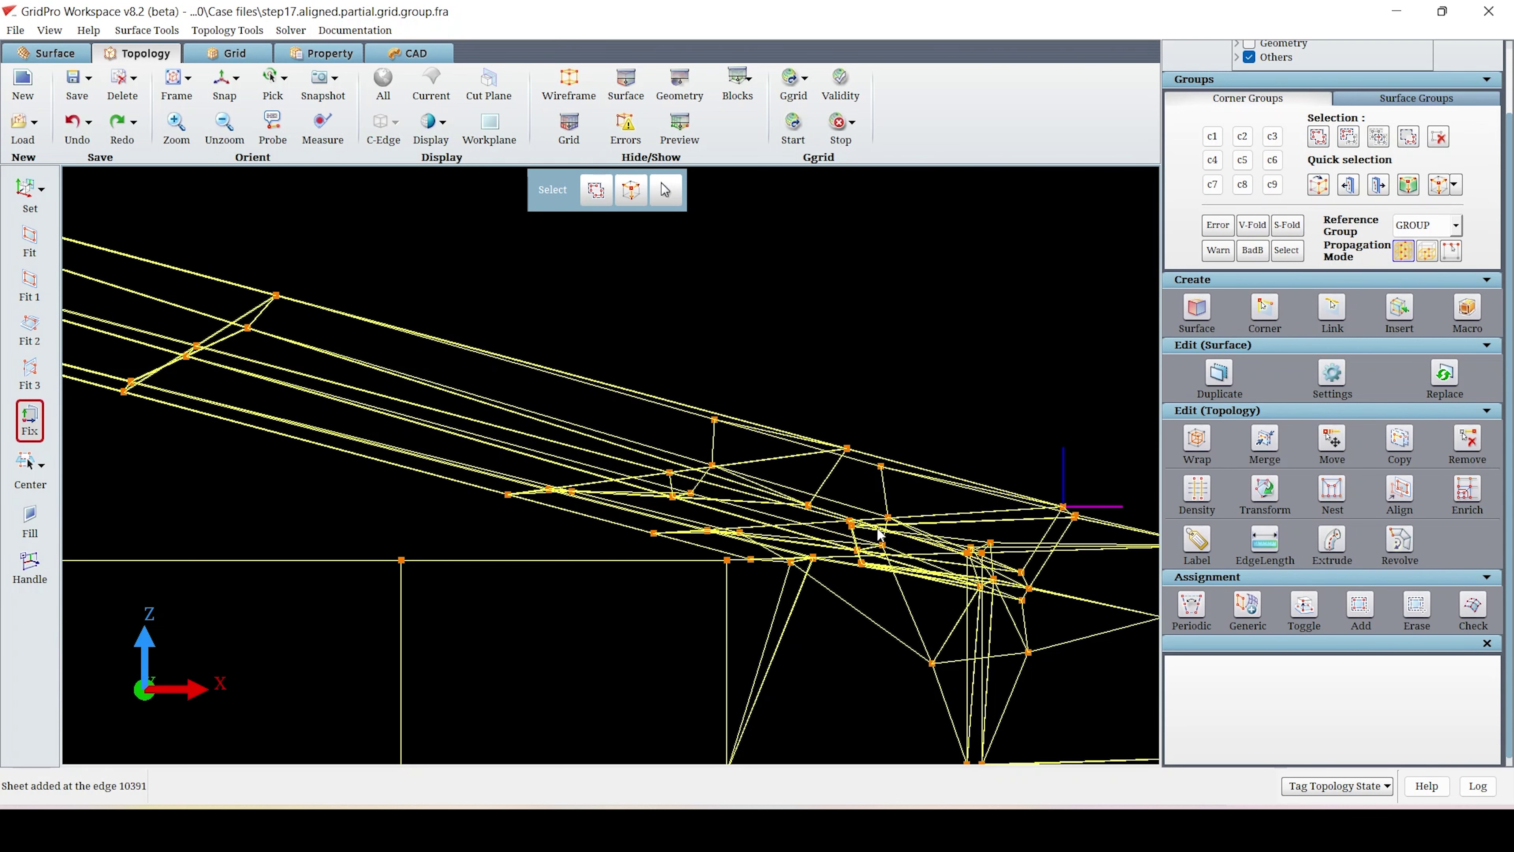
- Group the upper injector's new sheet layer in c1 and set the reference group to ALL
{"action": "left_click", "coordinate": [1213, 136]}
{"action": "left_click", "coordinate": [1318, 185]}
{"action": "left_click", "coordinate": [728, 425]}
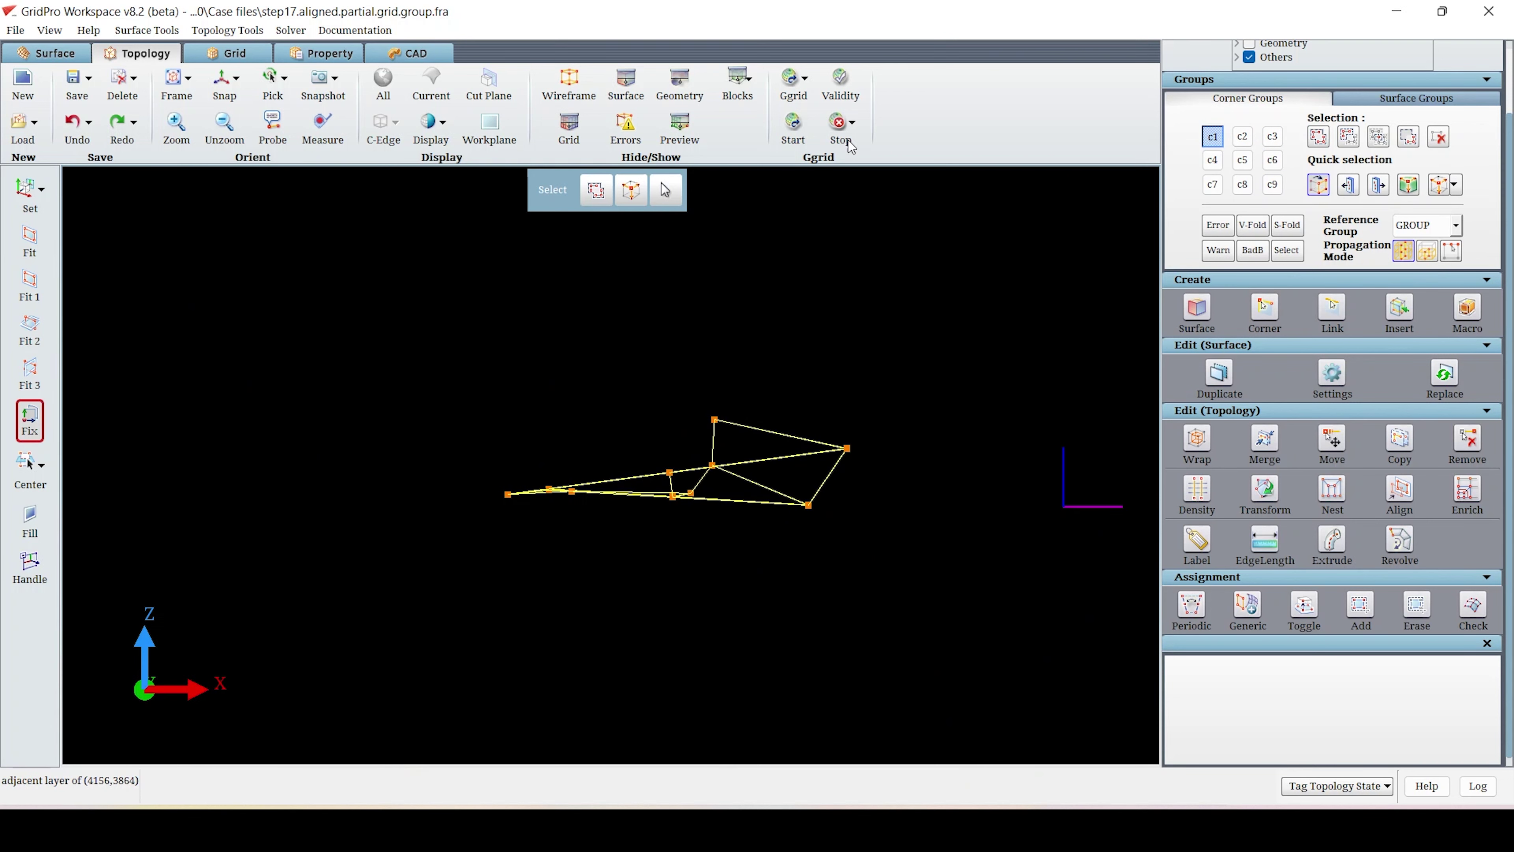
{"action": "left_click", "coordinate": [1431, 225]}
{"action": "left_click", "coordinate": [1433, 250]}
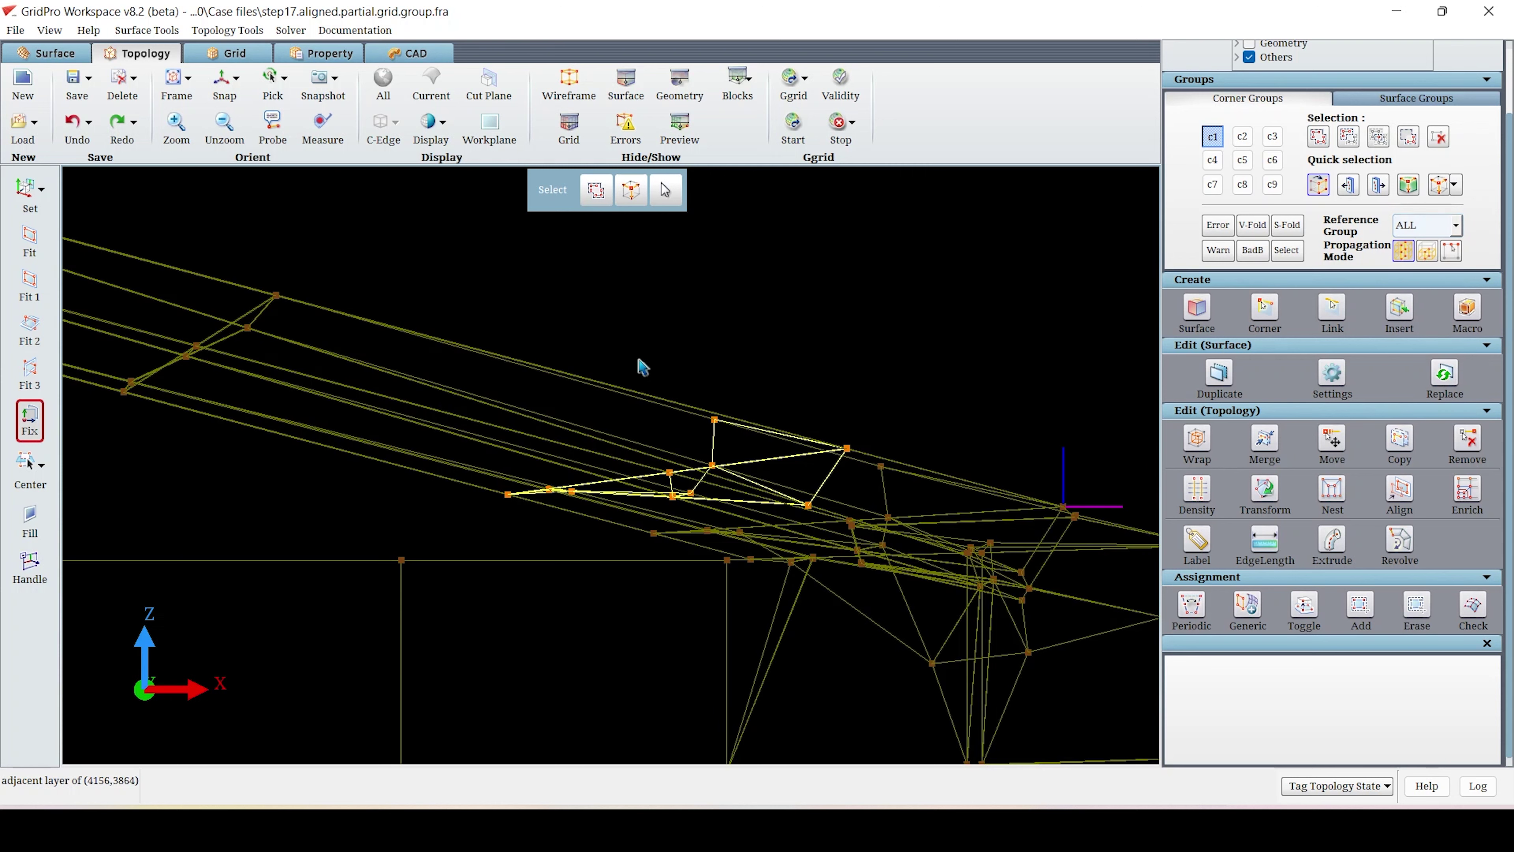
- Fit the workplane to the c1 corners, set it to World Z and rotate it perpendicular to the upper injector's axis
{"action": "left_click", "coordinate": [30, 298]}
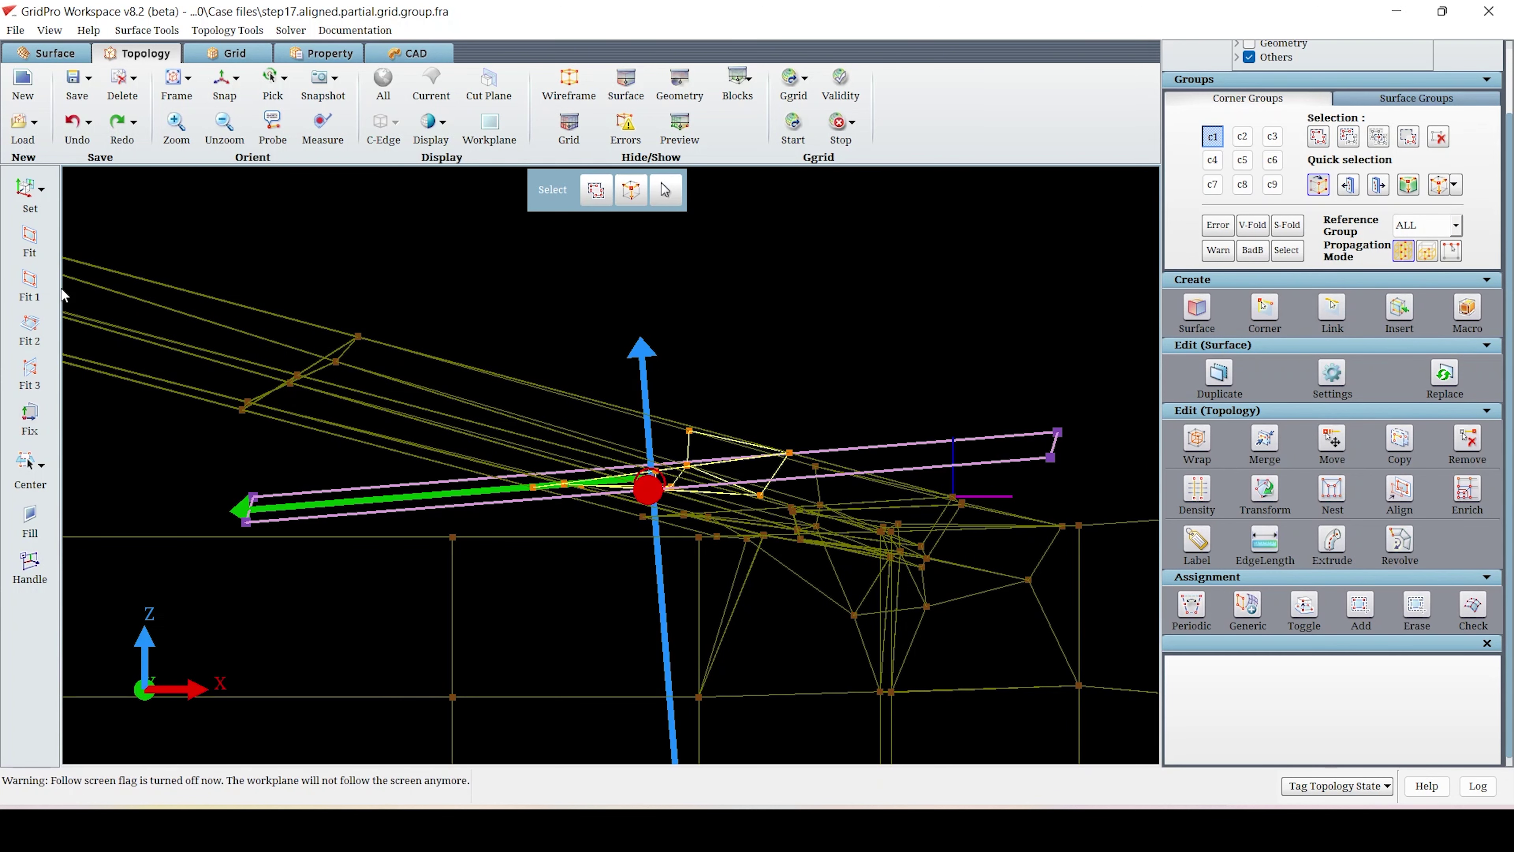
{"action": "left_click", "coordinate": [31, 194]}
{"action": "left_click", "coordinate": [42, 191]}
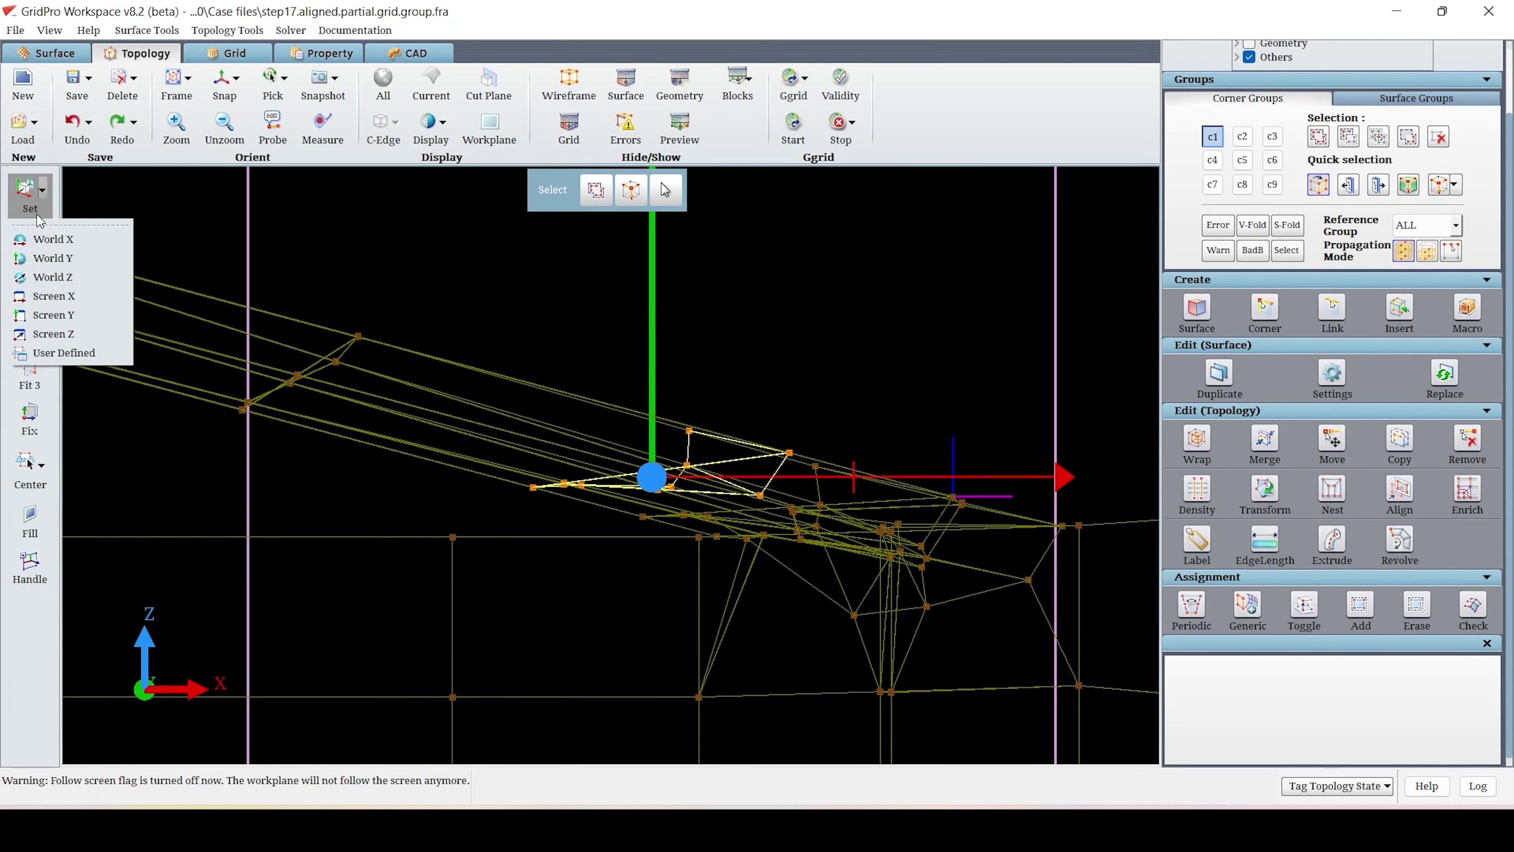
{"action": "left_click", "coordinate": [46, 275]}
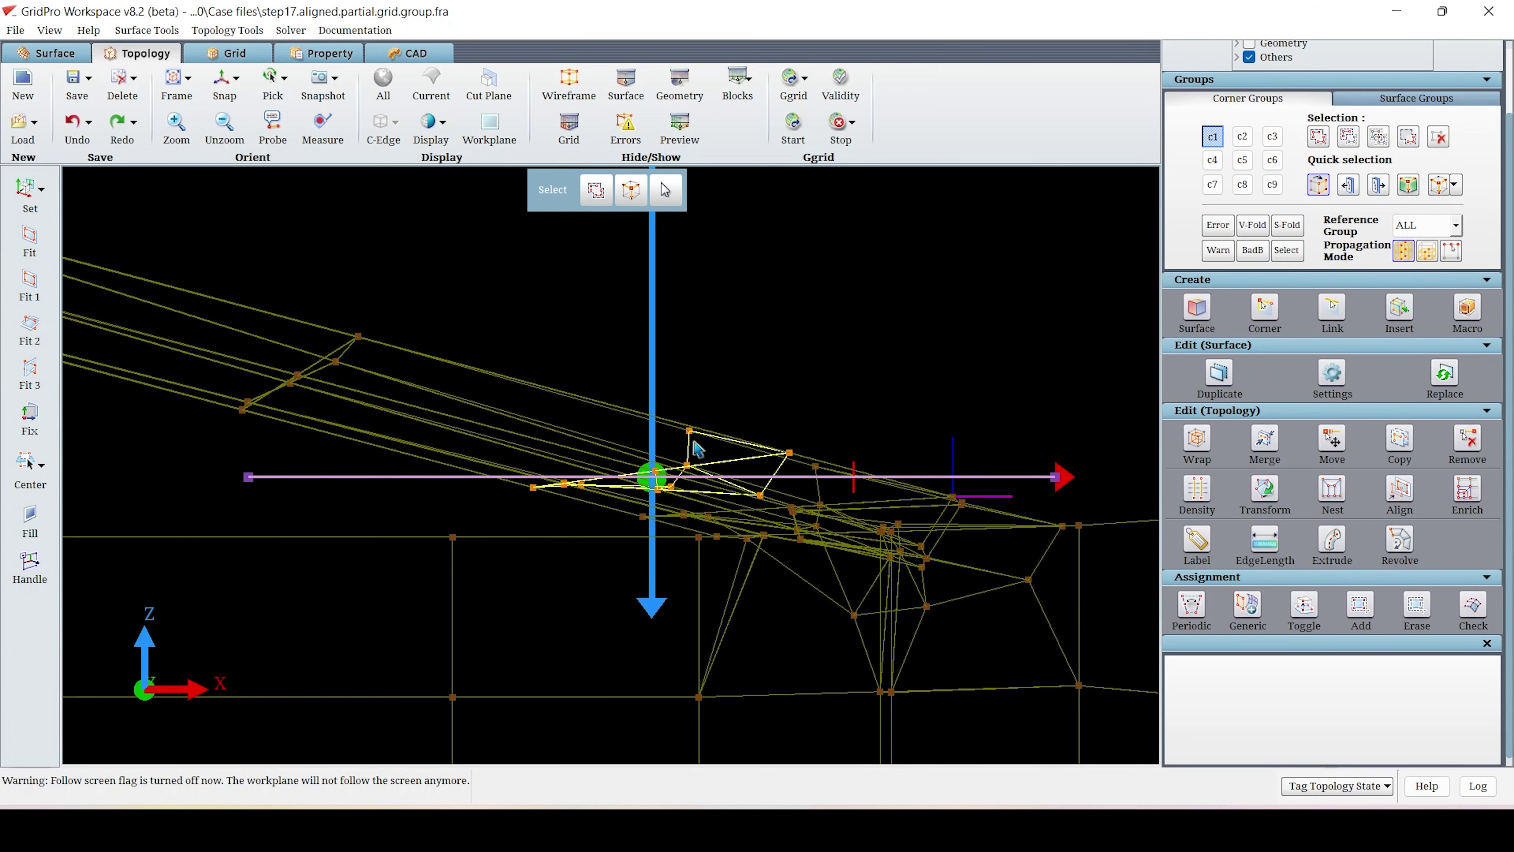
{"action": "left_click_drag", "start_coordinate": [698, 448], "coordinate": [644, 488]}
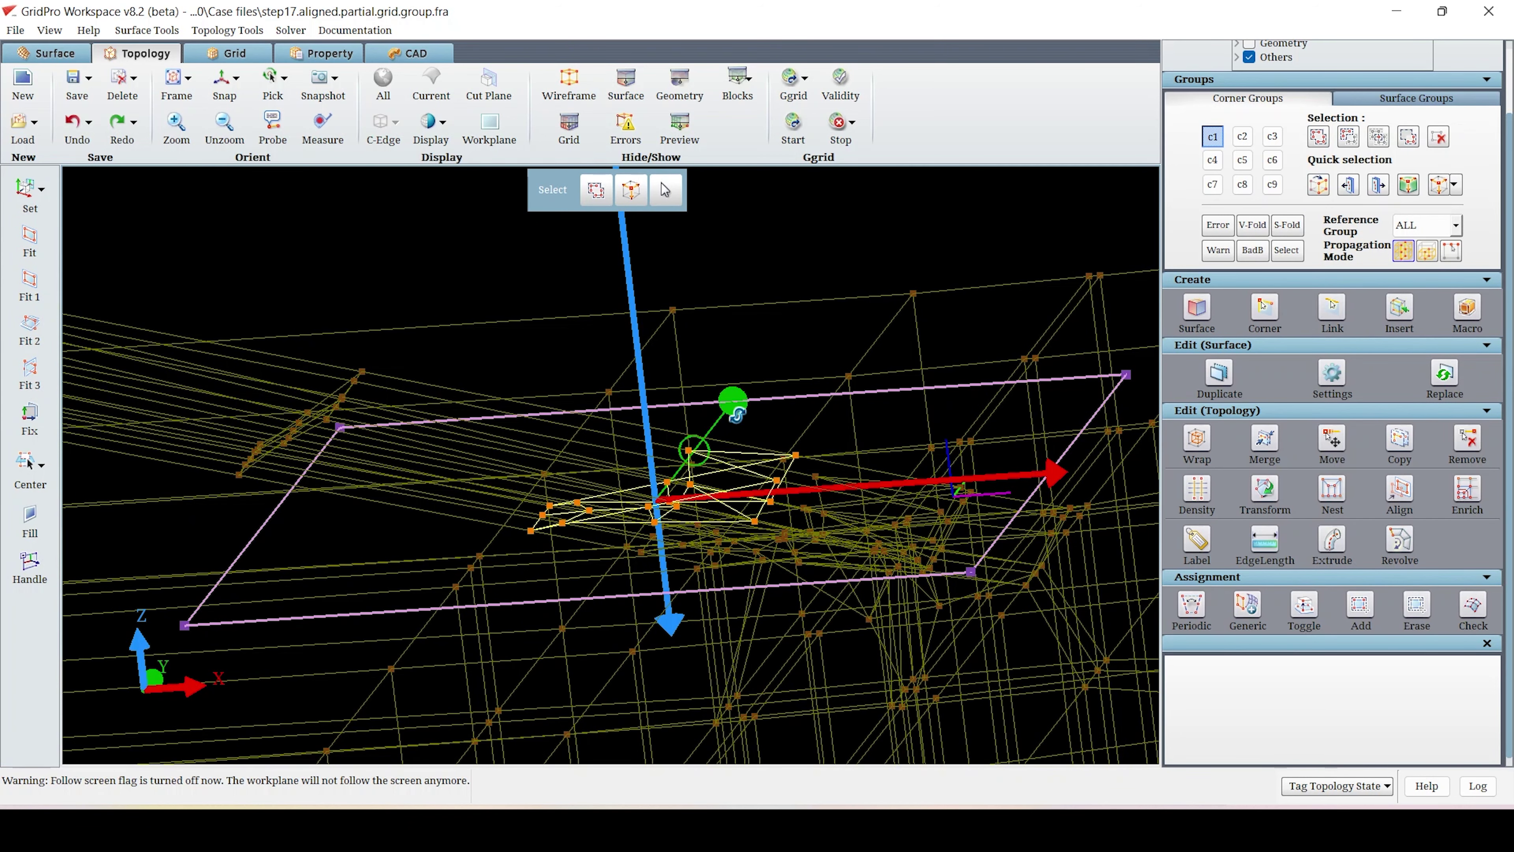
{"action": "left_click", "coordinate": [223, 81]}
{"action": "scroll", "coordinate": [408, 188], "scroll_direction": "down", "scroll_amount": 5}
{"action": "left_click_drag", "start_coordinate": [633, 278], "coordinate": [435, 321]}
{"action": "left_click", "coordinate": [625, 86]}
{"action": "scroll", "coordinate": [570, 341], "scroll_direction": "up", "scroll_amount": 5}
{"action": "left_click_drag", "start_coordinate": [347, 237], "coordinate": [356, 385]}
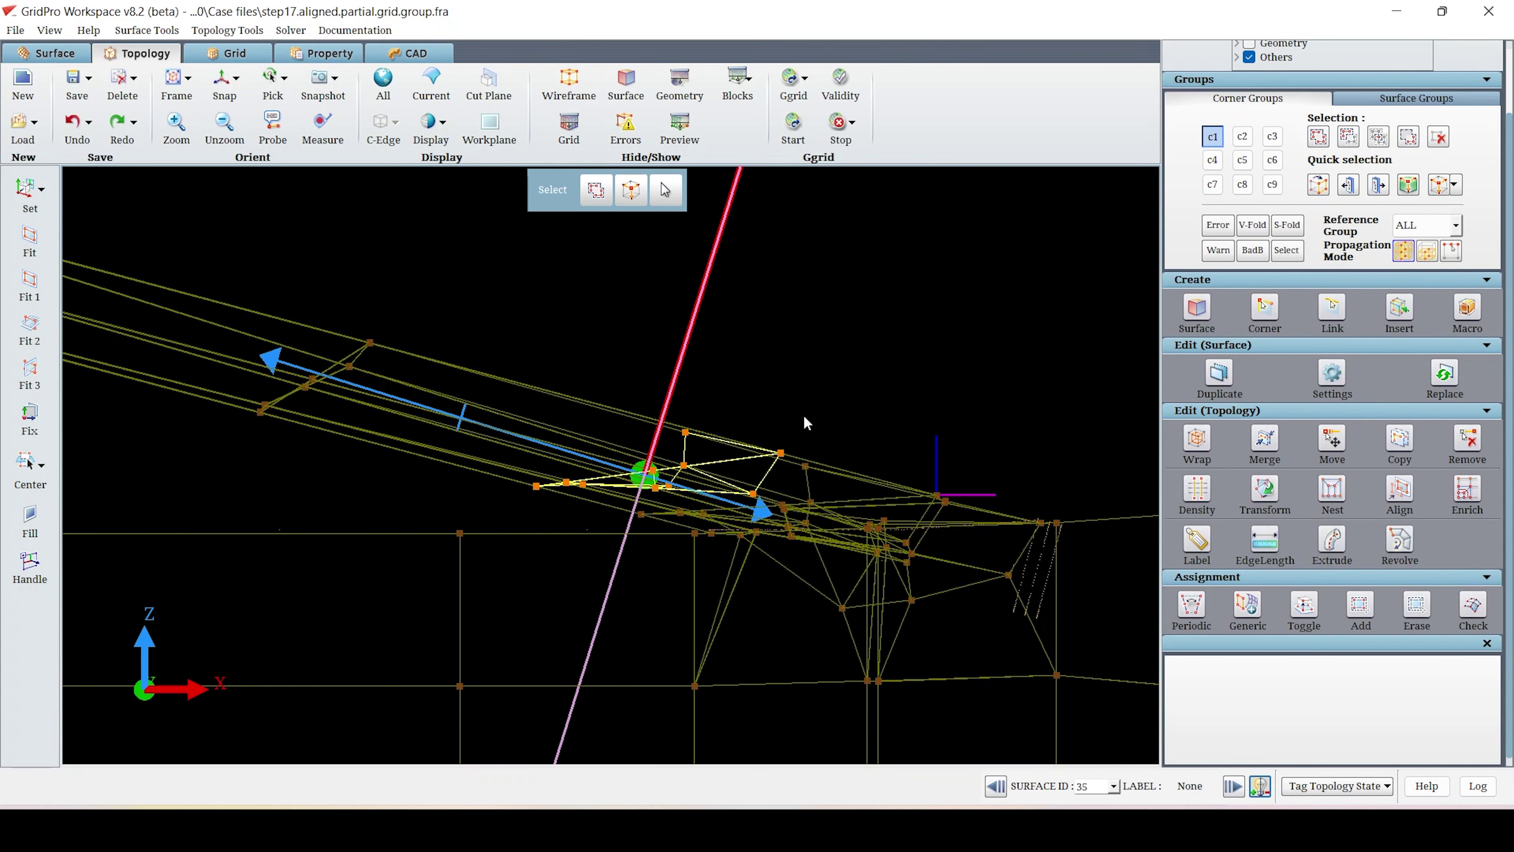
{"action": "middle_click_drag", "start_coordinate": [862, 412], "coordinate": [818, 431]}
- Create a plane surface from the workplane parameters across the upper injector and assign the c1 corners to it
{"action": "left_click", "coordinate": [1199, 442]}
{"action": "left_click", "coordinate": [1197, 311]}
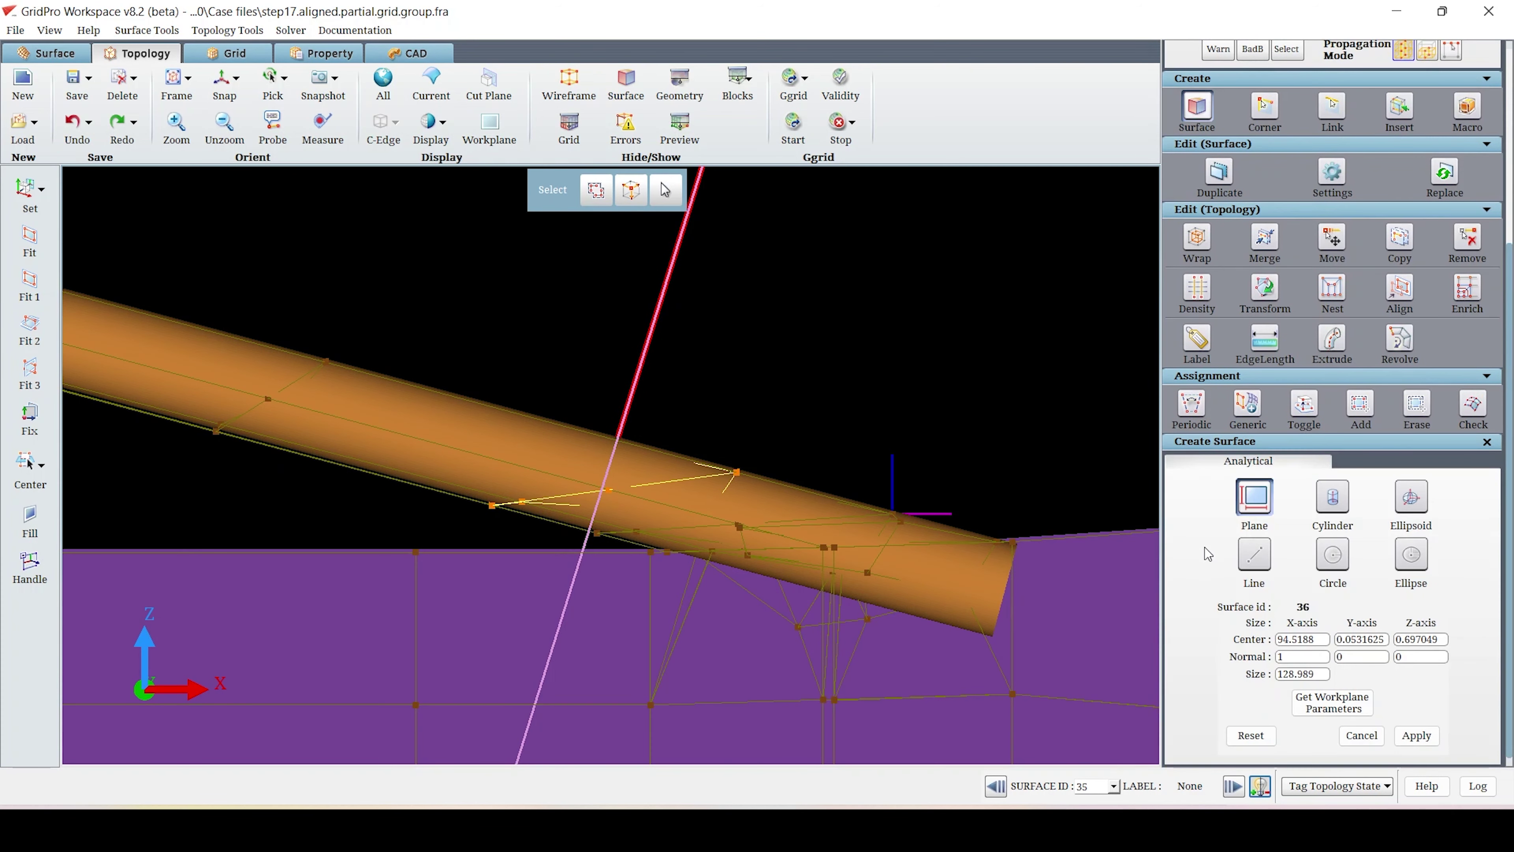
{"action": "left_click", "coordinate": [1419, 735]}
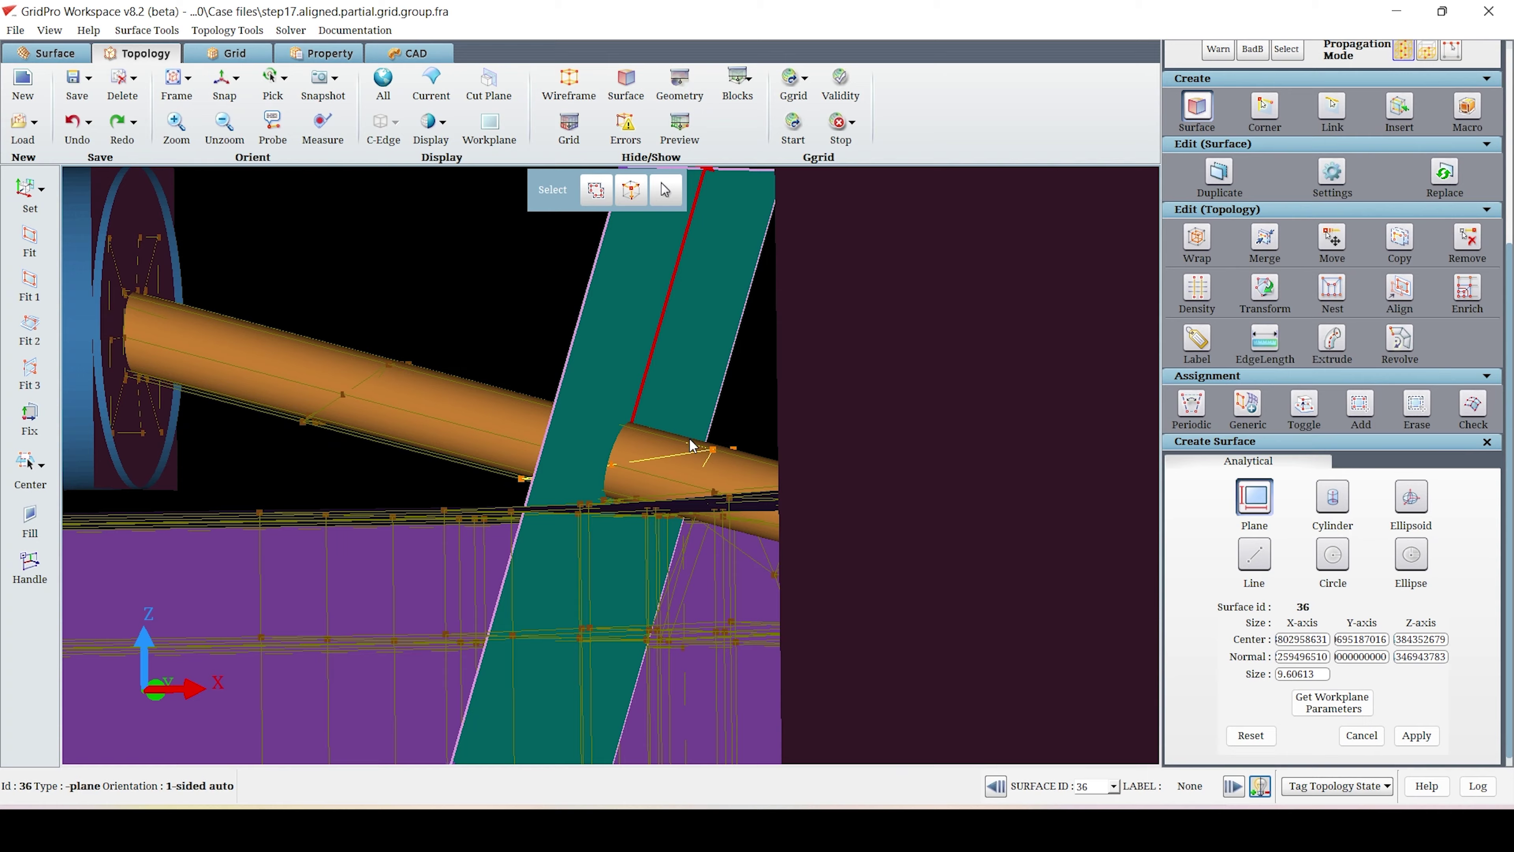
{"action": "scroll", "coordinate": [1247, 422], "scroll_direction": "up", "scroll_amount": 5}
{"action": "scroll", "coordinate": [417, 381], "scroll_direction": "down", "scroll_amount": 3}
{"action": "left_click_drag", "start_coordinate": [399, 388], "coordinate": [745, 540]}
{"action": "scroll", "coordinate": [675, 363], "scroll_direction": "up", "scroll_amount": 1}
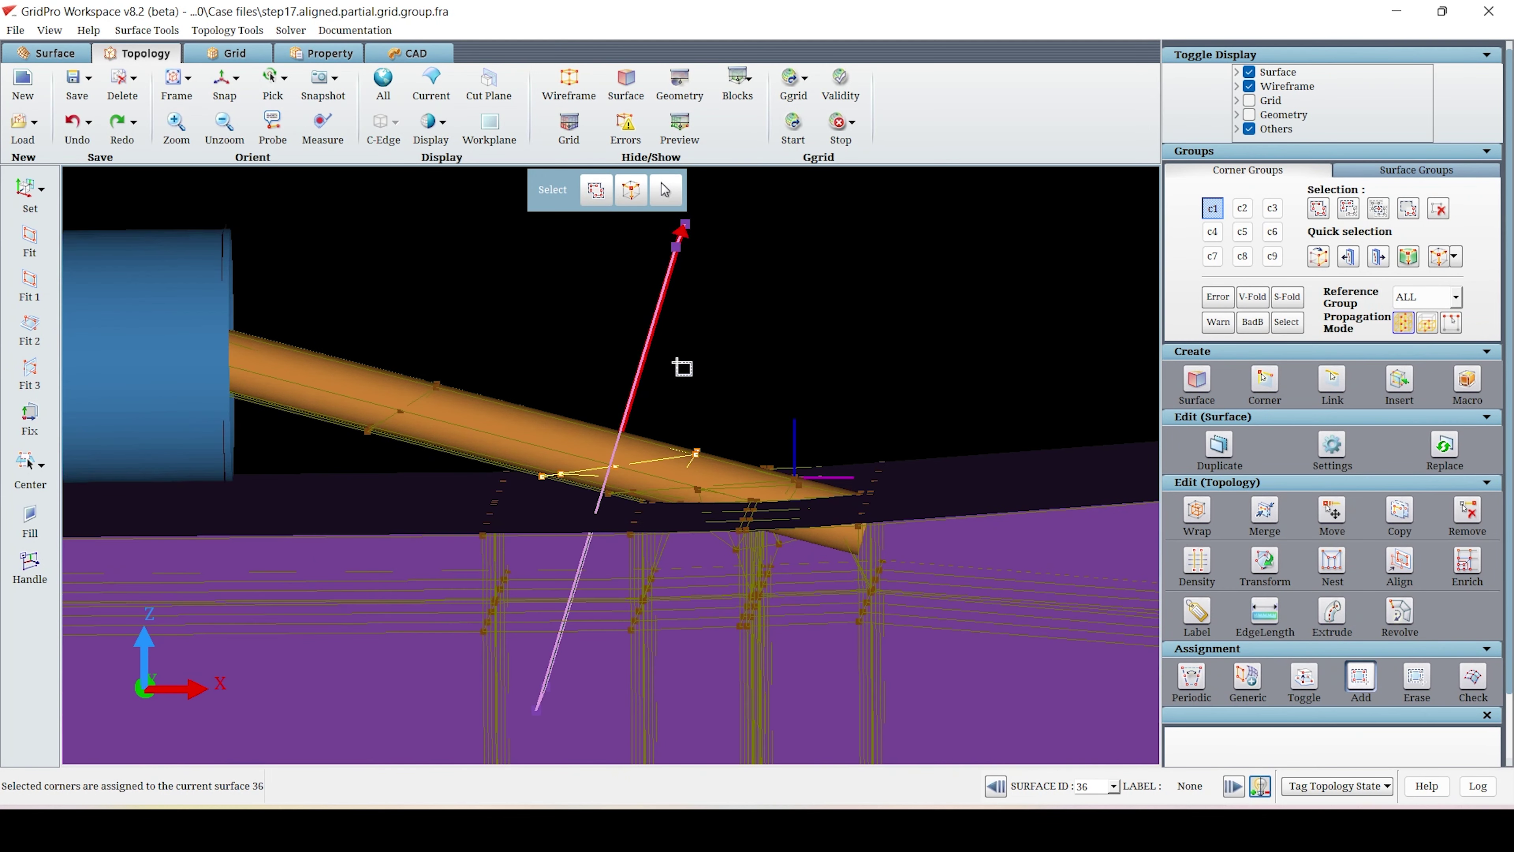
- Insert a sheet across the lower injector's lengthwise edges upstream of the tube junction
{"action": "left_click", "coordinate": [224, 81]}
{"action": "middle_click_drag", "start_coordinate": [397, 363], "coordinate": [402, 243]}
{"action": "scroll", "coordinate": [402, 243], "scroll_direction": "down", "scroll_amount": 4}
{"action": "middle_click_drag", "start_coordinate": [424, 565], "coordinate": [450, 259]}
{"action": "scroll", "coordinate": [558, 385], "scroll_direction": "up", "scroll_amount": 3}
{"action": "middle_click_drag", "start_coordinate": [734, 349], "coordinate": [623, 576]}
{"action": "scroll", "coordinate": [629, 477], "scroll_direction": "up", "scroll_amount": 2}
{"action": "left_click", "coordinate": [1244, 211]}
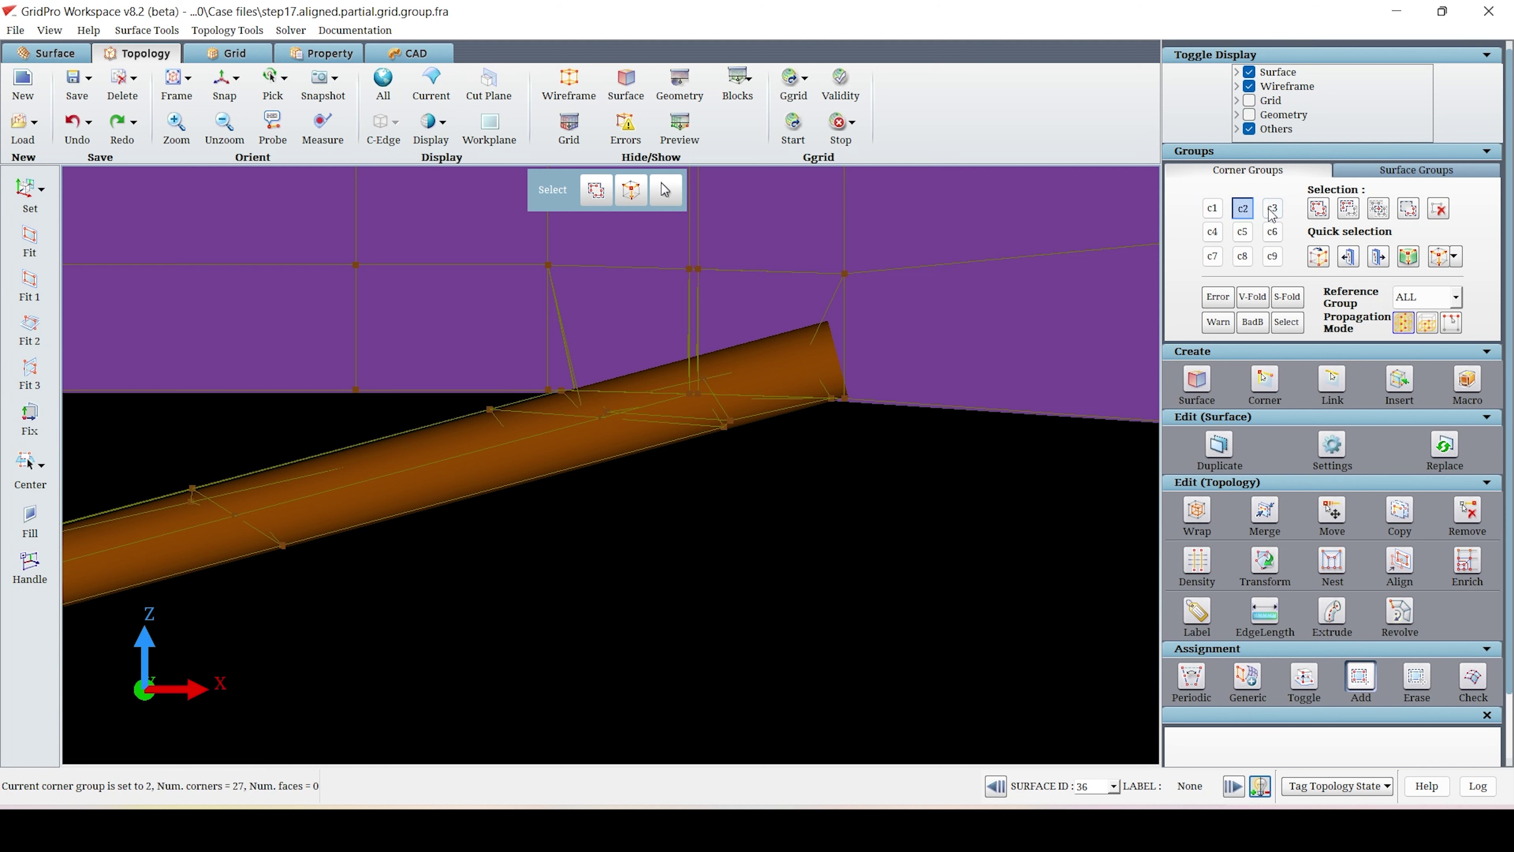
{"action": "double_click", "coordinate": [1438, 209]}
{"action": "left_click", "coordinate": [821, 369]}
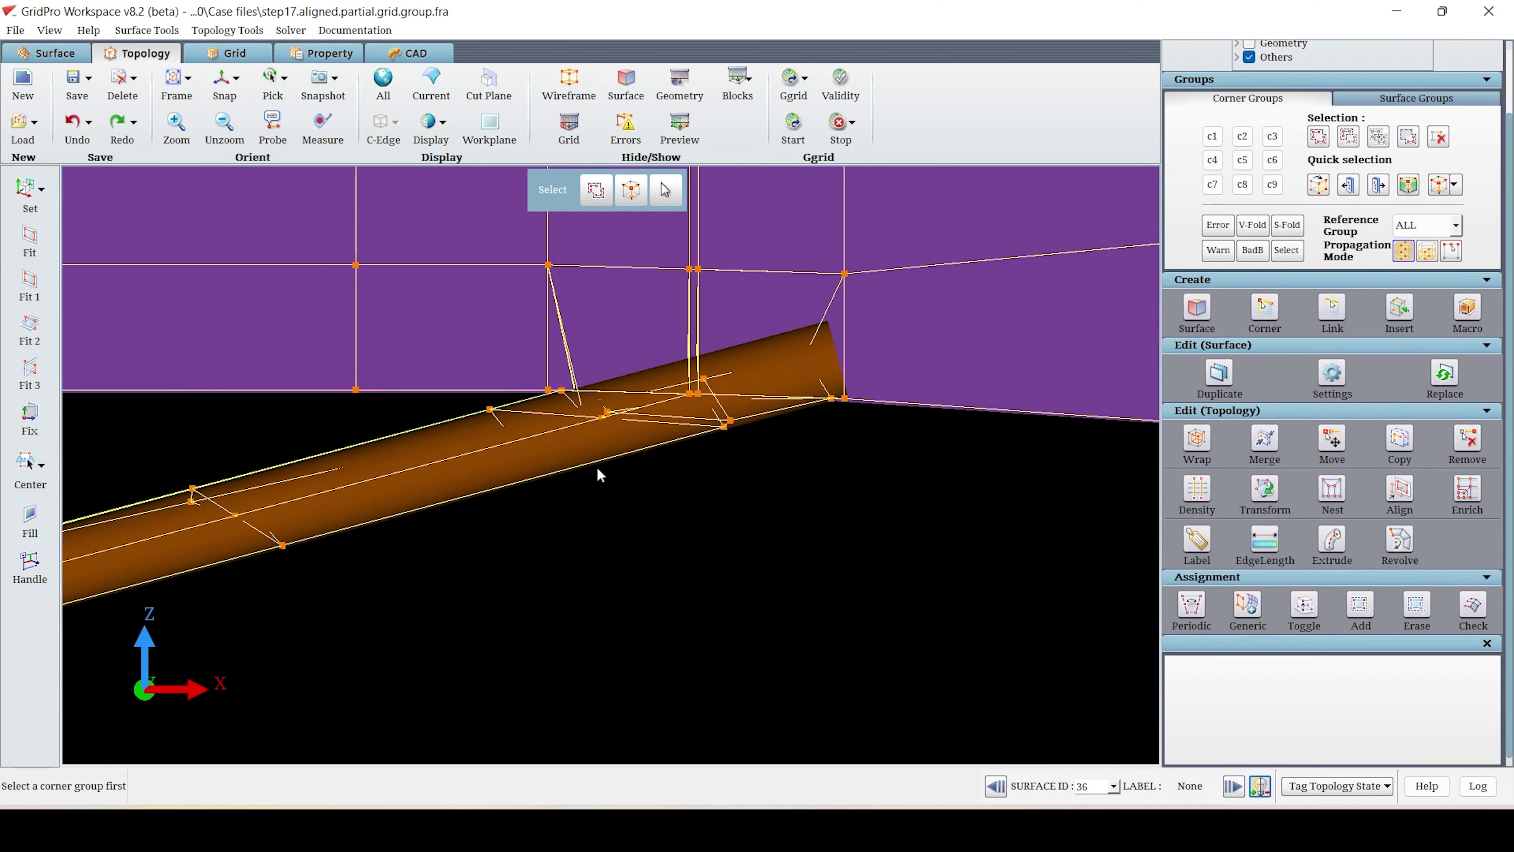
{"action": "right_click", "coordinate": [627, 455]}
{"action": "left_click", "coordinate": [669, 532]}
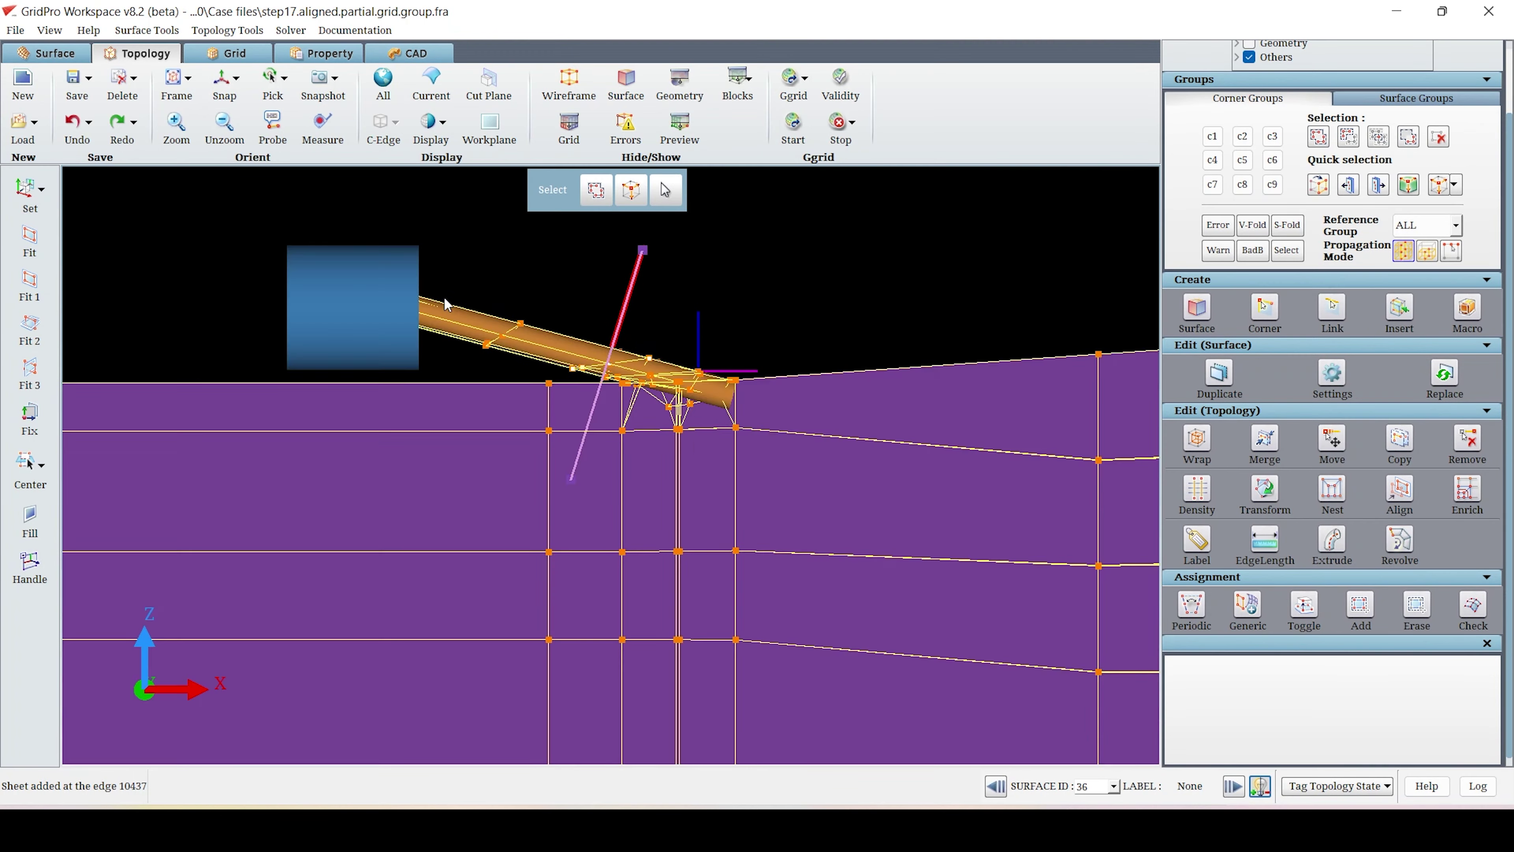
- Make the upper injector's plane the current surface and mirror a copy of it about the XY plane
{"action": "left_click_drag", "start_coordinate": [442, 303], "coordinate": [619, 344]}
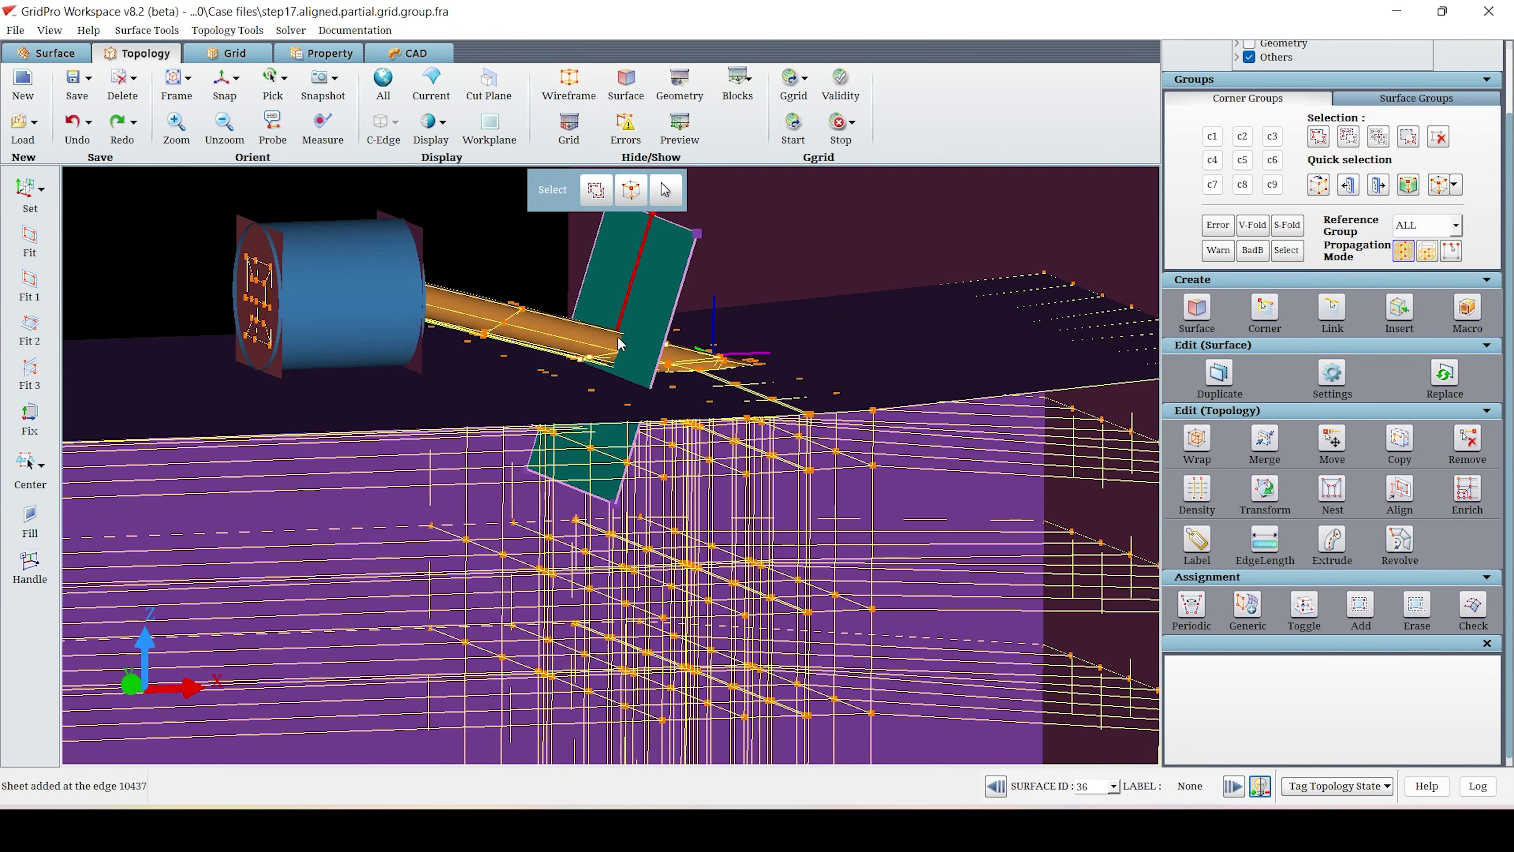
{"action": "right_click", "coordinate": [653, 291]}
{"action": "left_click", "coordinate": [679, 295]}
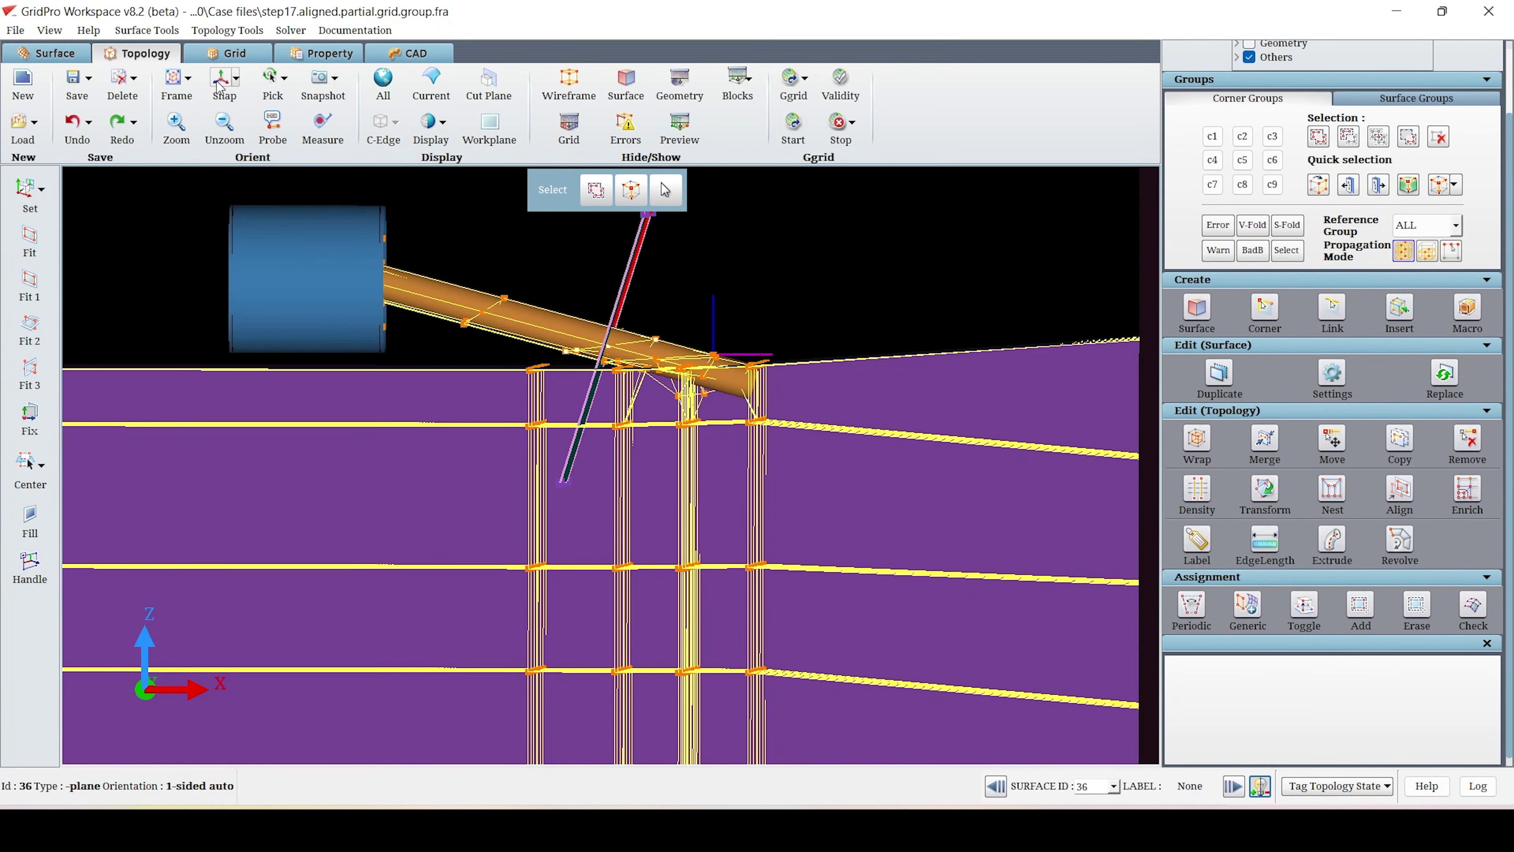
{"action": "left_click", "coordinate": [1265, 489]}
{"action": "left_click", "coordinate": [1281, 740]}
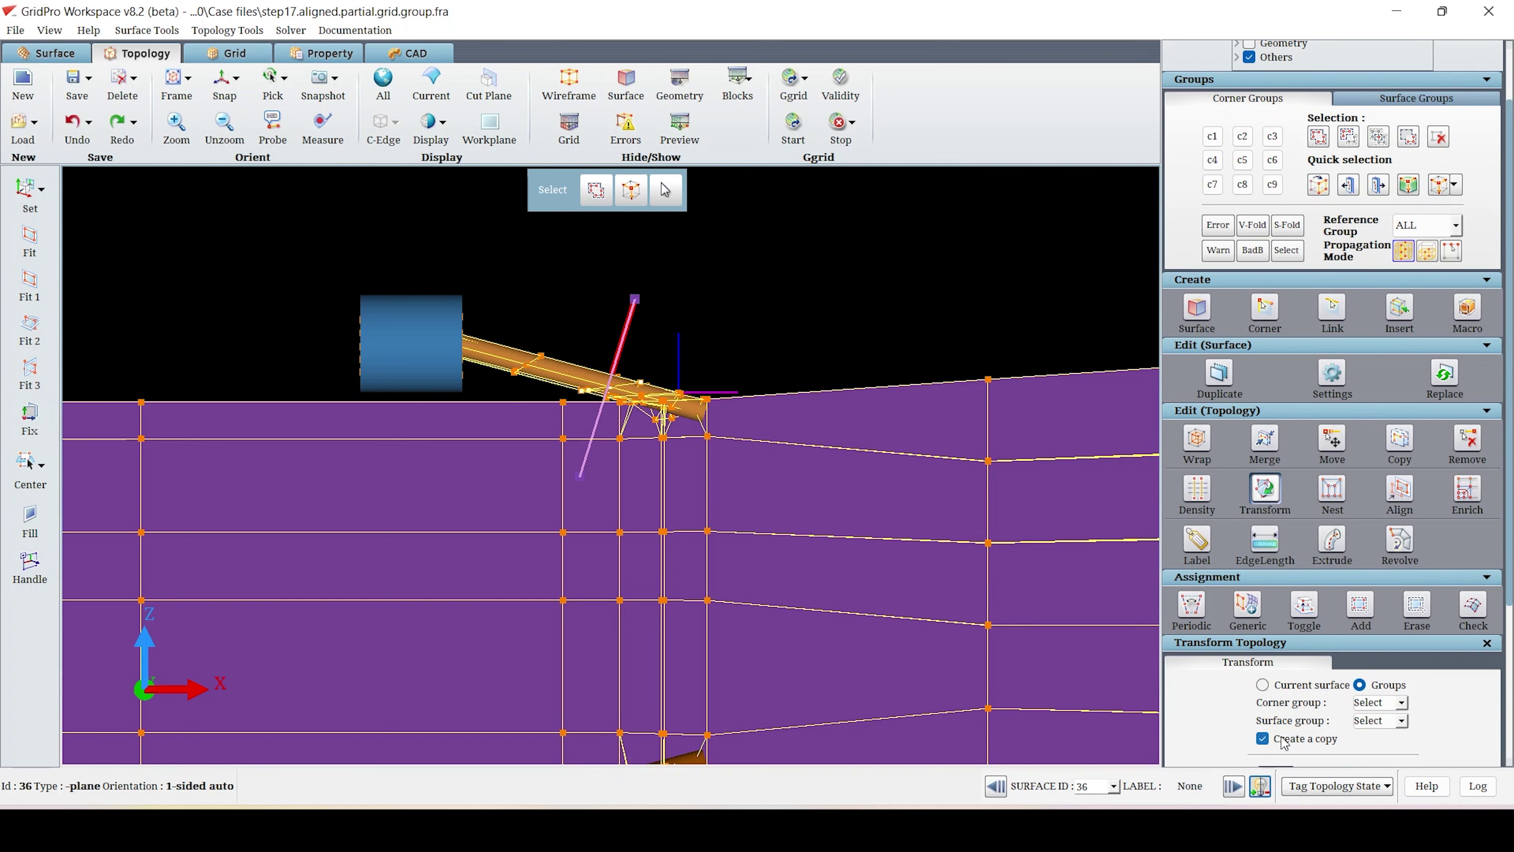
{"action": "left_click", "coordinate": [1303, 685]}
{"action": "scroll", "coordinate": [1315, 686], "scroll_direction": "down", "scroll_amount": 3}
{"action": "left_click", "coordinate": [1390, 572]}
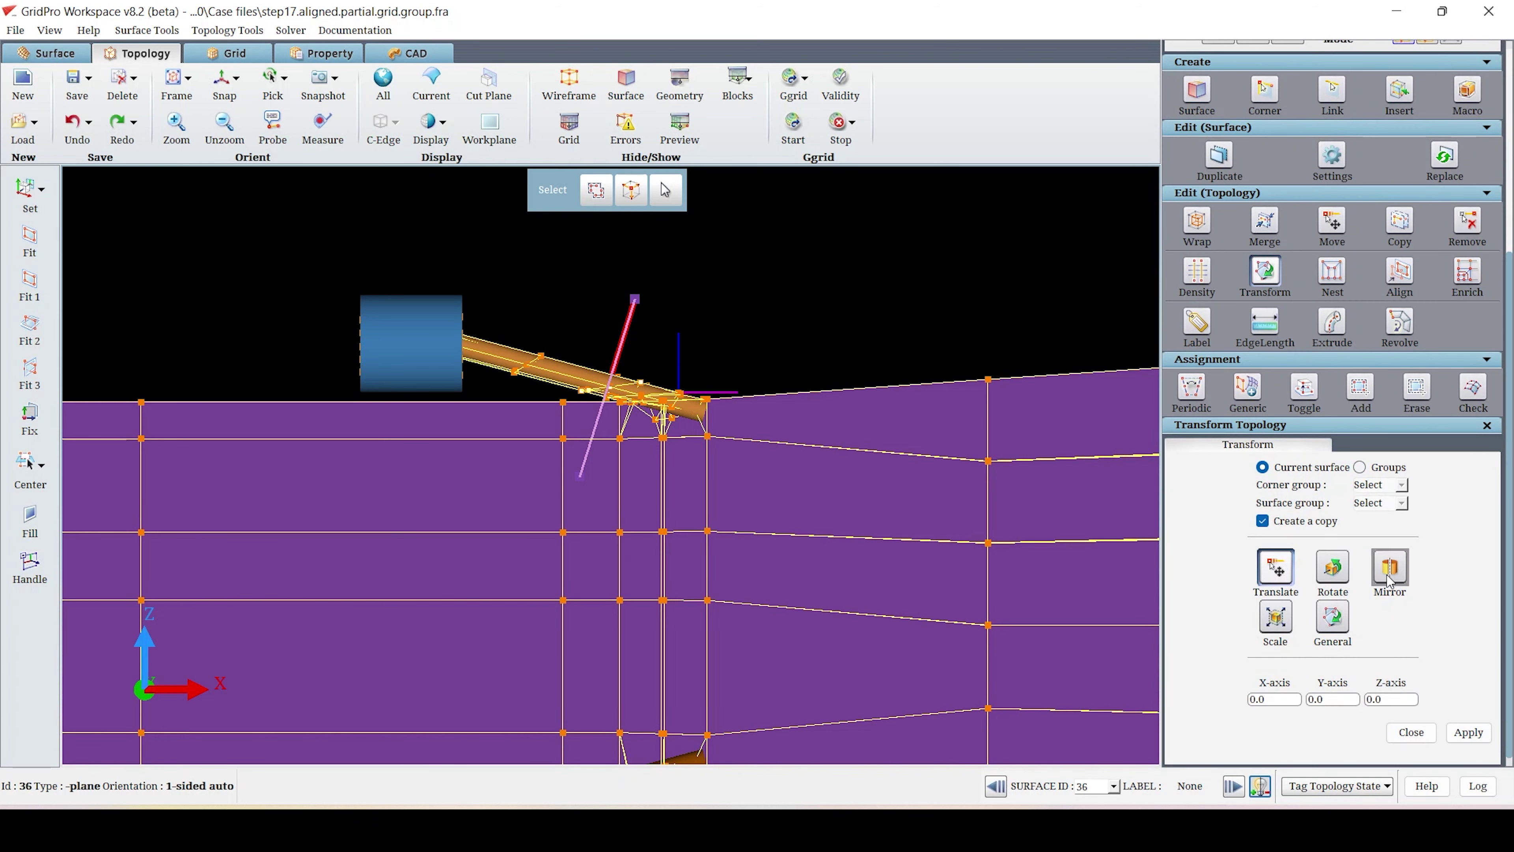
{"action": "scroll", "coordinate": [1383, 584], "scroll_direction": "down", "scroll_amount": 2}
{"action": "left_click", "coordinate": [1293, 562]}
{"action": "left_click", "coordinate": [1482, 732]}
- Group the lower injector's new sheet corners in c2 and assign them to the mirrored plane surface
{"action": "middle_click_drag", "start_coordinate": [389, 731], "coordinate": [369, 392]}
{"action": "left_click_drag", "start_coordinate": [368, 392], "coordinate": [406, 351]}
{"action": "right_click_drag", "start_coordinate": [590, 441], "coordinate": [593, 318]}
{"action": "left_click_drag", "start_coordinate": [593, 318], "coordinate": [471, 441]}
{"action": "left_click", "coordinate": [223, 84]}
{"action": "middle_click_drag", "start_coordinate": [625, 530], "coordinate": [704, 597]}
{"action": "right_click_drag", "start_coordinate": [704, 597], "coordinate": [706, 477]}
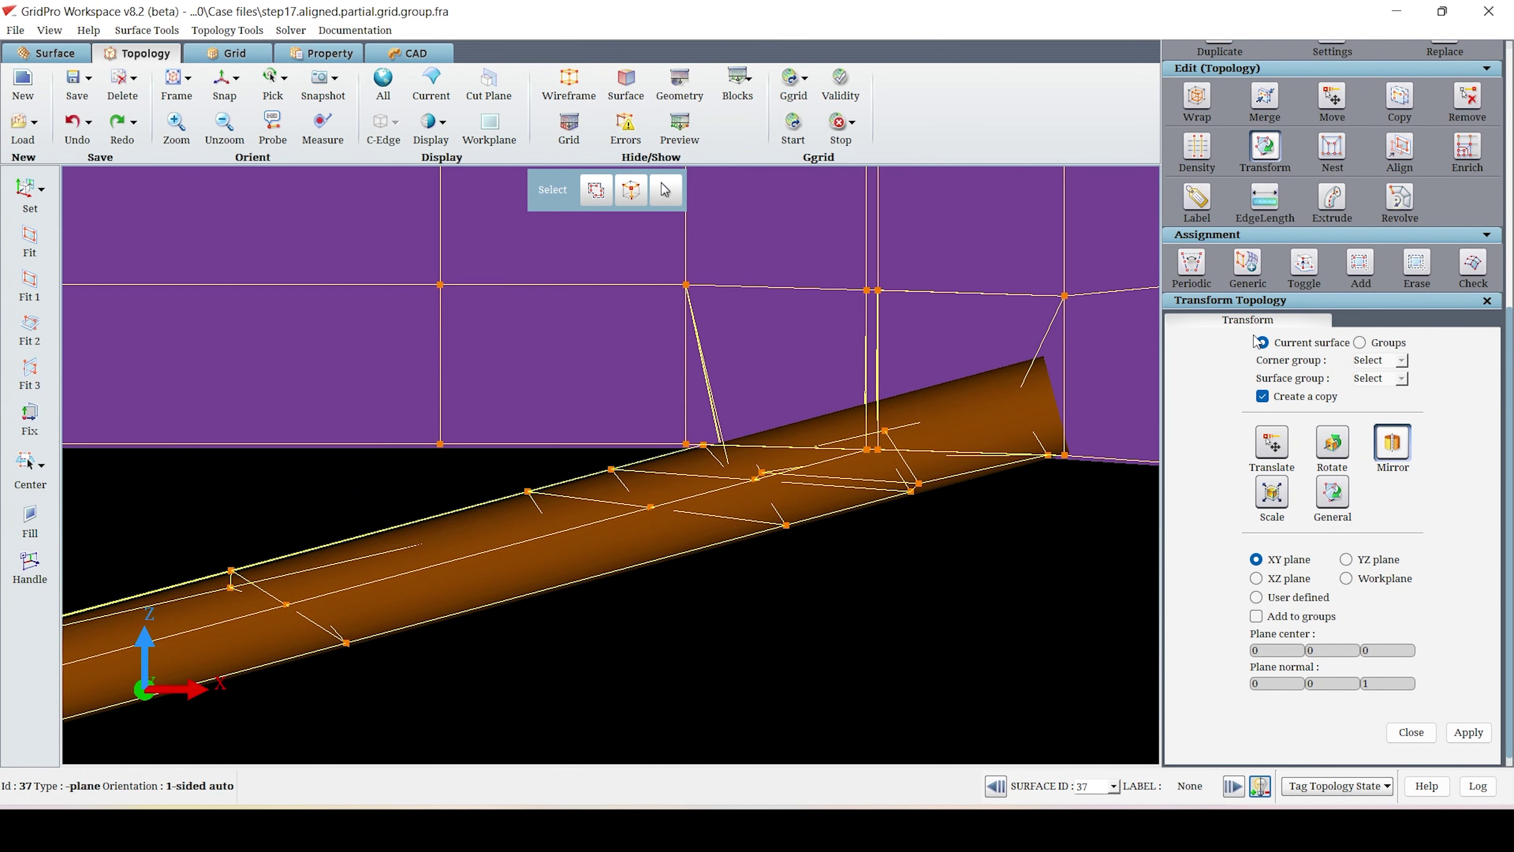
{"action": "left_click", "coordinate": [1360, 263]}
{"action": "left_click", "coordinate": [1243, 78]}
{"action": "left_click", "coordinate": [1360, 548]}
{"action": "left_click_drag", "start_coordinate": [489, 459], "coordinate": [826, 555]}
{"action": "right_click_drag", "start_coordinate": [695, 256], "coordinate": [698, 367]}
{"action": "middle_click_drag", "start_coordinate": [698, 367], "coordinate": [711, 499]}
{"action": "left_click", "coordinate": [1242, 210]}
{"action": "middle_click_drag", "start_coordinate": [797, 416], "coordinate": [880, 570]}
{"action": "right_click_drag", "start_coordinate": [879, 570], "coordinate": [867, 513]}
- Group in c2 the full cross-sectional layer of corners just upstream of the injector junctions
{"action": "left_click", "coordinate": [1243, 208]}
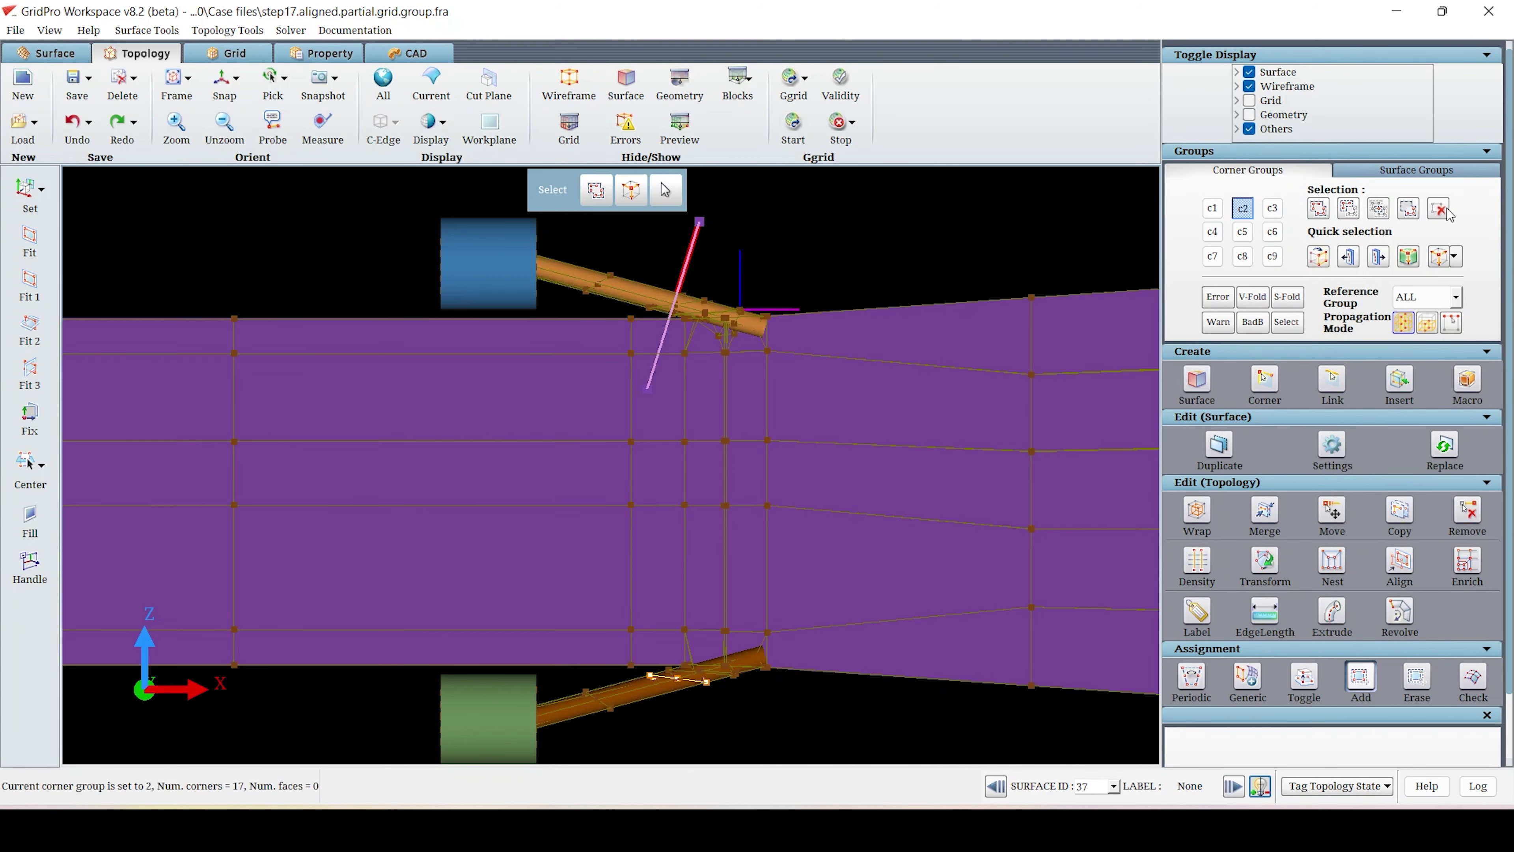
{"action": "left_click", "coordinate": [1319, 209]}
{"action": "left_click", "coordinate": [1322, 257]}
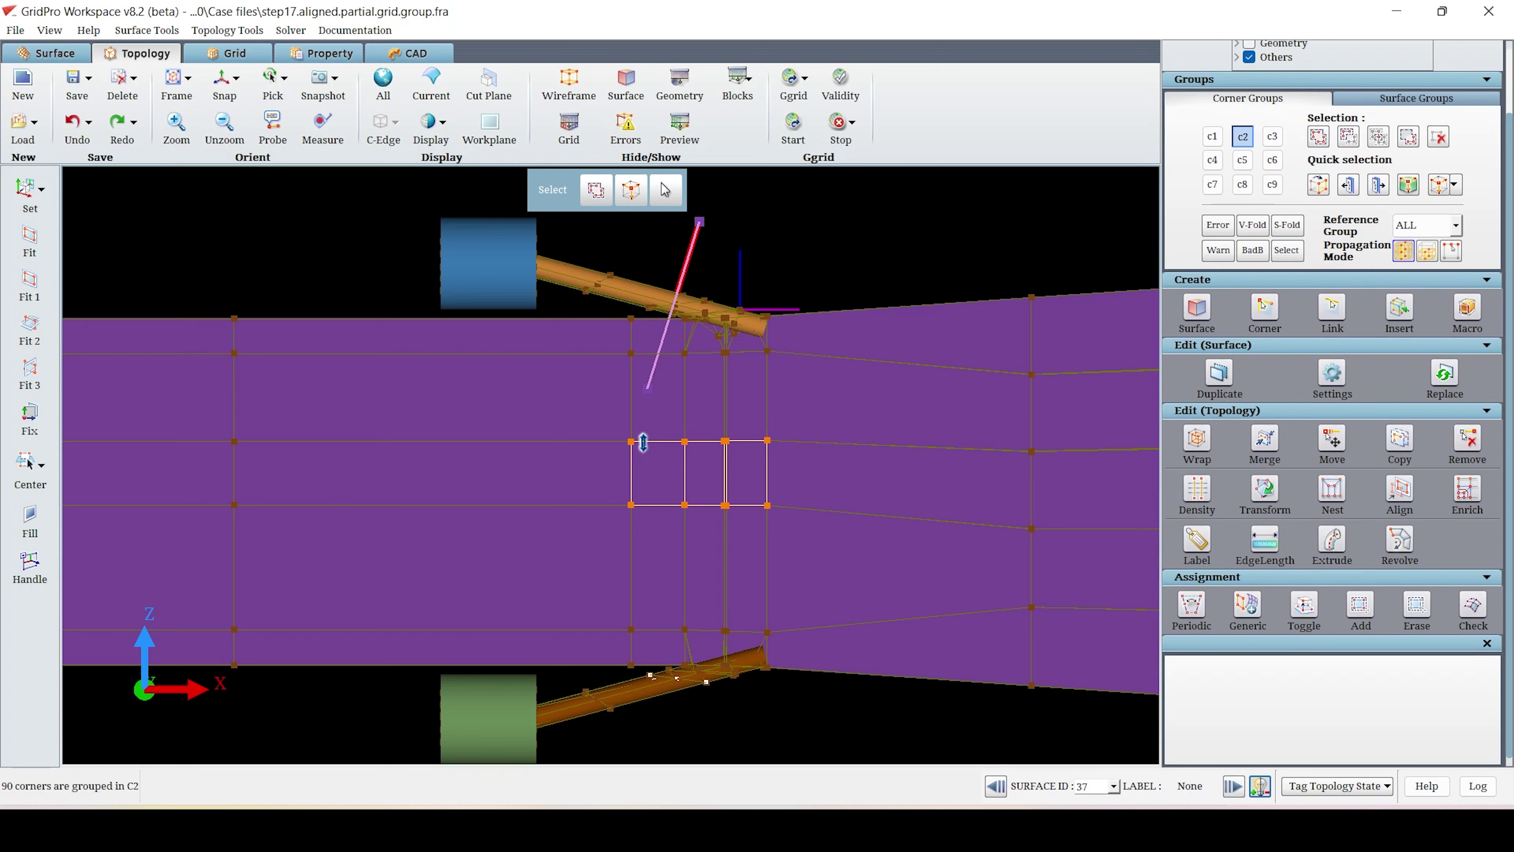
{"action": "left_click", "coordinate": [643, 442]}
{"action": "left_click", "coordinate": [1321, 185]}
{"action": "left_click", "coordinate": [647, 448]}
- Fit the workplane perpendicular to the X axis at the c2 layer, shift it slightly downstream, and create a plane surface there
{"action": "left_click", "coordinate": [29, 285]}
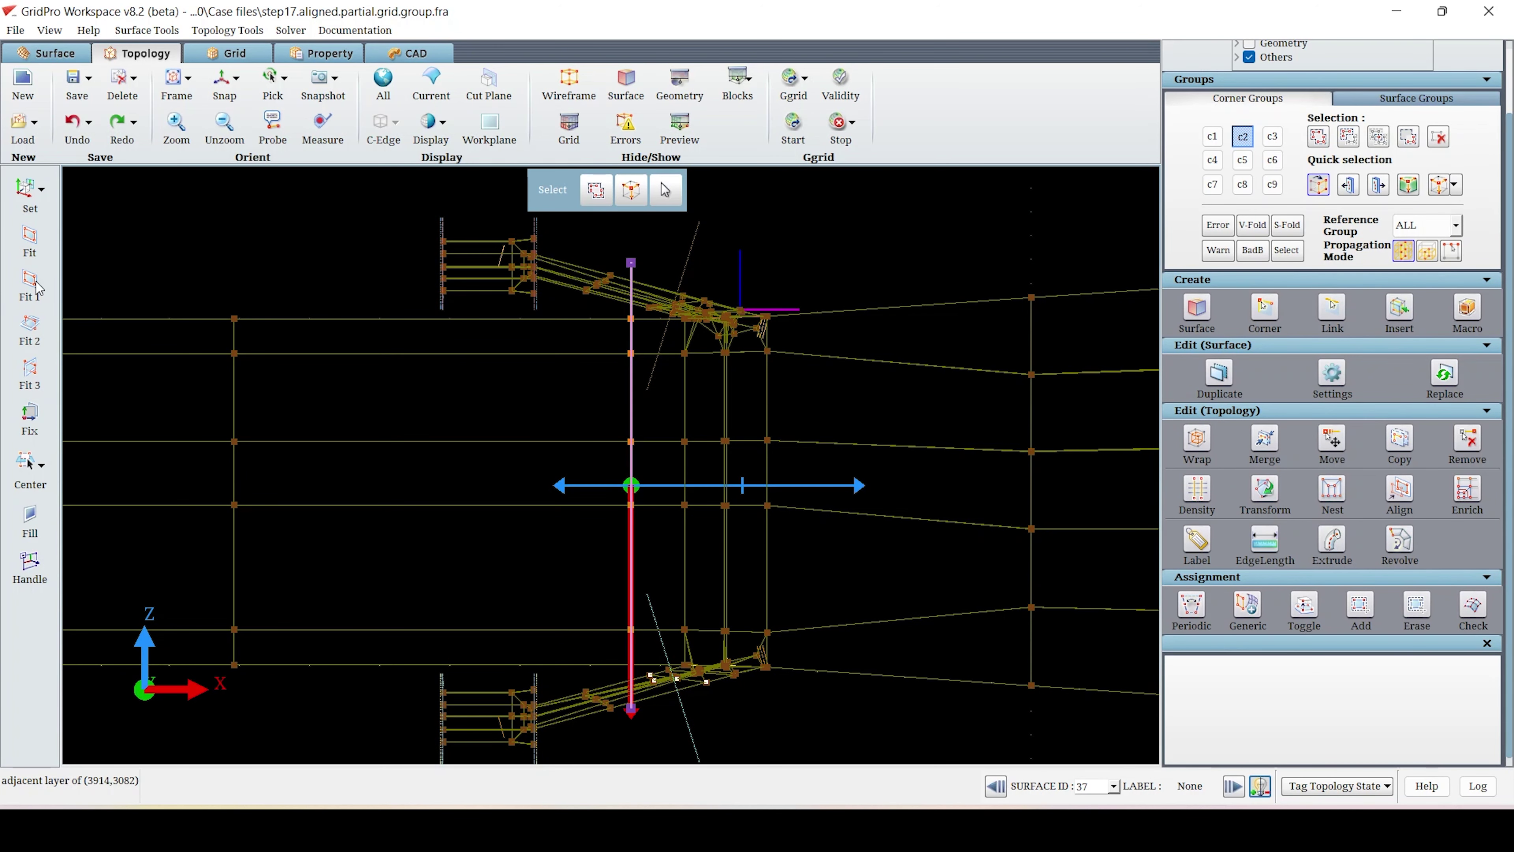
{"action": "left_click", "coordinate": [43, 189]}
{"action": "left_click", "coordinate": [74, 250]}
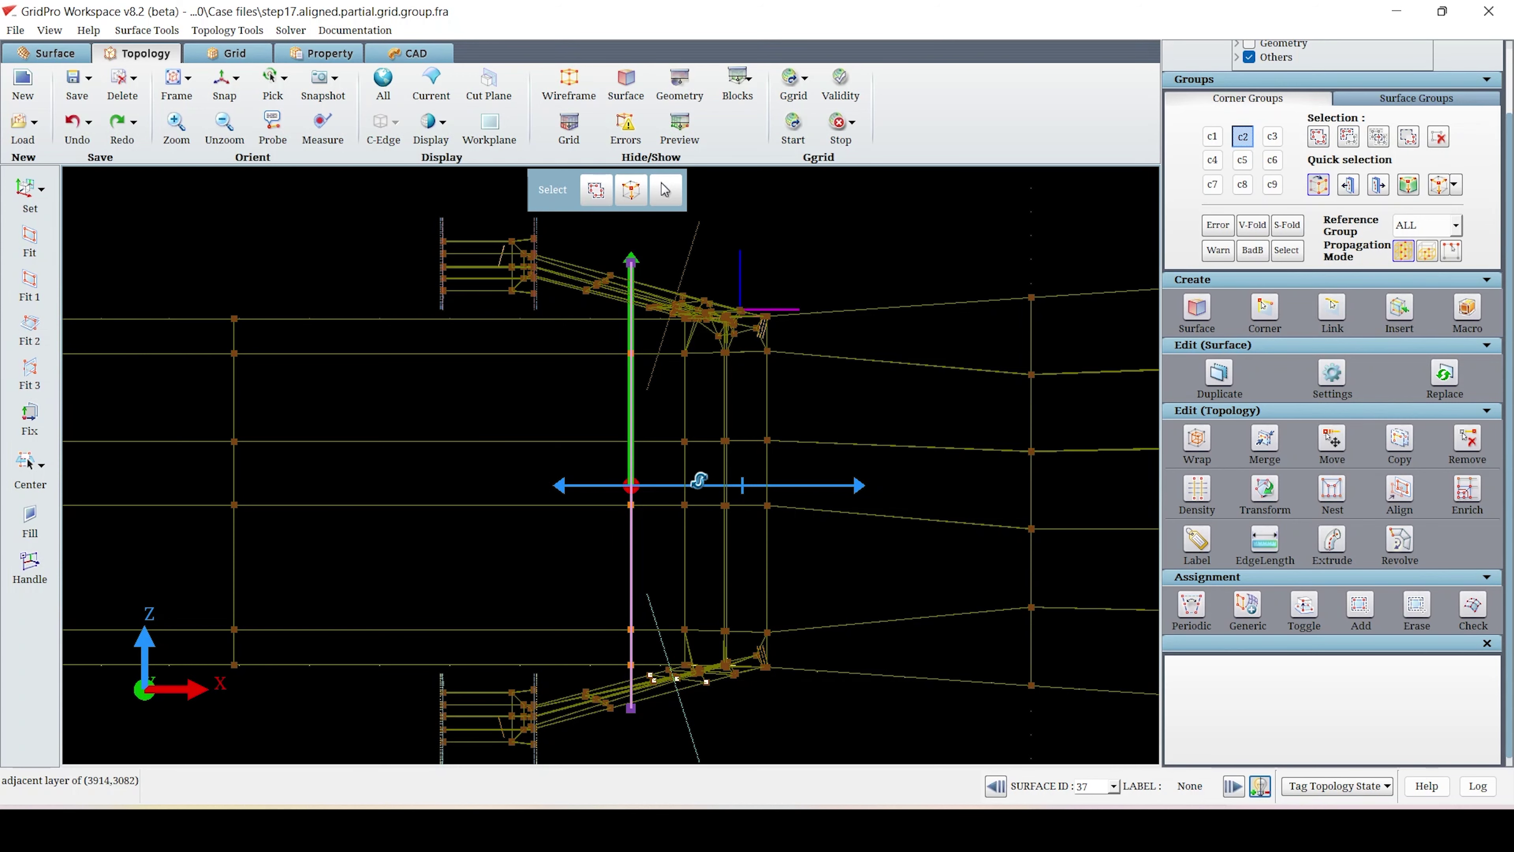
{"action": "left_click_drag", "start_coordinate": [711, 467], "coordinate": [729, 469]}
{"action": "left_click", "coordinate": [1198, 307]}
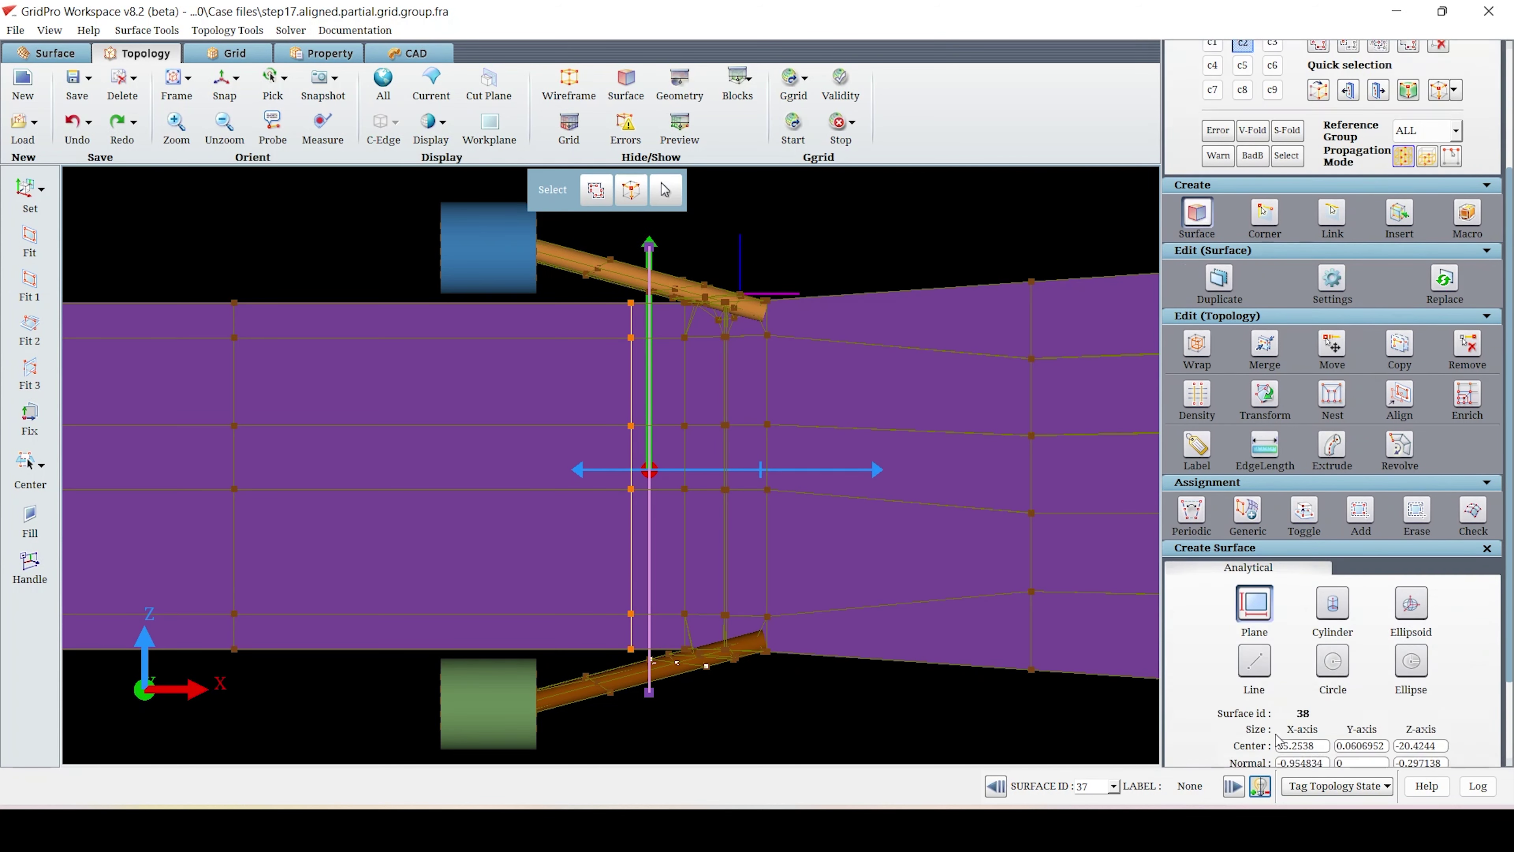
- Assign the c2 corners to the new cross-sectional plane surface
{"action": "left_click", "coordinate": [1361, 417]}
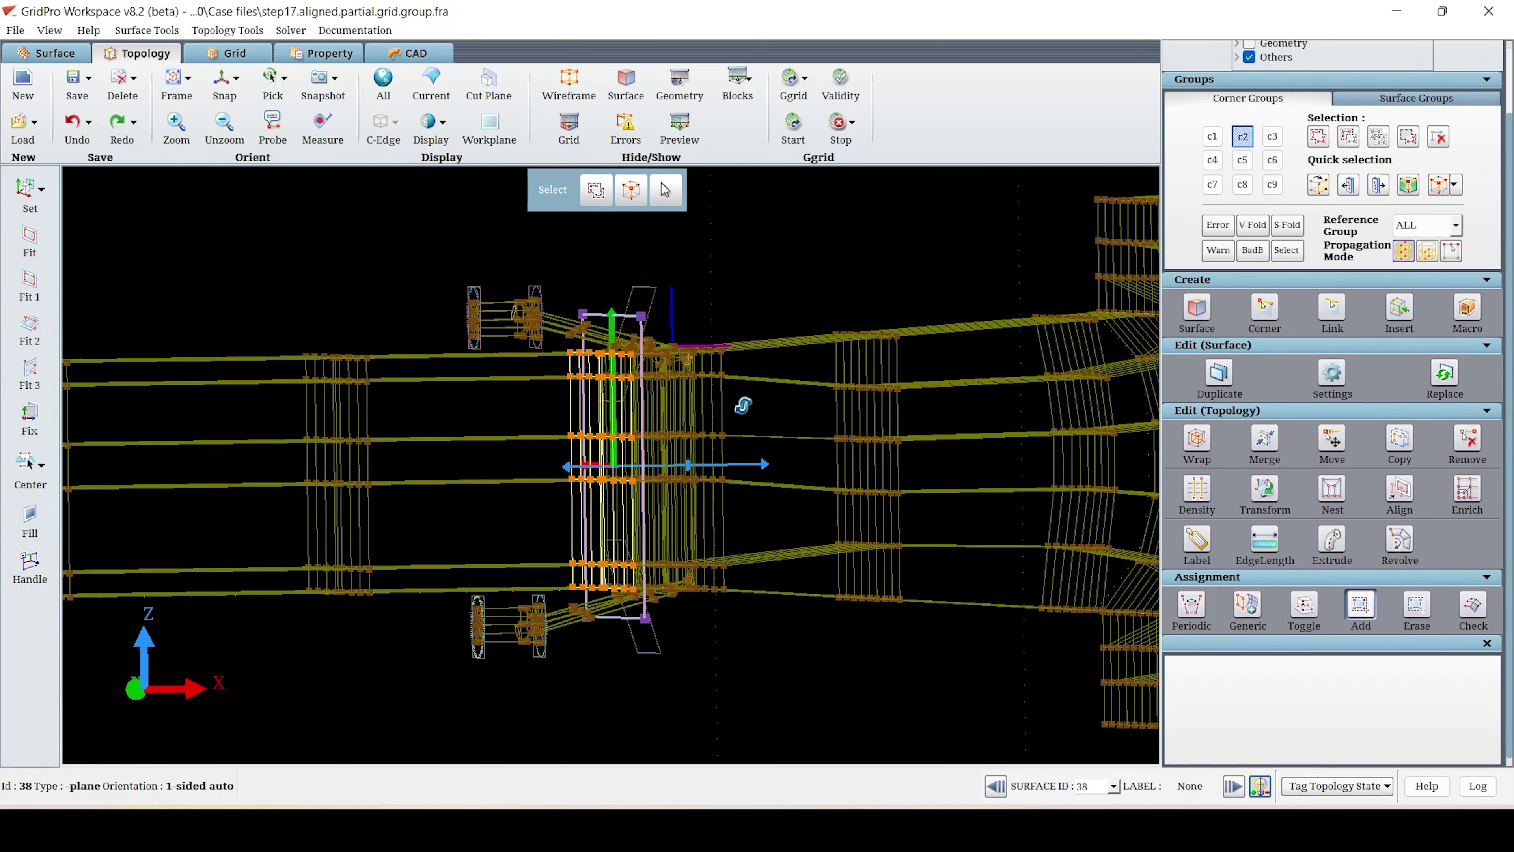
{"action": "left_click", "coordinate": [224, 77]}
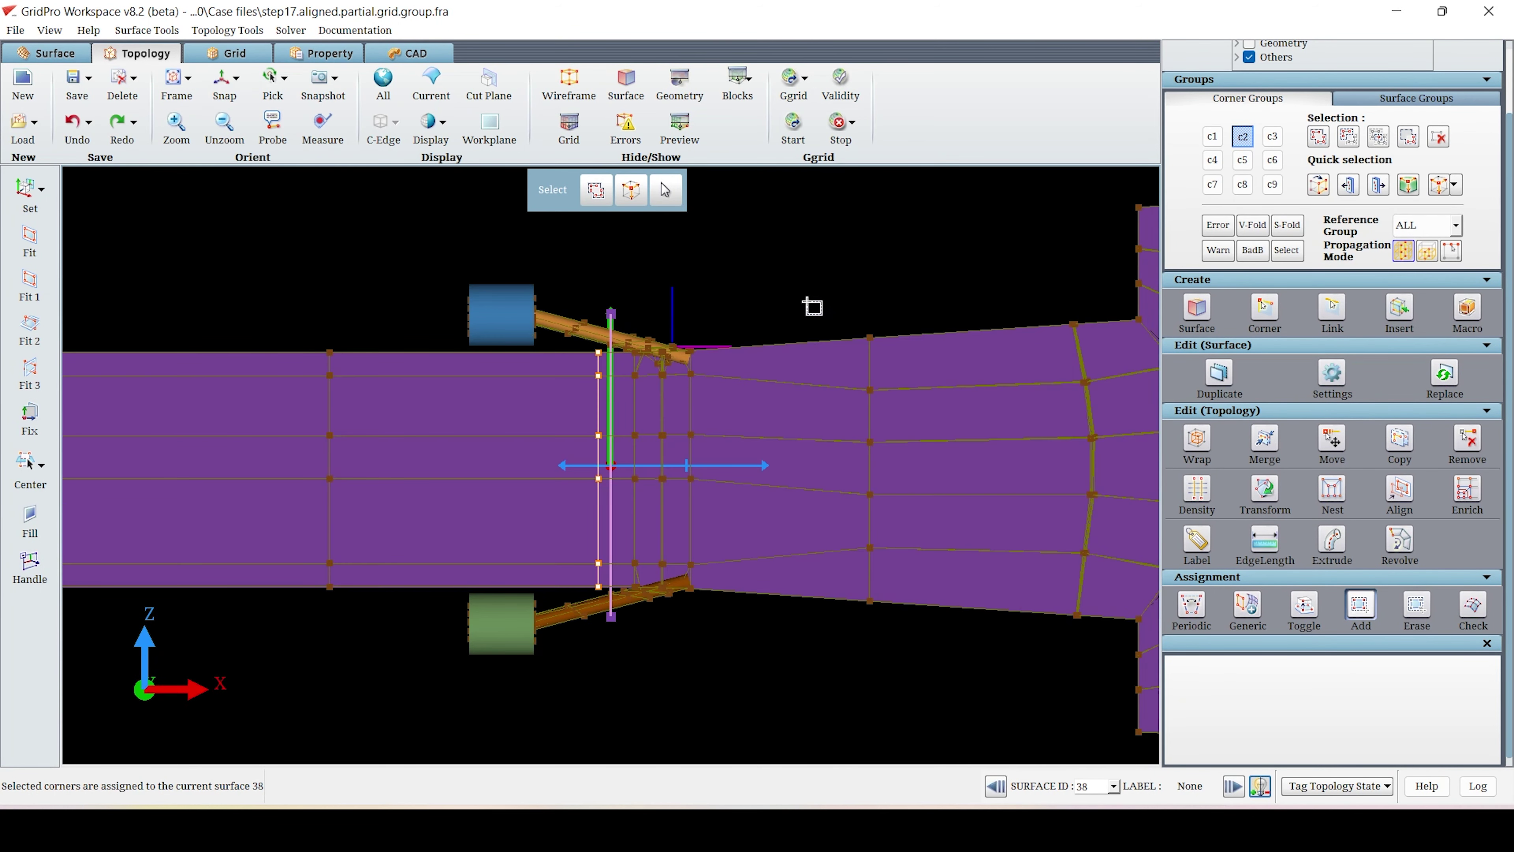
{"action": "scroll", "coordinate": [867, 486], "scroll_direction": "up", "scroll_amount": 2}
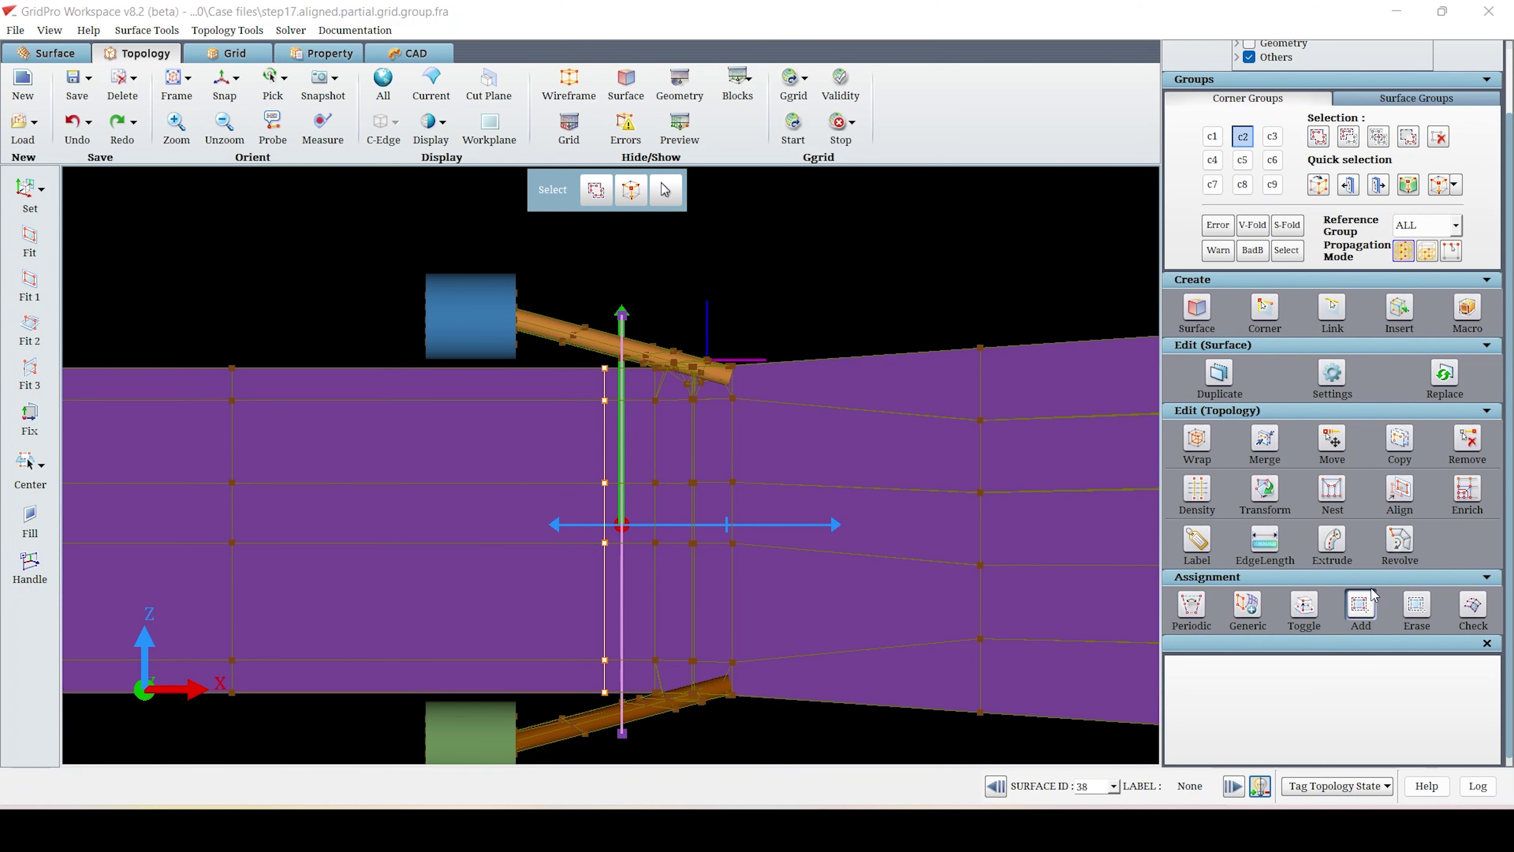
- Try to start Ggrid on the topology and run a validity check on it
{"action": "left_click", "coordinate": [793, 124]}
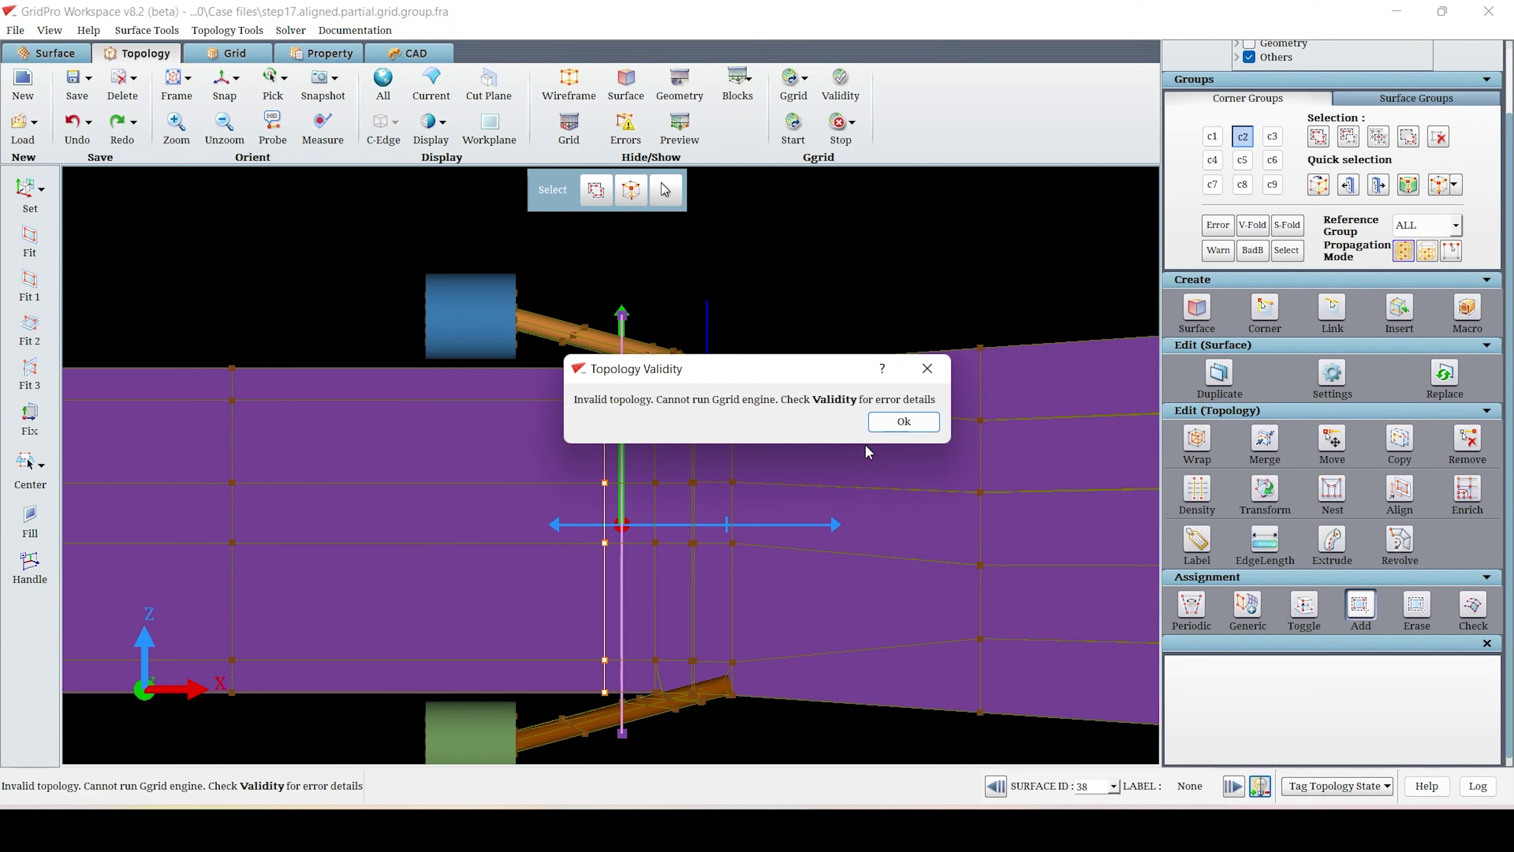
{"action": "left_click", "coordinate": [928, 370]}
{"action": "middle_click_drag", "start_coordinate": [527, 305], "coordinate": [840, 314]}
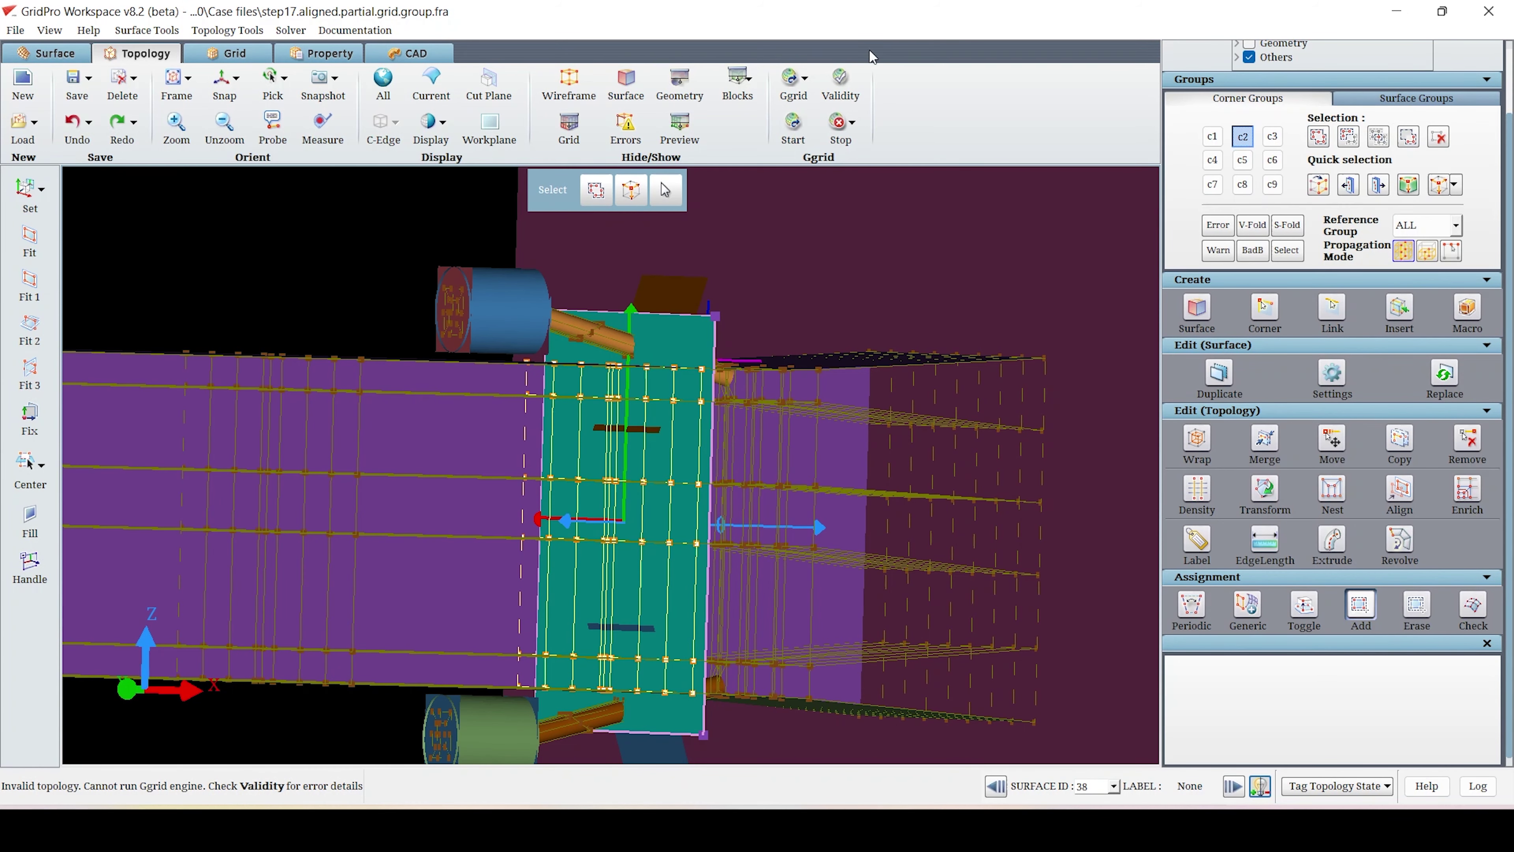
{"action": "left_click", "coordinate": [841, 82]}
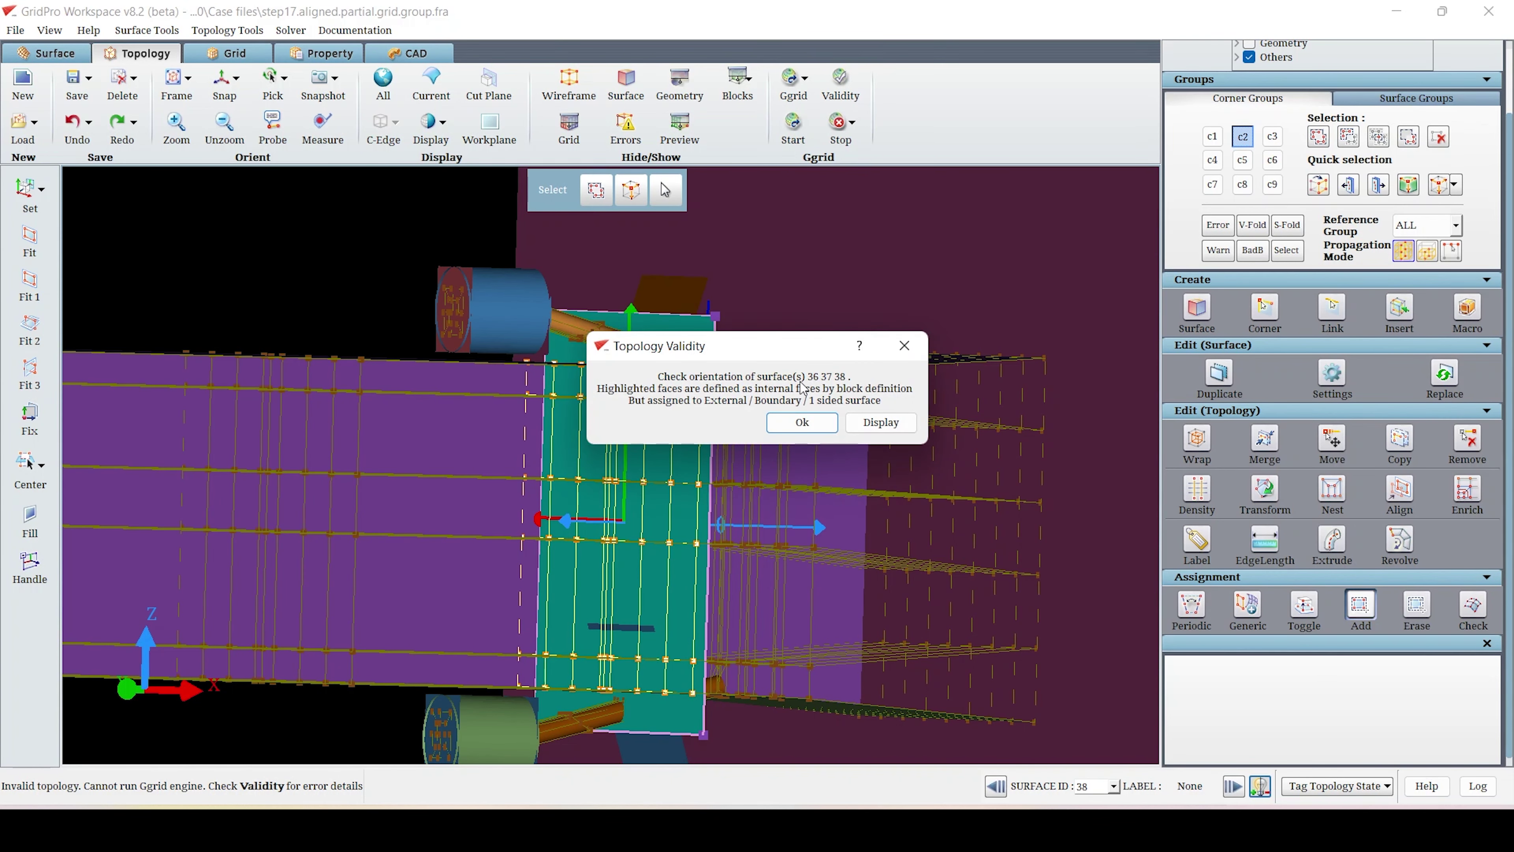
{"action": "left_click", "coordinate": [904, 346]}
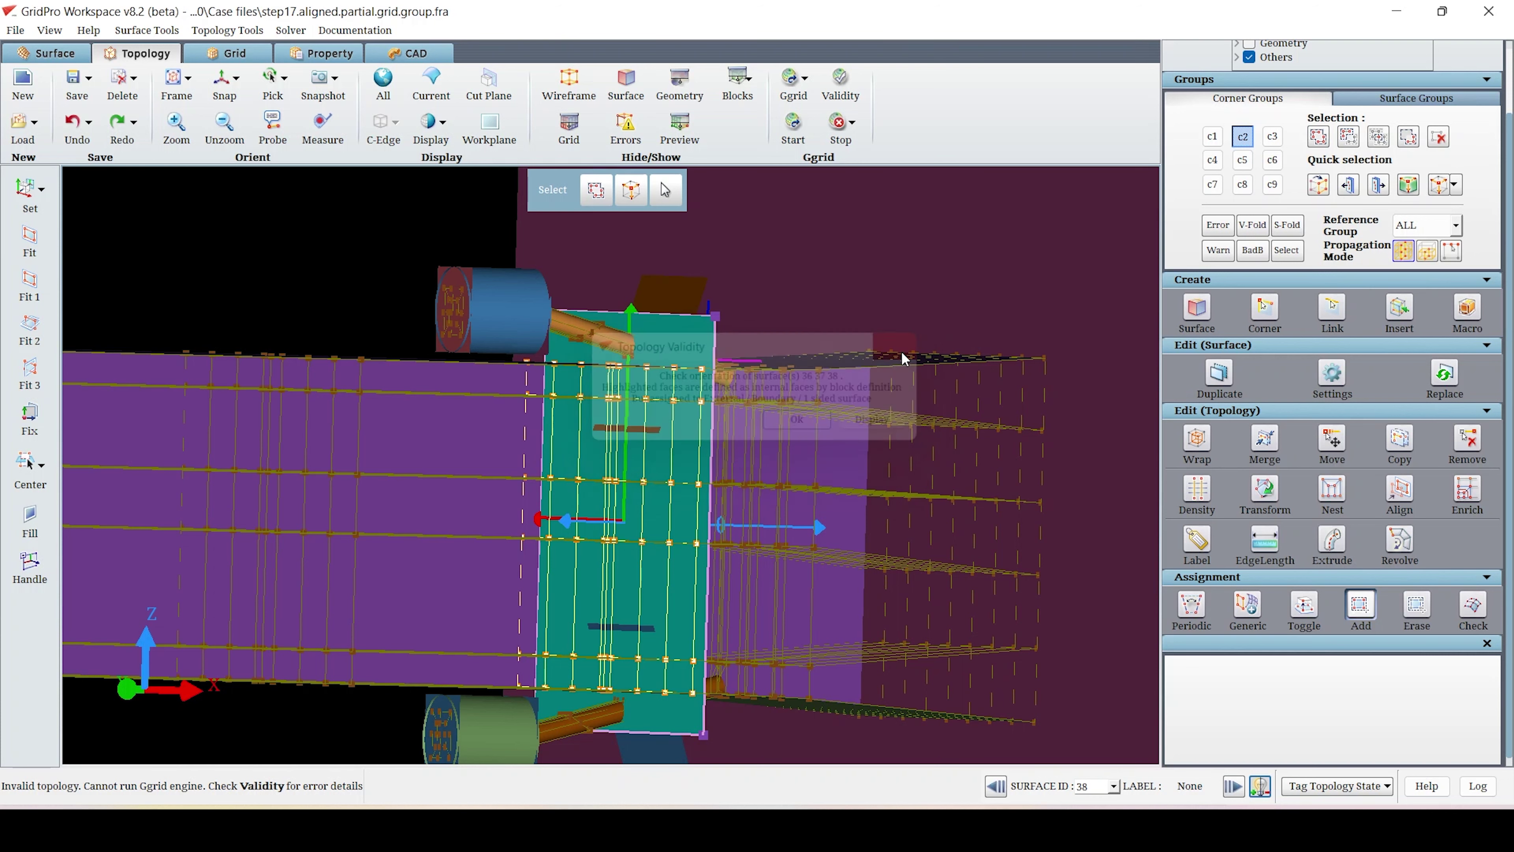
- Set the orientation of surface 38 to Interior with auto match
{"action": "left_click", "coordinate": [1333, 375]}
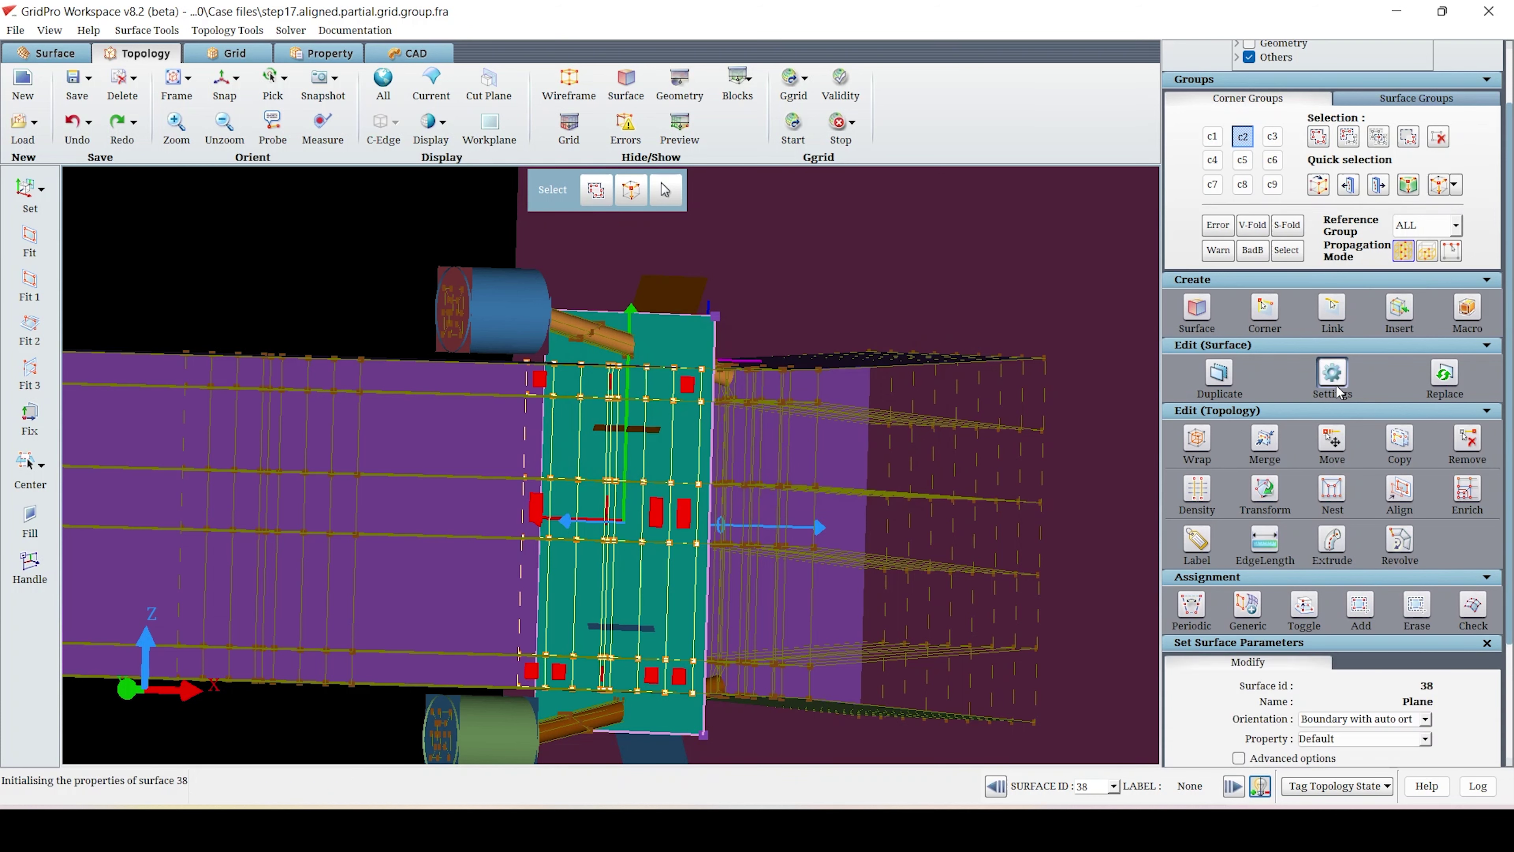
{"action": "left_click", "coordinate": [1367, 721]}
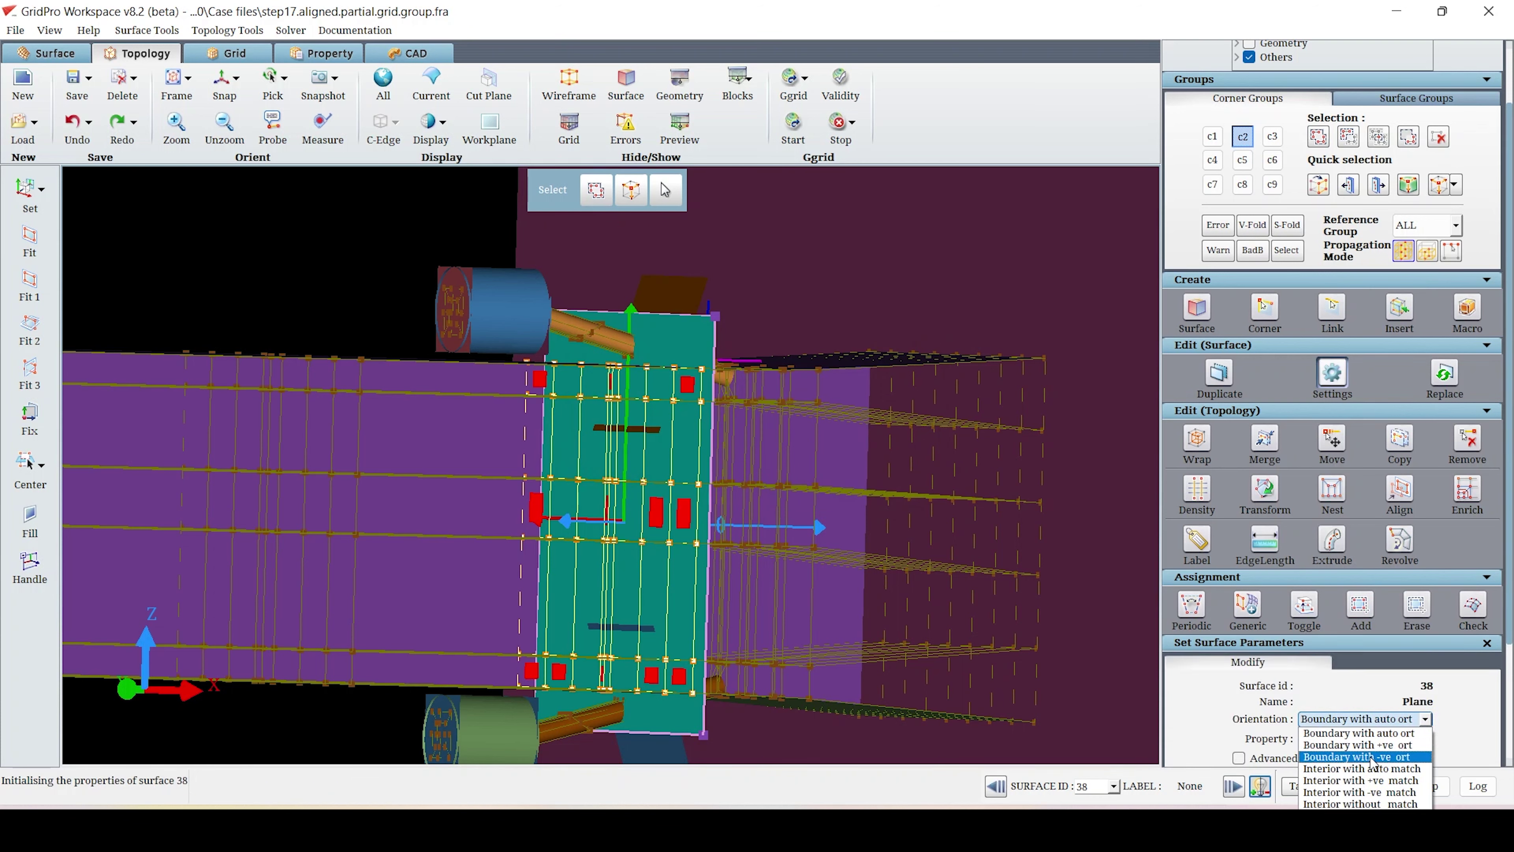
{"action": "left_click", "coordinate": [1424, 741]}
{"action": "scroll", "coordinate": [1449, 738], "scroll_direction": "down", "scroll_amount": 3}
{"action": "left_click", "coordinate": [1468, 758]}
- Apply the Interior with auto match orientation to surfaces 37 and 36 as well, and recheck the topology's validity
{"action": "left_click", "coordinate": [1112, 786]}
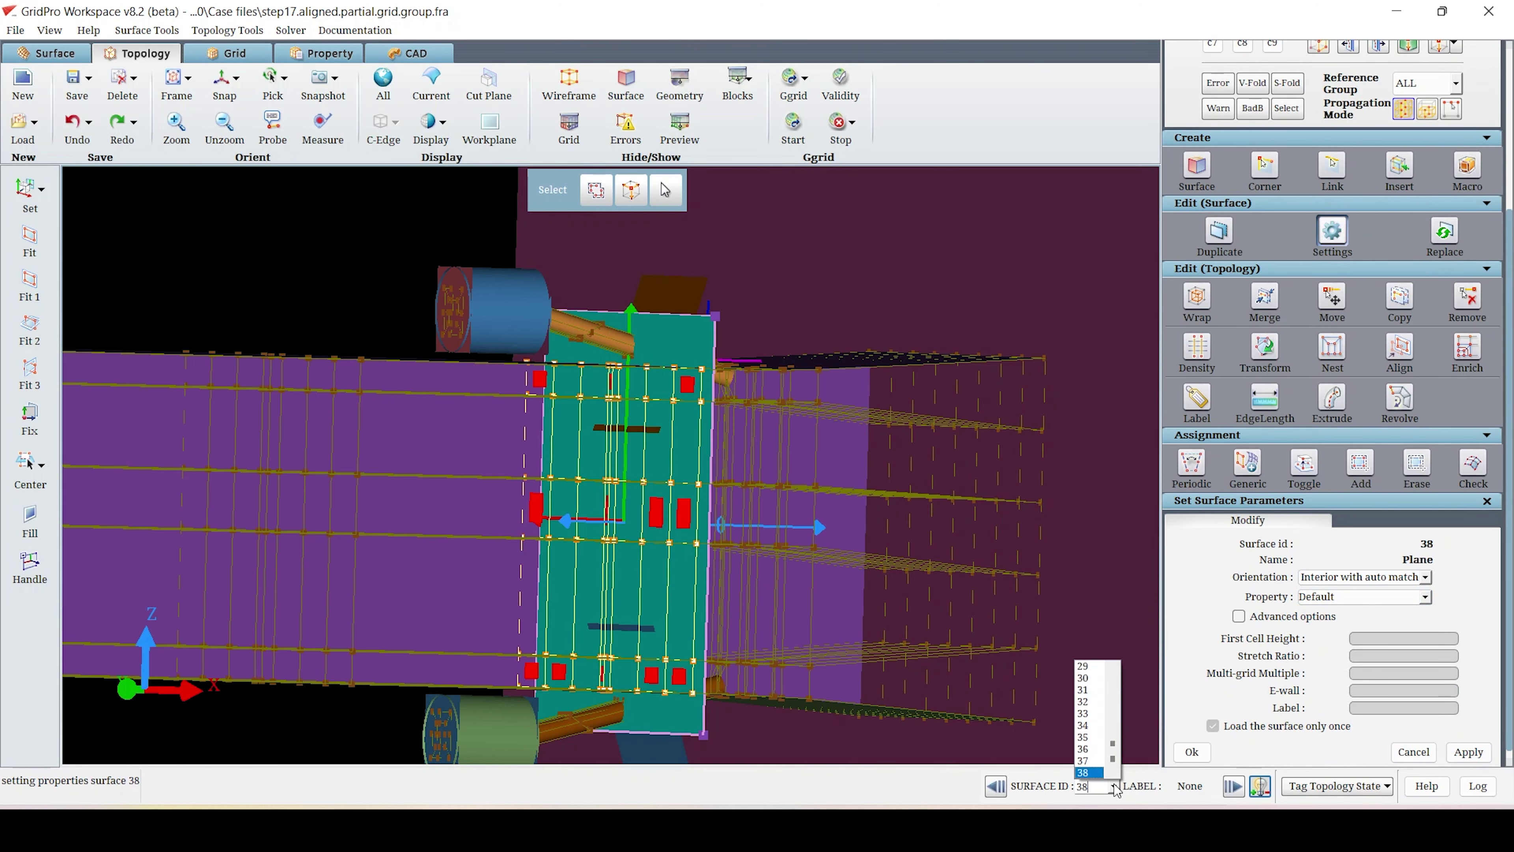
{"action": "left_click", "coordinate": [1091, 764]}
{"action": "left_click", "coordinate": [1467, 751]}
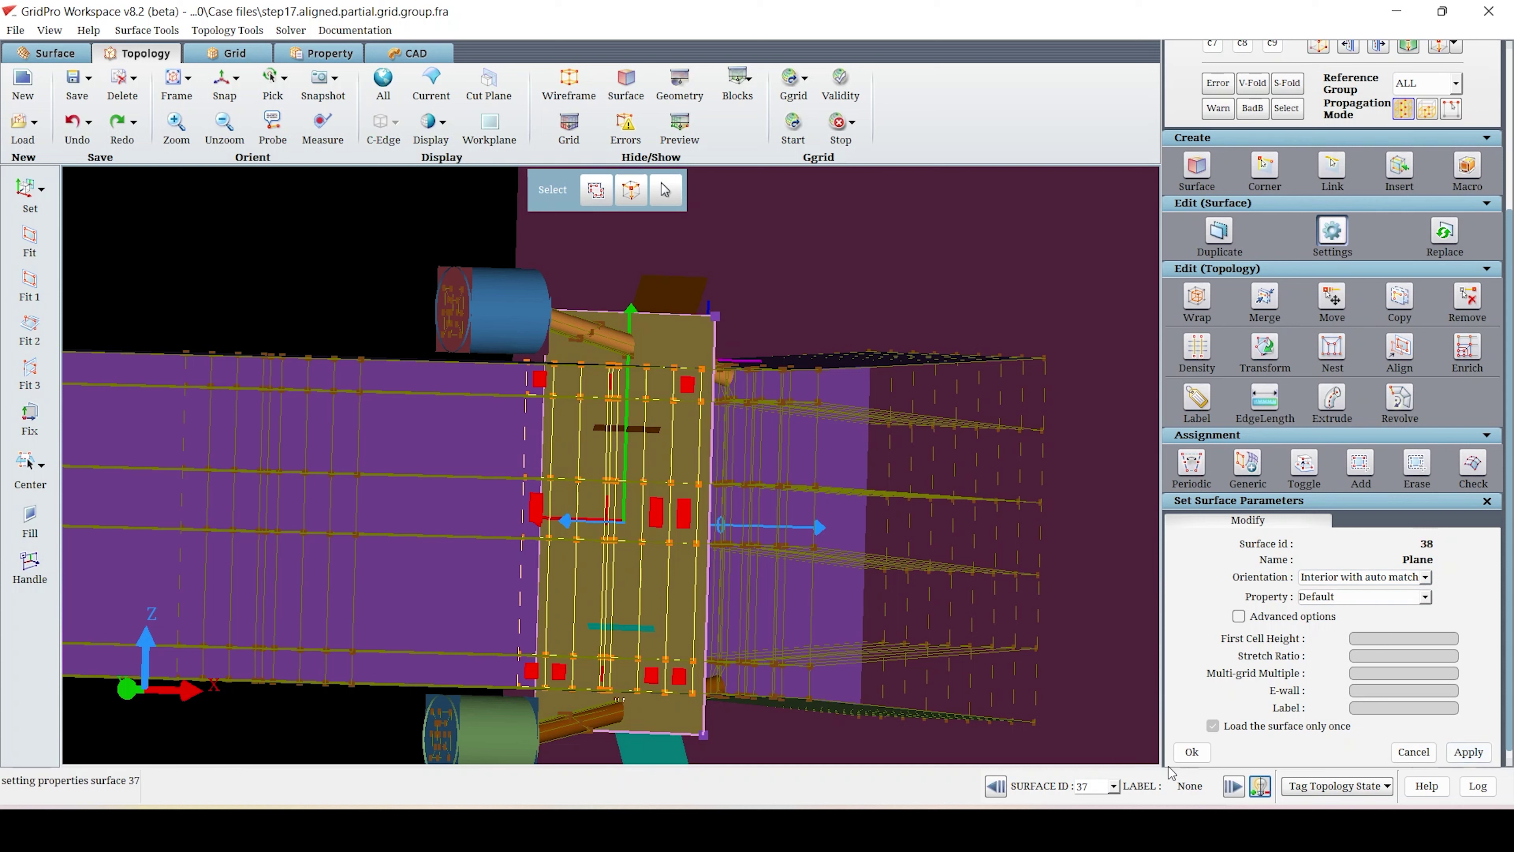
{"action": "left_click", "coordinate": [1113, 787]}
{"action": "left_click", "coordinate": [1097, 753]}
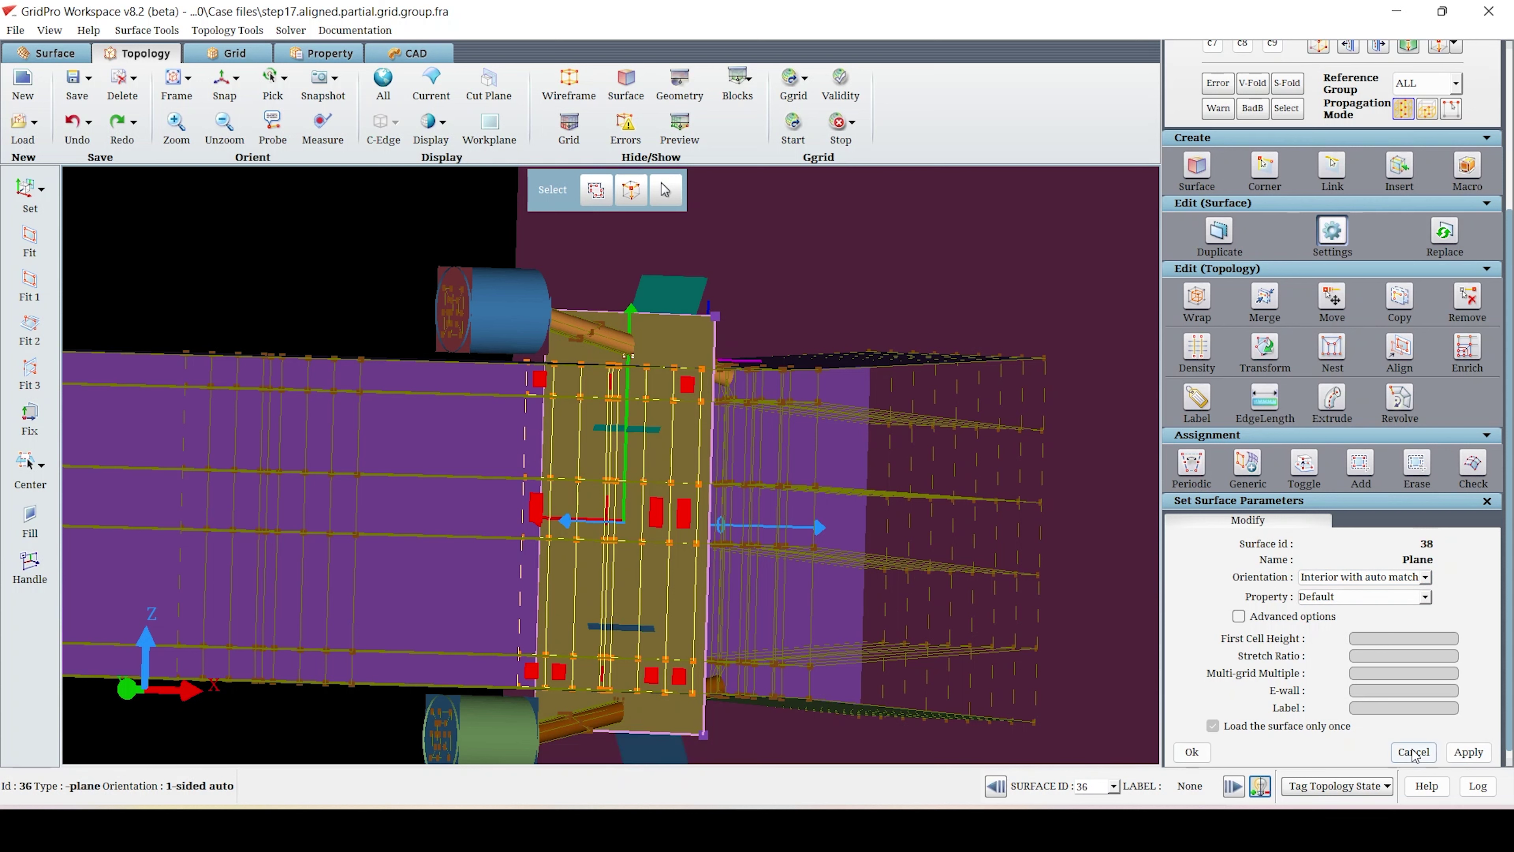
{"action": "left_click", "coordinate": [1469, 751]}
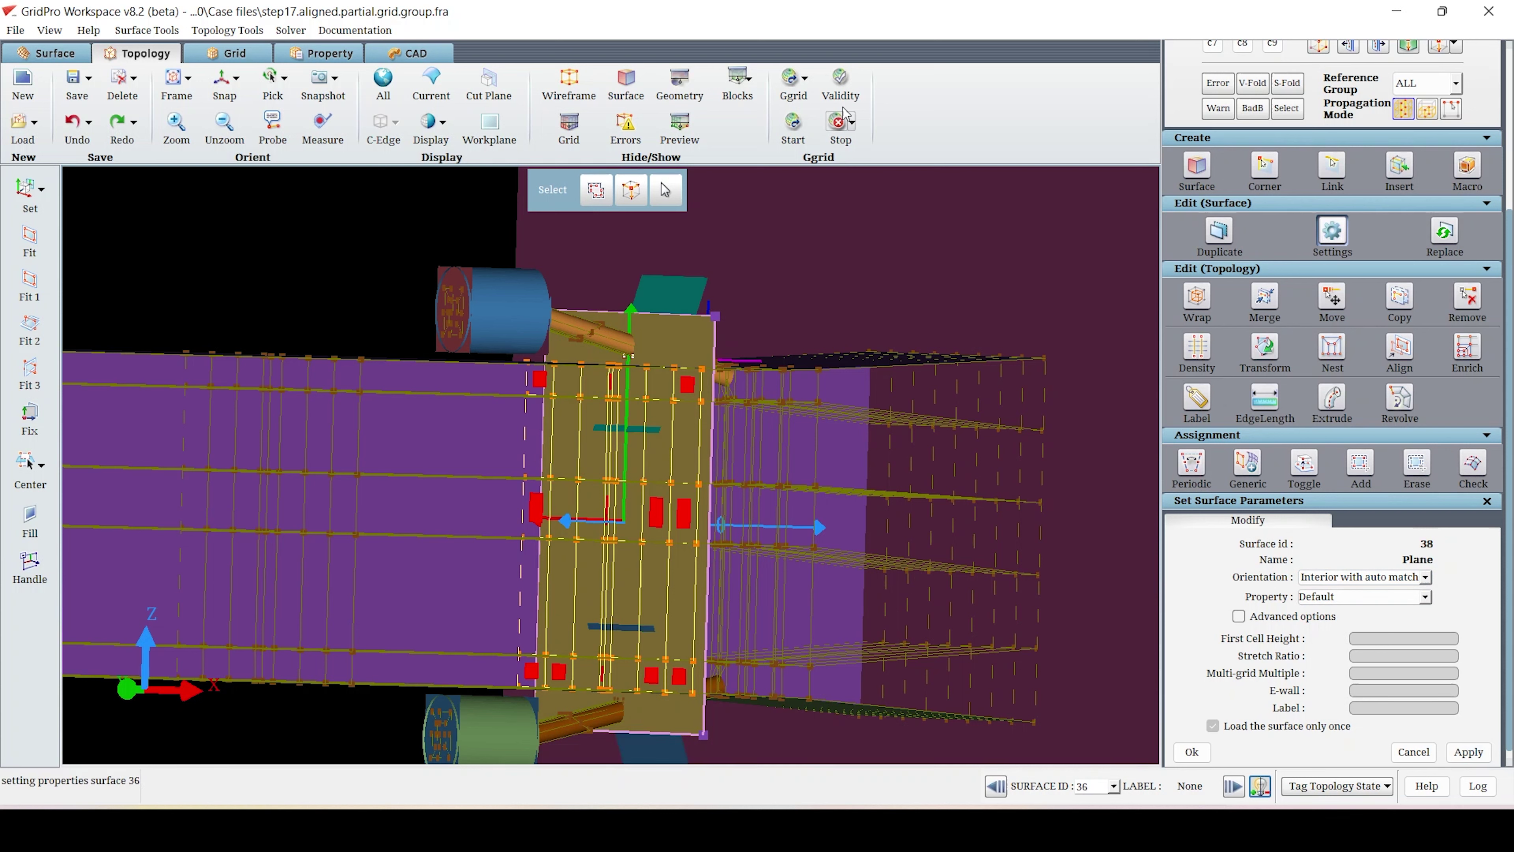
{"action": "left_click", "coordinate": [841, 89]}
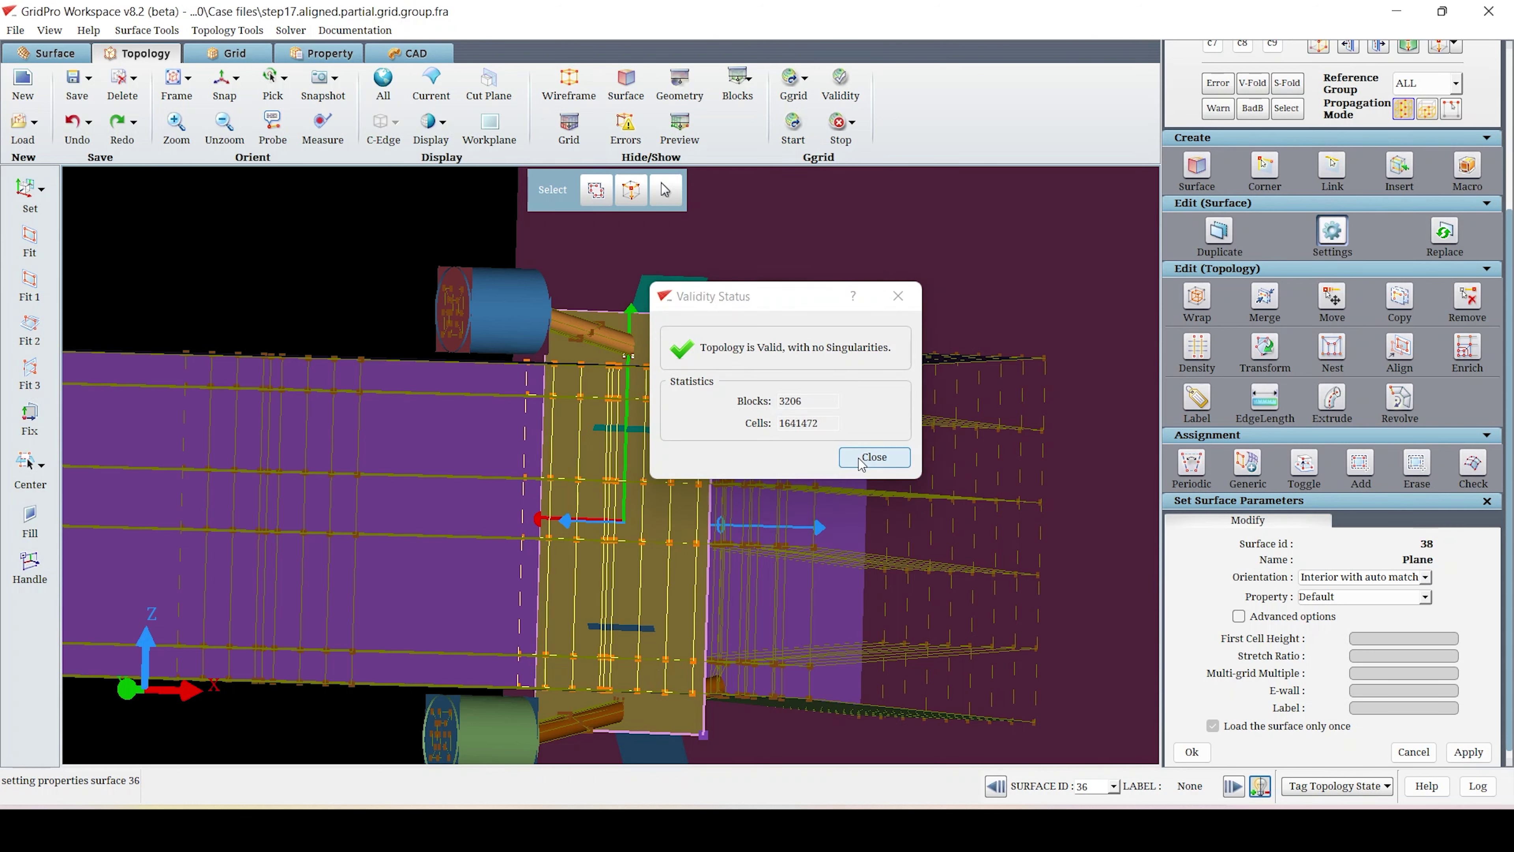
{"action": "left_click", "coordinate": [870, 459]}
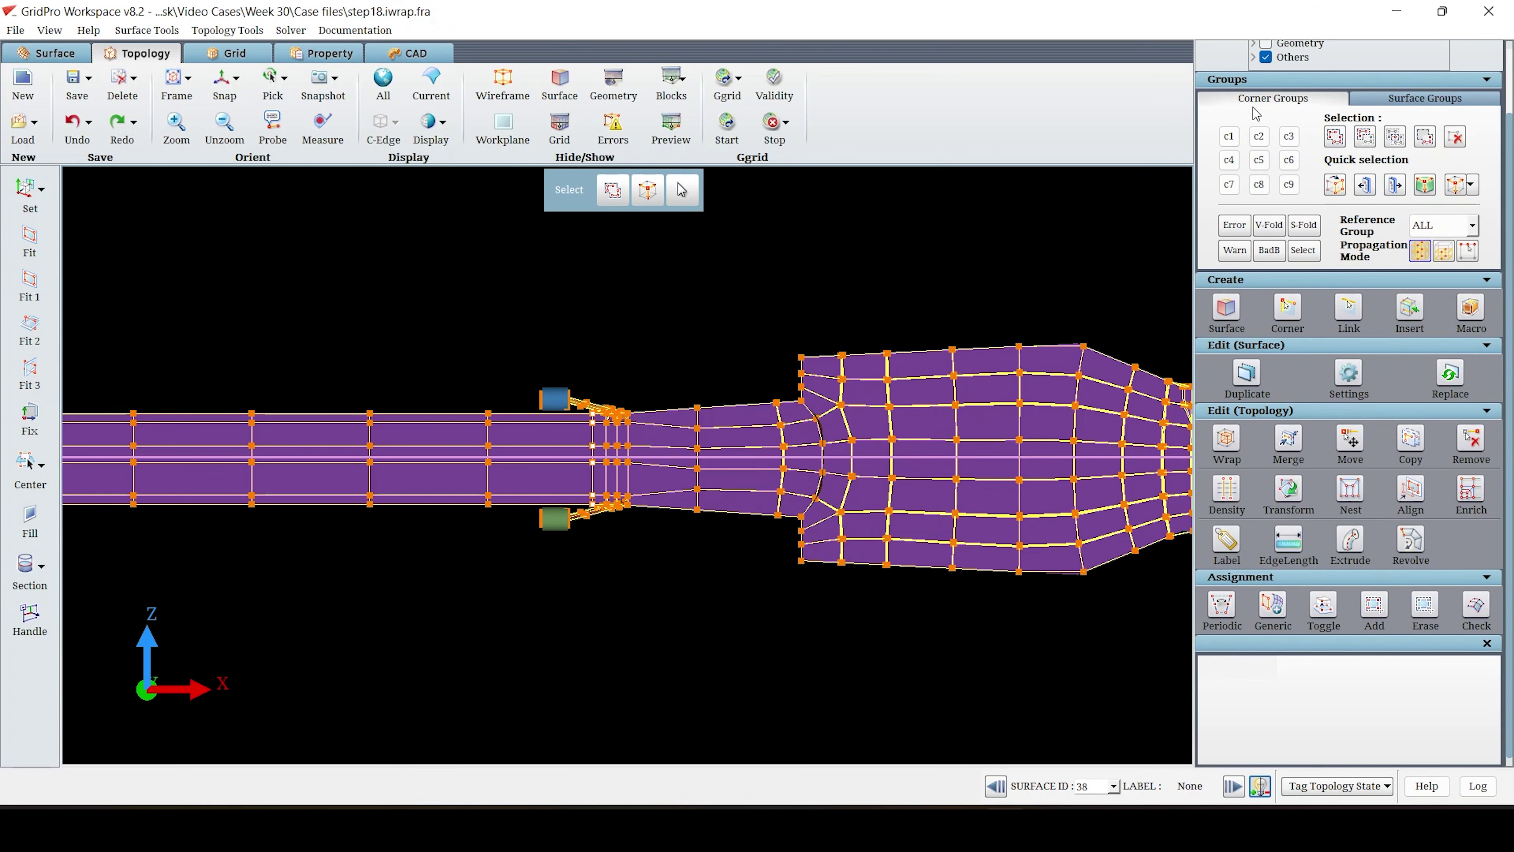
- Make c2 the current corner group and start Ggrid with the input group limited to it
{"action": "left_click", "coordinate": [1257, 141]}
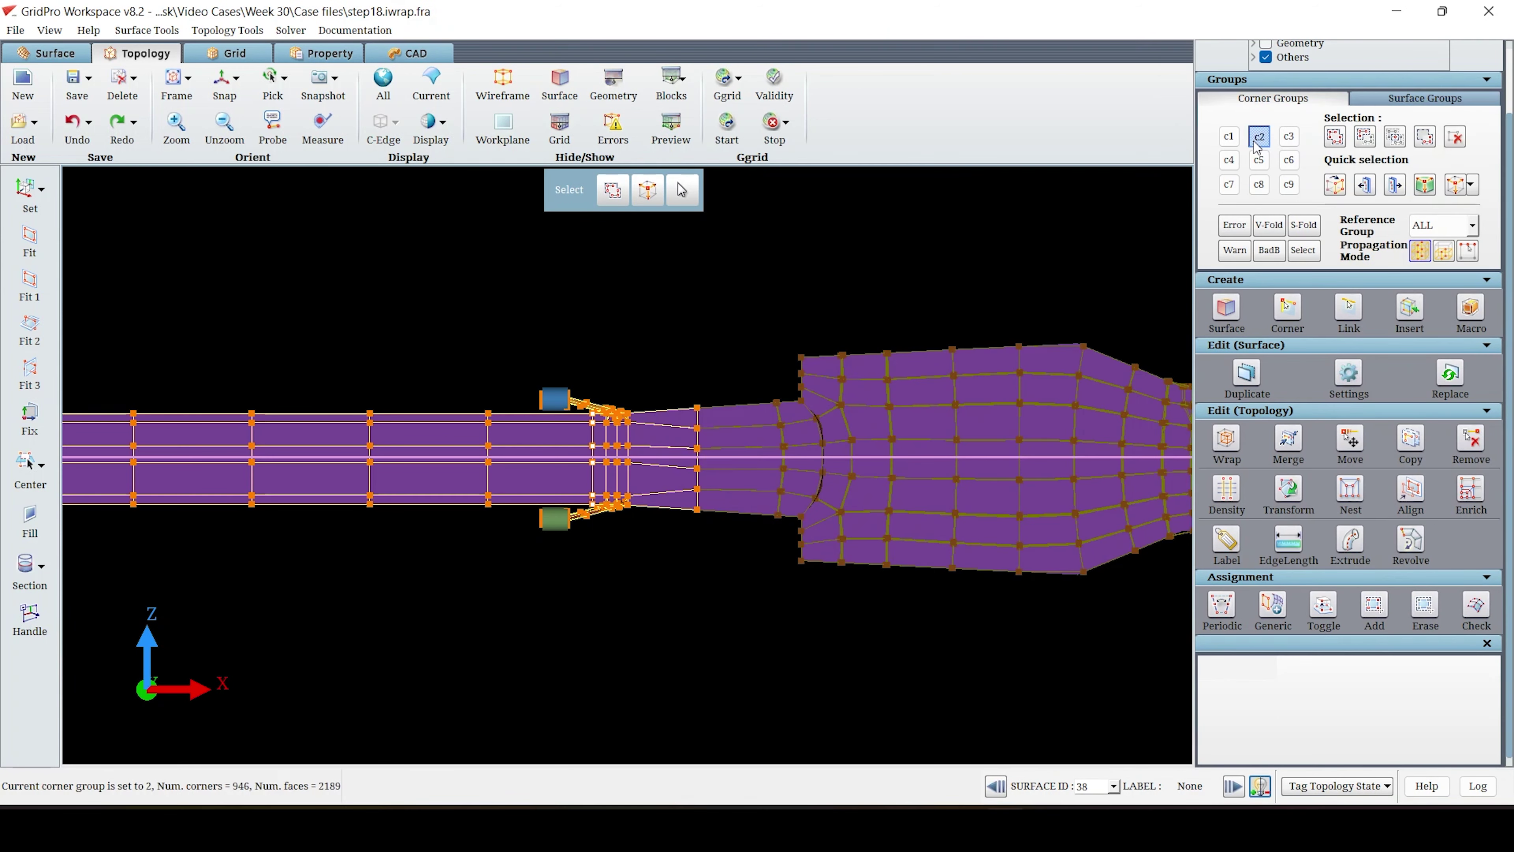
{"action": "scroll", "coordinate": [602, 438], "scroll_direction": "down", "scroll_amount": 5}
{"action": "middle_click_drag", "start_coordinate": [569, 428], "coordinate": [618, 431]}
{"action": "scroll", "coordinate": [599, 320], "scroll_direction": "up", "scroll_amount": 6}
{"action": "middle_click_drag", "start_coordinate": [600, 320], "coordinate": [885, 271]}
{"action": "left_click", "coordinate": [727, 124]}
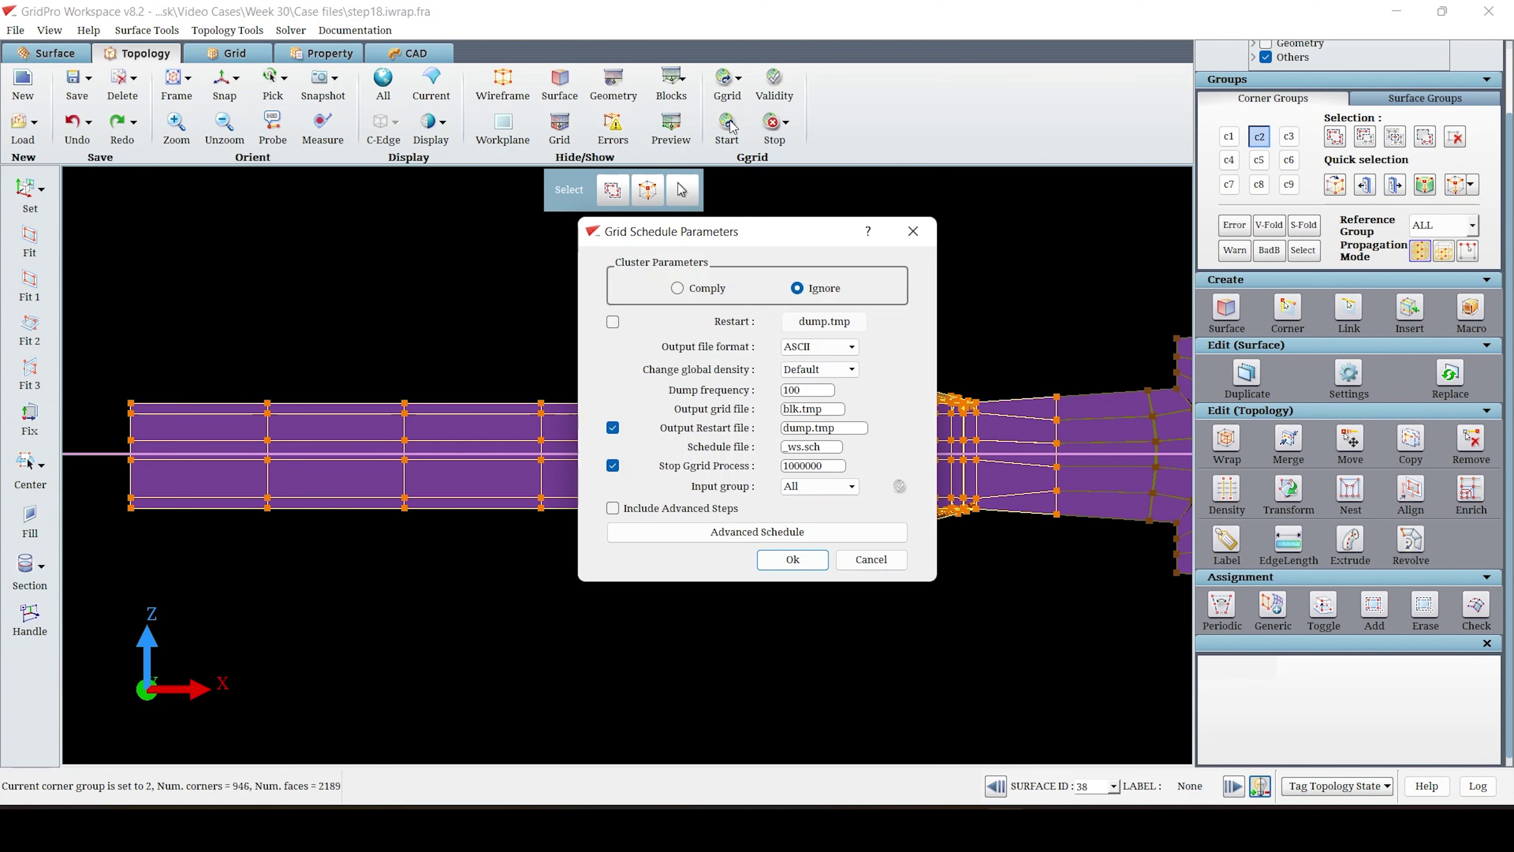
{"action": "left_click", "coordinate": [816, 486]}
{"action": "left_click", "coordinate": [804, 532]}
{"action": "left_click", "coordinate": [793, 560]}
{"action": "left_click", "coordinate": [713, 443]}
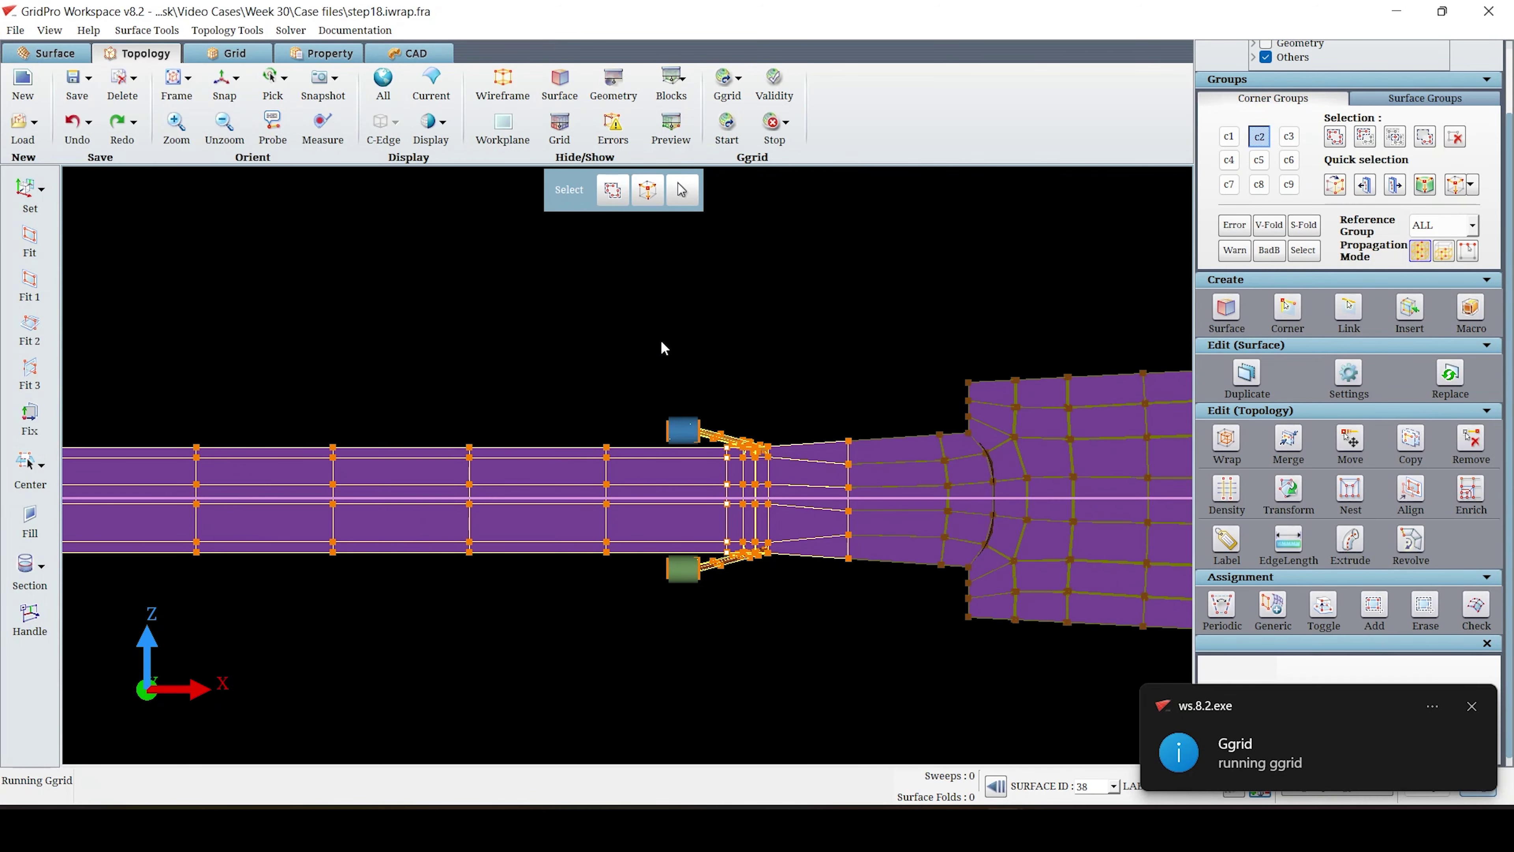
{"action": "left_click", "coordinate": [1472, 707]}
{"action": "left_click", "coordinate": [897, 419]}
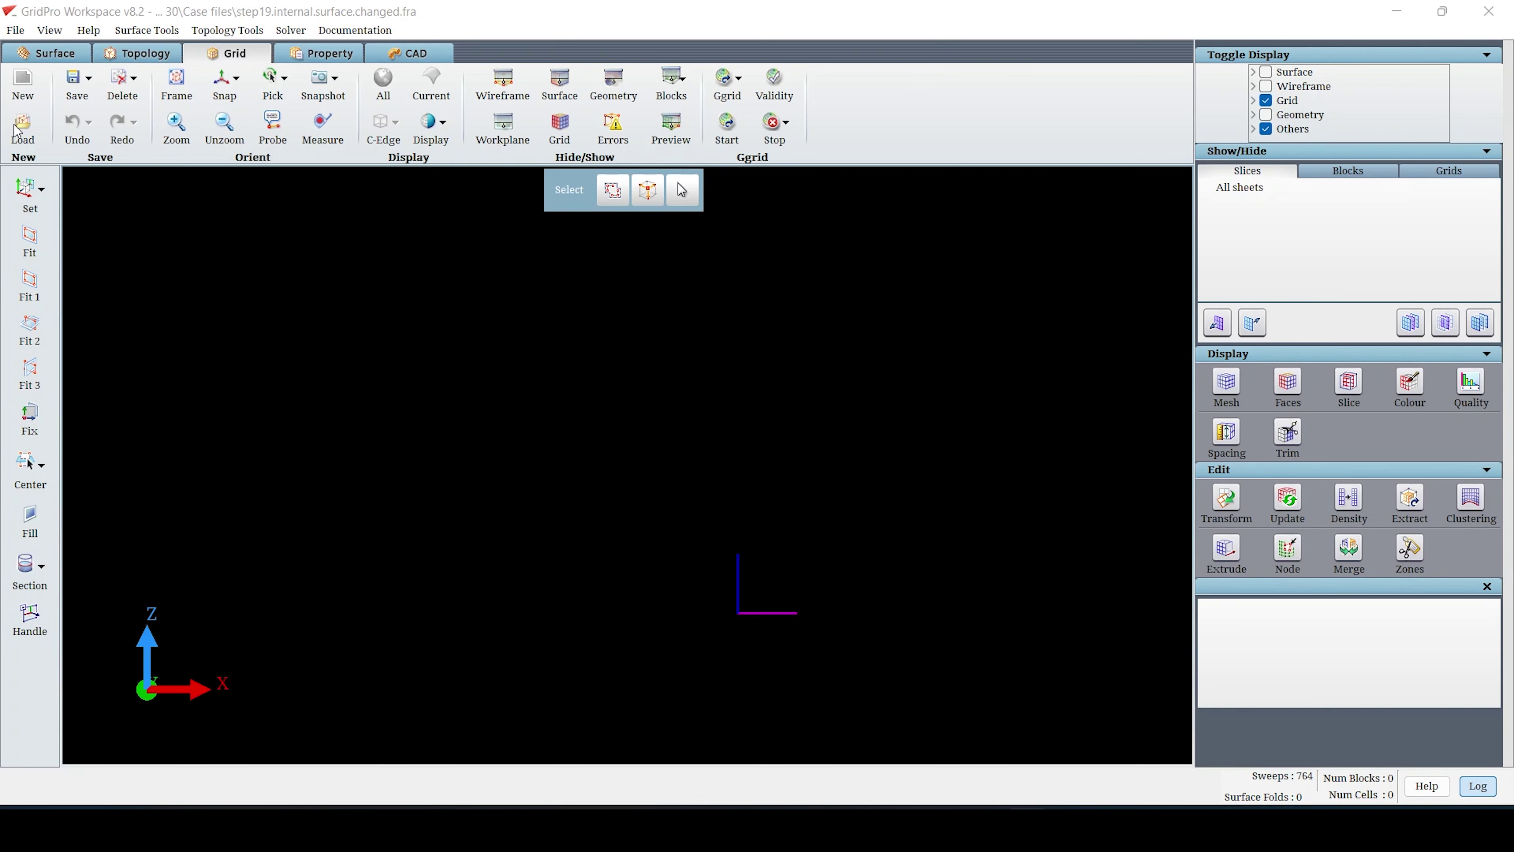
- Load the generated grid blk.tmp and examine its surface mesh around the injector junctions
{"action": "left_click", "coordinate": [17, 131]}
{"action": "double_click", "coordinate": [273, 240]}
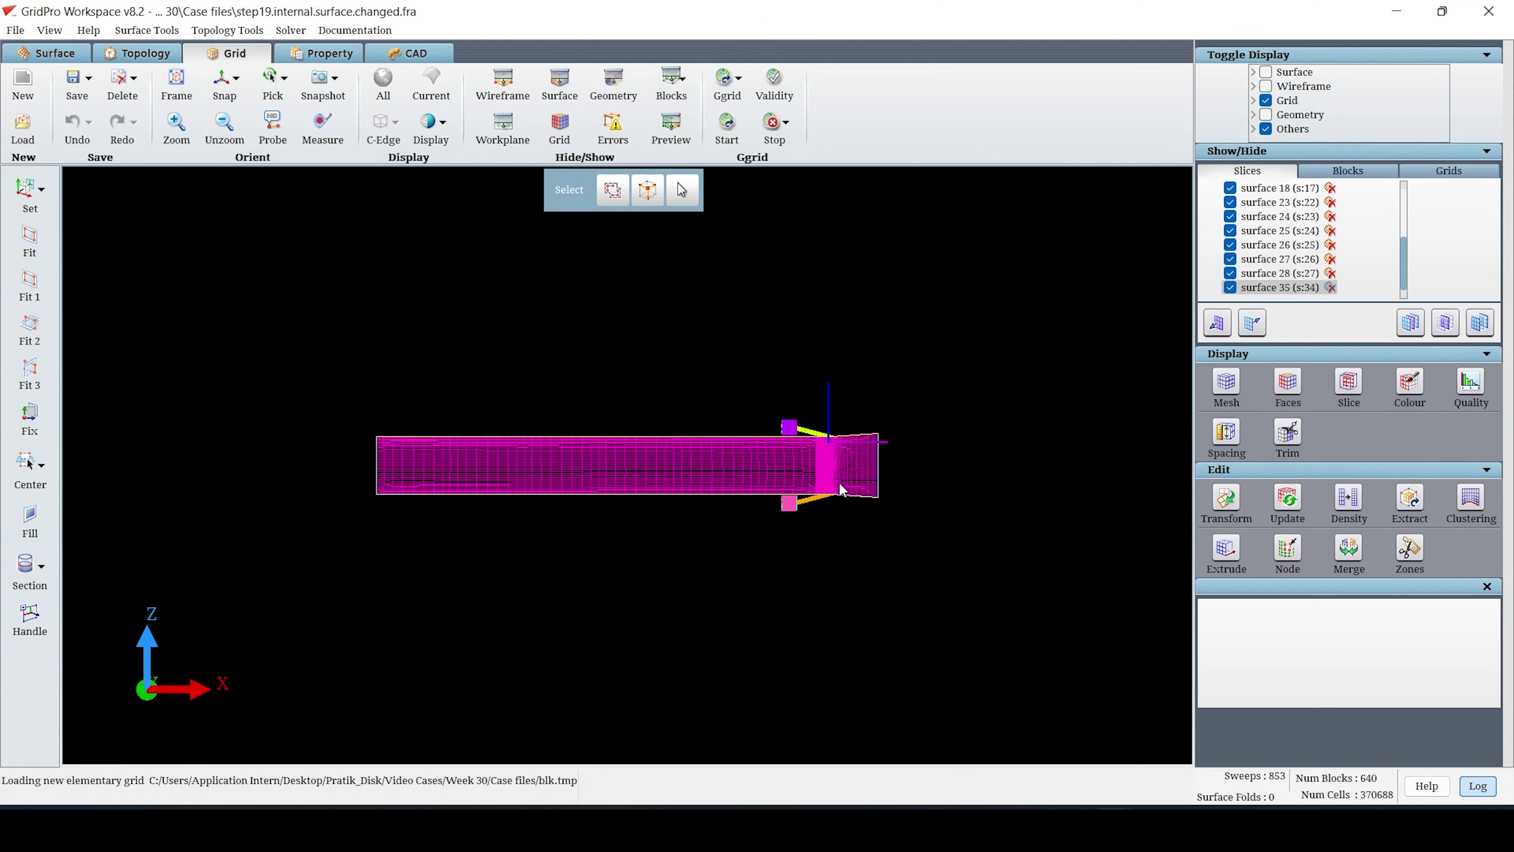
{"action": "scroll", "coordinate": [913, 484], "scroll_direction": "up", "scroll_amount": 5}
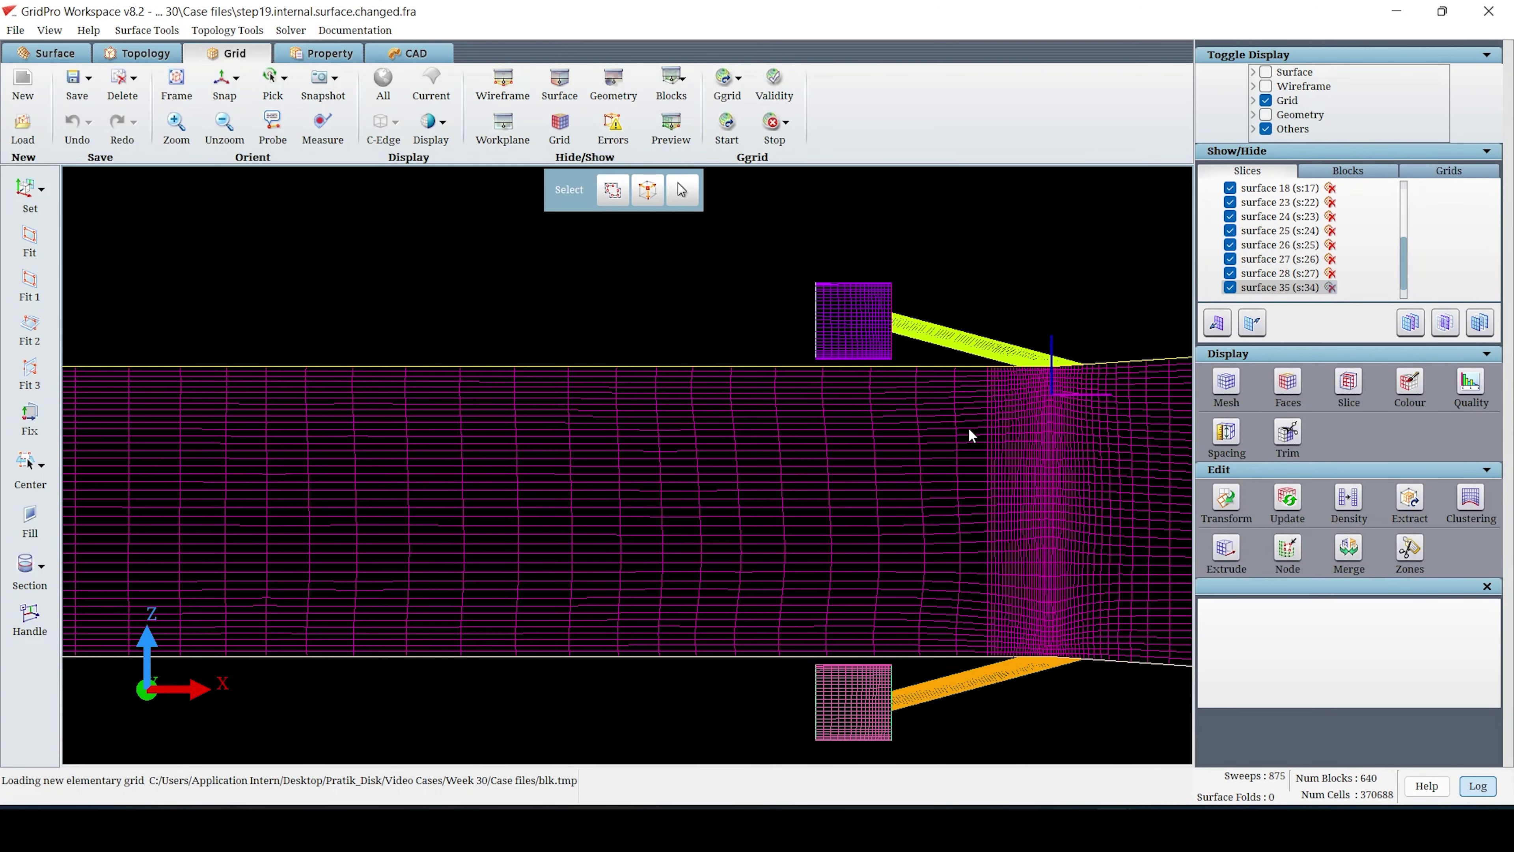
{"action": "middle_click_drag", "start_coordinate": [969, 431], "coordinate": [635, 435]}
{"action": "scroll", "coordinate": [635, 435], "scroll_direction": "up", "scroll_amount": 2}
{"action": "left_click_drag", "start_coordinate": [789, 413], "coordinate": [644, 573]}
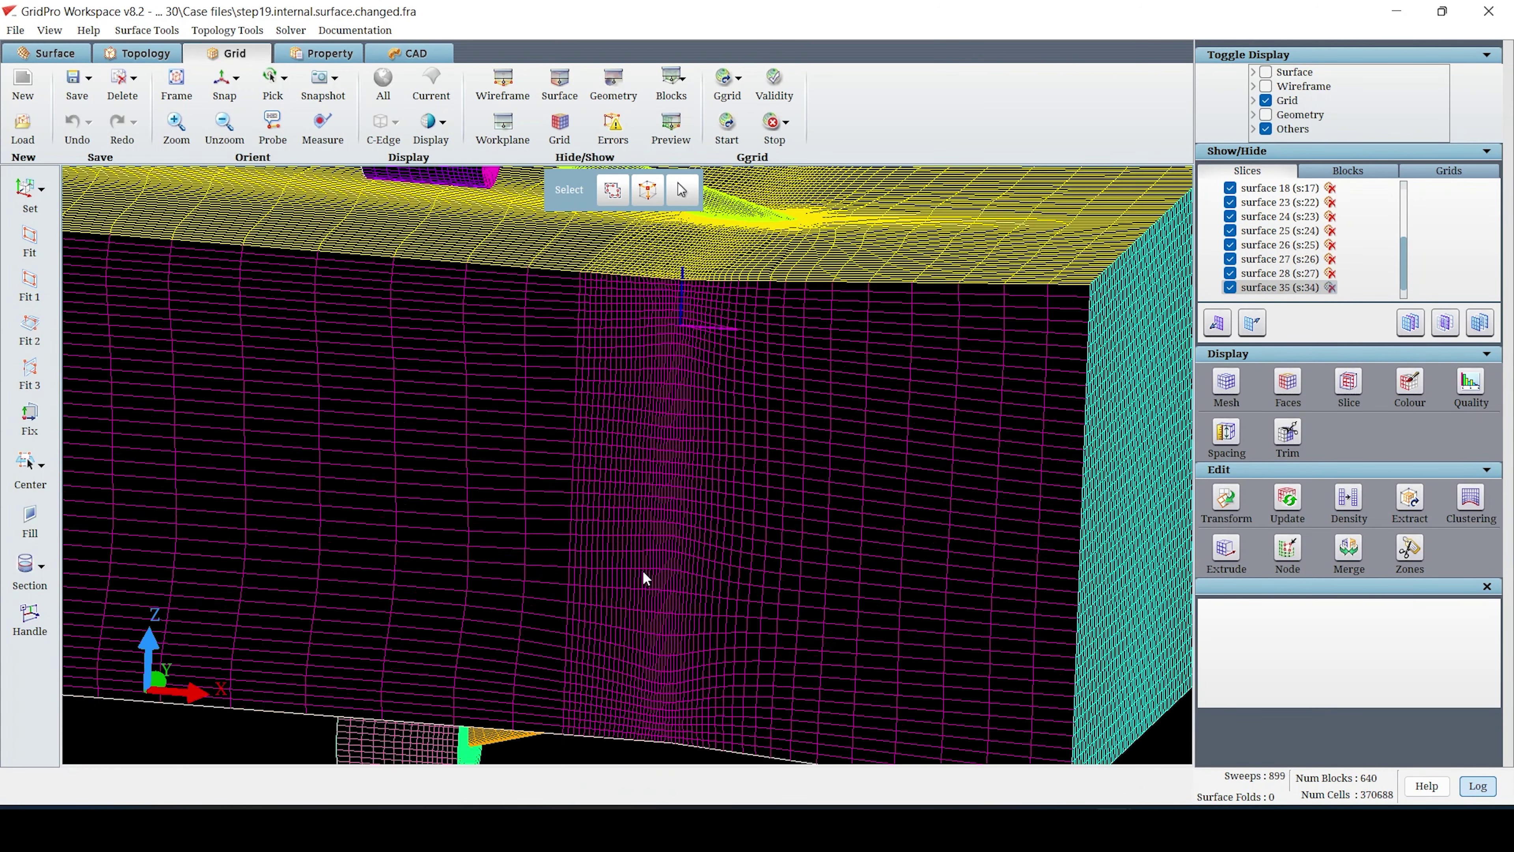
{"action": "scroll", "coordinate": [756, 417], "scroll_direction": "down", "scroll_amount": 2}
{"action": "left_click_drag", "start_coordinate": [753, 410], "coordinate": [751, 536]}
{"action": "scroll", "coordinate": [751, 477], "scroll_direction": "up", "scroll_amount": 8}
- Create a lengthwise grid slice through the upper injector's junction and view it square to the XZ plane
{"action": "left_click", "coordinate": [1349, 383]}
{"action": "left_click", "coordinate": [992, 418]}
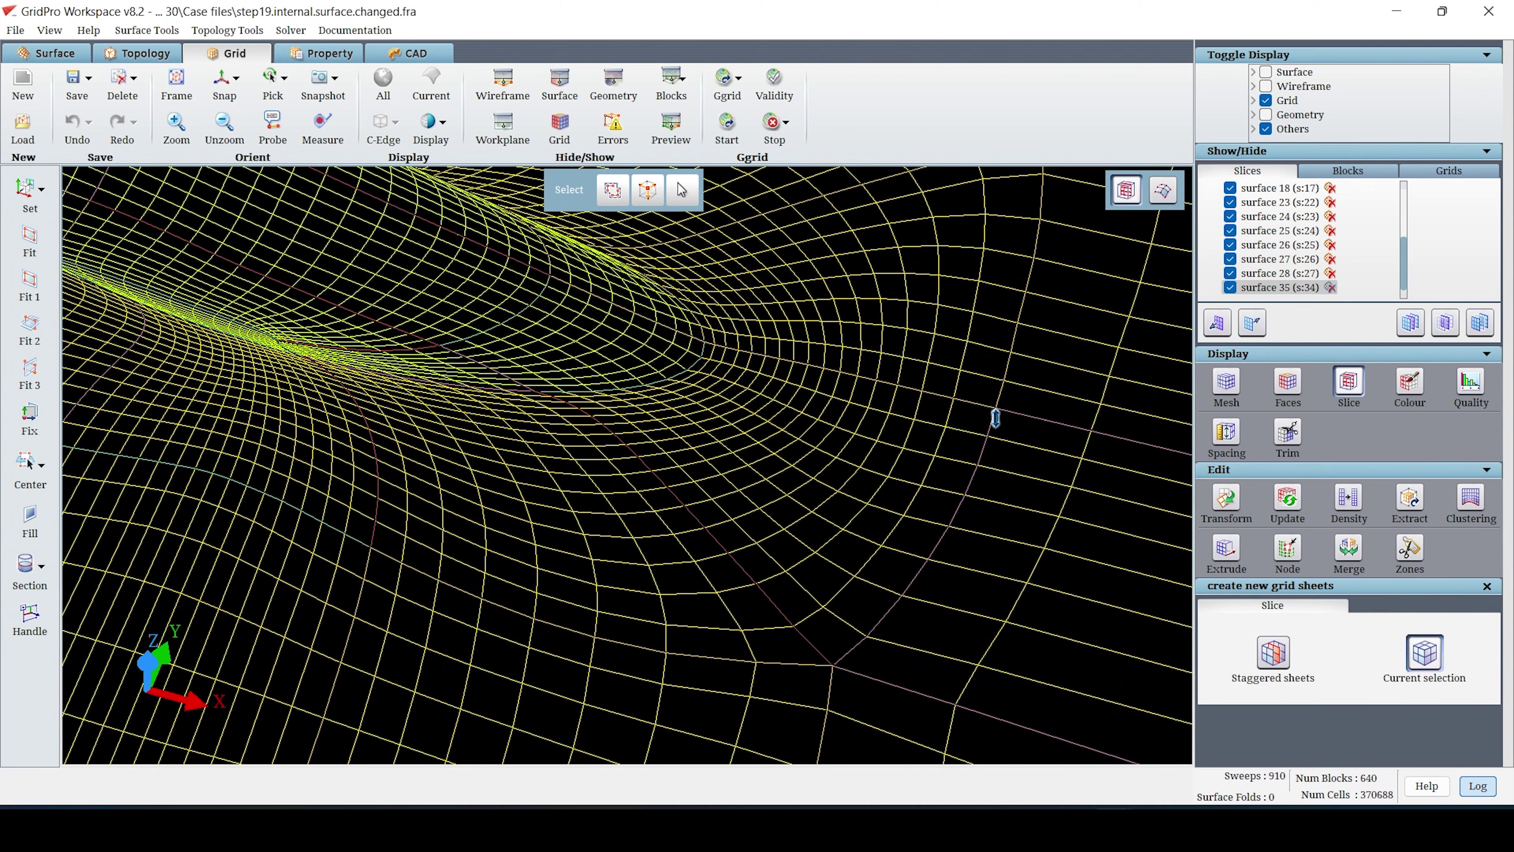
{"action": "scroll", "coordinate": [1018, 437], "scroll_direction": "down", "scroll_amount": 3}
{"action": "scroll", "coordinate": [1018, 438], "scroll_direction": "down", "scroll_amount": 4}
{"action": "left_click_drag", "start_coordinate": [1018, 437], "coordinate": [690, 287]}
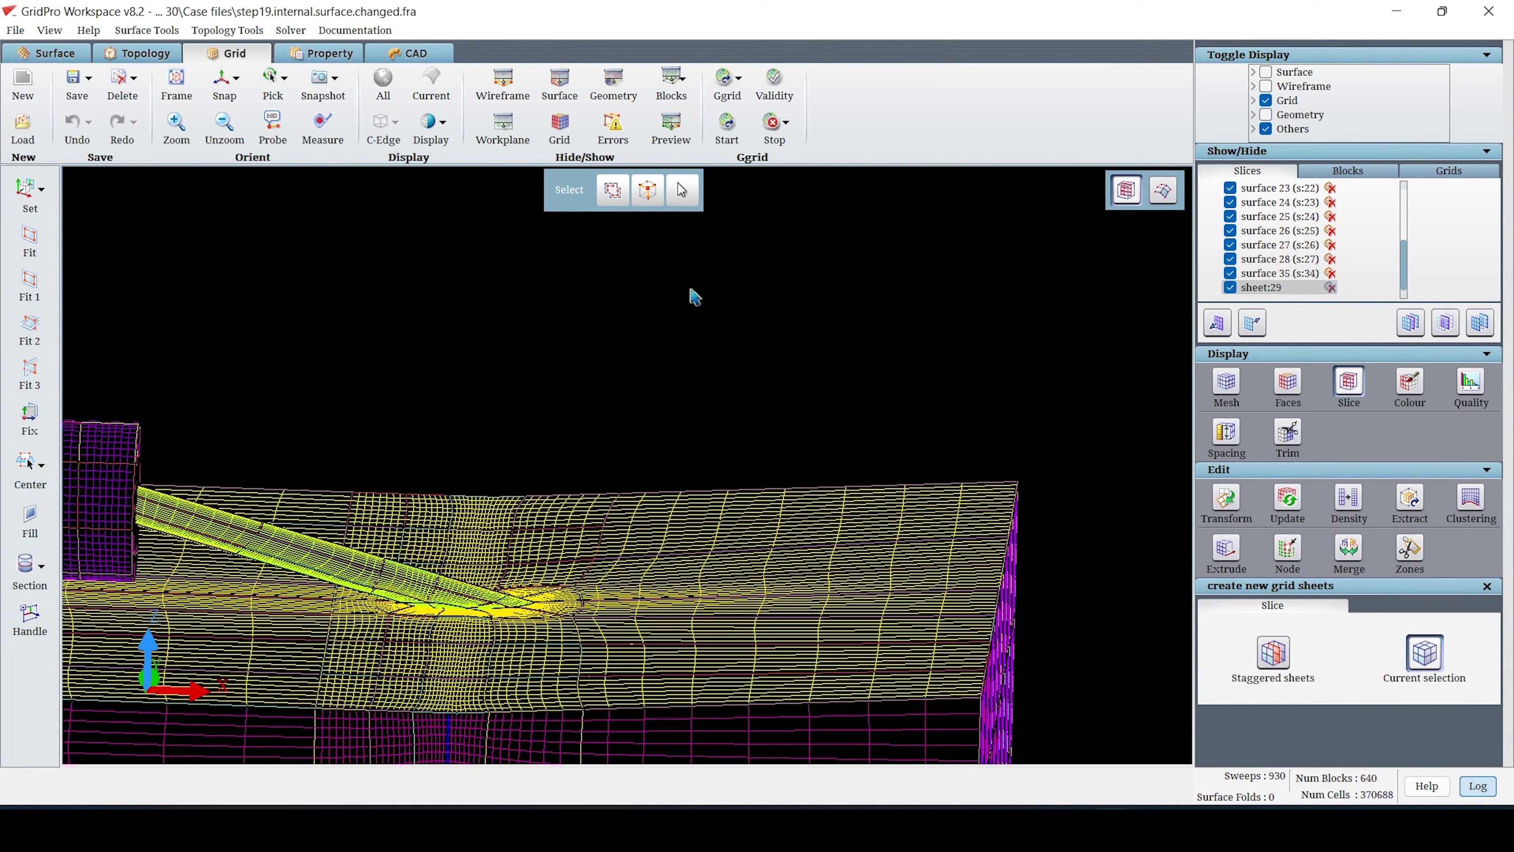
{"action": "middle_click_drag", "start_coordinate": [541, 444], "coordinate": [661, 257]}
{"action": "left_click", "coordinate": [225, 84]}
{"action": "middle_click_drag", "start_coordinate": [354, 245], "coordinate": [409, 149]}
- Hide the blk.tmp block display and examine the grid slice where the upper injector meets the duct
{"action": "left_click", "coordinate": [1445, 322]}
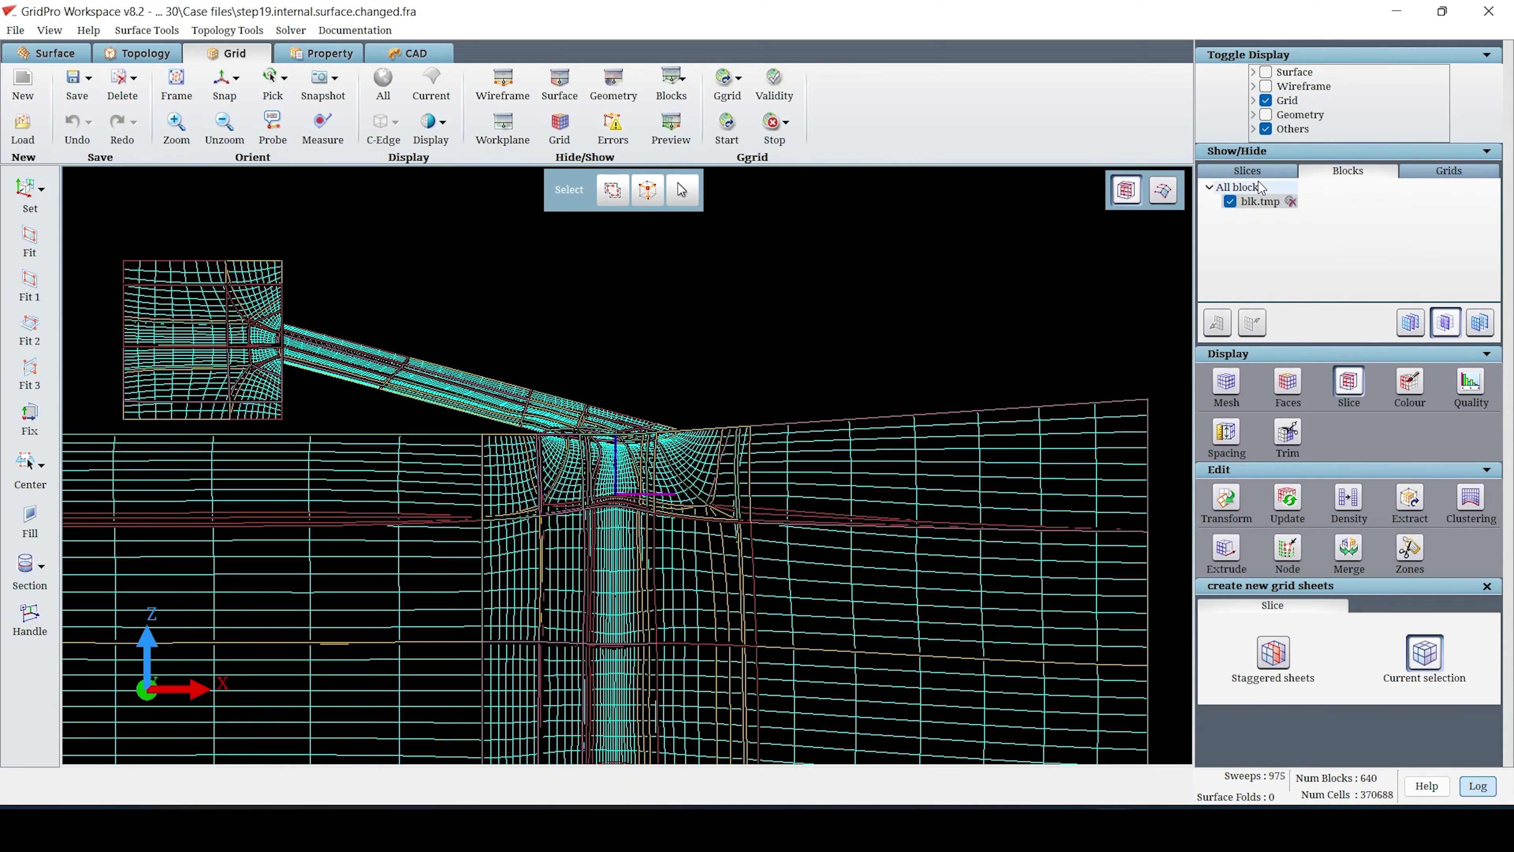
{"action": "scroll", "coordinate": [725, 427], "scroll_direction": "up", "scroll_amount": 5}
{"action": "middle_click_drag", "start_coordinate": [622, 417], "coordinate": [737, 463]}
{"action": "scroll", "coordinate": [688, 478], "scroll_direction": "up", "scroll_amount": 3}
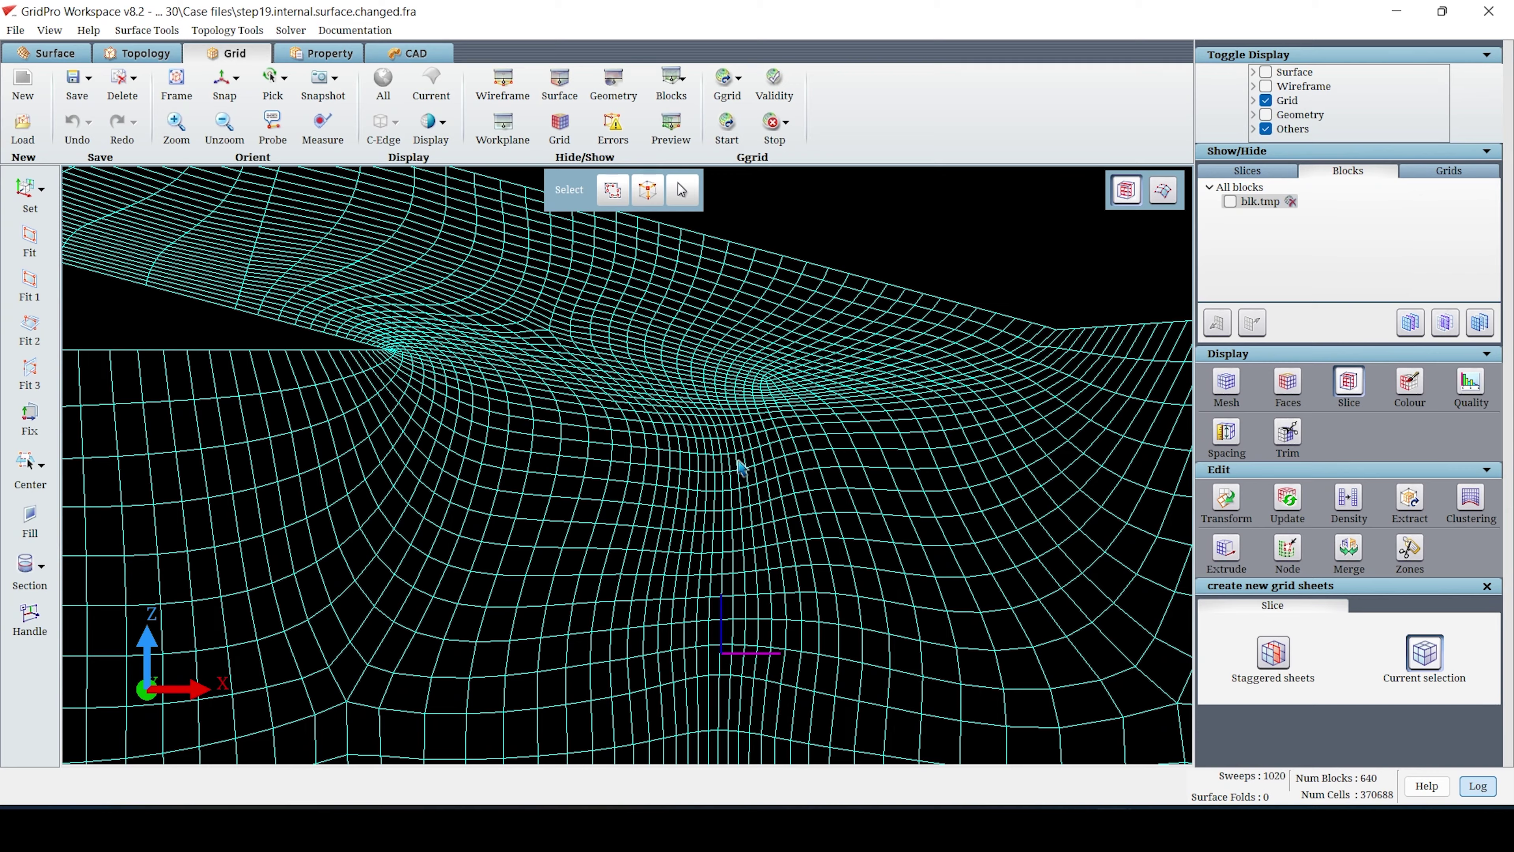
{"action": "scroll", "coordinate": [722, 459], "scroll_direction": "down", "scroll_amount": 1}
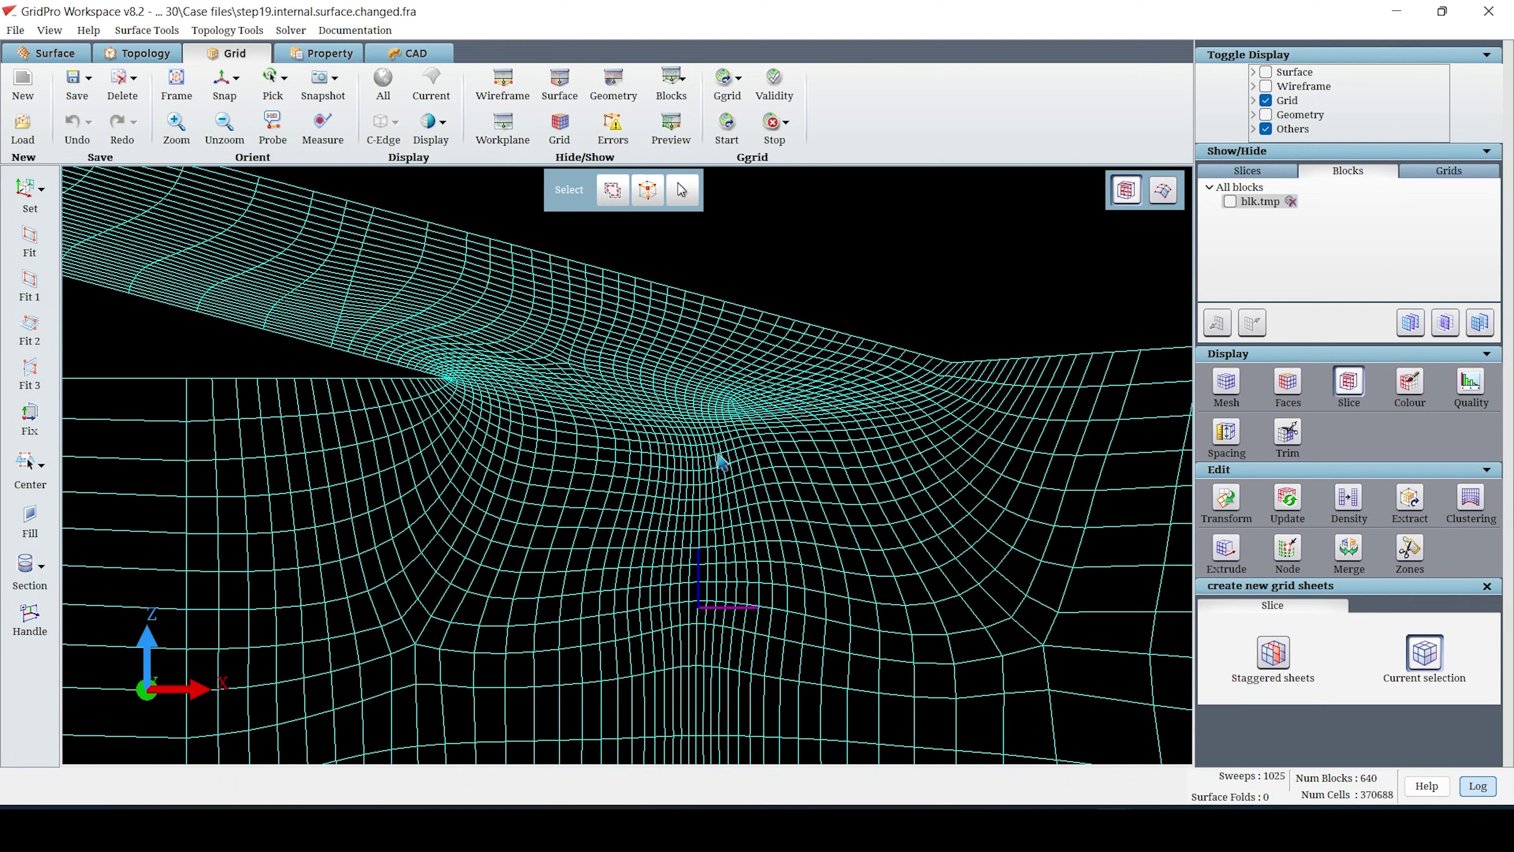
- Reload the grid in manual update mode as Ggrid progresses, examining the slice's mesh lines at the upper injector junction
{"action": "left_click", "coordinate": [1286, 501]}
{"action": "left_click", "coordinate": [1433, 662]}
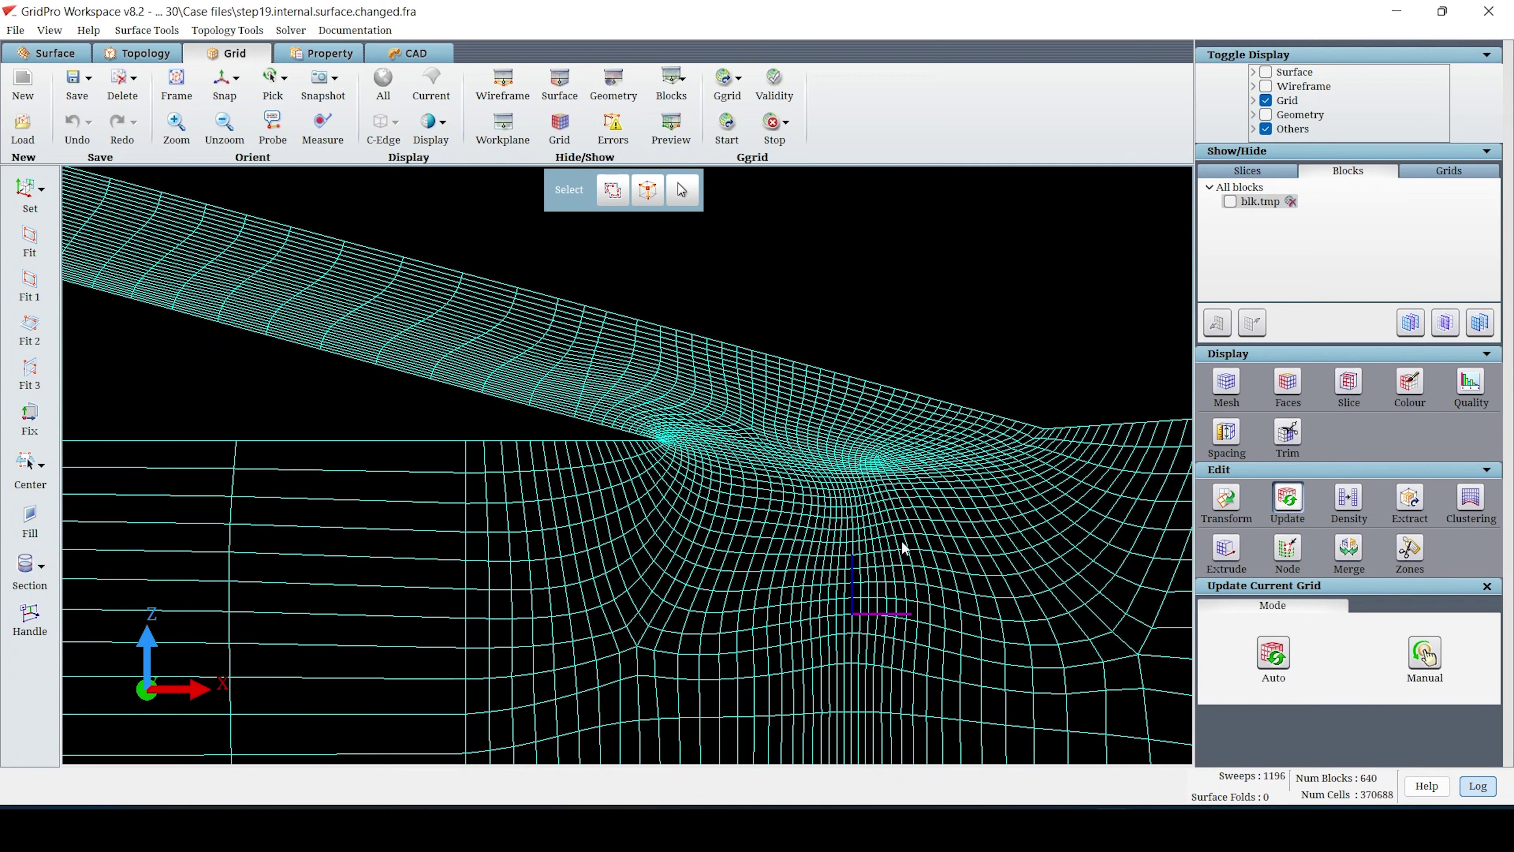
{"action": "mouse_move", "coordinate": [939, 565]}
{"action": "middle_mouse_down"}
{"action": "mouse_move", "coordinate": [763, 539]}
{"action": "mouse_move", "coordinate": [801, 577]}
{"action": "mouse_move", "coordinate": [1008, 635]}
{"action": "mouse_move", "coordinate": [929, 602]}
{"action": "mouse_move", "coordinate": [666, 549]}
{"action": "middle_mouse_up"}
{"action": "scroll", "coordinate": [748, 525], "scroll_direction": "down", "scroll_amount": 5}
{"action": "scroll", "coordinate": [748, 525], "scroll_direction": "up", "scroll_amount": 5}
{"action": "scroll", "coordinate": [797, 550], "scroll_direction": "up", "scroll_amount": 6}
{"action": "scroll", "coordinate": [666, 550], "scroll_direction": "down", "scroll_amount": 6}
{"action": "middle_click_drag", "start_coordinate": [809, 613], "coordinate": [779, 532]}
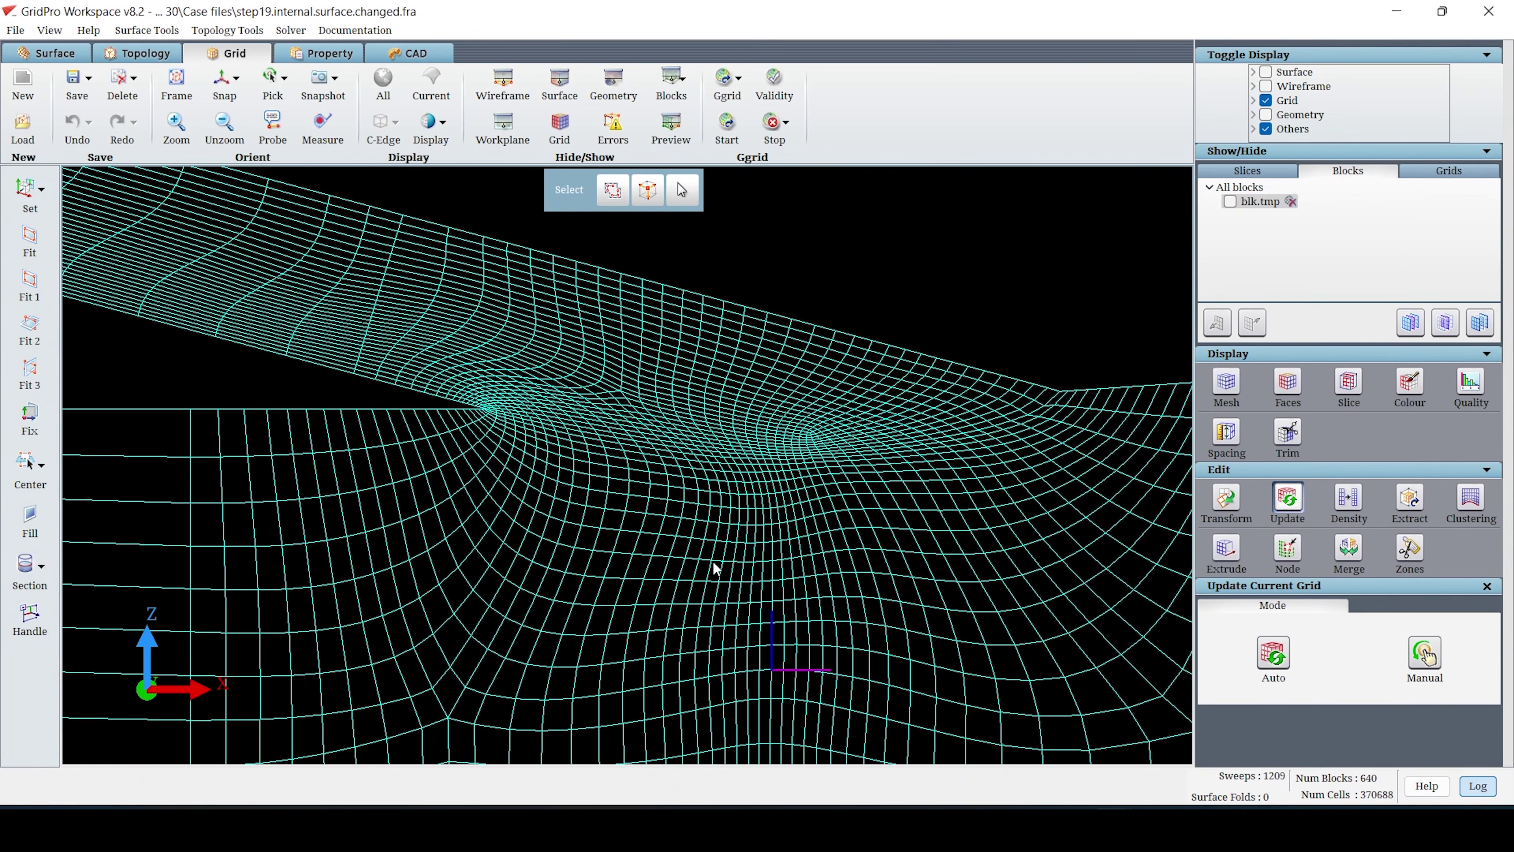
{"action": "left_click", "coordinate": [1425, 653]}
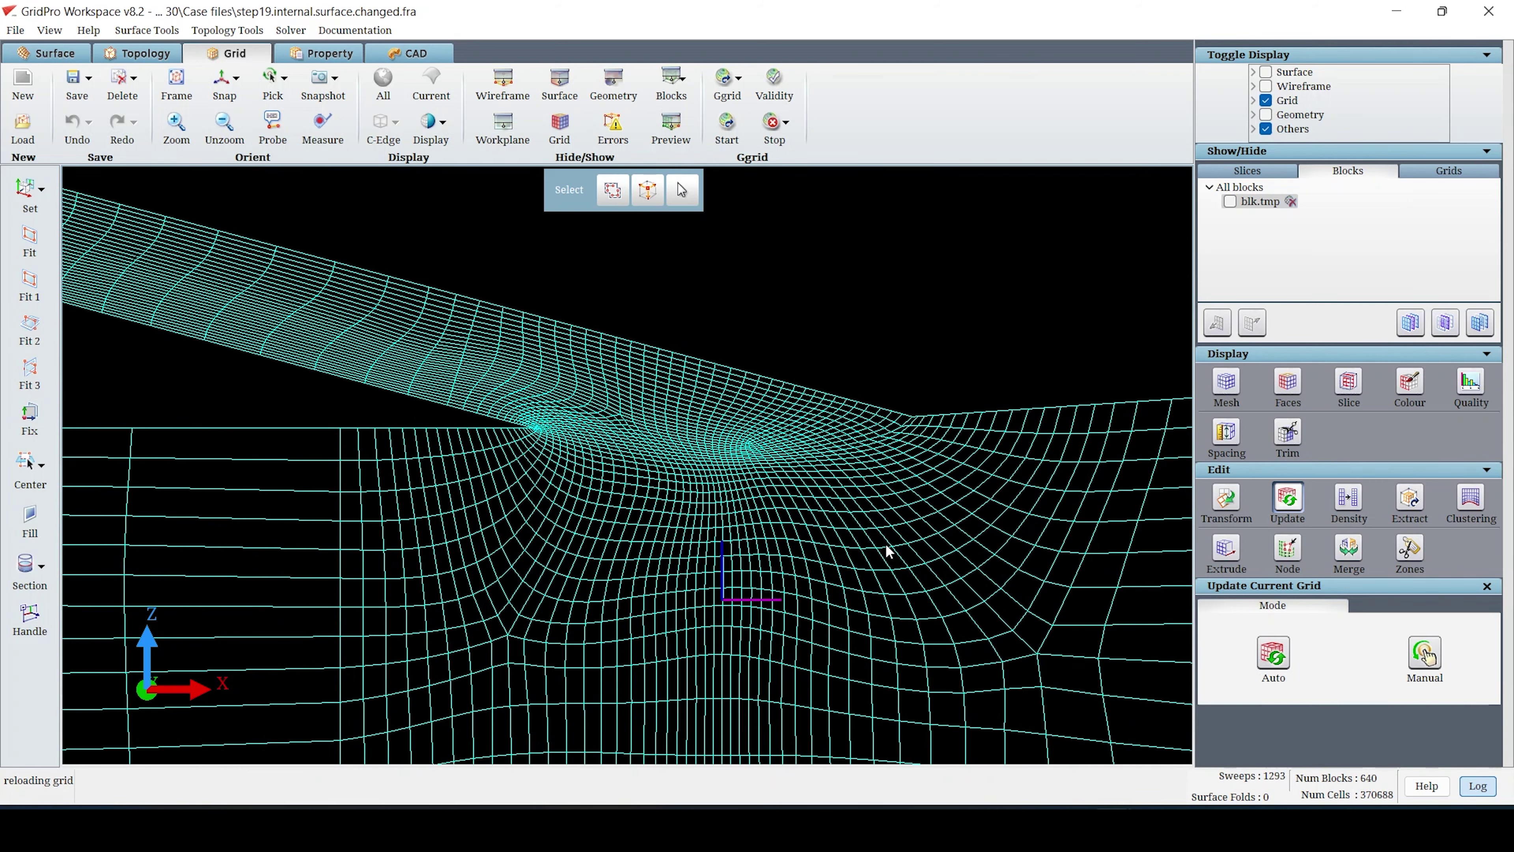
- Examine the grid slice's mesh lines at the lower injector junction and along the duct, and manually reload the grid
{"action": "right_click_drag", "start_coordinate": [838, 560], "coordinate": [858, 238]}
{"action": "scroll", "coordinate": [758, 510], "scroll_direction": "up", "scroll_amount": 5}
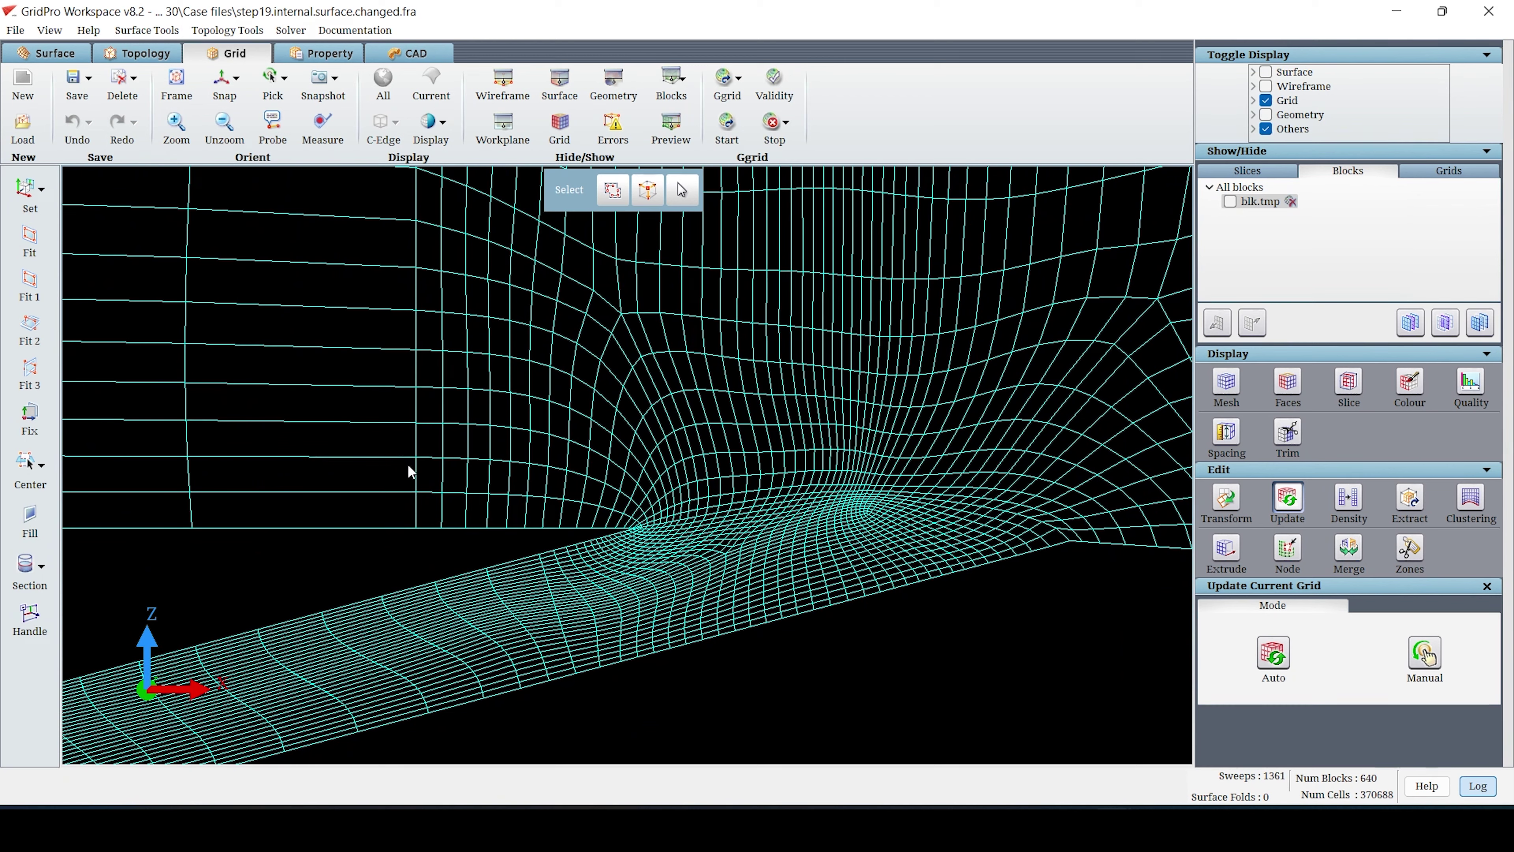
{"action": "scroll", "coordinate": [845, 537], "scroll_direction": "down", "scroll_amount": 8}
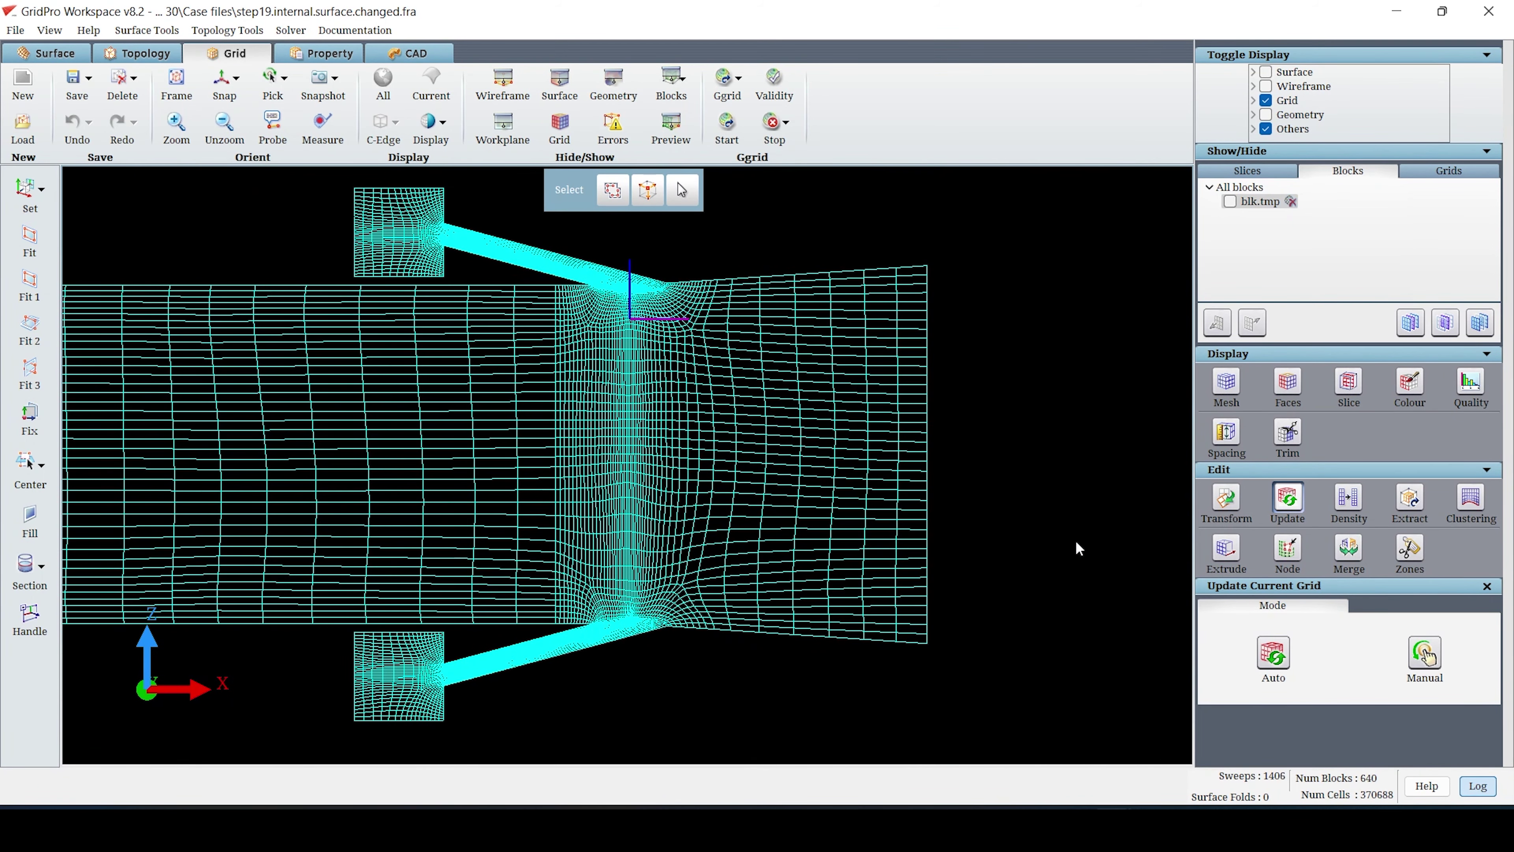
{"action": "left_click", "coordinate": [1425, 654]}
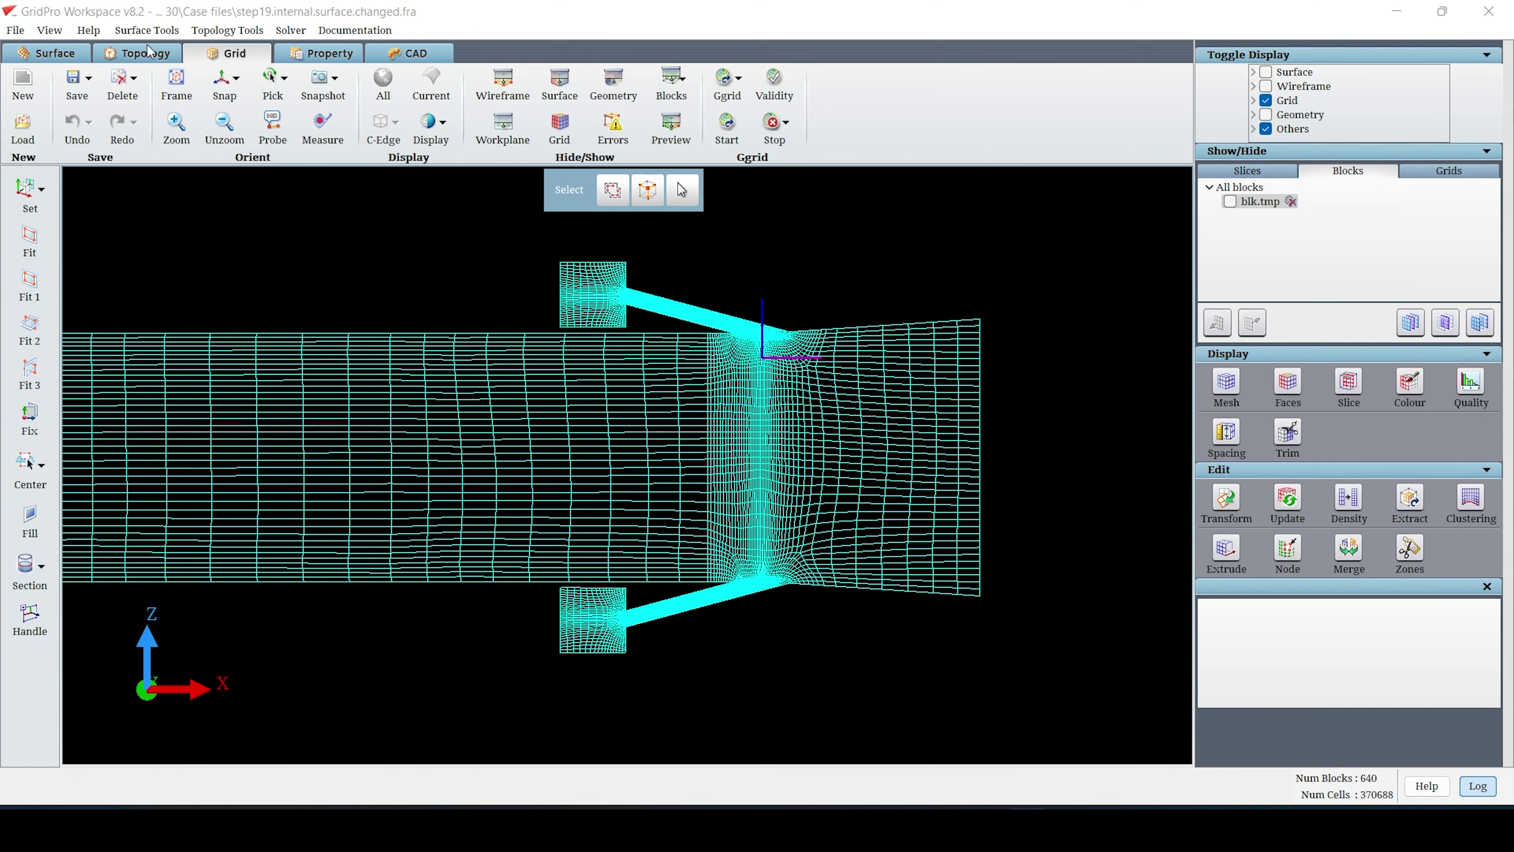
- Return to the topology, make corner group c2 current and align its wireframe to the grid using Partial Ggrid Group
{"action": "left_click", "coordinate": [143, 59]}
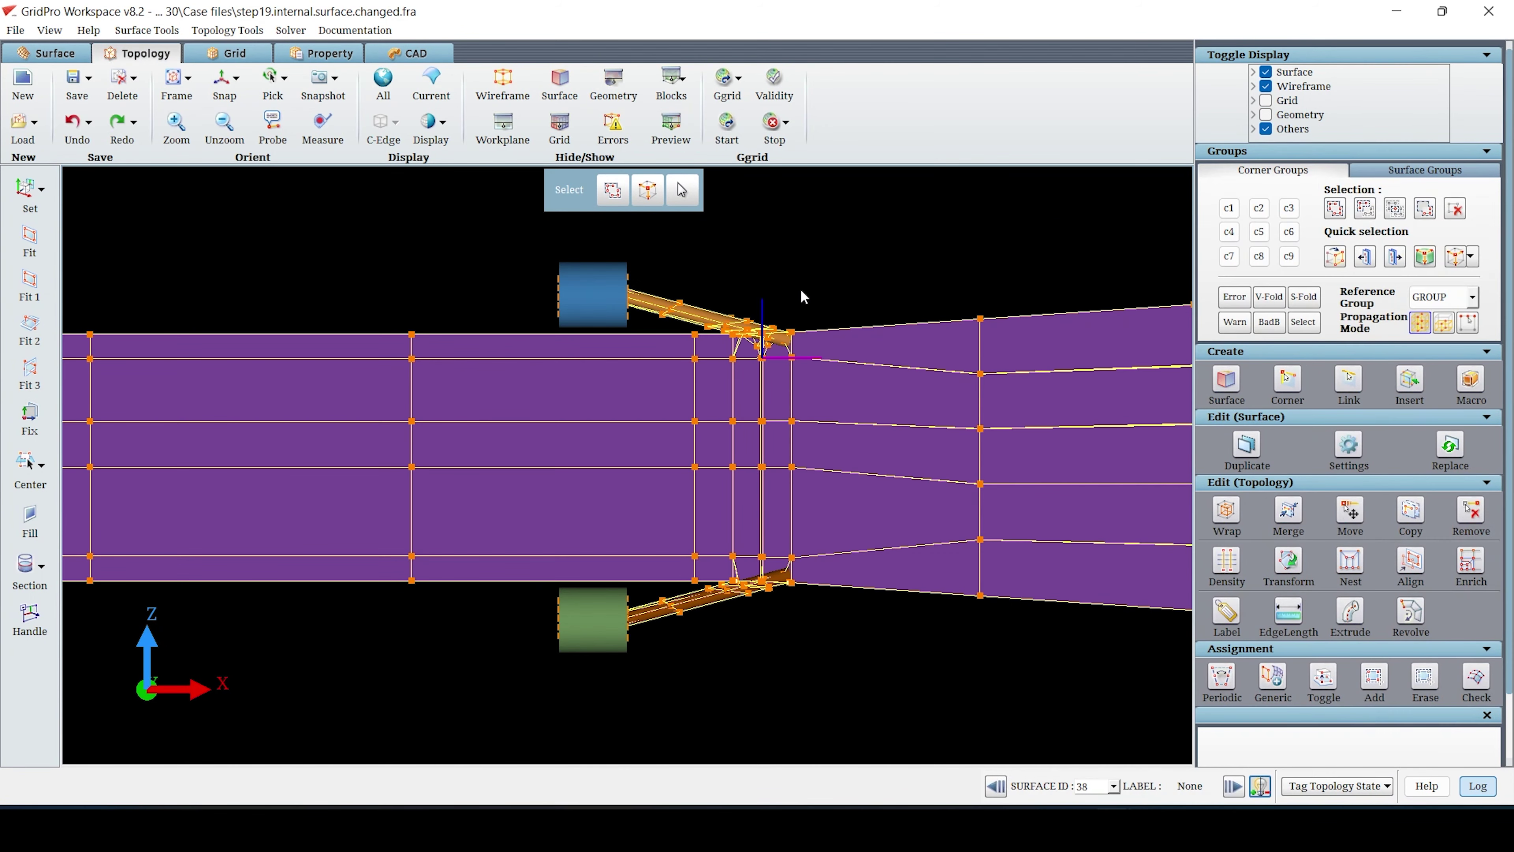
{"action": "scroll", "coordinate": [791, 270], "scroll_direction": "down", "scroll_amount": 5}
{"action": "key", "text": "2"}
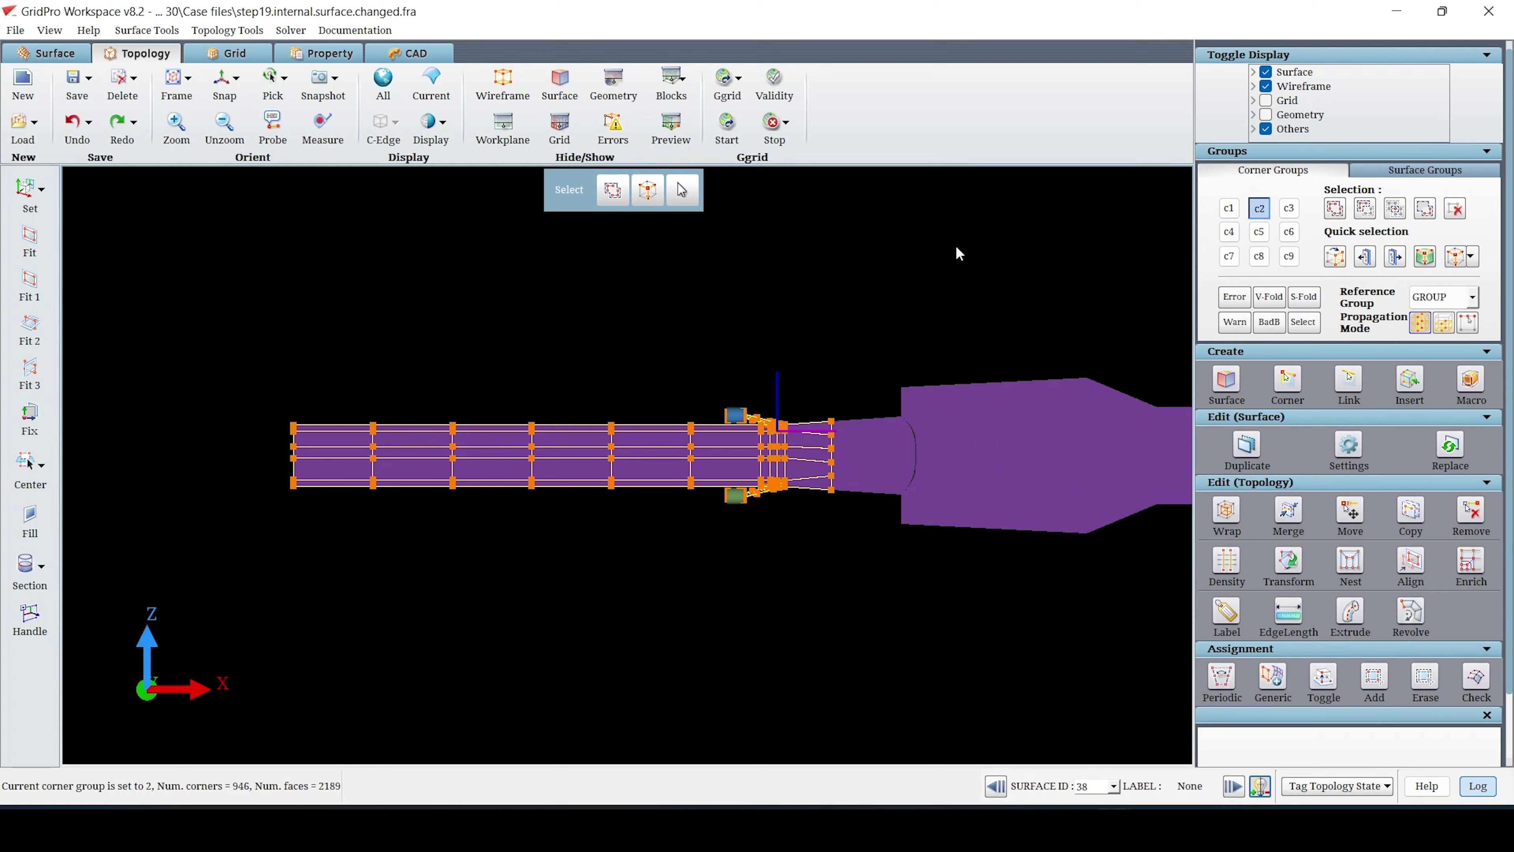
{"action": "middle_click_drag", "start_coordinate": [956, 249], "coordinate": [864, 249]}
{"action": "left_click", "coordinate": [1422, 578]}
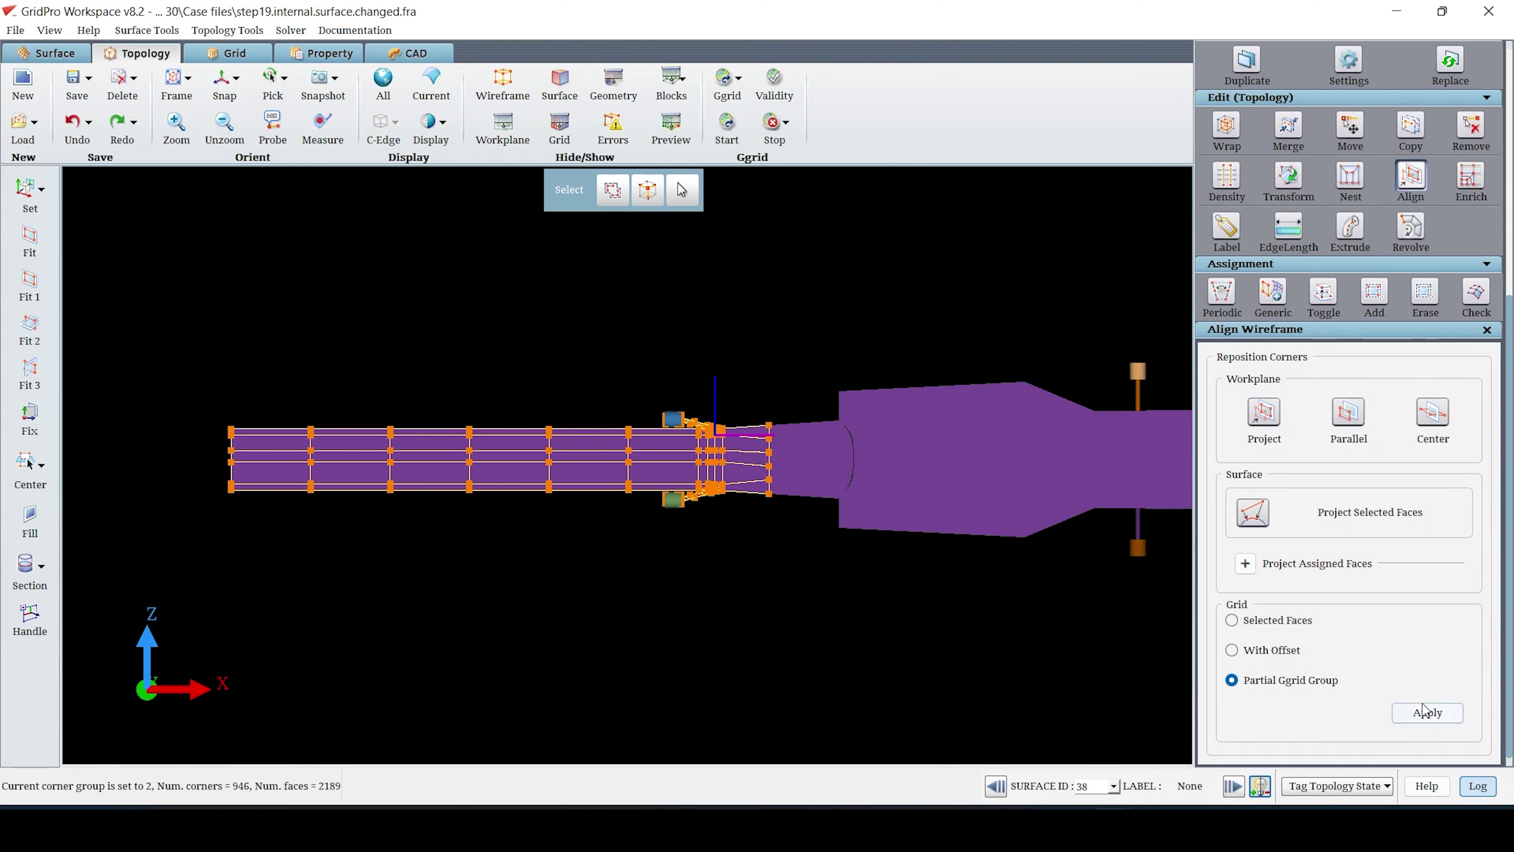
{"action": "left_click", "coordinate": [1427, 713]}
{"action": "left_click", "coordinate": [822, 418]}
{"action": "scroll", "coordinate": [738, 533], "scroll_direction": "up", "scroll_amount": 10}
{"action": "left_click_drag", "start_coordinate": [882, 413], "coordinate": [632, 611]}
{"action": "scroll", "coordinate": [632, 611], "scroll_direction": "down", "scroll_amount": 4}
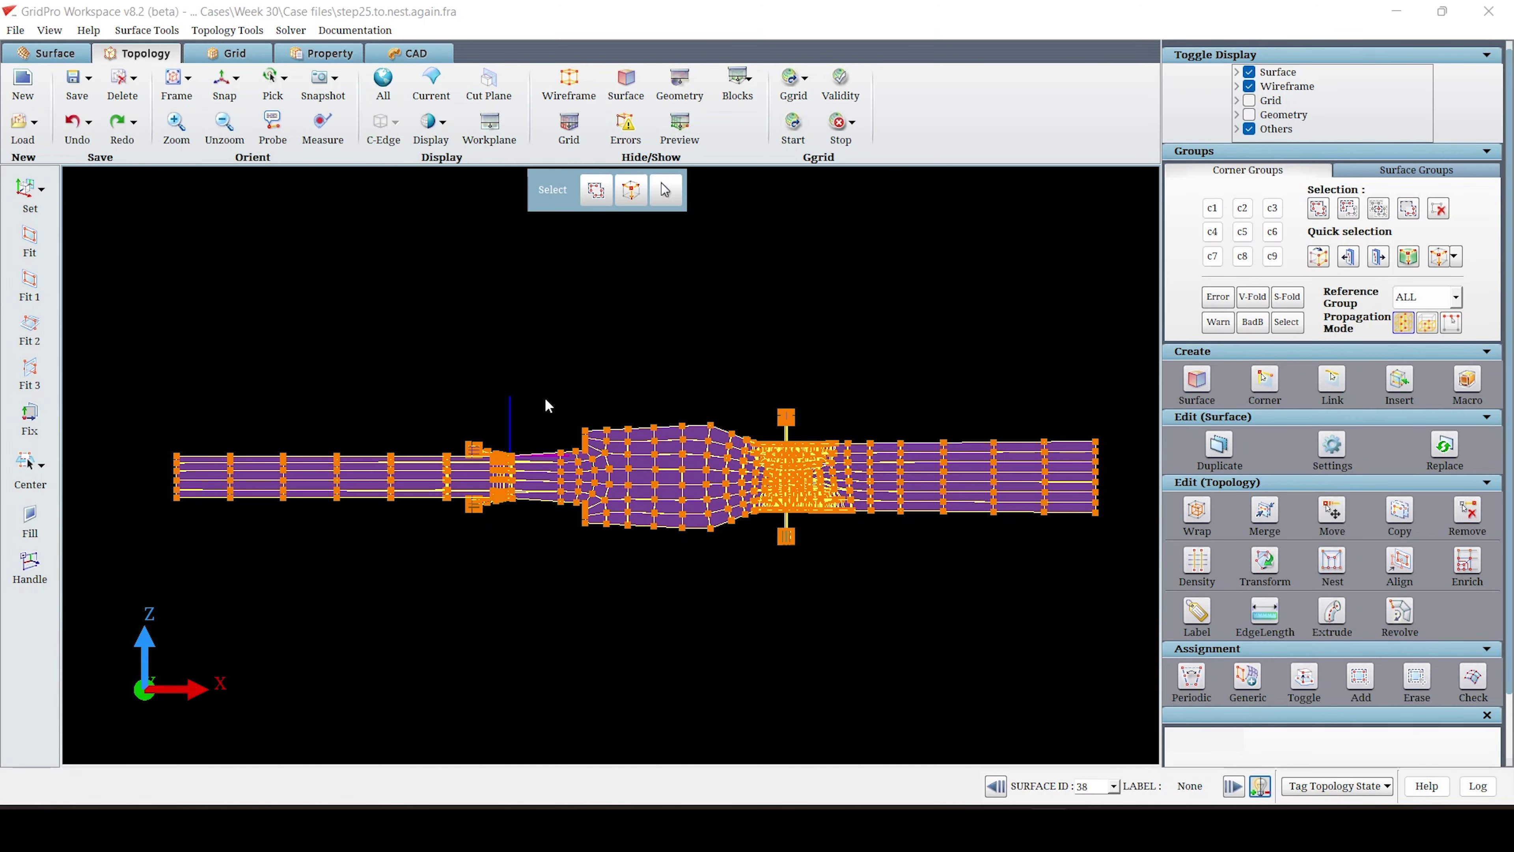
- Examine the full combustor topology in step25.to.nest.again.fra and the interior control planes around the injectors
{"action": "scroll", "coordinate": [532, 392], "scroll_direction": "up", "scroll_amount": 6}
{"action": "left_click_drag", "start_coordinate": [558, 478], "coordinate": [581, 533]}
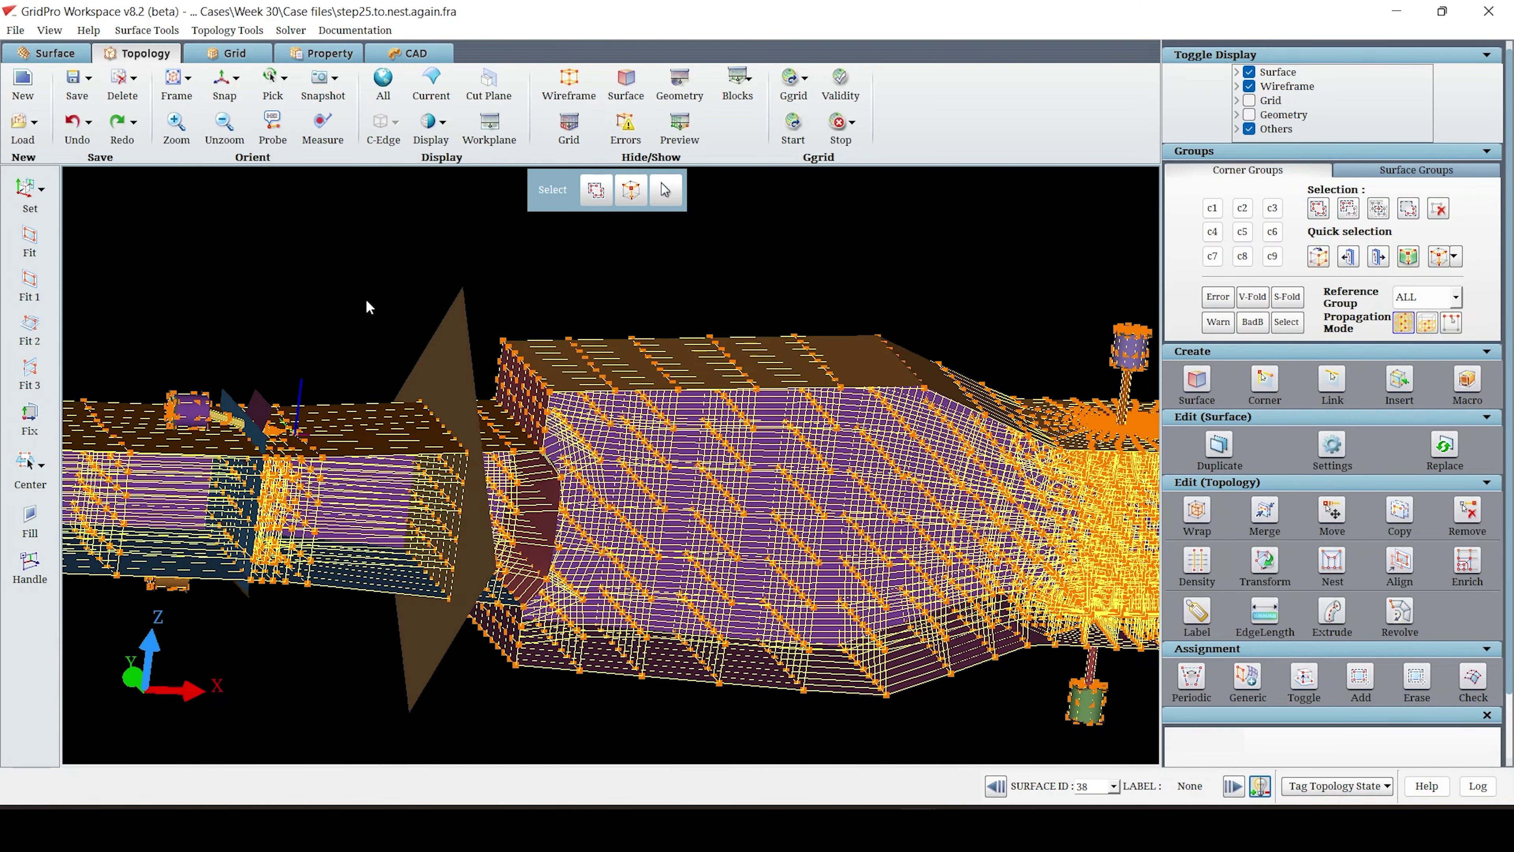
{"action": "left_click_drag", "start_coordinate": [366, 308], "coordinate": [728, 333]}
{"action": "scroll", "coordinate": [719, 391], "scroll_direction": "up", "scroll_amount": 5}
{"action": "left_click_drag", "start_coordinate": [946, 323], "coordinate": [984, 334]}
{"action": "scroll", "coordinate": [715, 429], "scroll_direction": "up", "scroll_amount": 3}
{"action": "left_click", "coordinate": [947, 582]}
{"action": "left_click_drag", "start_coordinate": [1000, 306], "coordinate": [675, 473]}
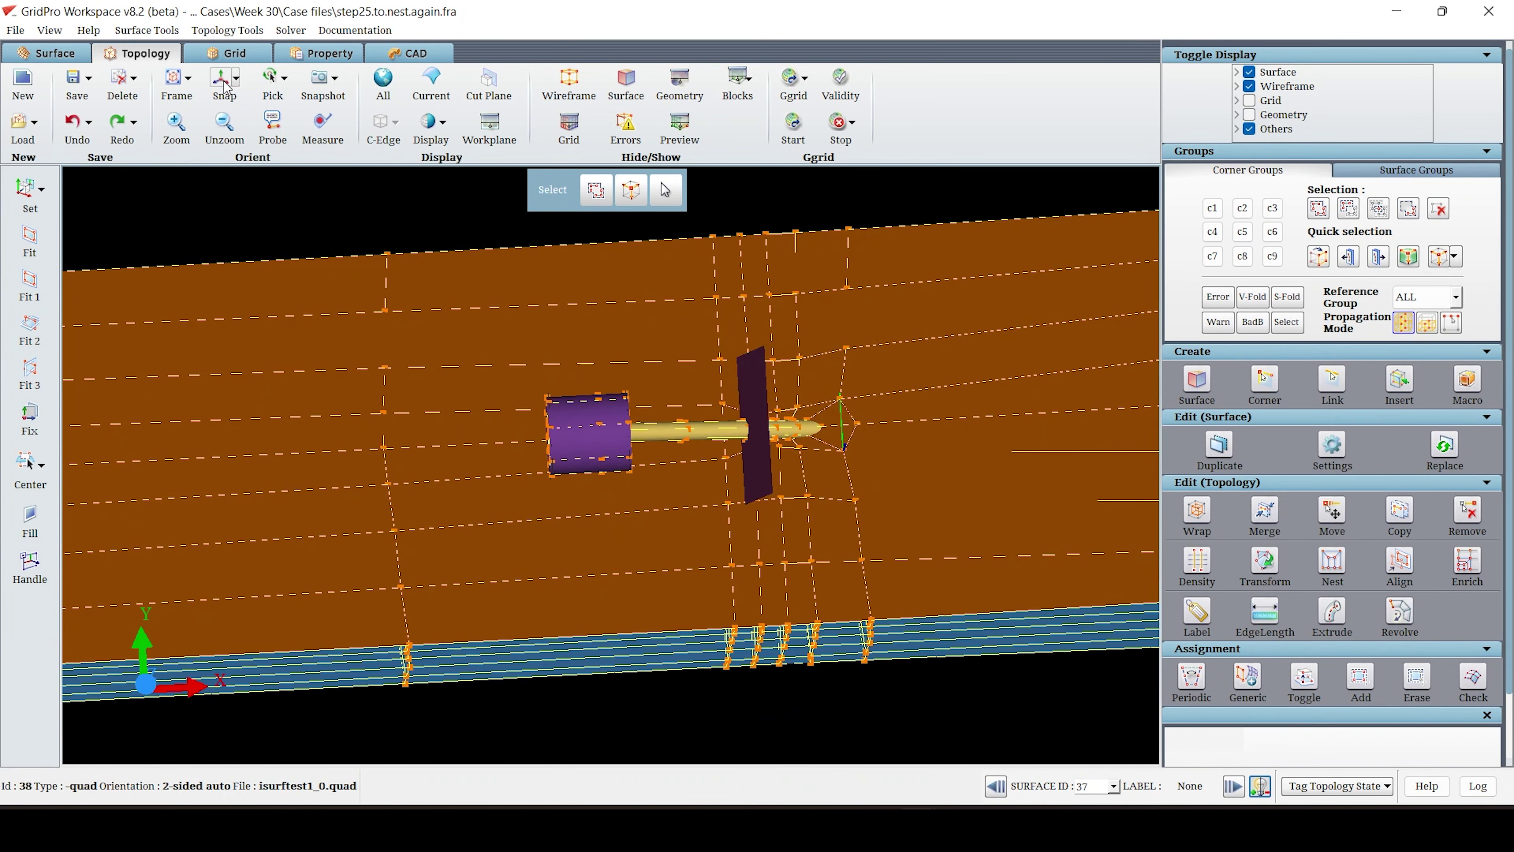
- Insert two topology sheets across the duct just downstream of the upper injector junction, working in the XY view
{"action": "left_click", "coordinate": [224, 84]}
{"action": "left_click", "coordinate": [428, 123]}
{"action": "middle_click_drag", "start_coordinate": [842, 366], "coordinate": [567, 398]}
{"action": "right_click", "coordinate": [575, 423]}
{"action": "left_click", "coordinate": [627, 474]}
{"action": "right_click", "coordinate": [665, 415]}
{"action": "left_click", "coordinate": [736, 487]}
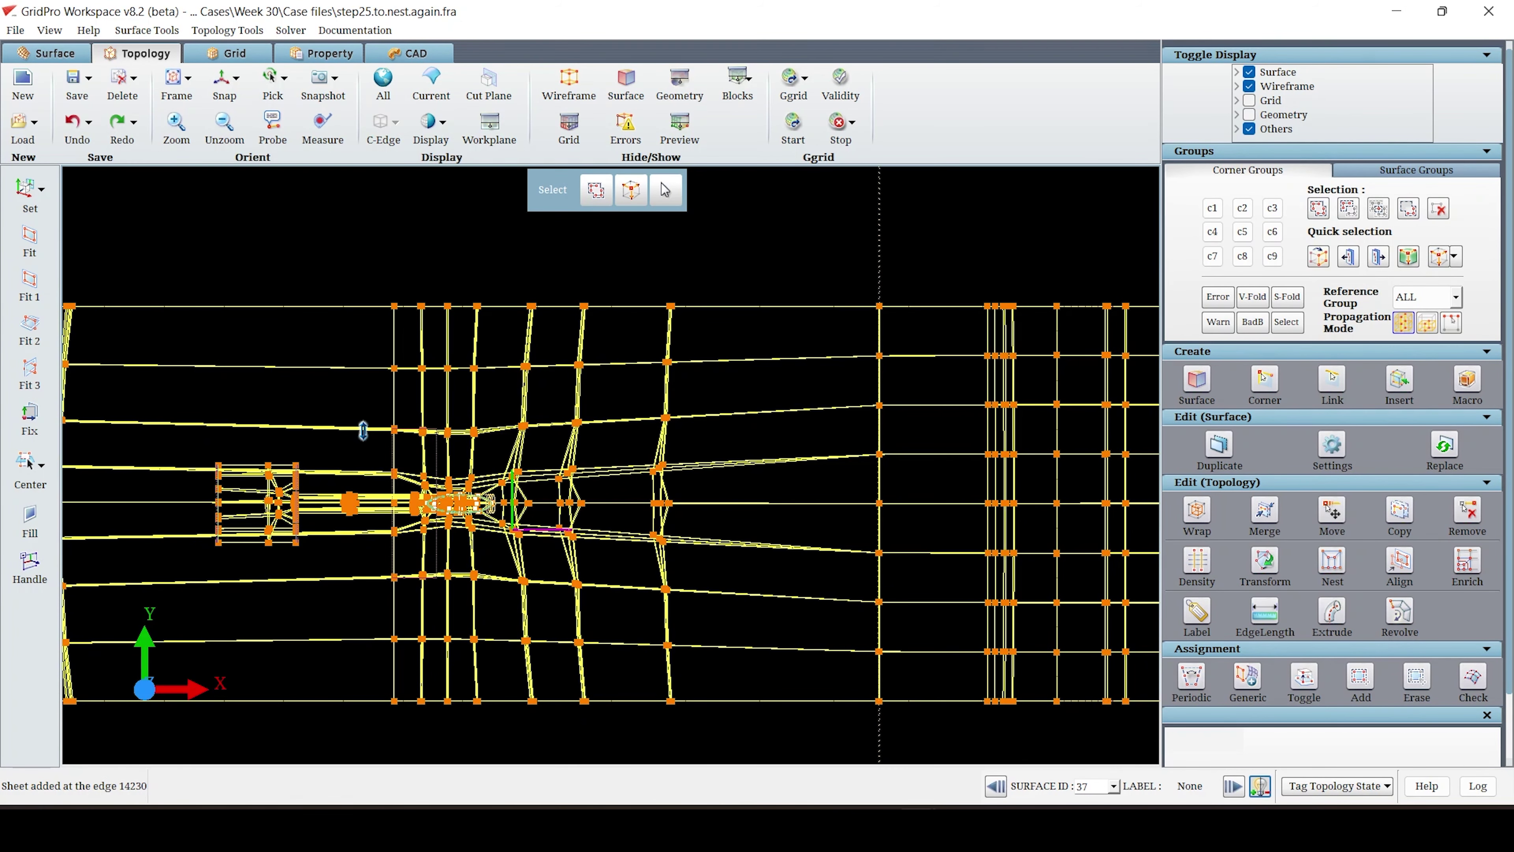
- Group the corners forming the perimeter around the injector junctions, including those on the new sheets, into corner group c1
{"action": "left_click", "coordinate": [1212, 208]}
{"action": "right_click_drag", "start_coordinate": [367, 395], "coordinate": [709, 430]}
{"action": "right_click_drag", "start_coordinate": [636, 396], "coordinate": [708, 602]}
{"action": "mouse_move", "coordinate": [675, 623]}
{"action": "right_mouse_down"}
{"action": "mouse_move", "coordinate": [373, 559]}
{"action": "mouse_move", "coordinate": [382, 570]}
{"action": "right_mouse_up"}
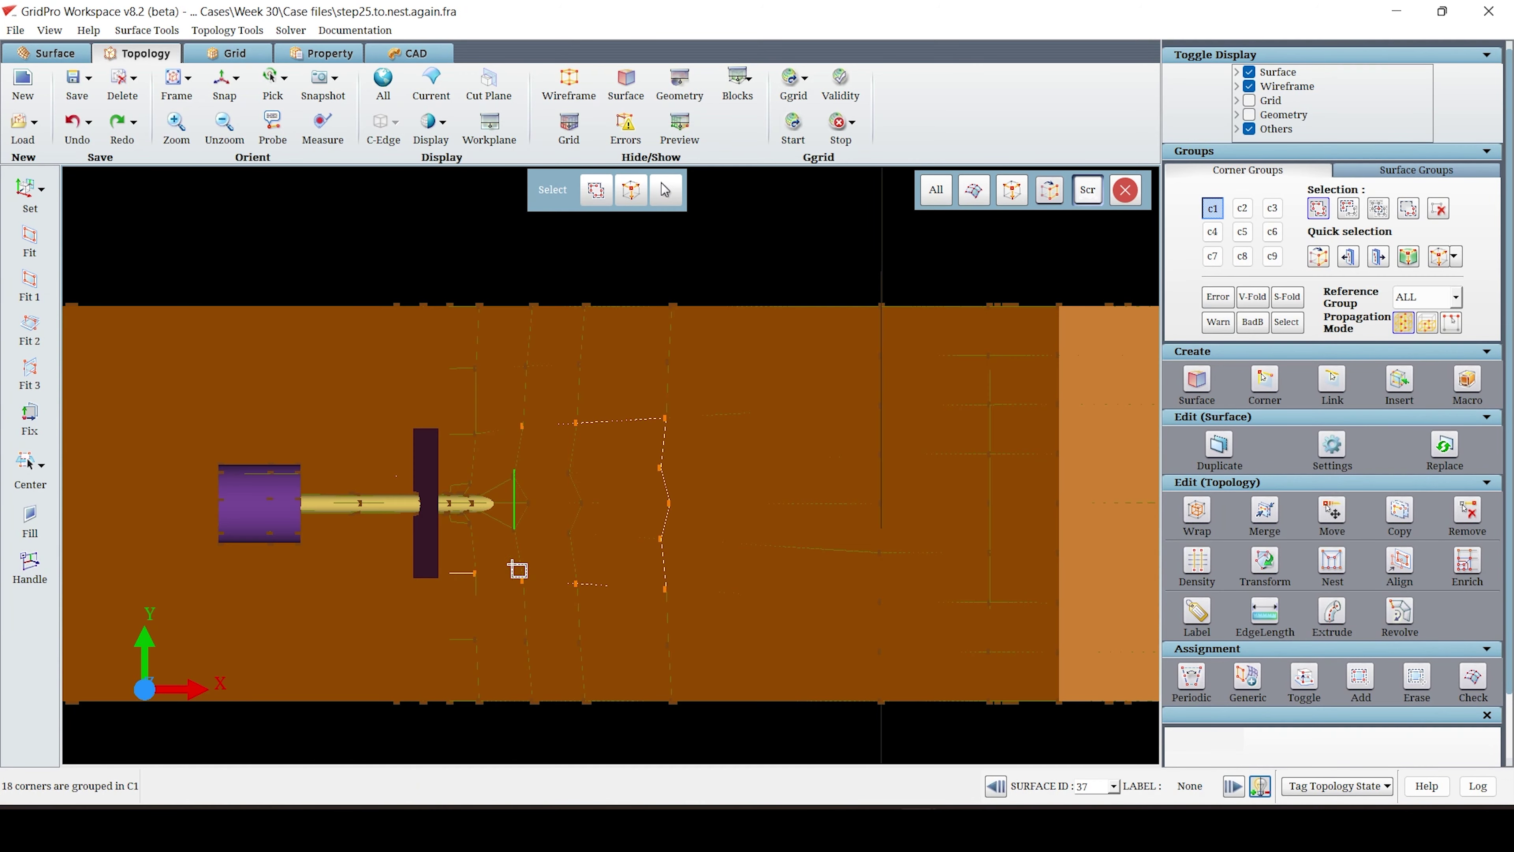
{"action": "left_click", "coordinate": [522, 578]}
{"action": "left_click_drag", "start_coordinate": [690, 652], "coordinate": [682, 615]}
{"action": "left_click", "coordinate": [225, 82]}
{"action": "key", "text": "f"}
{"action": "right_click_drag", "start_coordinate": [383, 408], "coordinate": [615, 440]}
{"action": "left_click_drag", "start_coordinate": [645, 559], "coordinate": [605, 285]}
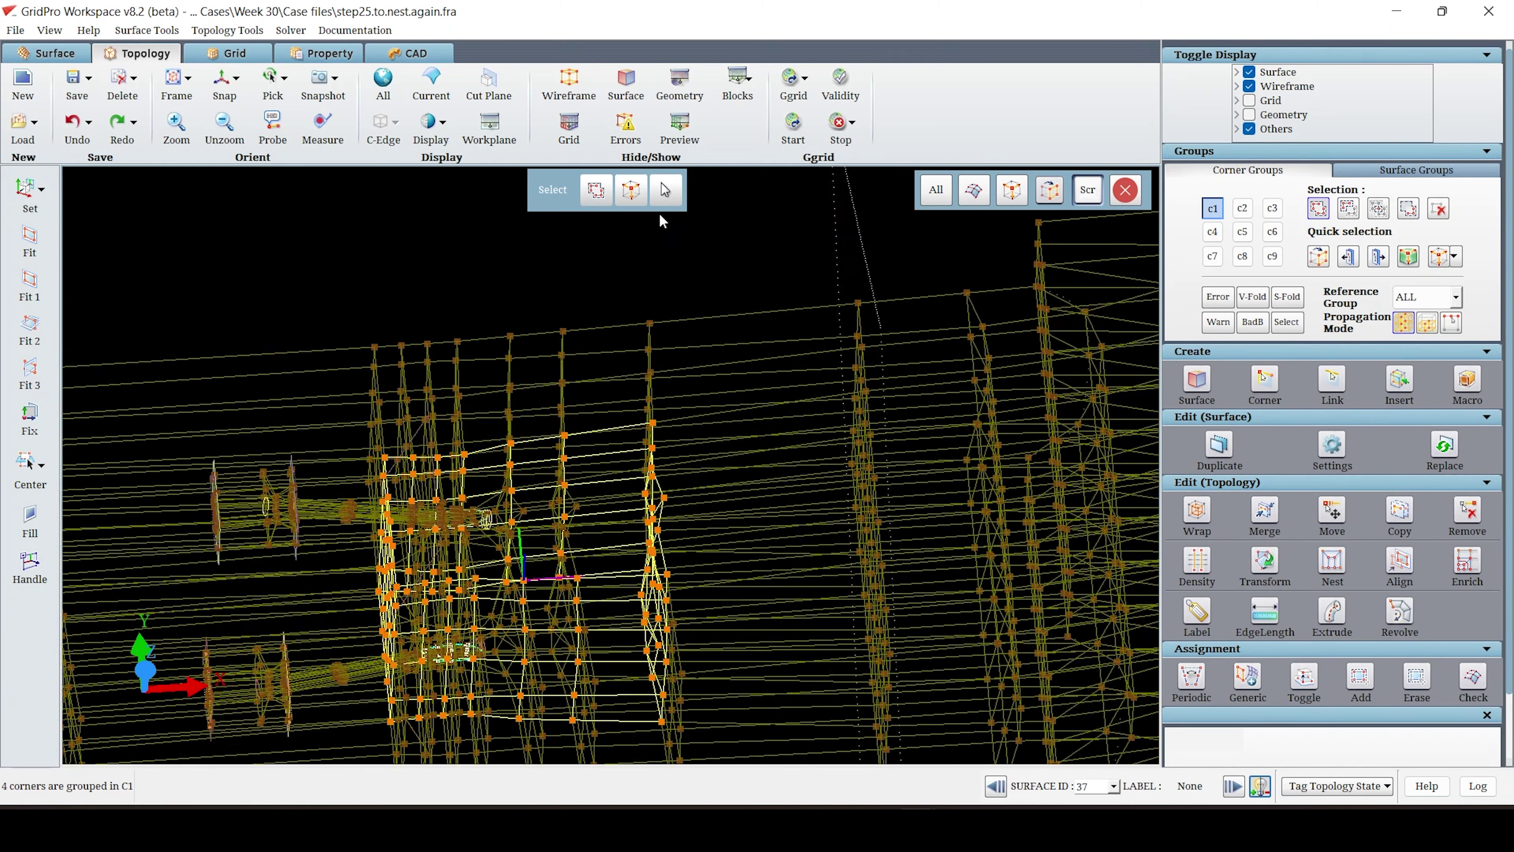
- Isolate corner group c1 with reference group GROUP and surfaces hidden to check its shape, and restore reference group ALL and the surfaces
{"action": "left_click", "coordinate": [1448, 299]}
{"action": "left_click", "coordinate": [1428, 328]}
{"action": "left_click_drag", "start_coordinate": [739, 495], "coordinate": [753, 392]}
{"action": "middle_click_drag", "start_coordinate": [752, 392], "coordinate": [777, 367]}
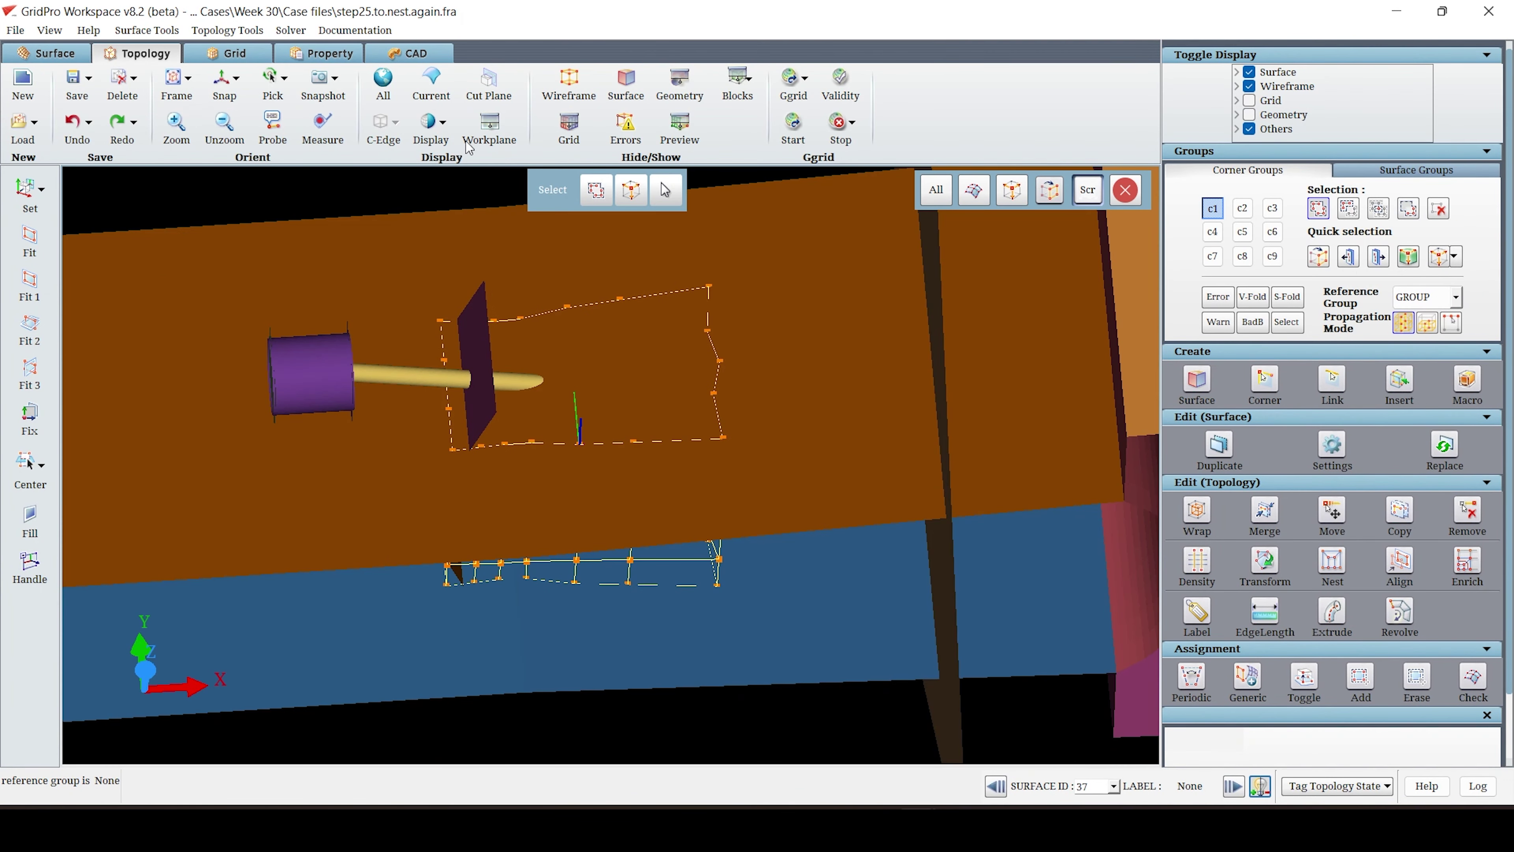
{"action": "left_click", "coordinate": [625, 91]}
{"action": "scroll", "coordinate": [941, 565], "scroll_direction": "up", "scroll_amount": 5}
{"action": "left_click_drag", "start_coordinate": [941, 565], "coordinate": [715, 537]}
{"action": "left_click", "coordinate": [177, 84]}
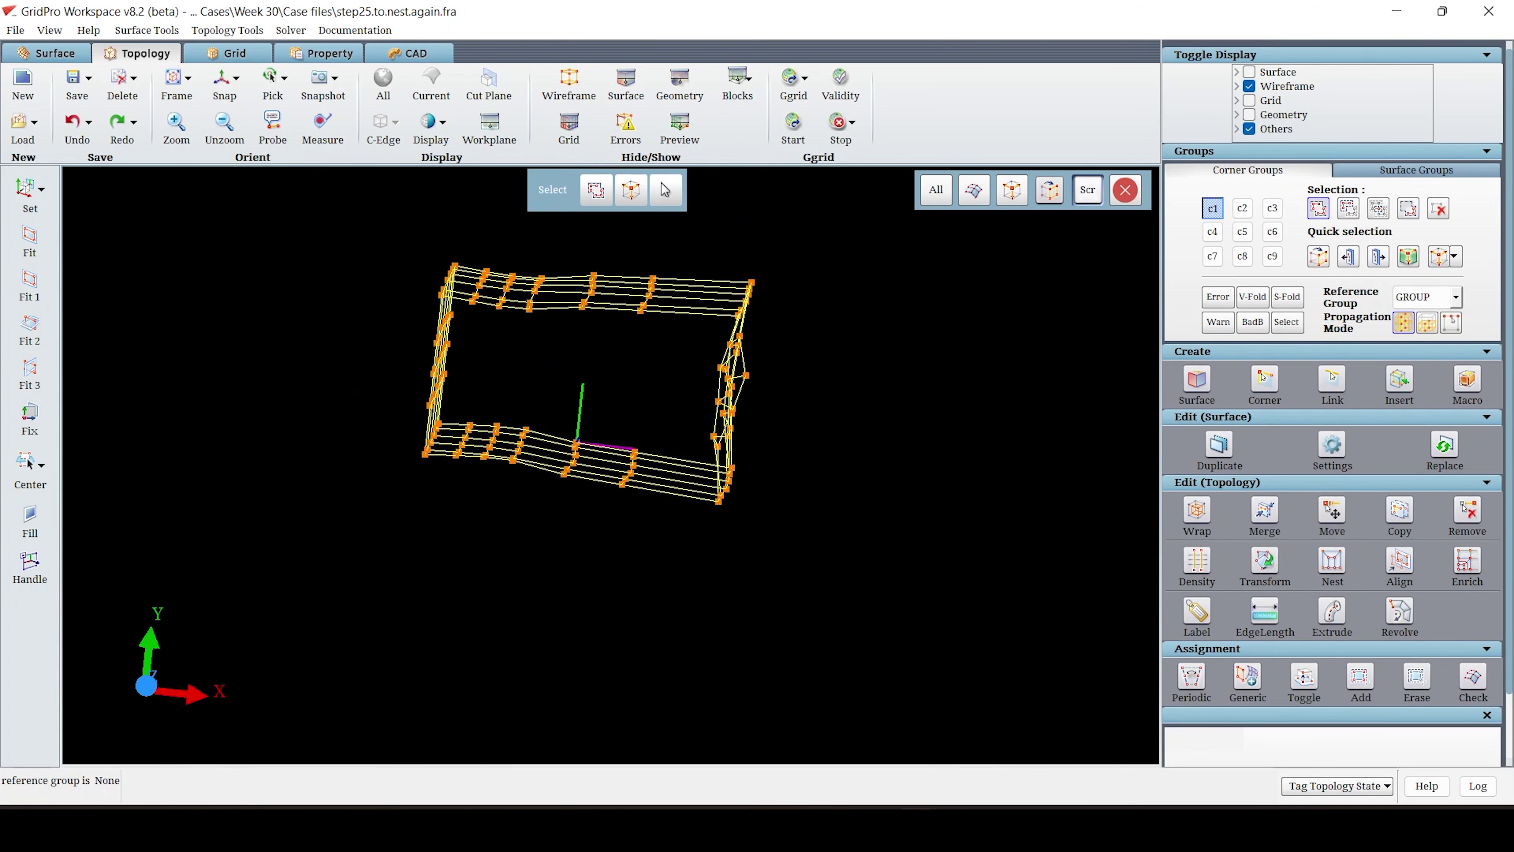
{"action": "left_click", "coordinate": [221, 72]}
{"action": "middle_click_drag", "start_coordinate": [990, 391], "coordinate": [1029, 542]}
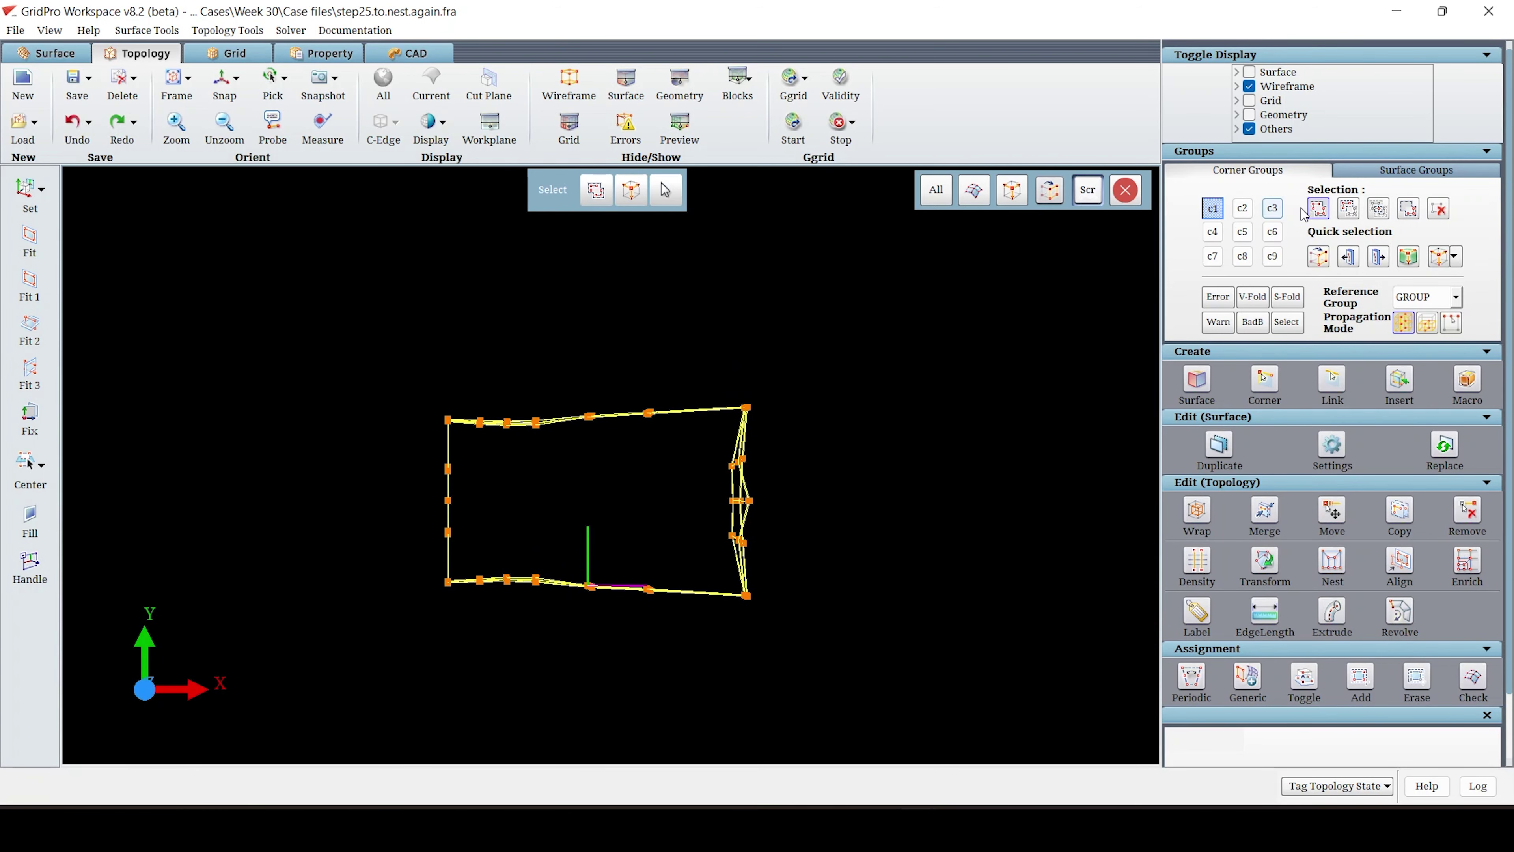
{"action": "left_click", "coordinate": [1428, 297]}
{"action": "left_click", "coordinate": [1419, 317]}
{"action": "left_click", "coordinate": [638, 86]}
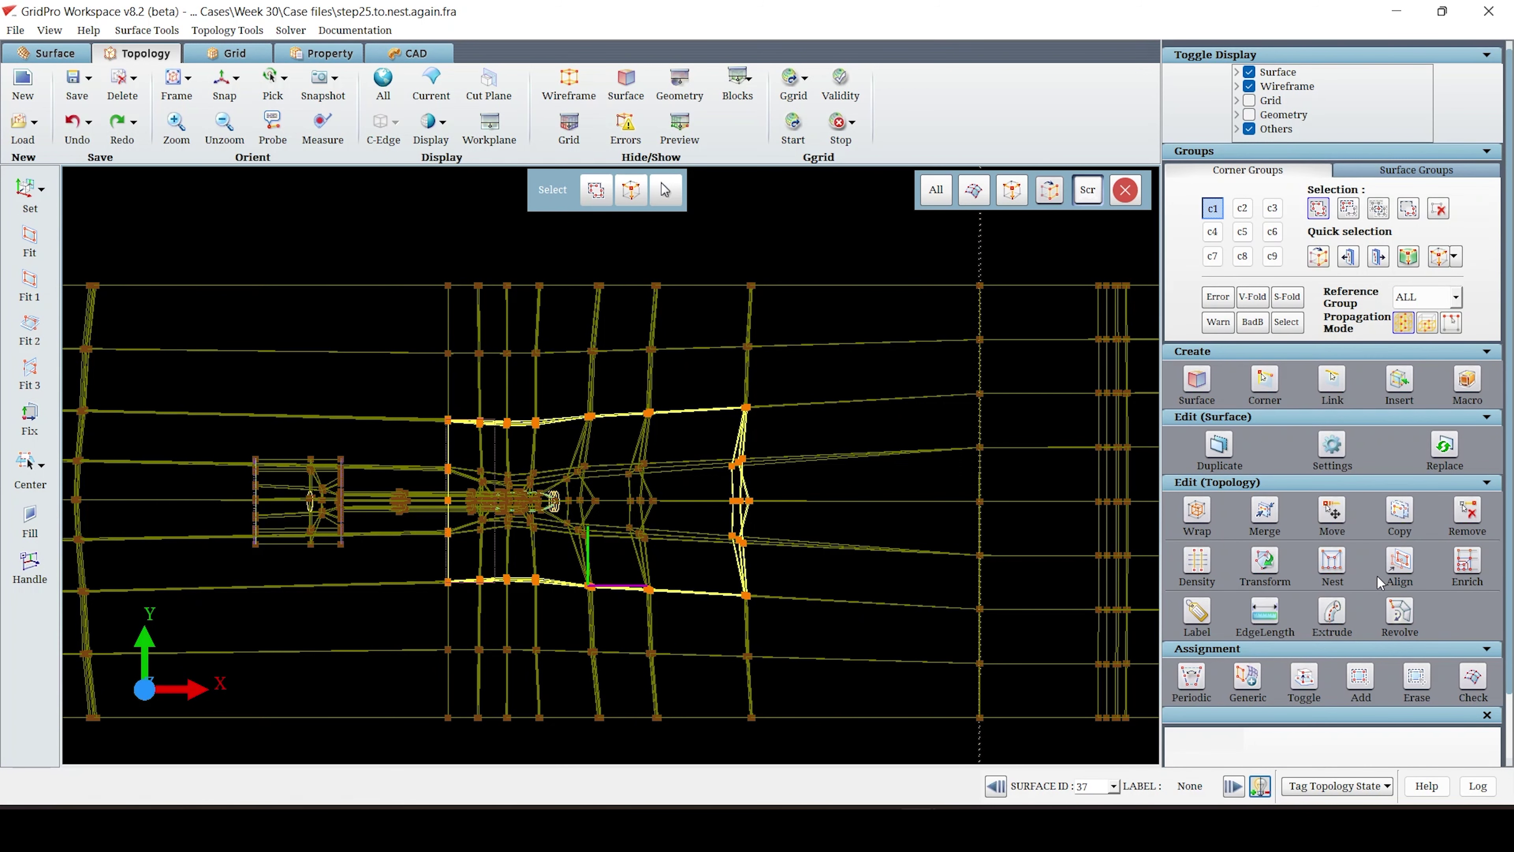
- Nest corner group c1 with the Densifier at 2 refinement levels, offset wrap 10 and flipped direction, continuing without faces
{"action": "left_click", "coordinate": [1332, 561]}
{"action": "scroll", "coordinate": [1342, 626], "scroll_direction": "down", "scroll_amount": 2}
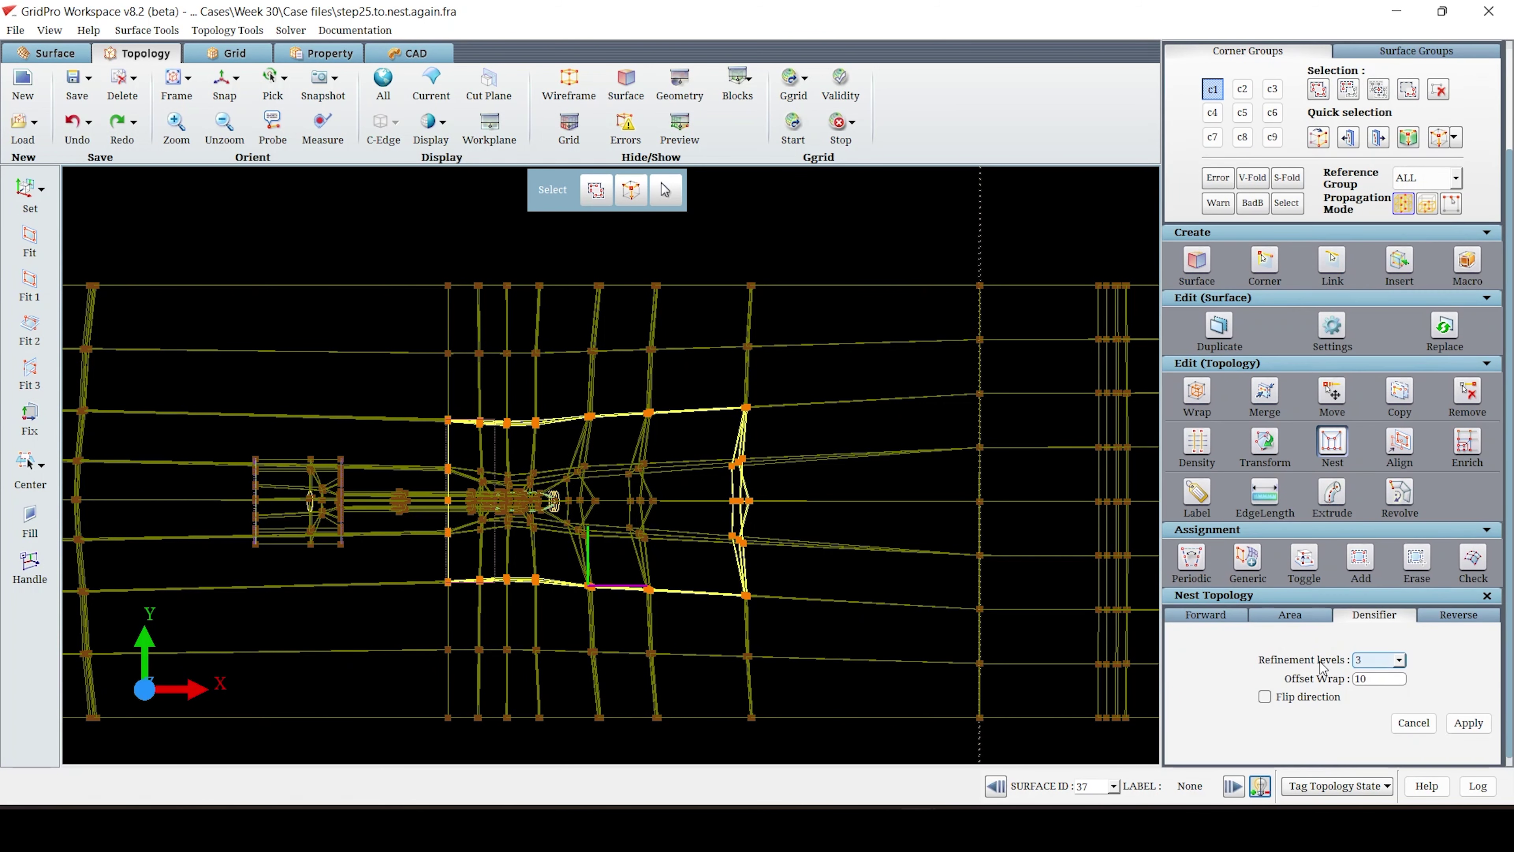
{"action": "left_click", "coordinate": [1364, 661]}
{"action": "left_click", "coordinate": [1371, 693]}
{"action": "left_click", "coordinate": [1265, 697]}
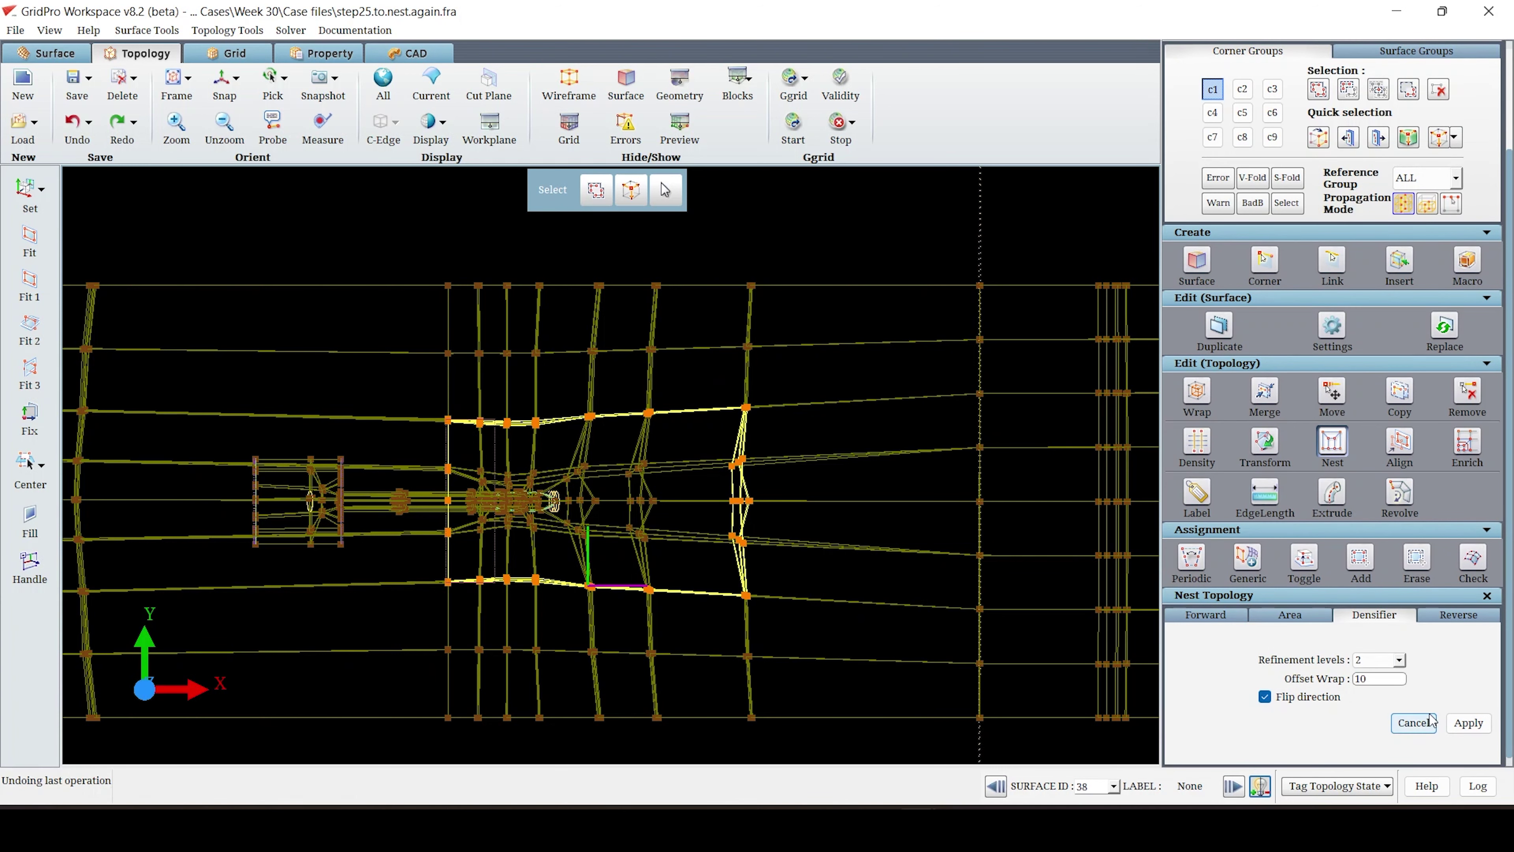
{"action": "left_click", "coordinate": [1467, 722]}
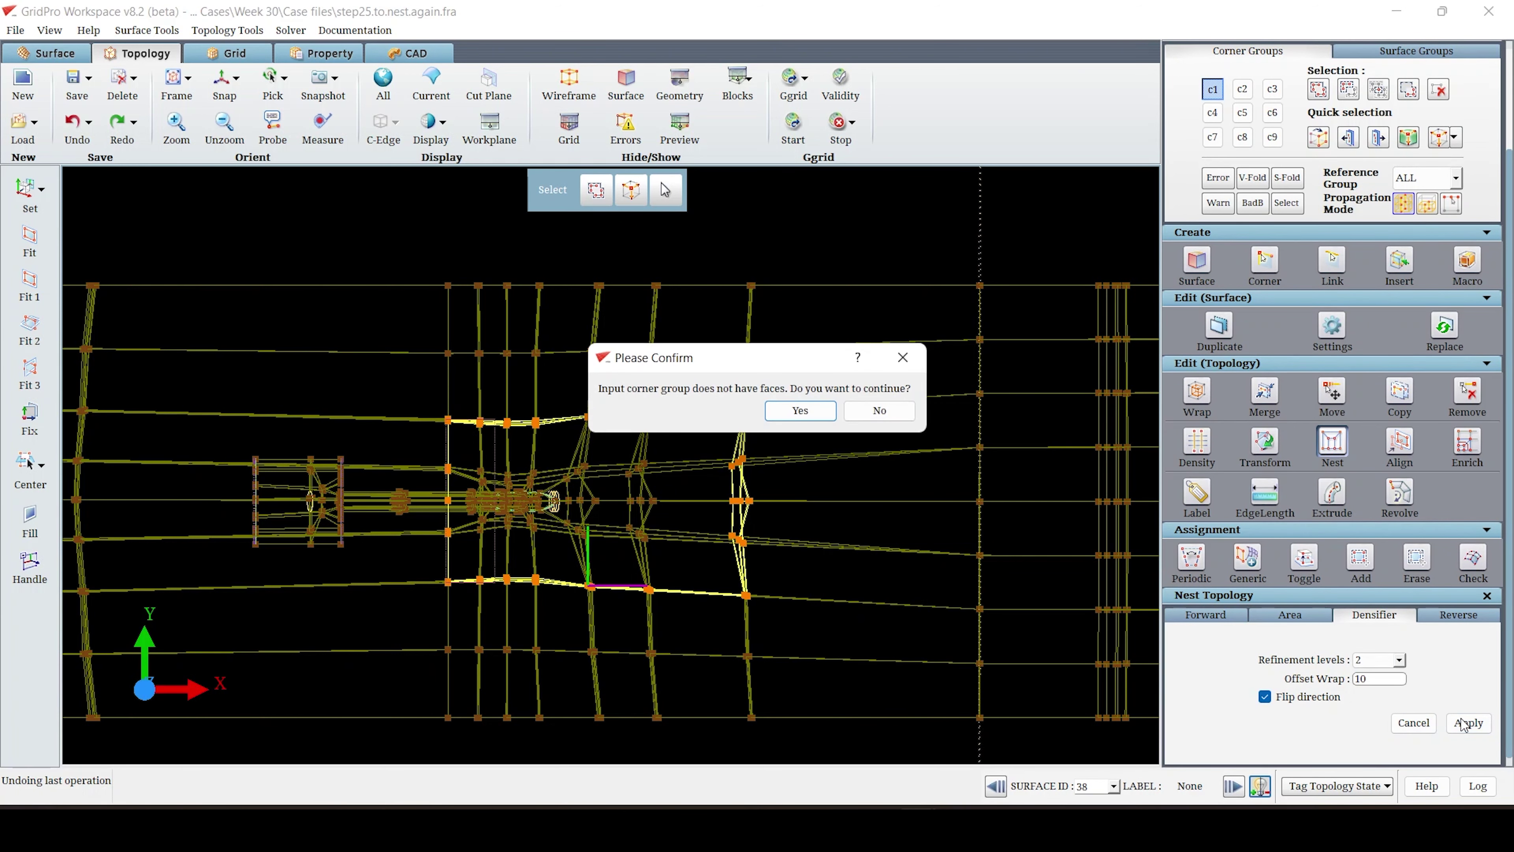
{"action": "left_click", "coordinate": [795, 414]}
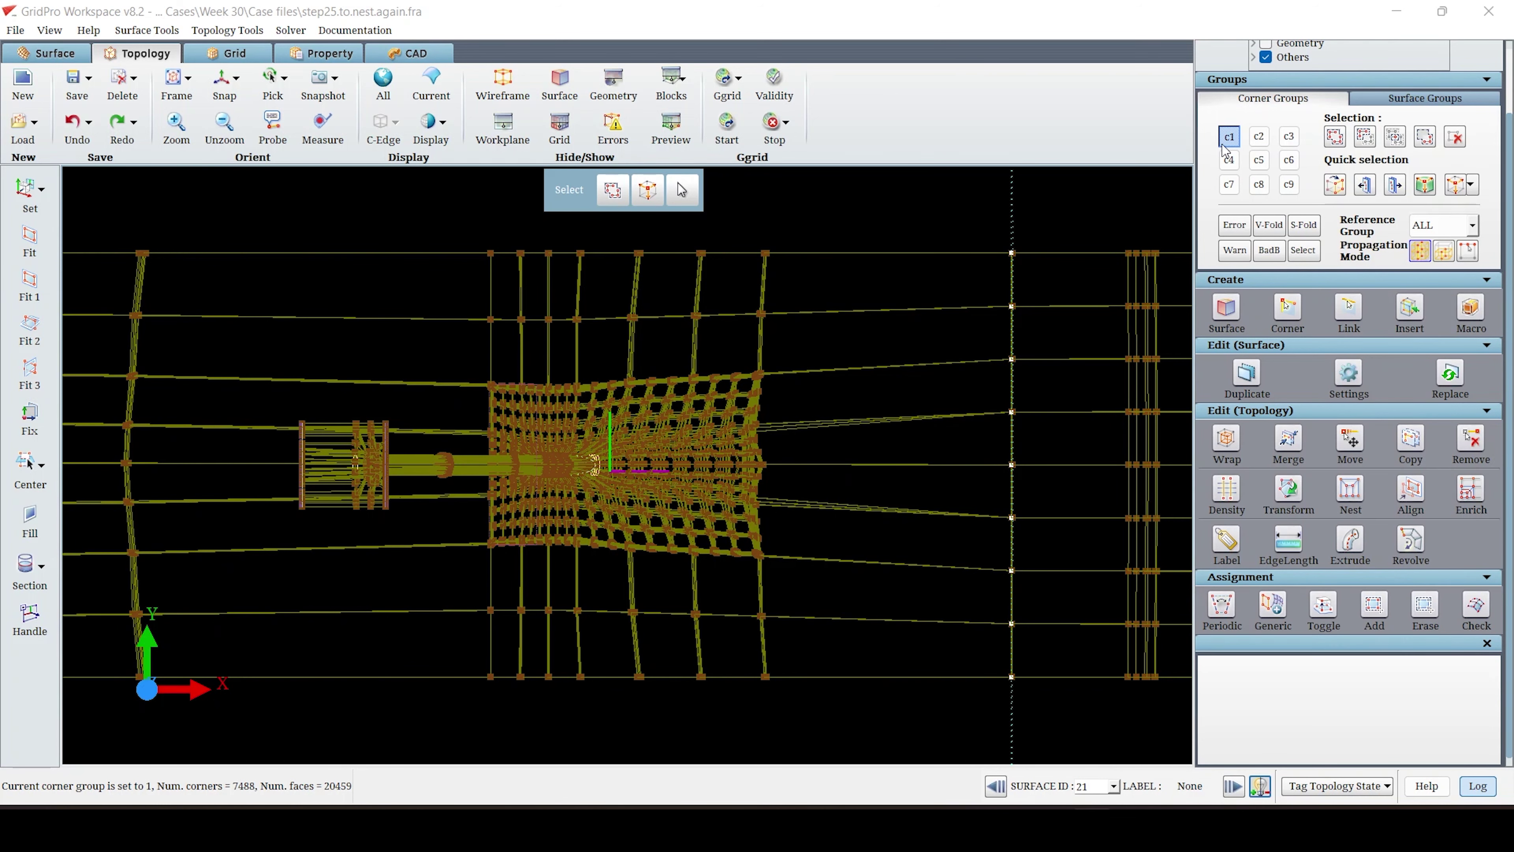
- Group all corners from the interior plane downstream of the injectors to the duct's inlet end into c1, using the ZX view
{"action": "scroll", "coordinate": [963, 341], "scroll_direction": "down", "scroll_amount": 6}
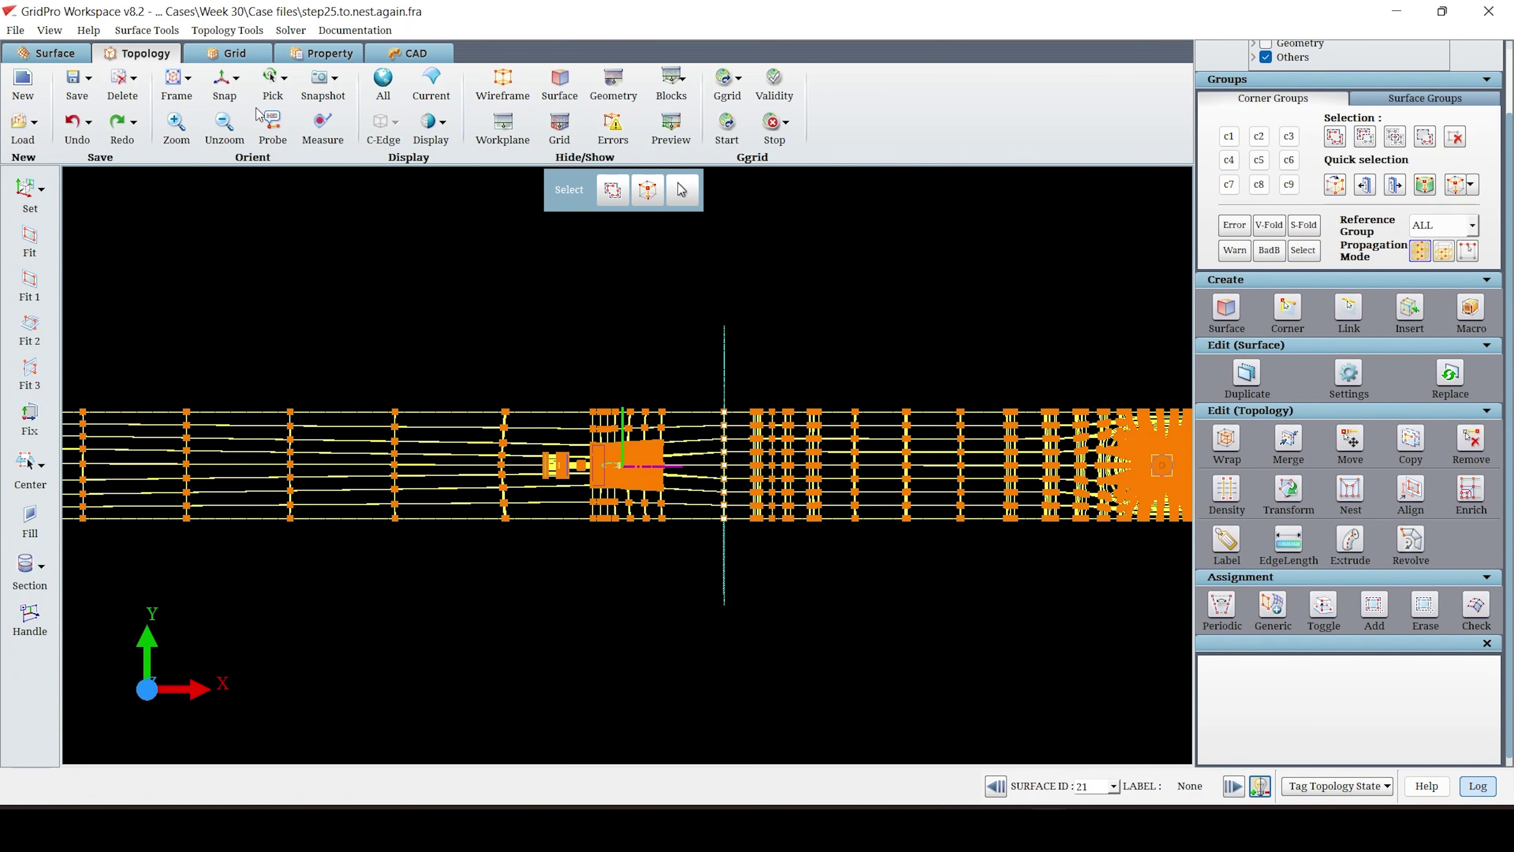
{"action": "scroll", "coordinate": [536, 302], "scroll_direction": "down", "scroll_amount": 1}
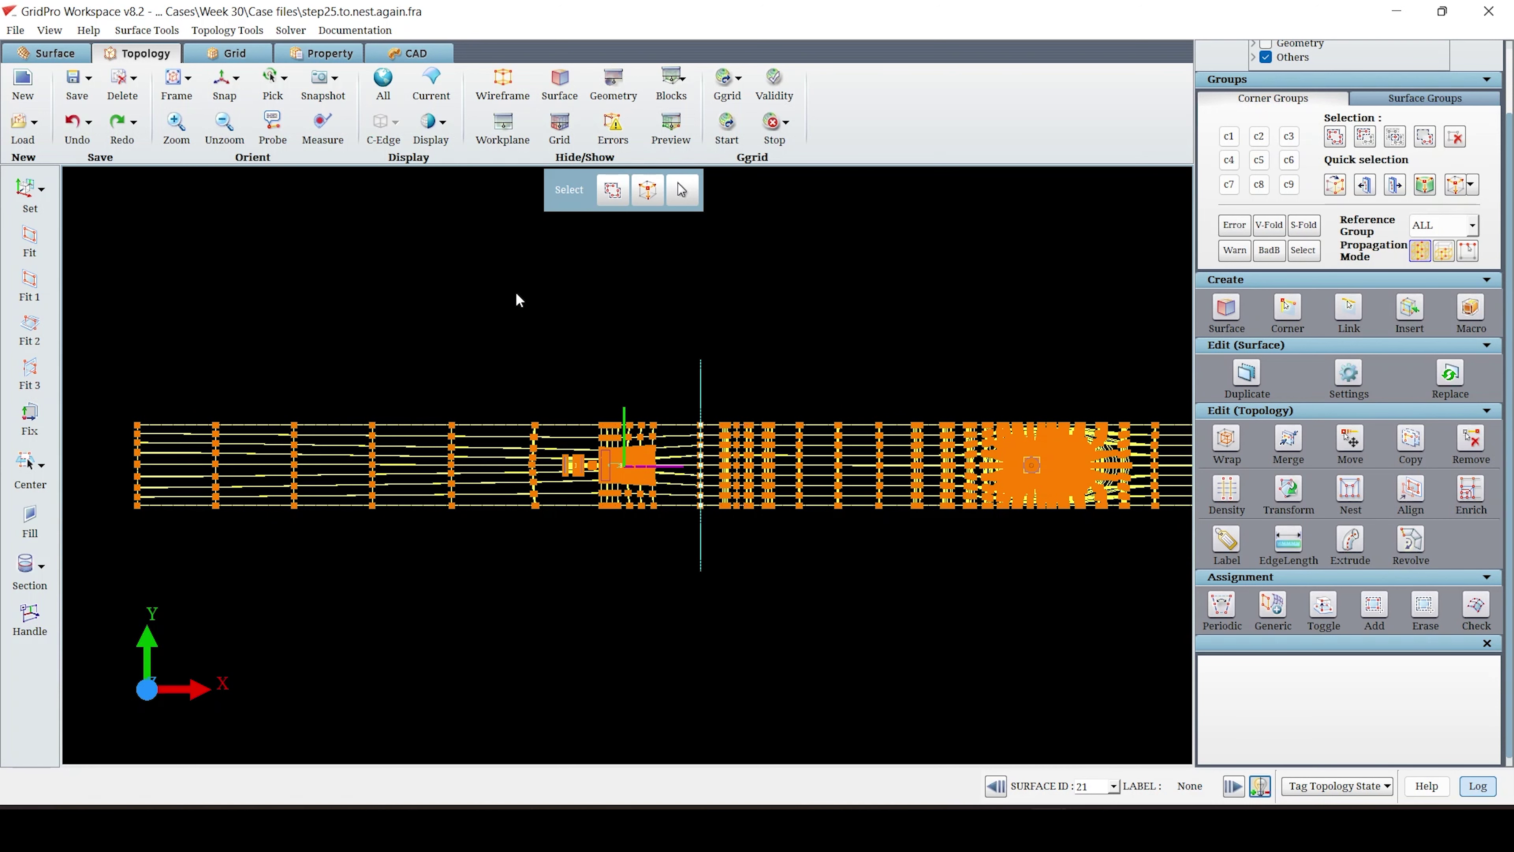
{"action": "left_click", "coordinate": [176, 86]}
{"action": "left_click", "coordinate": [224, 87]}
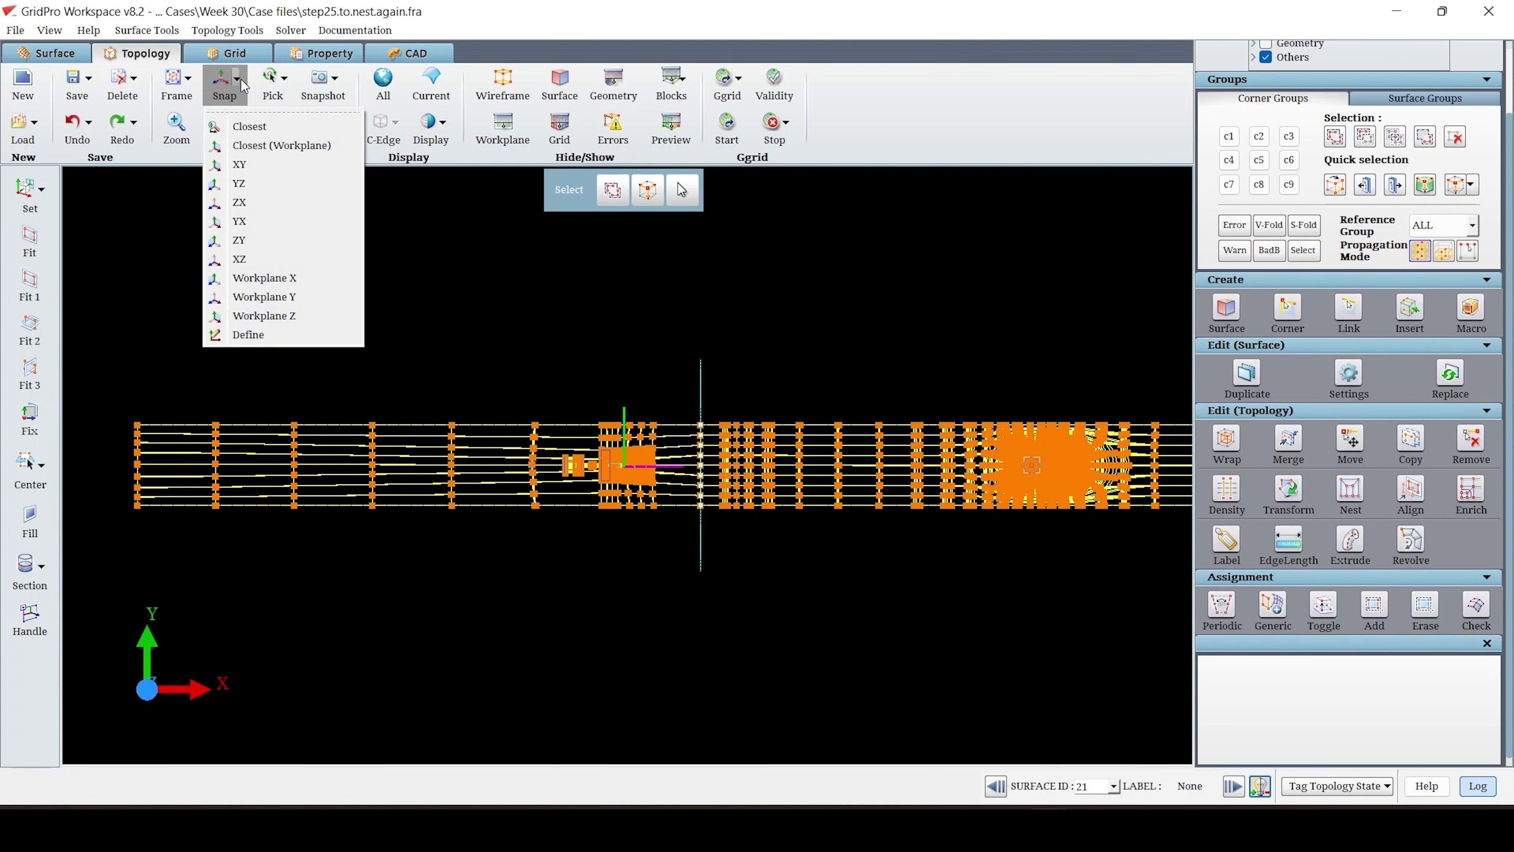
{"action": "left_click", "coordinate": [250, 202]}
{"action": "left_click", "coordinate": [1229, 136]}
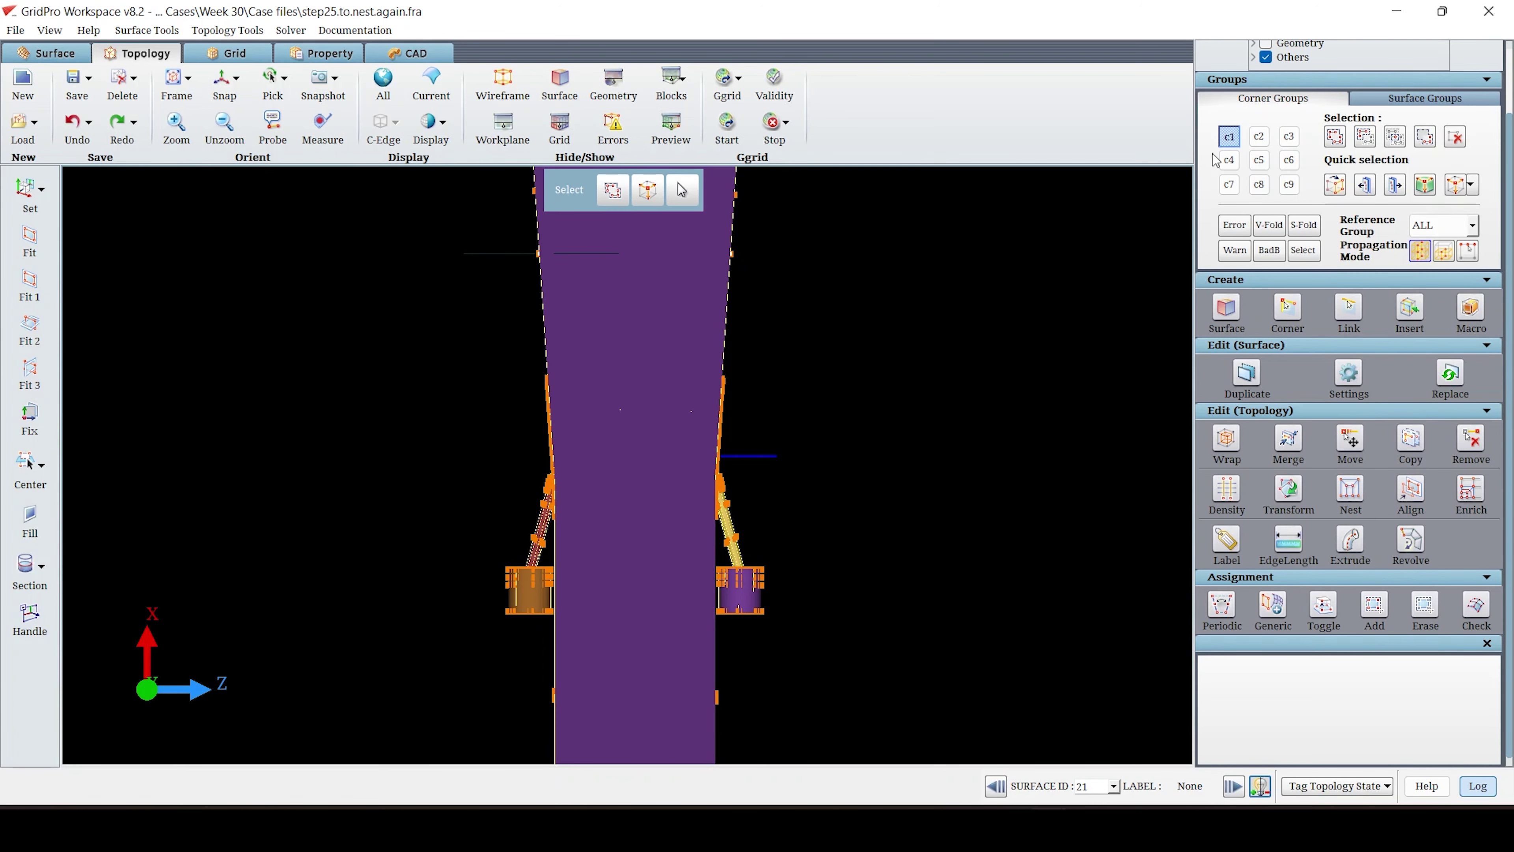
{"action": "left_click", "coordinate": [1335, 136]}
{"action": "right_click_drag", "start_coordinate": [384, 242], "coordinate": [917, 754]}
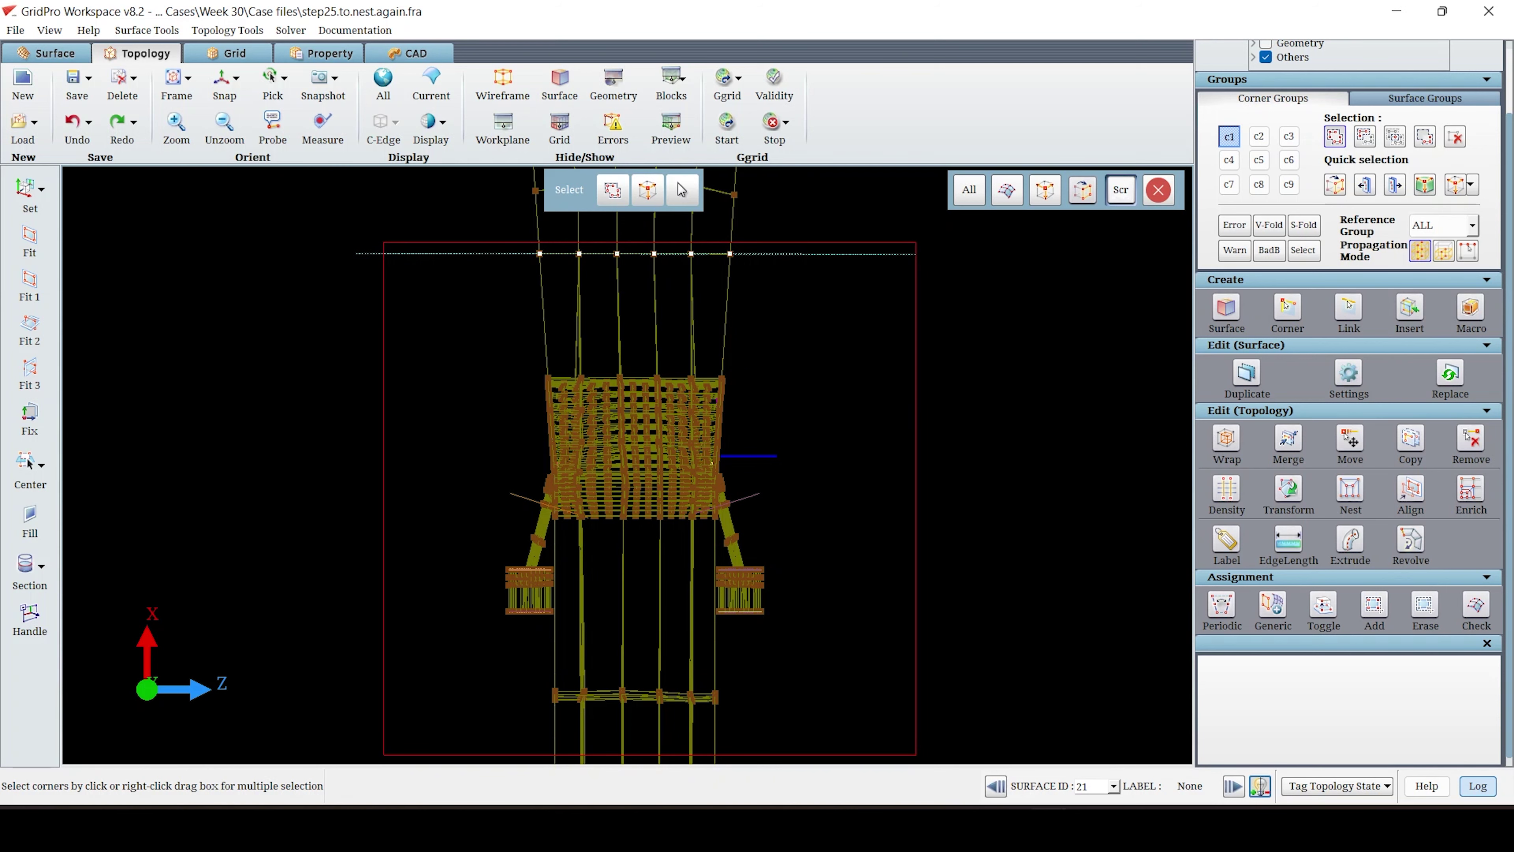
{"action": "scroll", "coordinate": [1009, 467], "scroll_direction": "down", "scroll_amount": 3}
{"action": "middle_click_drag", "start_coordinate": [1009, 468], "coordinate": [1144, 338]}
{"action": "scroll", "coordinate": [900, 451], "scroll_direction": "down", "scroll_amount": 4}
{"action": "right_click_drag", "start_coordinate": [602, 422], "coordinate": [828, 734]}
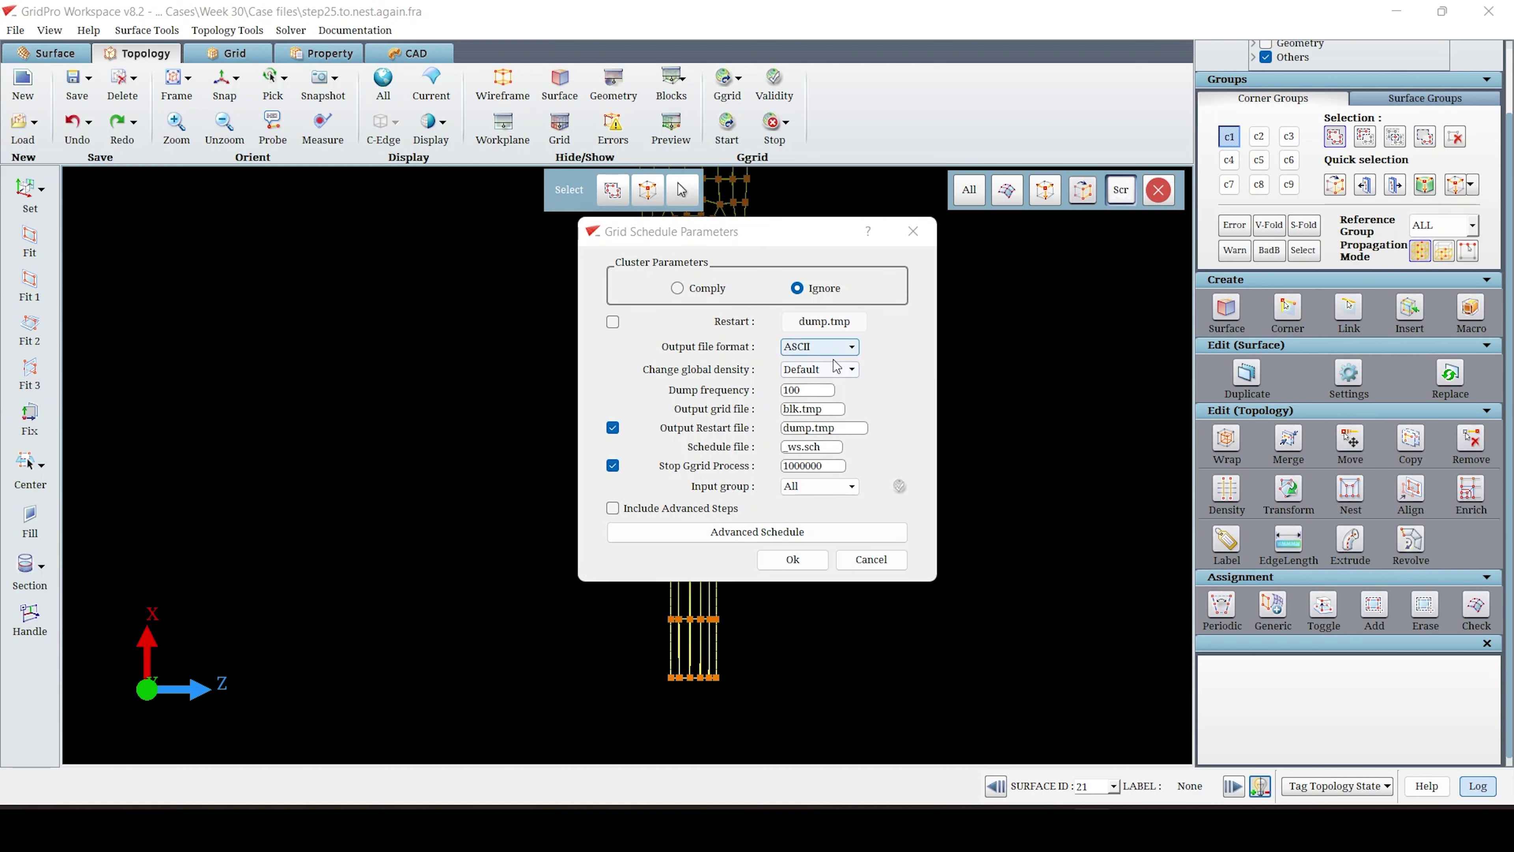
- Set the grid schedule's global density to Halve, dump frequency to 500 and output grid file to blk.initial.tmp
{"action": "left_click", "coordinate": [820, 369]}
{"action": "left_click", "coordinate": [814, 398]}
{"action": "double_click", "coordinate": [812, 392]}
{"action": "type", "text": "500"}
{"action": "double_click", "coordinate": [802, 410]}
{"action": "key", "text": "Left"}
{"action": "key", "text": "Left"}
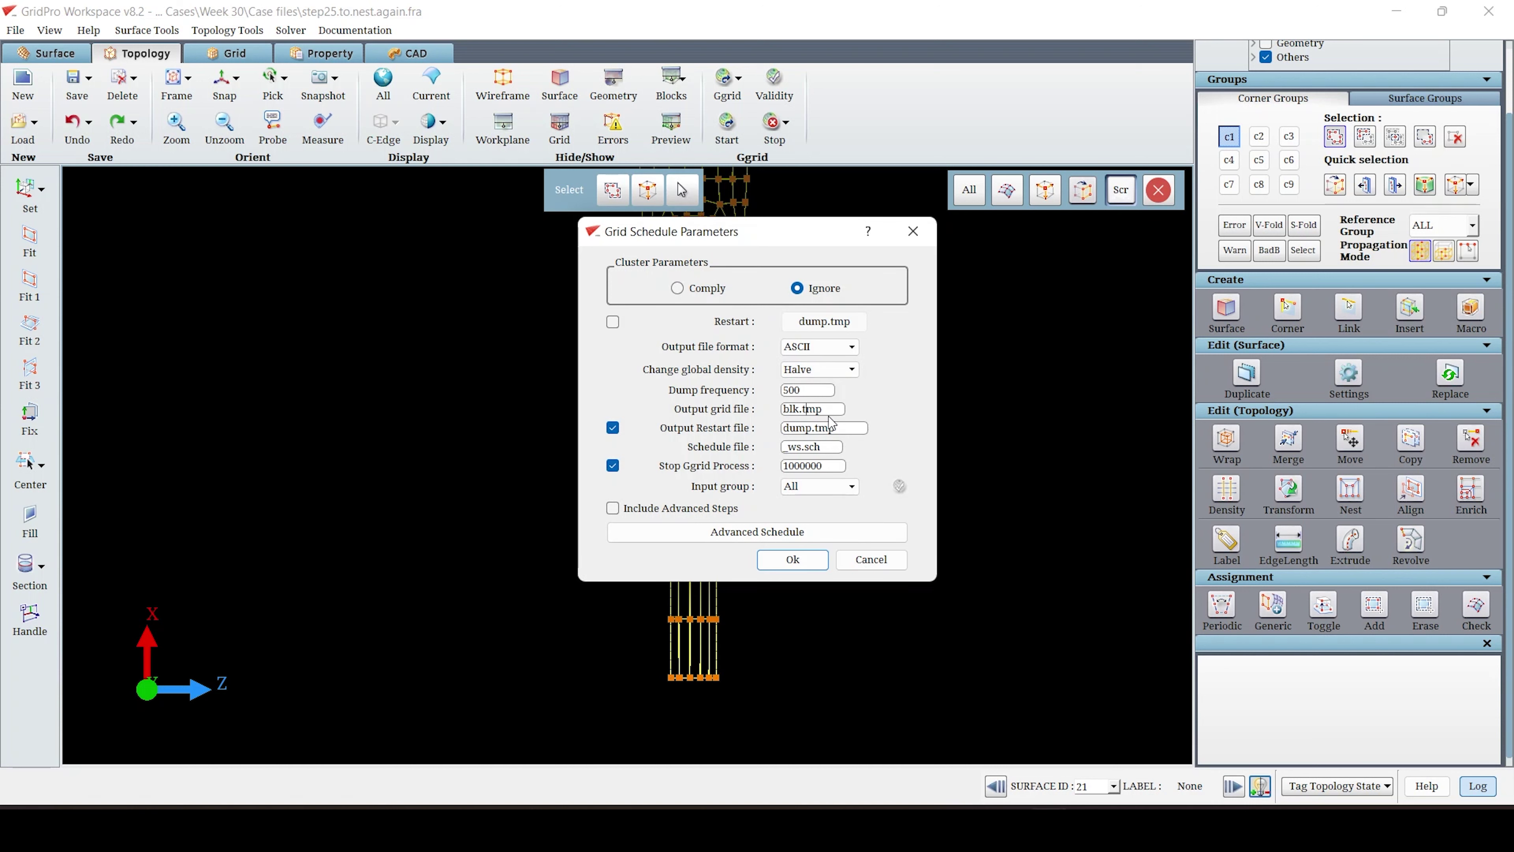
{"action": "type", "text": "initial.tn"}
- Set the schedule's input group to C1 and run Ggrid, overwriting the existing schedule file
{"action": "left_click", "coordinate": [814, 488]}
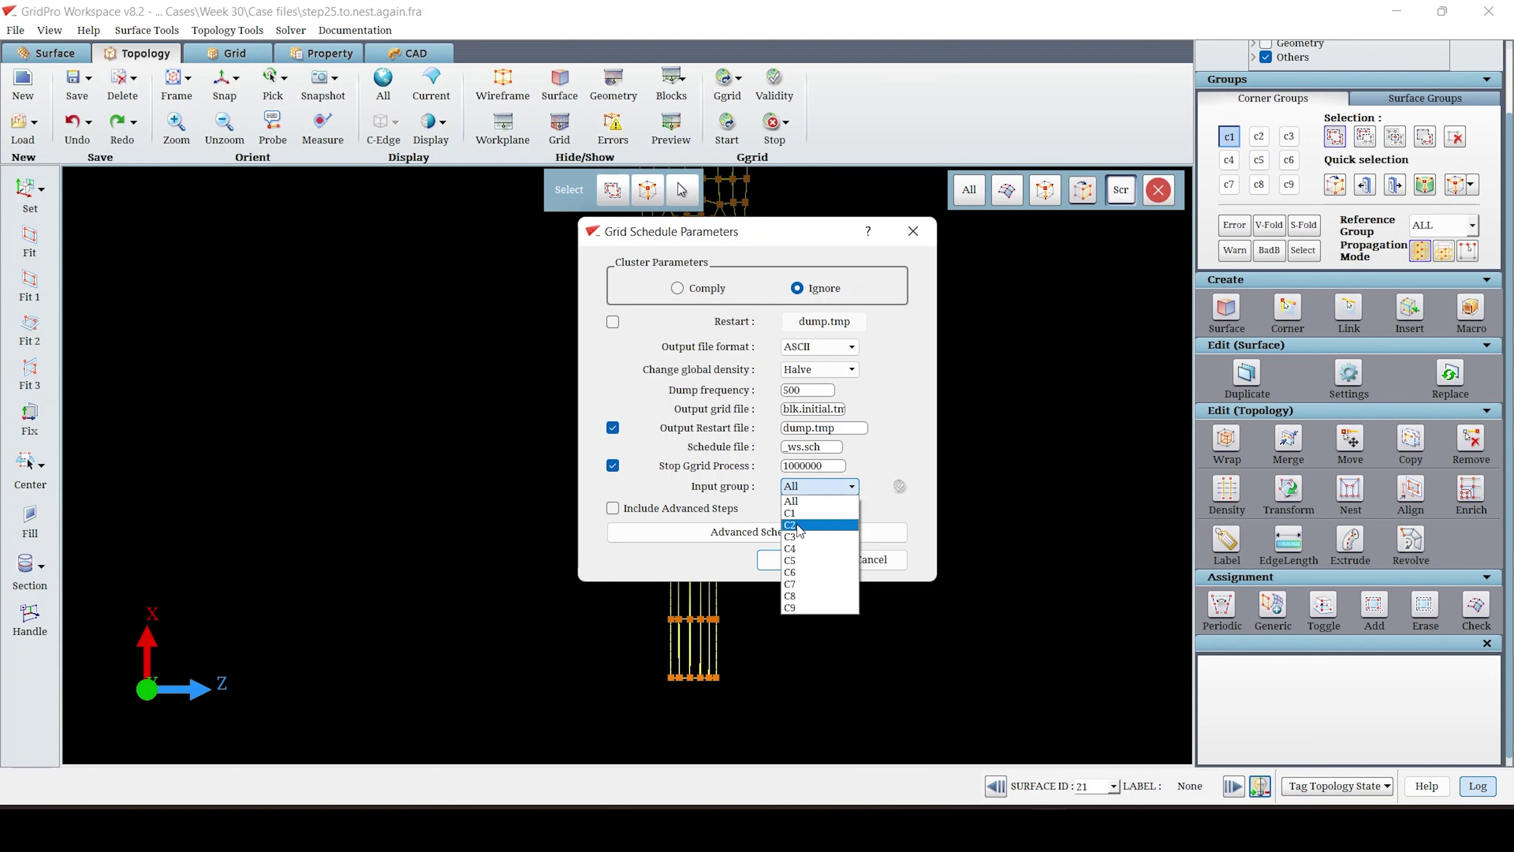
{"action": "left_click", "coordinate": [799, 513]}
{"action": "left_click", "coordinate": [792, 559]}
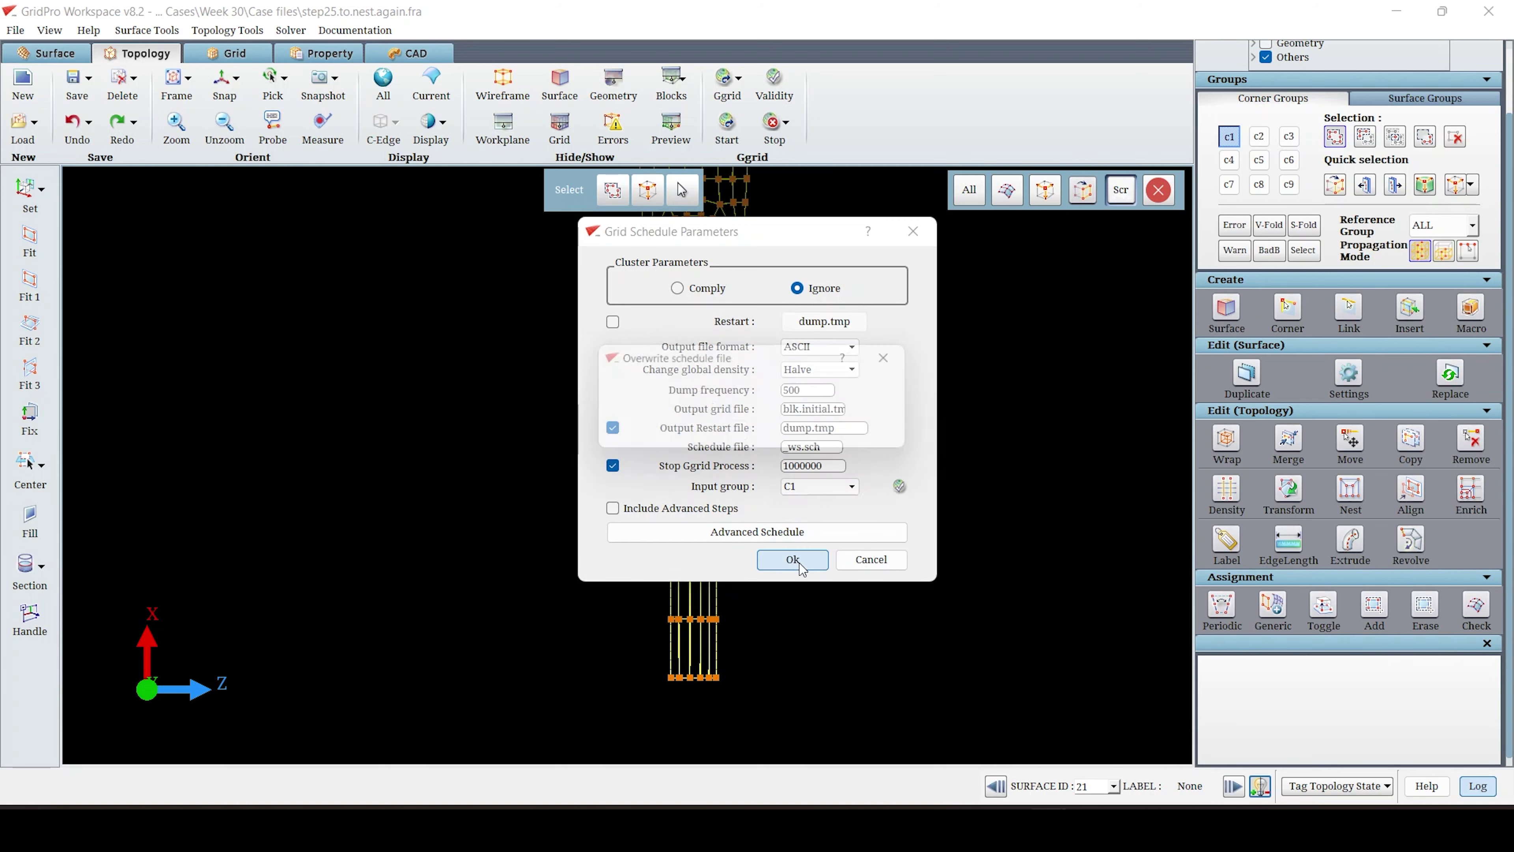
{"action": "left_click", "coordinate": [636, 433]}
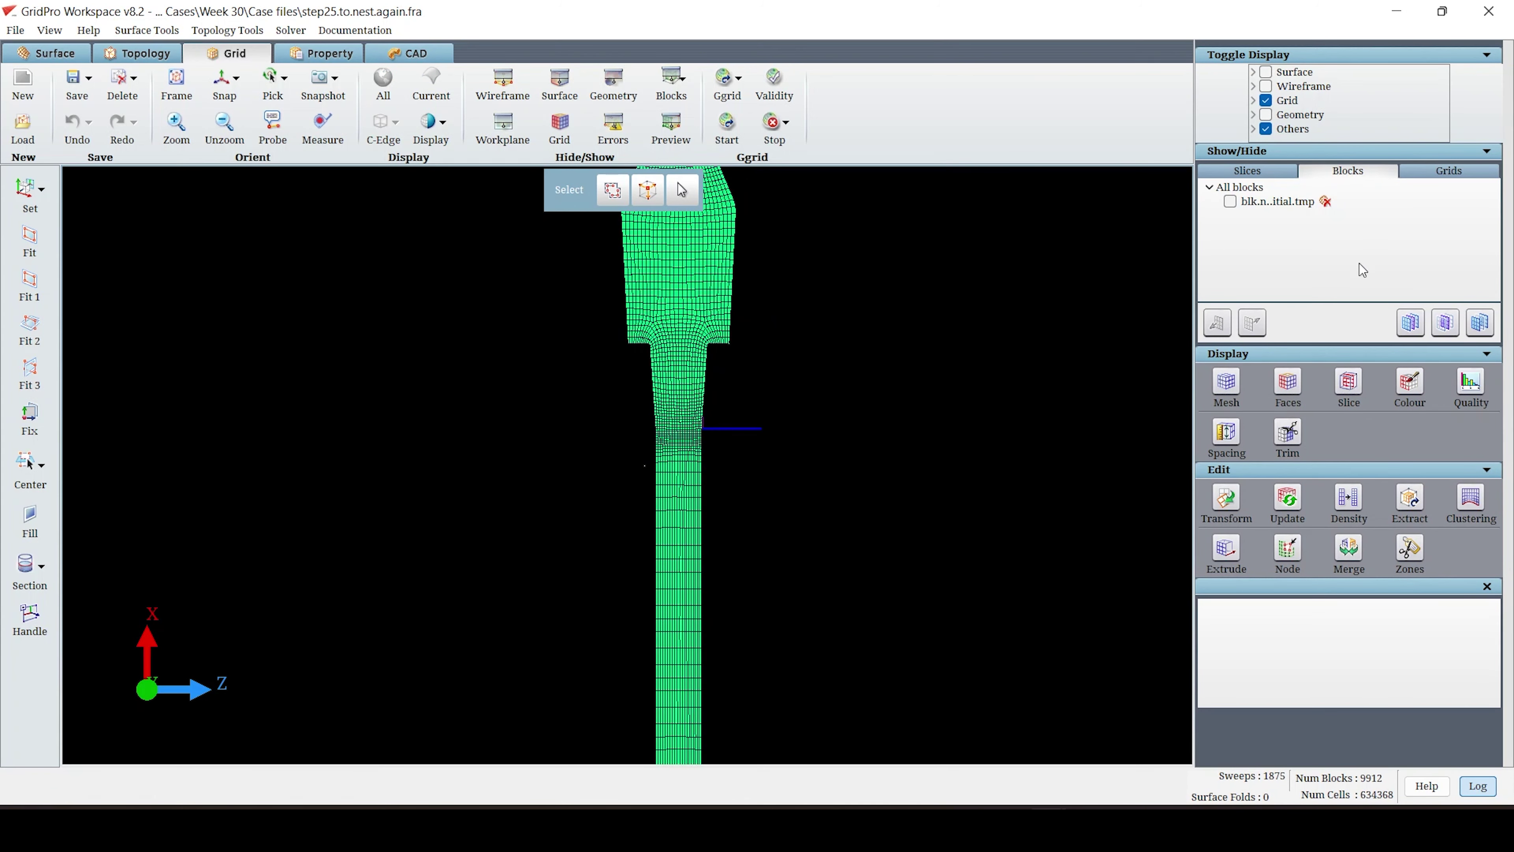
- Delete the displayed blk.nesting.initial.tmp grid and load a Ggrid output file in its place
{"action": "left_click", "coordinate": [1326, 202]}
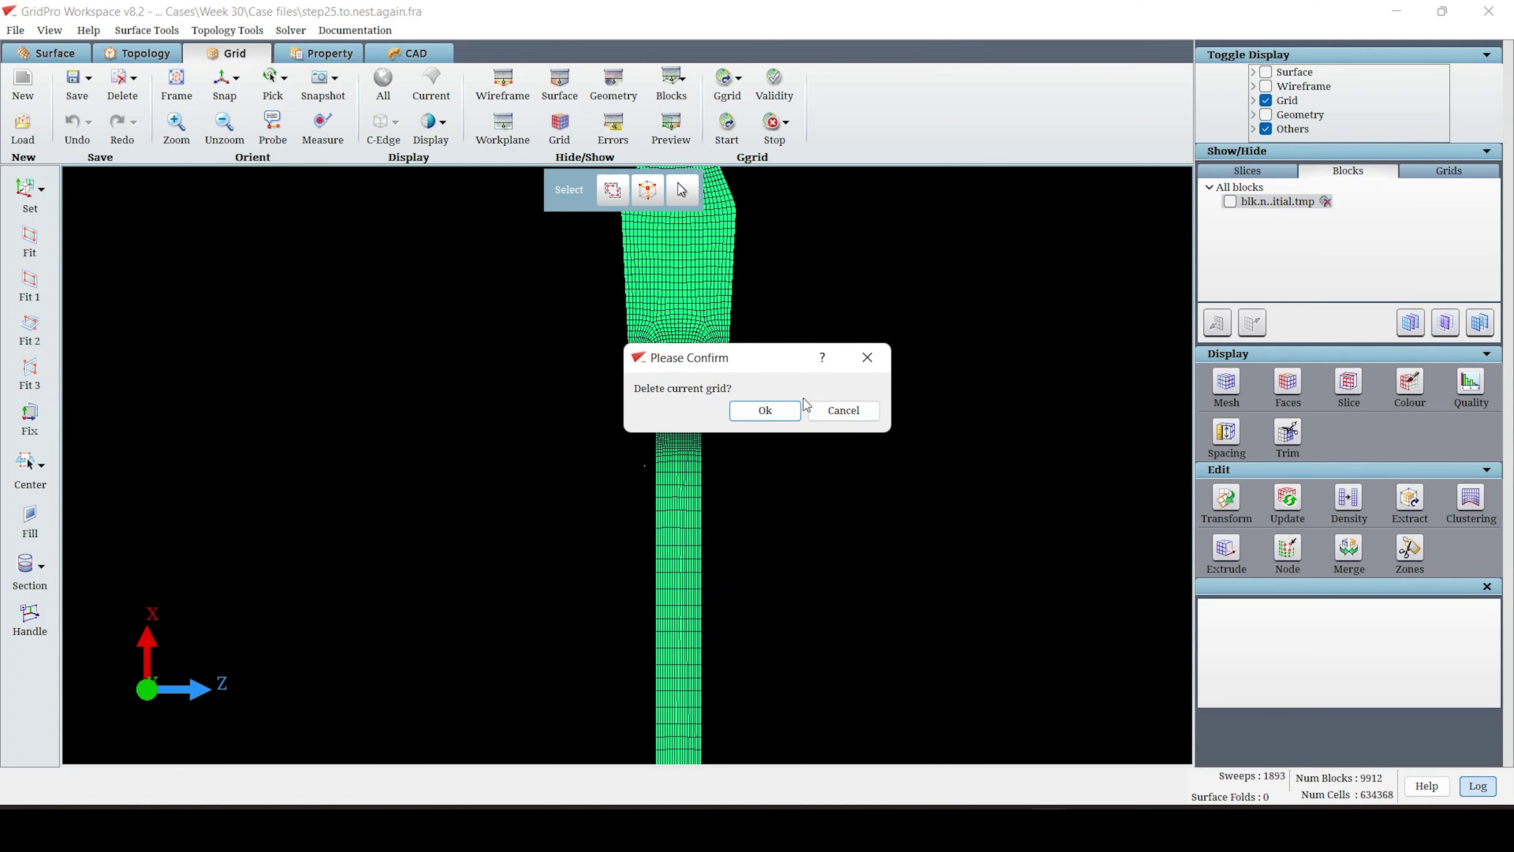
{"action": "left_click", "coordinate": [764, 411]}
{"action": "left_click", "coordinate": [22, 128]}
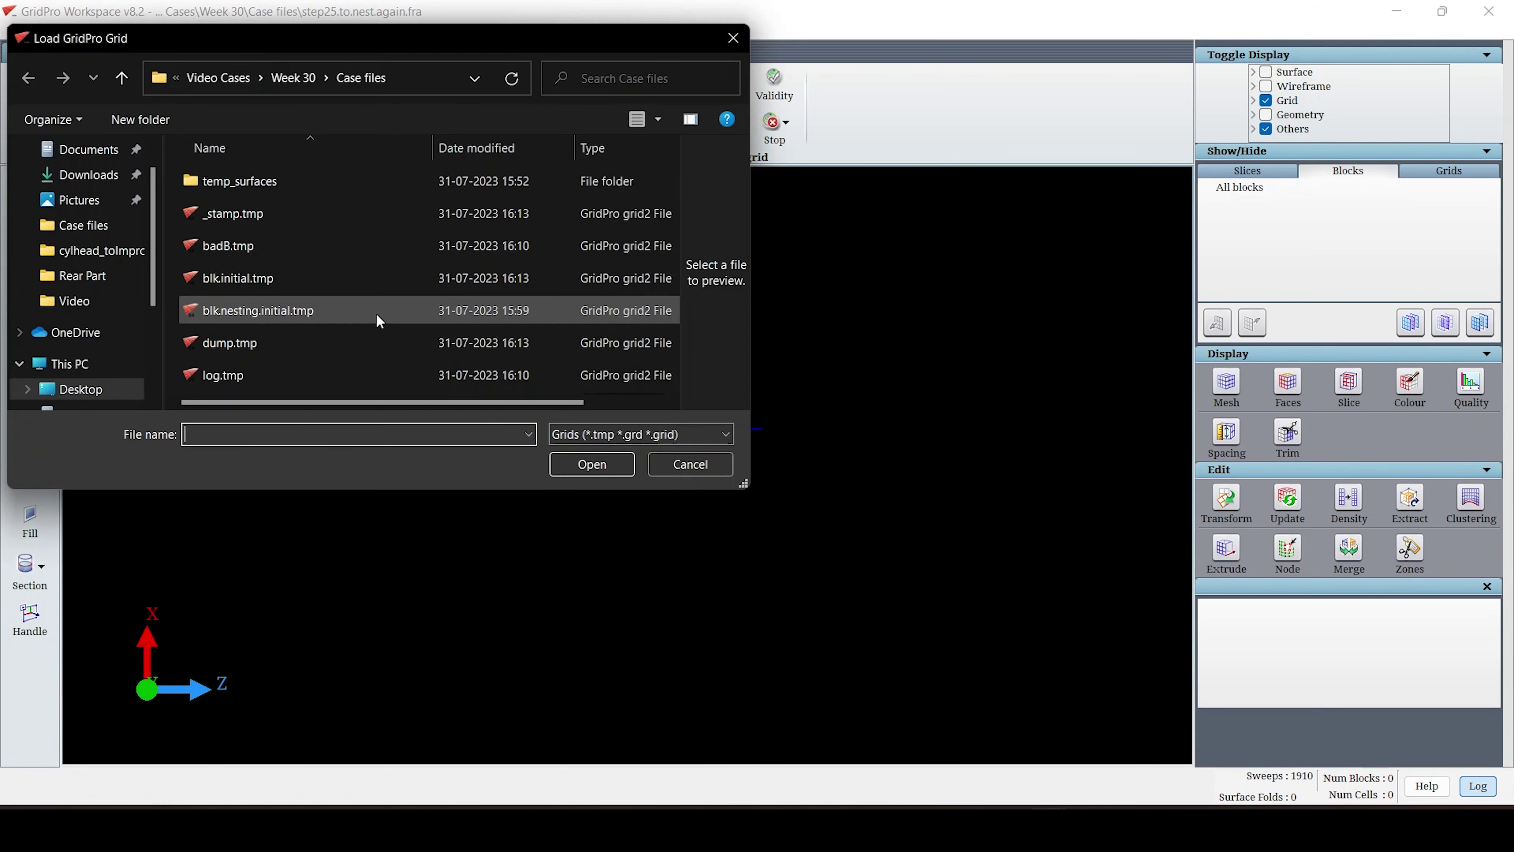
{"action": "double_click", "coordinate": [303, 300]}
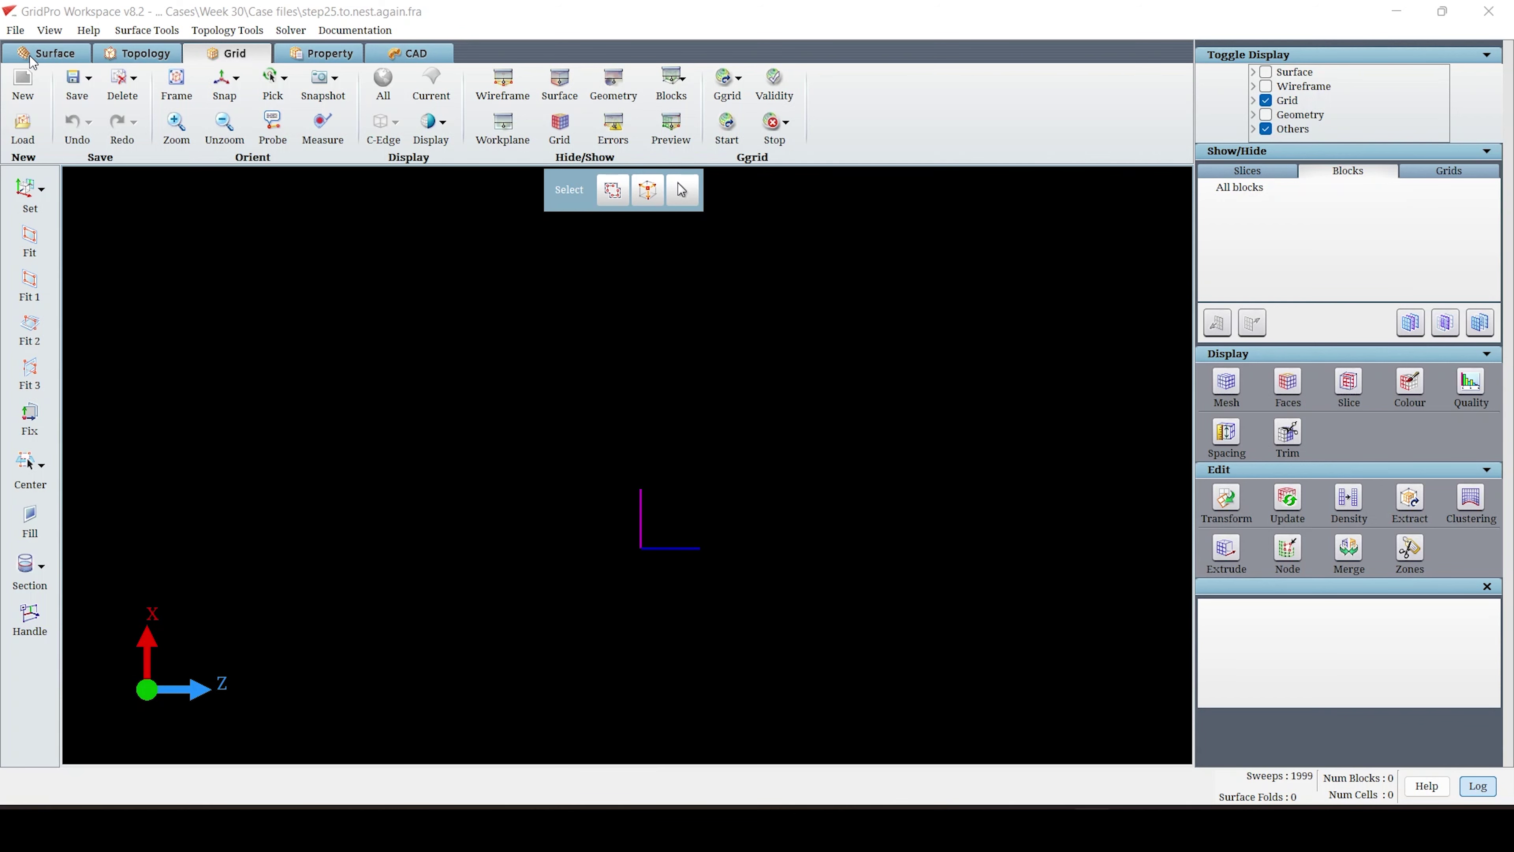
{"action": "left_click", "coordinate": [35, 131]}
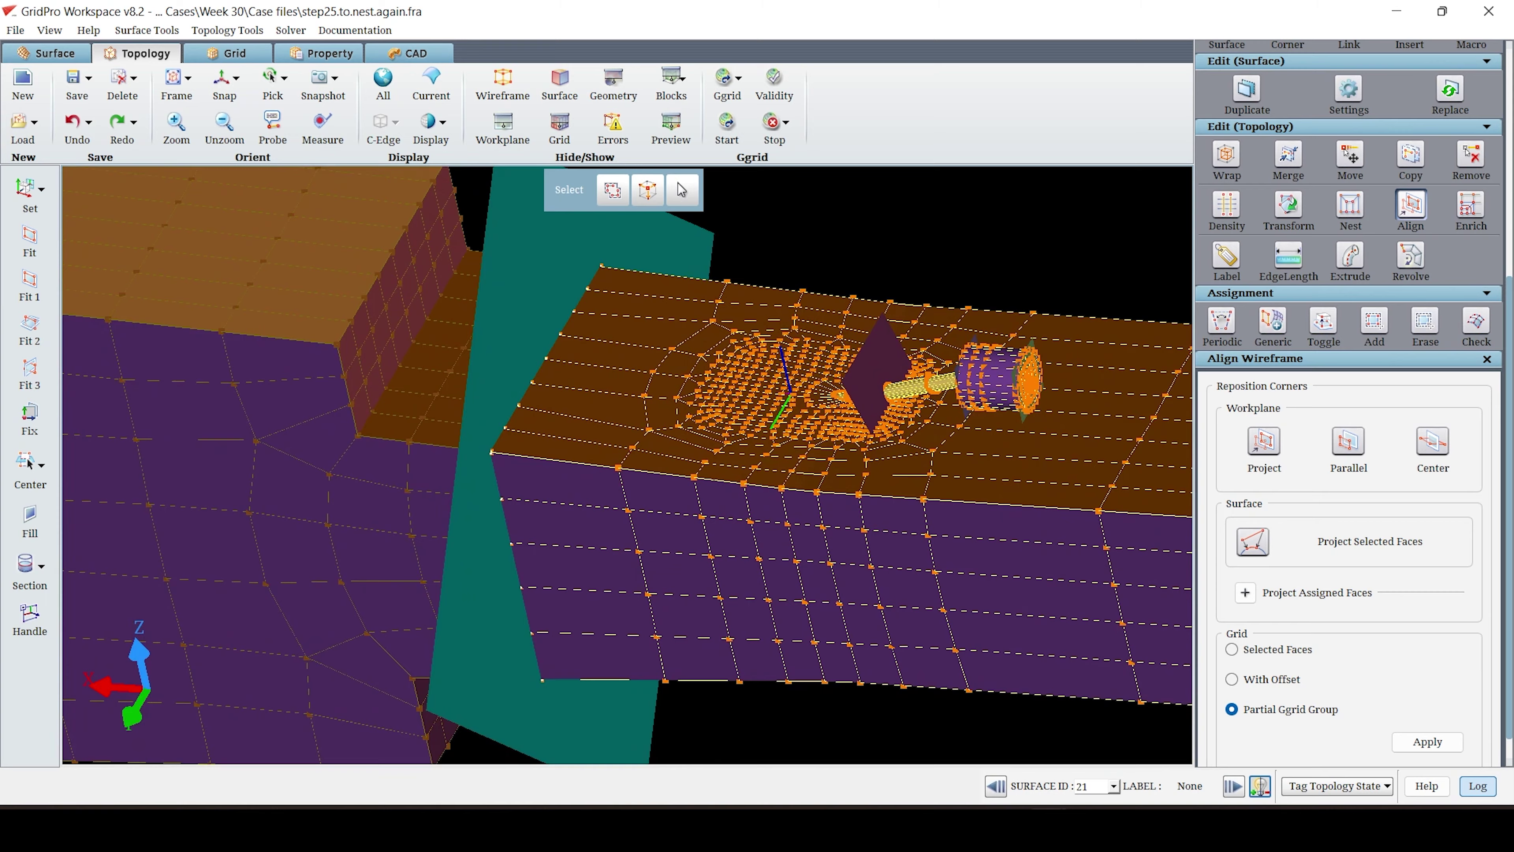
- Close the wireframe alignment settings and deactivate corner group c1 to display the whole topology
{"action": "middle_click_drag", "start_coordinate": [960, 346], "coordinate": [859, 581]}
{"action": "left_click", "coordinate": [1486, 358]}
{"action": "left_click", "coordinate": [1229, 137]}
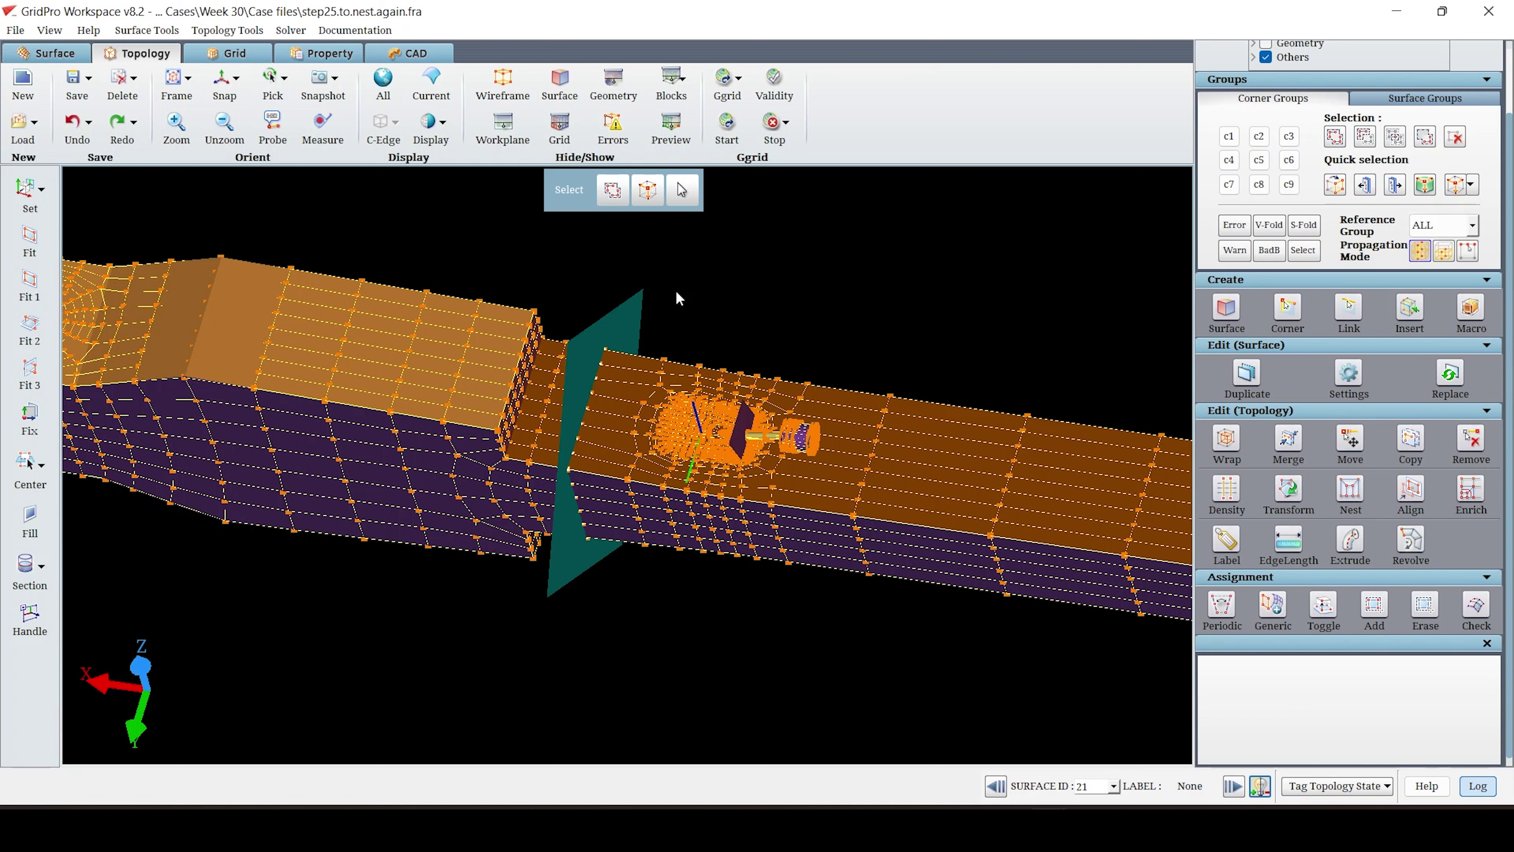
- Open the grid schedule parameters and name the output grid file blk.final.tmp
{"action": "key", "text": "ctrl+g"}
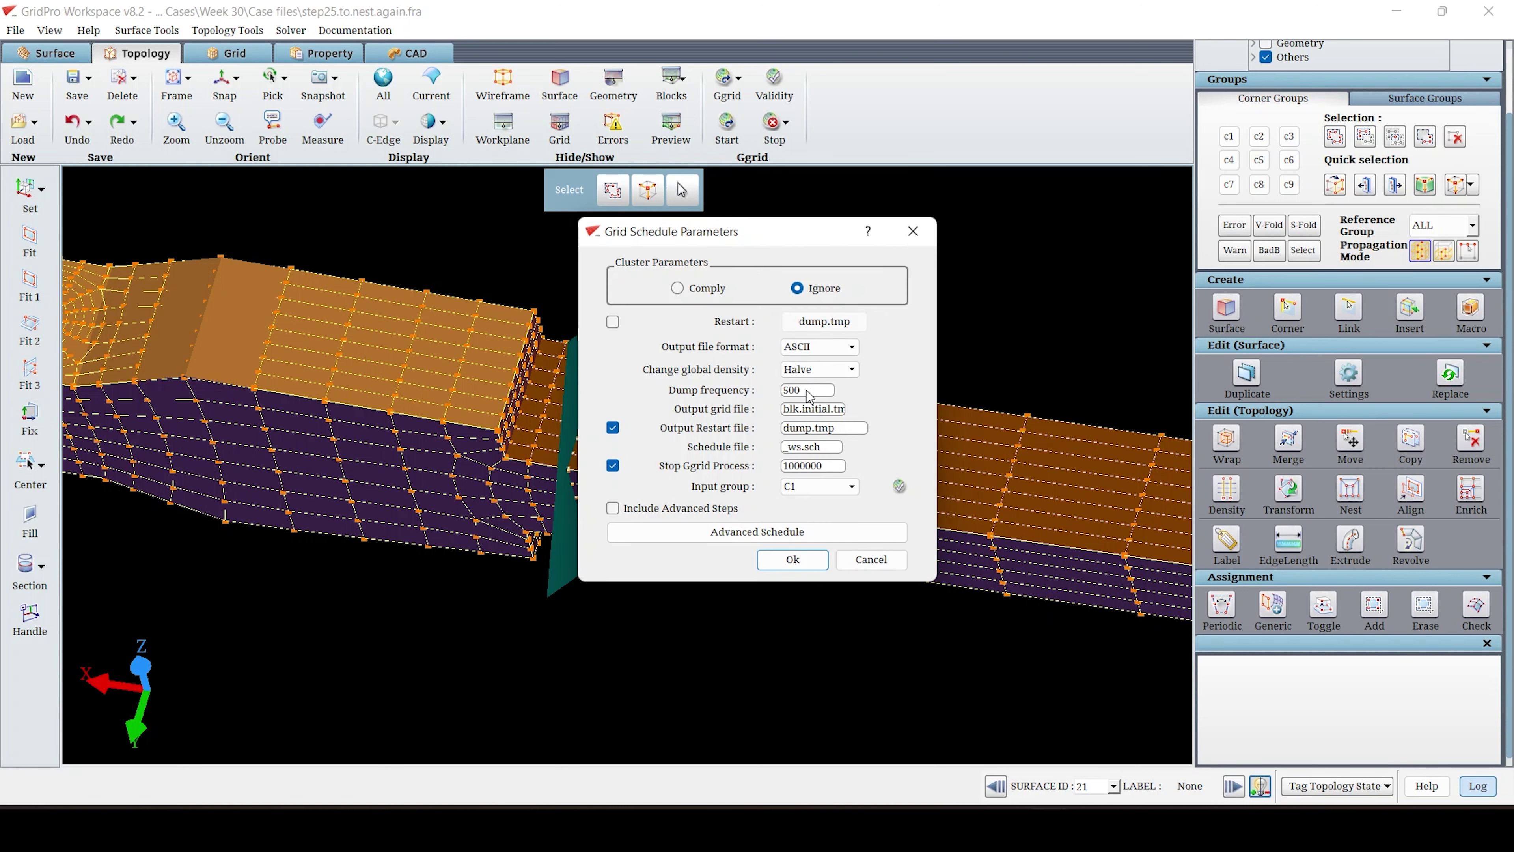
{"action": "triple_click", "coordinate": [812, 409]}
{"action": "left_click", "coordinate": [828, 409]}
{"action": "key", "text": "BackSpace"}
{"action": "key", "text": "BackSpace"}
{"action": "key", "text": "BackSpace"}
{"action": "key", "text": "BackSpace"}
{"action": "key", "text": "BackSpace"}
{"action": "key", "text": "BackSpace"}
{"action": "type", "text": "final"}
- Set the schedule's input group to All and global density to Default, and start Ggrid with these parameters
{"action": "left_click", "coordinate": [804, 491]}
{"action": "left_click", "coordinate": [810, 501]}
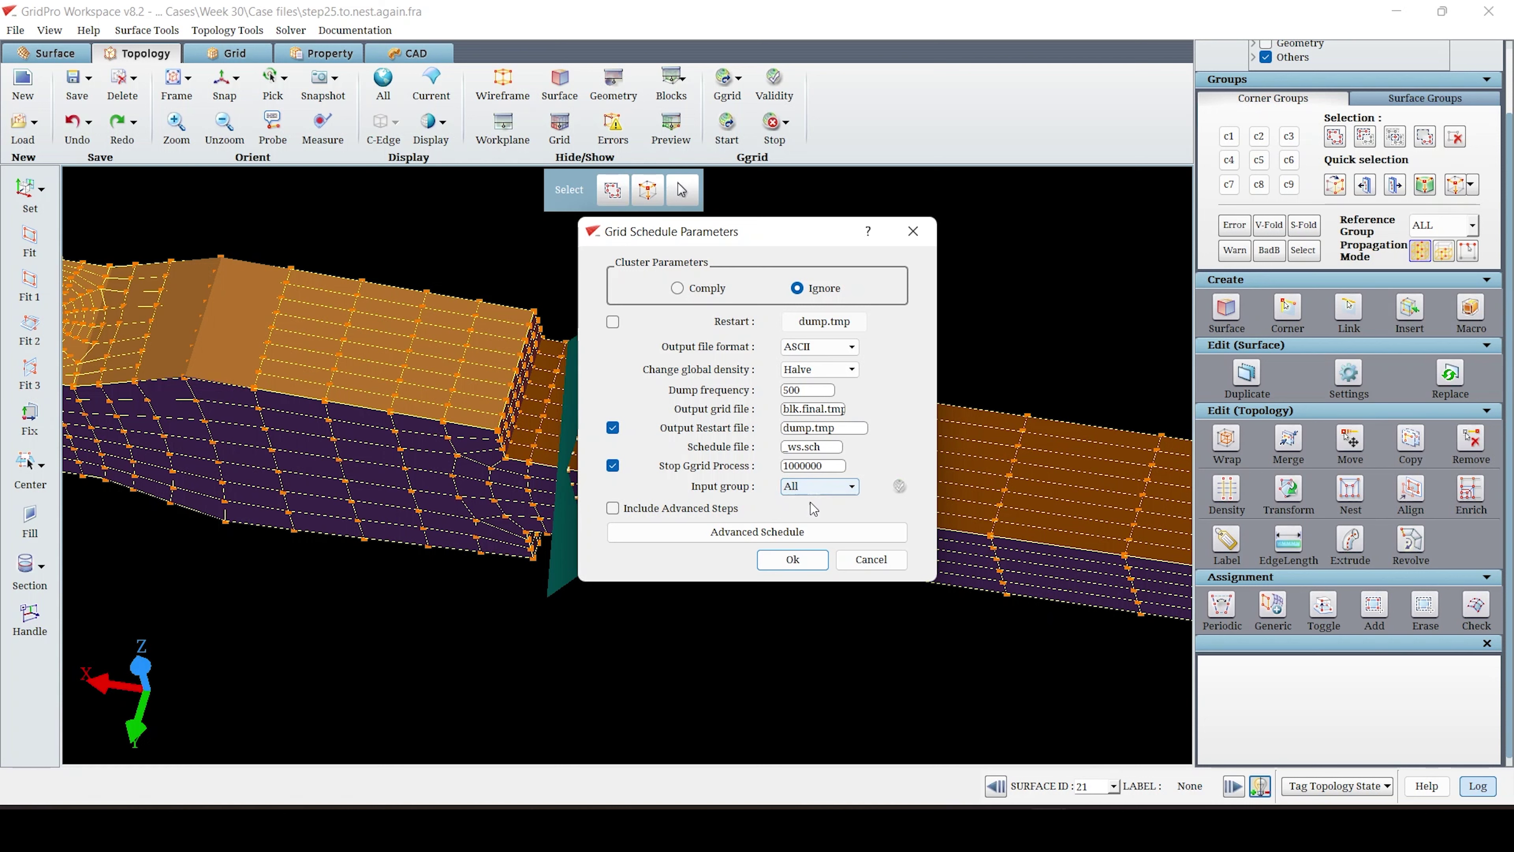
{"action": "left_click", "coordinate": [818, 370]}
{"action": "left_click", "coordinate": [812, 392]}
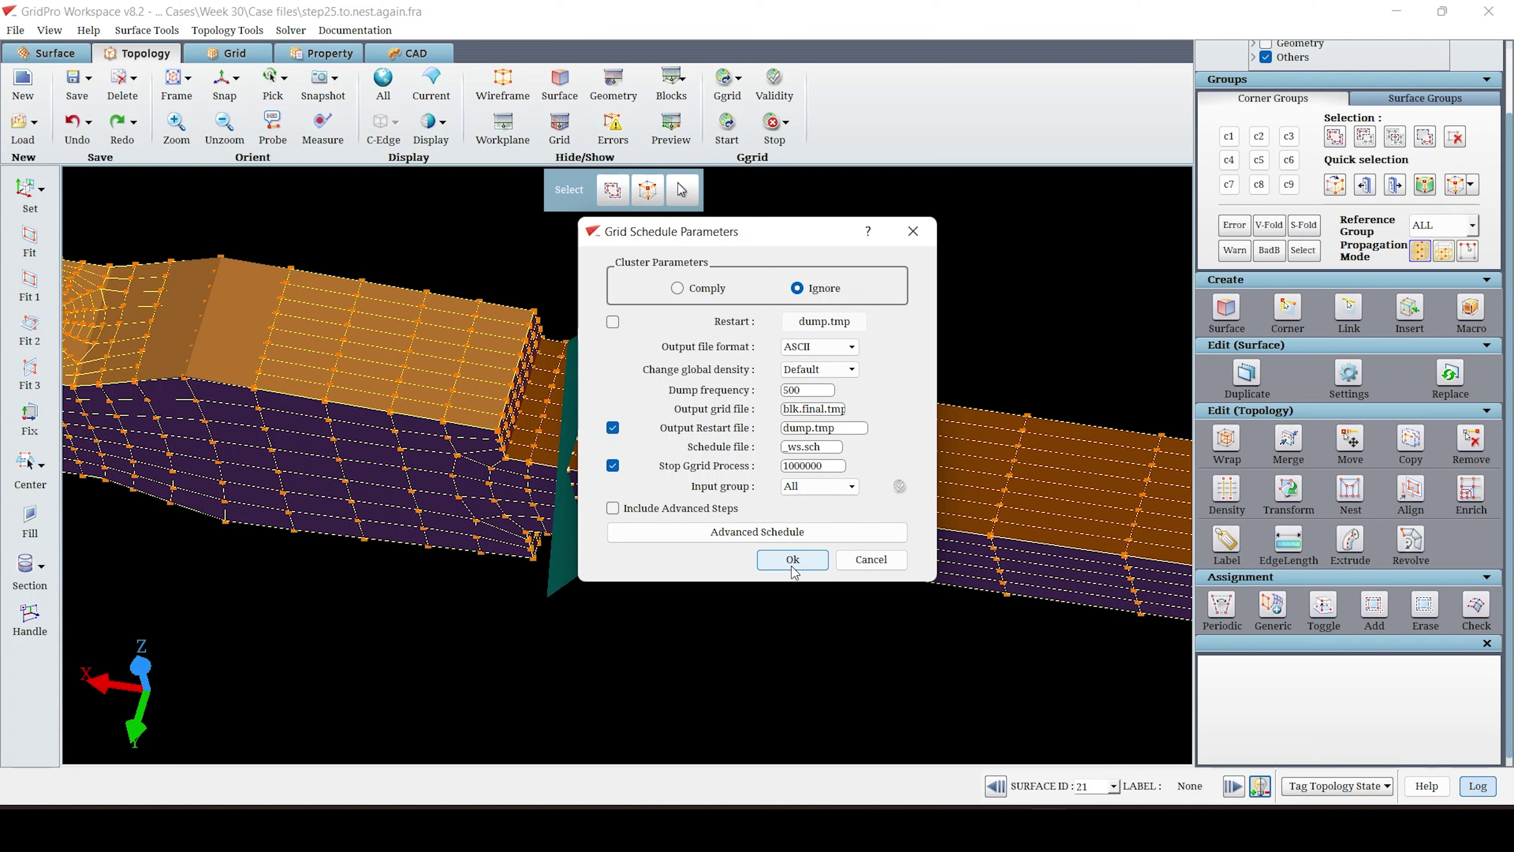
{"action": "left_click", "coordinate": [793, 561]}
{"action": "left_click", "coordinate": [637, 434]}
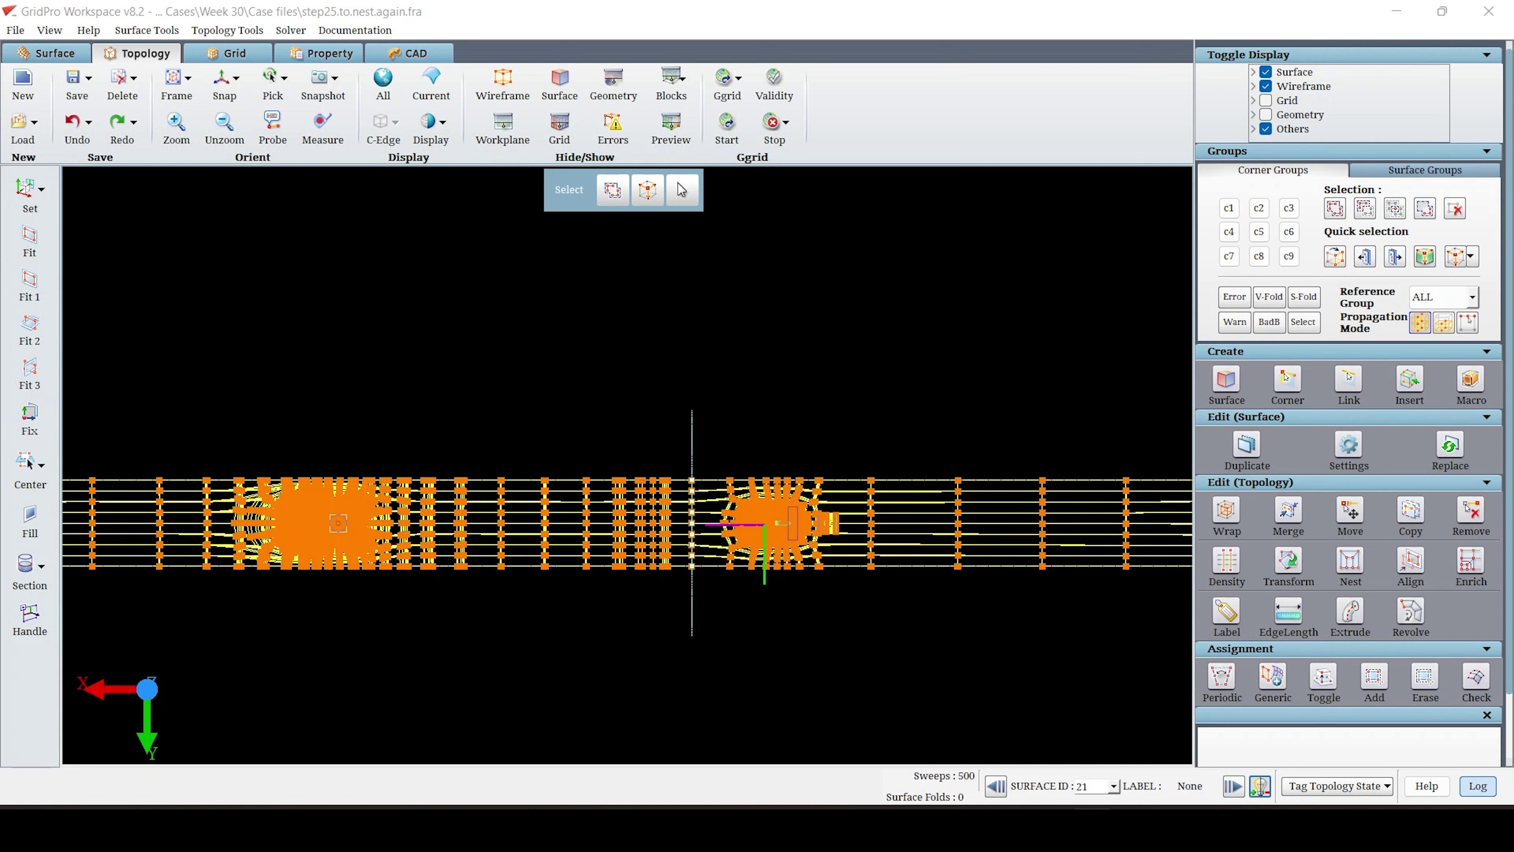
- Display the generated grid and examine the surface mesh around the inclined and upright injector junctions
{"action": "left_click", "coordinate": [248, 54]}
{"action": "middle_click_drag", "start_coordinate": [1075, 477], "coordinate": [976, 476]}
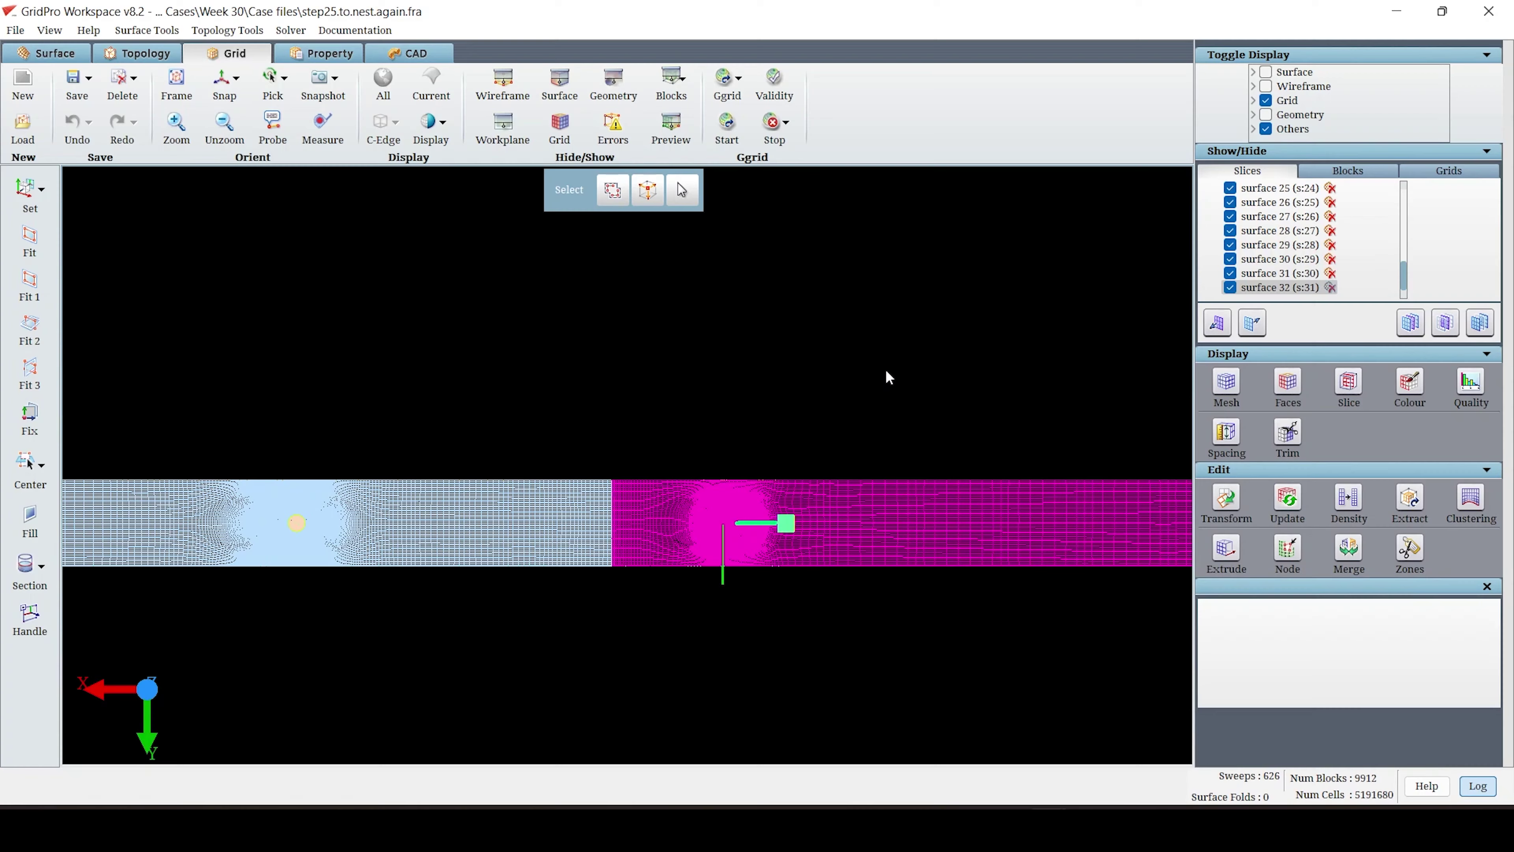
{"action": "scroll", "coordinate": [885, 369], "scroll_direction": "up", "scroll_amount": 5}
{"action": "middle_click_drag", "start_coordinate": [882, 367], "coordinate": [731, 279]}
{"action": "scroll", "coordinate": [785, 334], "scroll_direction": "up", "scroll_amount": 8}
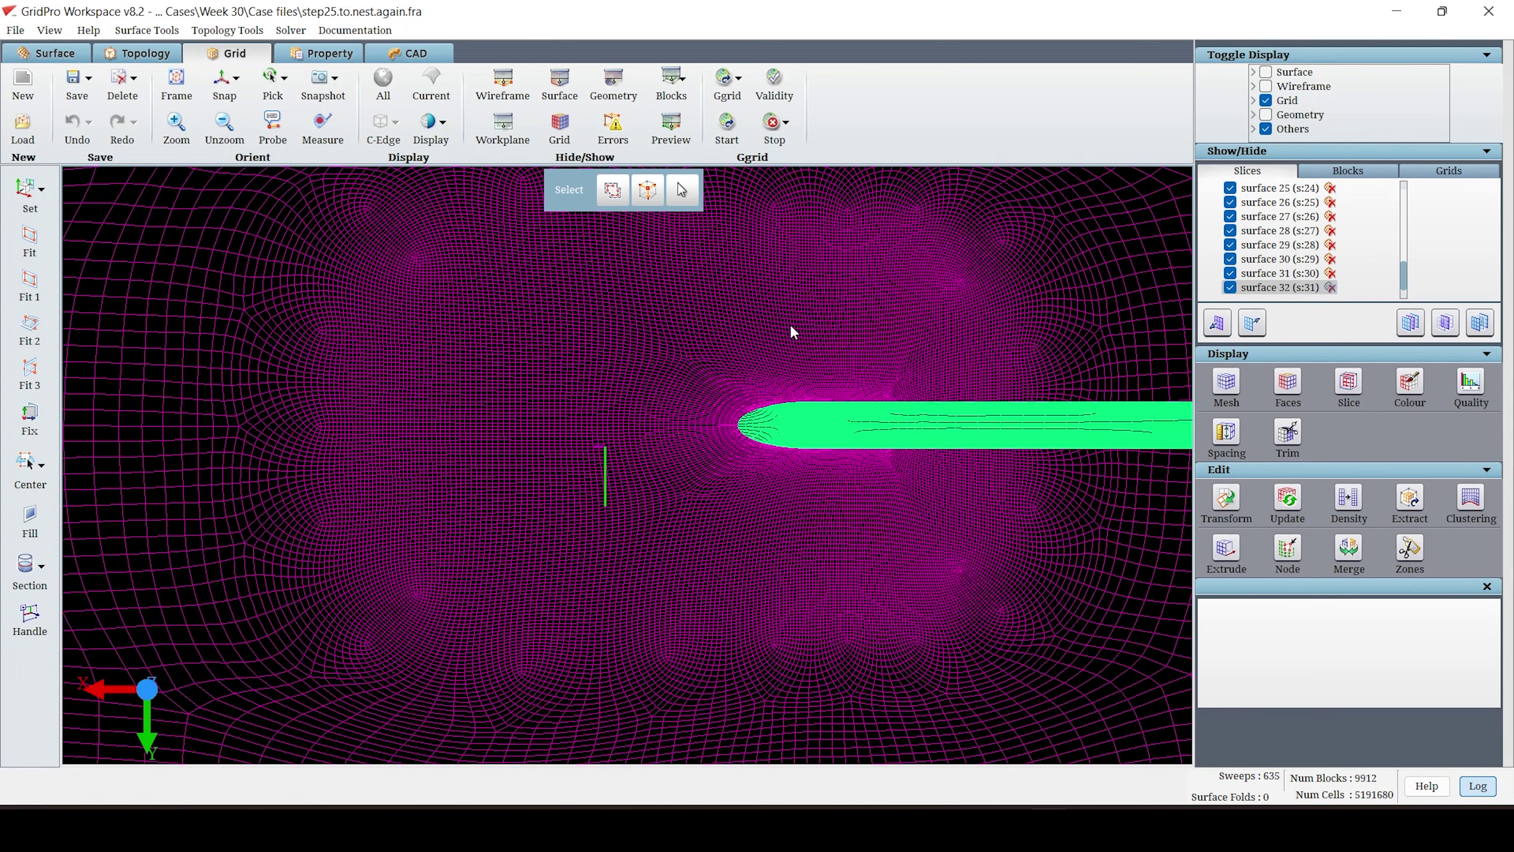
{"action": "scroll", "coordinate": [838, 328], "scroll_direction": "down", "scroll_amount": 5}
{"action": "middle_click_drag", "start_coordinate": [920, 434], "coordinate": [450, 402]}
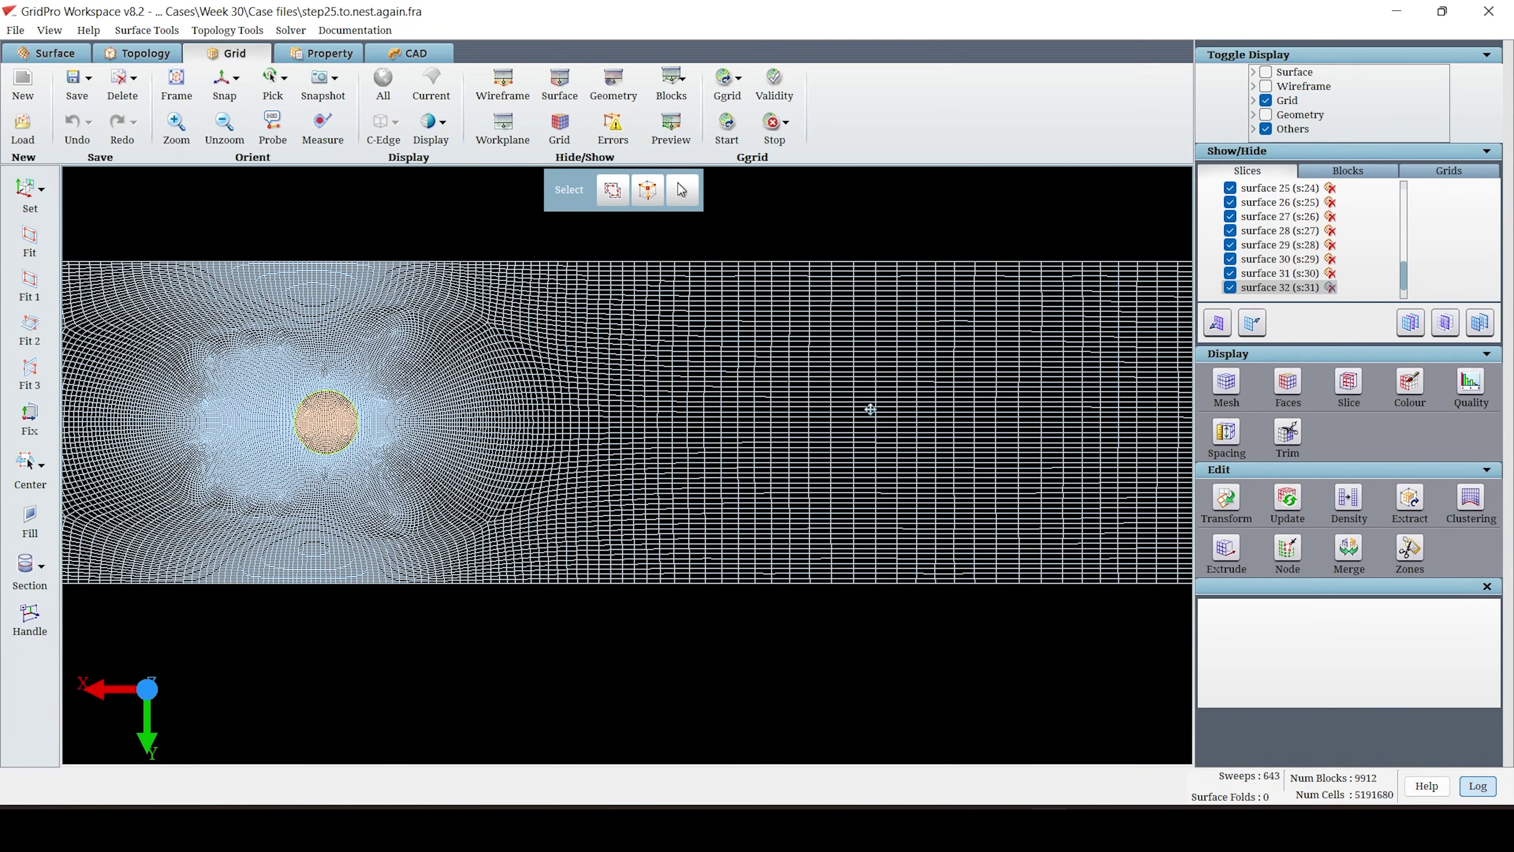
- Create a lengthwise grid sheet through the combustor, show only that sheet in side view and hide the blk.final.tmp blocks
{"action": "left_click", "coordinate": [1348, 385]}
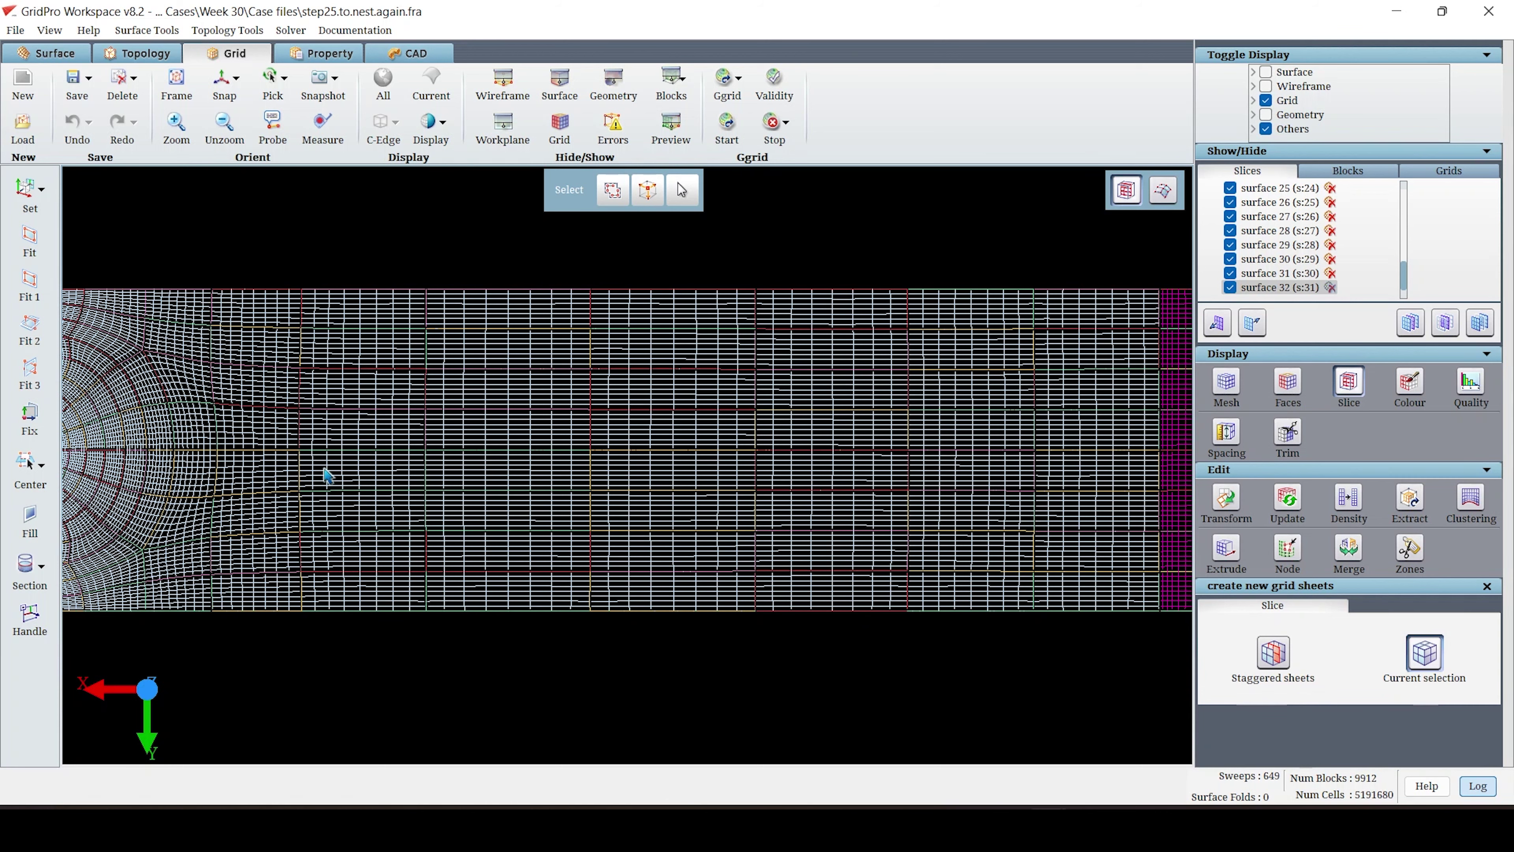
{"action": "left_click", "coordinate": [1445, 322]}
{"action": "left_click_drag", "start_coordinate": [1061, 731], "coordinate": [1061, 548]}
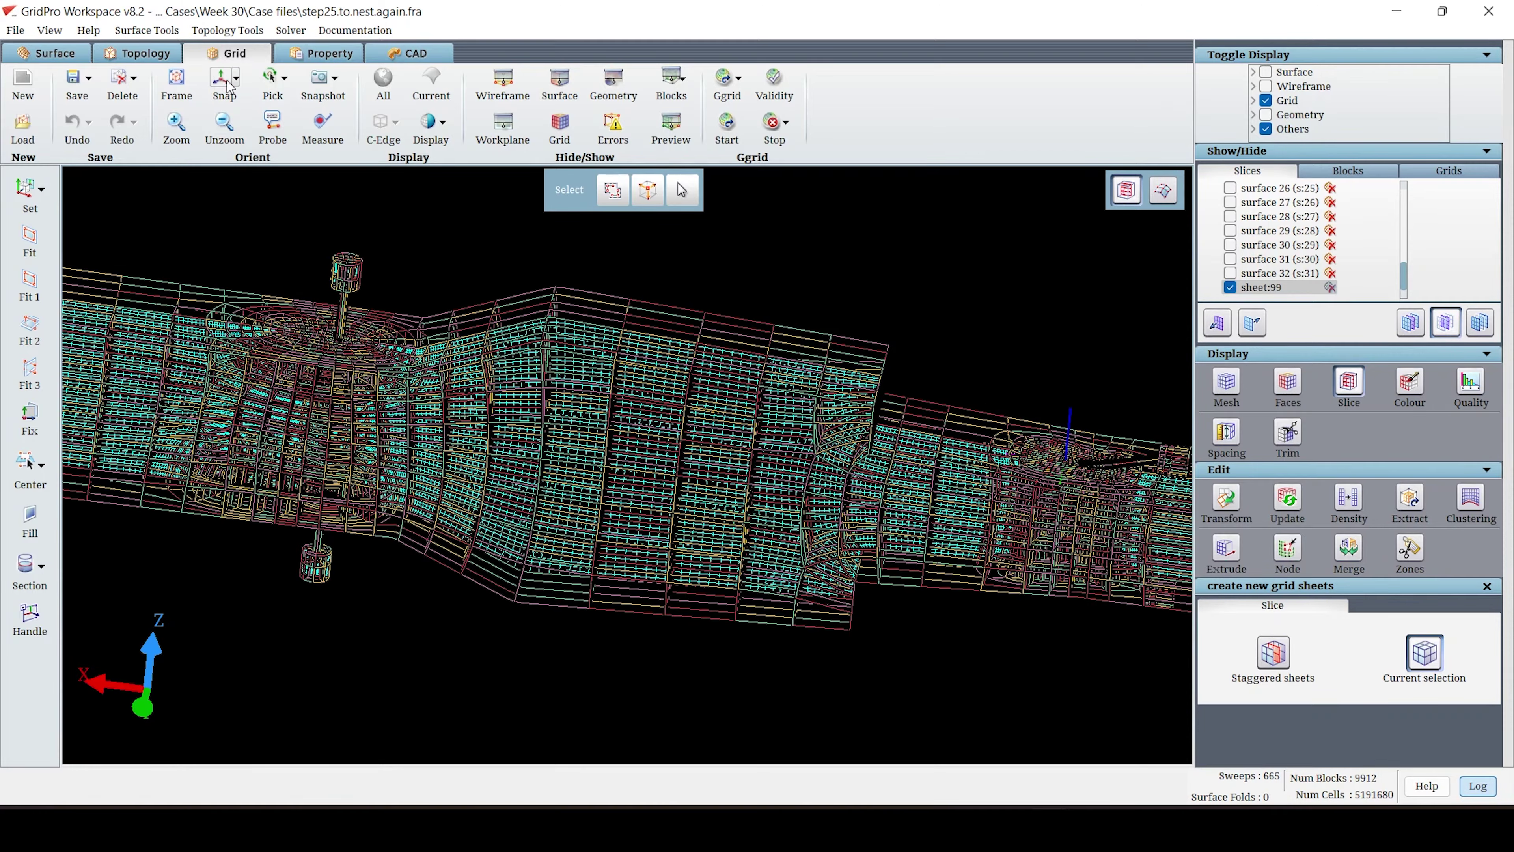
{"action": "left_click", "coordinate": [228, 86]}
{"action": "left_click", "coordinate": [1348, 171]}
{"action": "left_click", "coordinate": [1229, 215]}
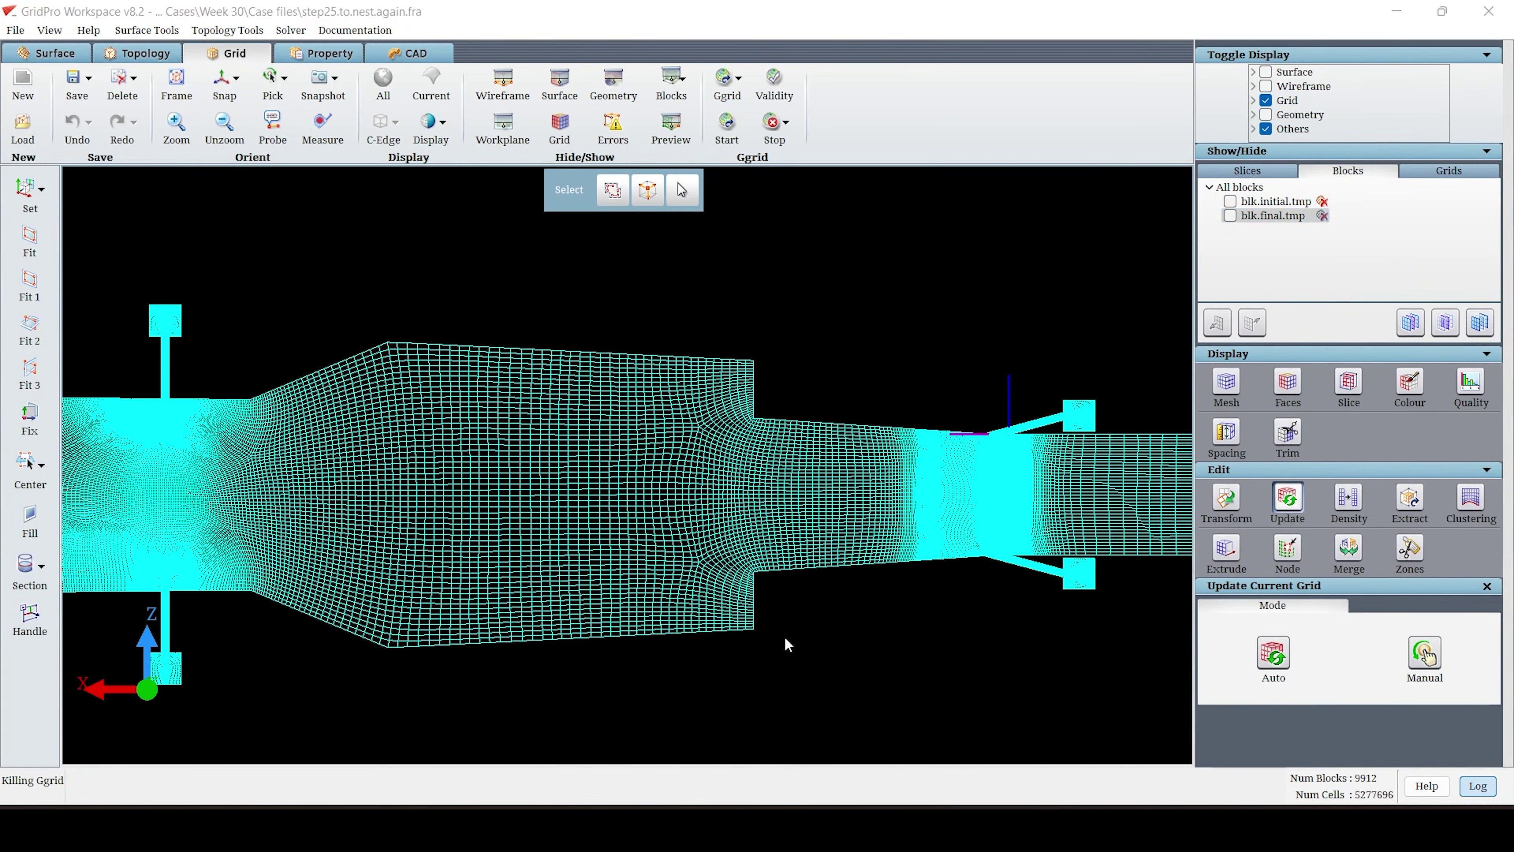
- Examine the sheet's cells around the inclined injectors, including where the injector pipes meet the duct walls
{"action": "right_click_drag", "start_coordinate": [781, 637], "coordinate": [937, 539]}
{"action": "middle_click_drag", "start_coordinate": [937, 539], "coordinate": [663, 552]}
{"action": "right_click_drag", "start_coordinate": [663, 553], "coordinate": [667, 427]}
{"action": "middle_click_drag", "start_coordinate": [667, 427], "coordinate": [642, 562]}
{"action": "right_click_drag", "start_coordinate": [641, 562], "coordinate": [646, 508]}
{"action": "middle_click_drag", "start_coordinate": [645, 508], "coordinate": [600, 603]}
{"action": "mouse_move", "coordinate": [600, 602]}
{"action": "right_mouse_down"}
{"action": "mouse_move", "coordinate": [606, 537]}
{"action": "mouse_move", "coordinate": [646, 534]}
{"action": "right_mouse_up"}
{"action": "mouse_move", "coordinate": [652, 535]}
{"action": "middle_mouse_down"}
{"action": "mouse_move", "coordinate": [577, 644]}
{"action": "mouse_move", "coordinate": [655, 358]}
{"action": "middle_mouse_up"}
{"action": "middle_click_drag", "start_coordinate": [629, 636], "coordinate": [674, 298]}
{"action": "middle_click_drag", "start_coordinate": [623, 678], "coordinate": [655, 226]}
{"action": "right_click_drag", "start_coordinate": [683, 403], "coordinate": [698, 591]}
{"action": "middle_click_drag", "start_coordinate": [419, 408], "coordinate": [666, 564]}
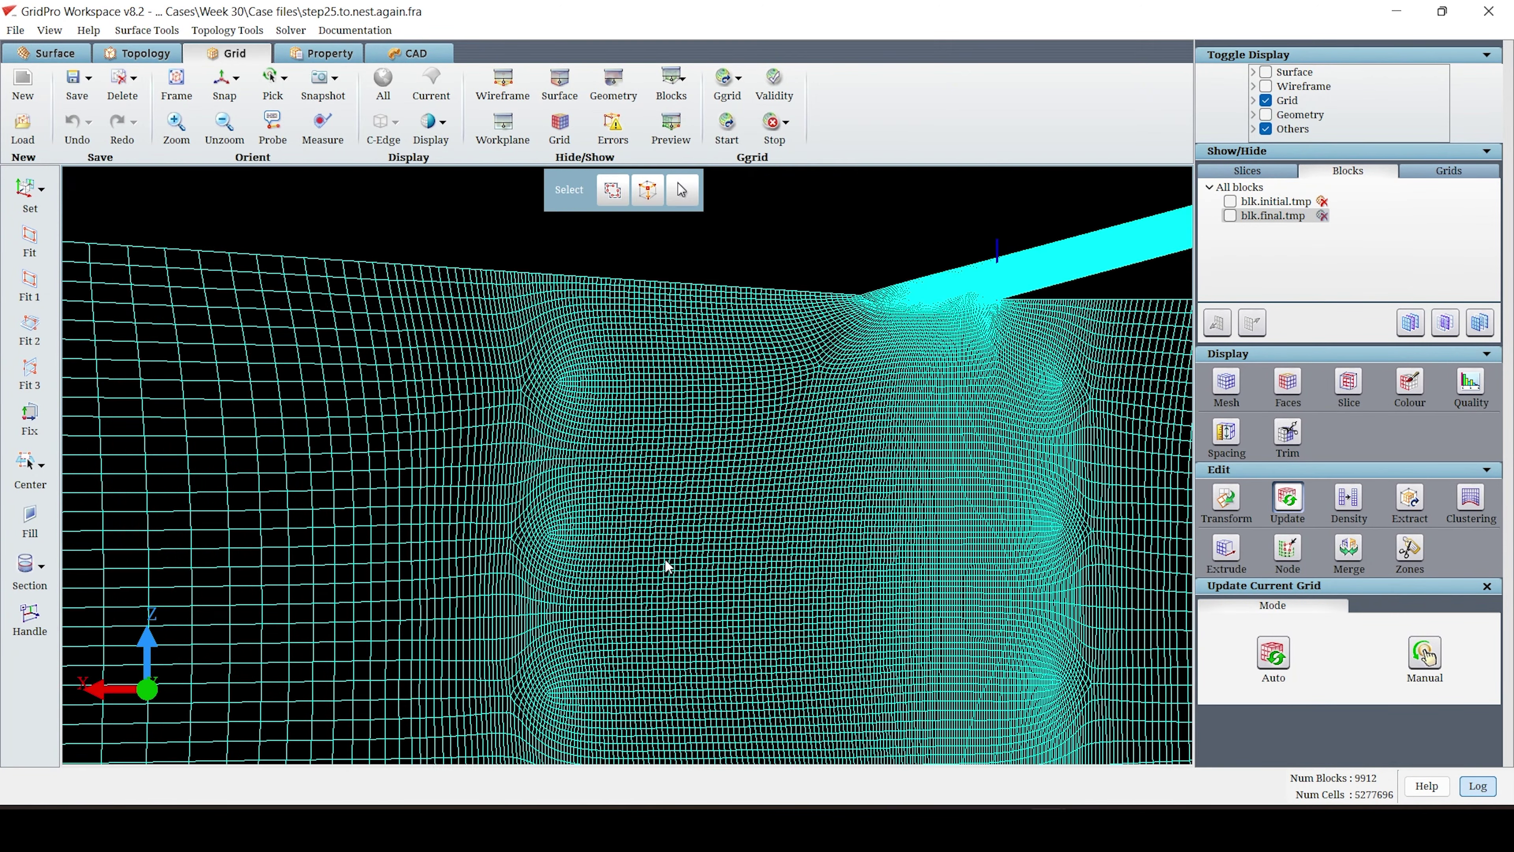
{"action": "right_click_drag", "start_coordinate": [666, 564], "coordinate": [546, 401]}
{"action": "scroll", "coordinate": [546, 400], "scroll_direction": "down", "scroll_amount": 8}
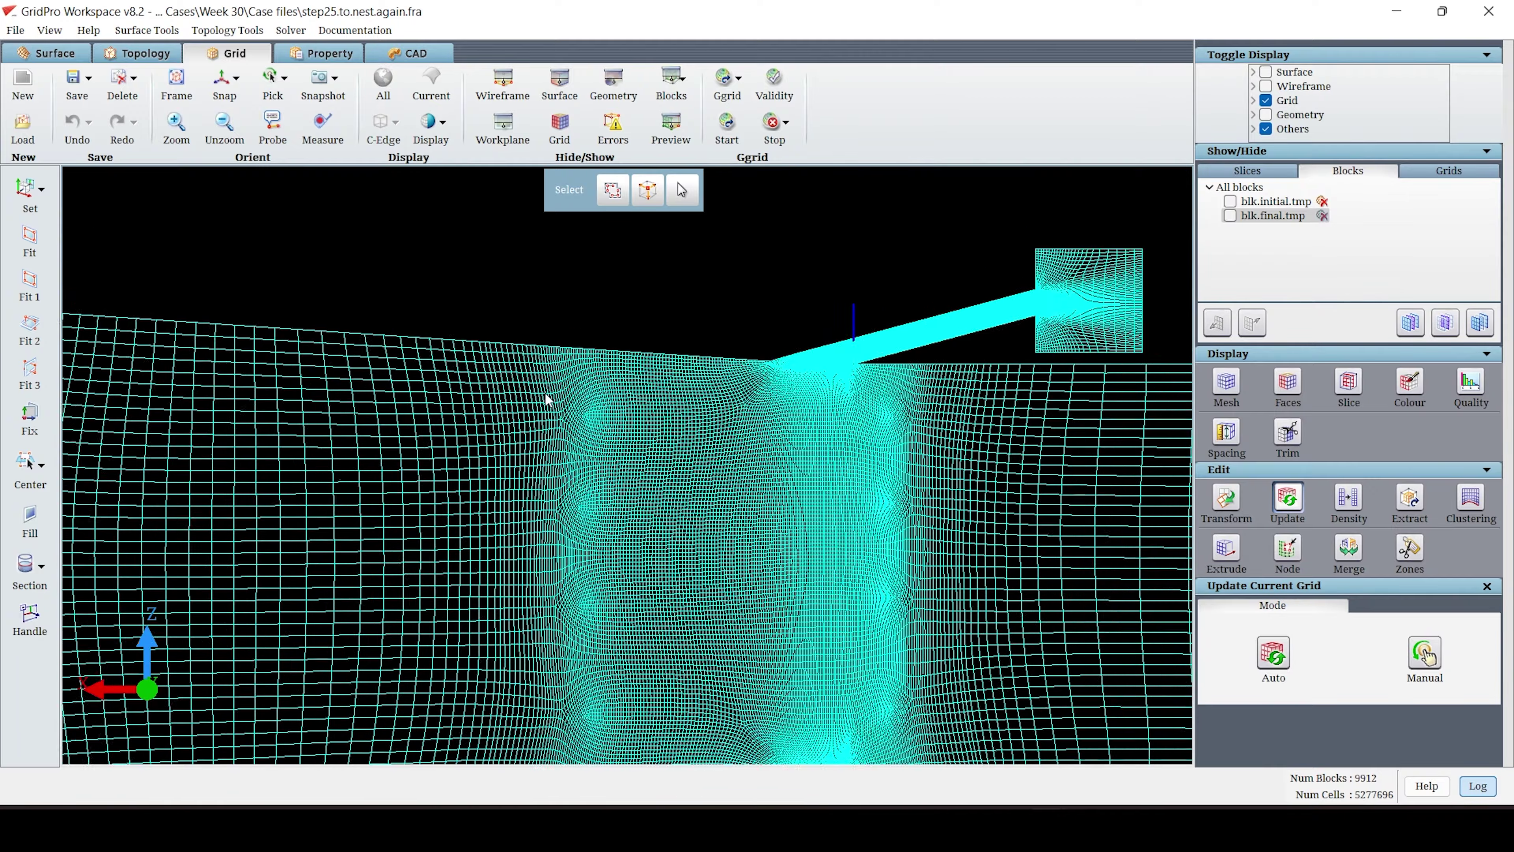
{"action": "middle_click_drag", "start_coordinate": [662, 611], "coordinate": [536, 351]}
{"action": "scroll", "coordinate": [756, 503], "scroll_direction": "up", "scroll_amount": 8}
{"action": "scroll", "coordinate": [756, 503], "scroll_direction": "up", "scroll_amount": 3}
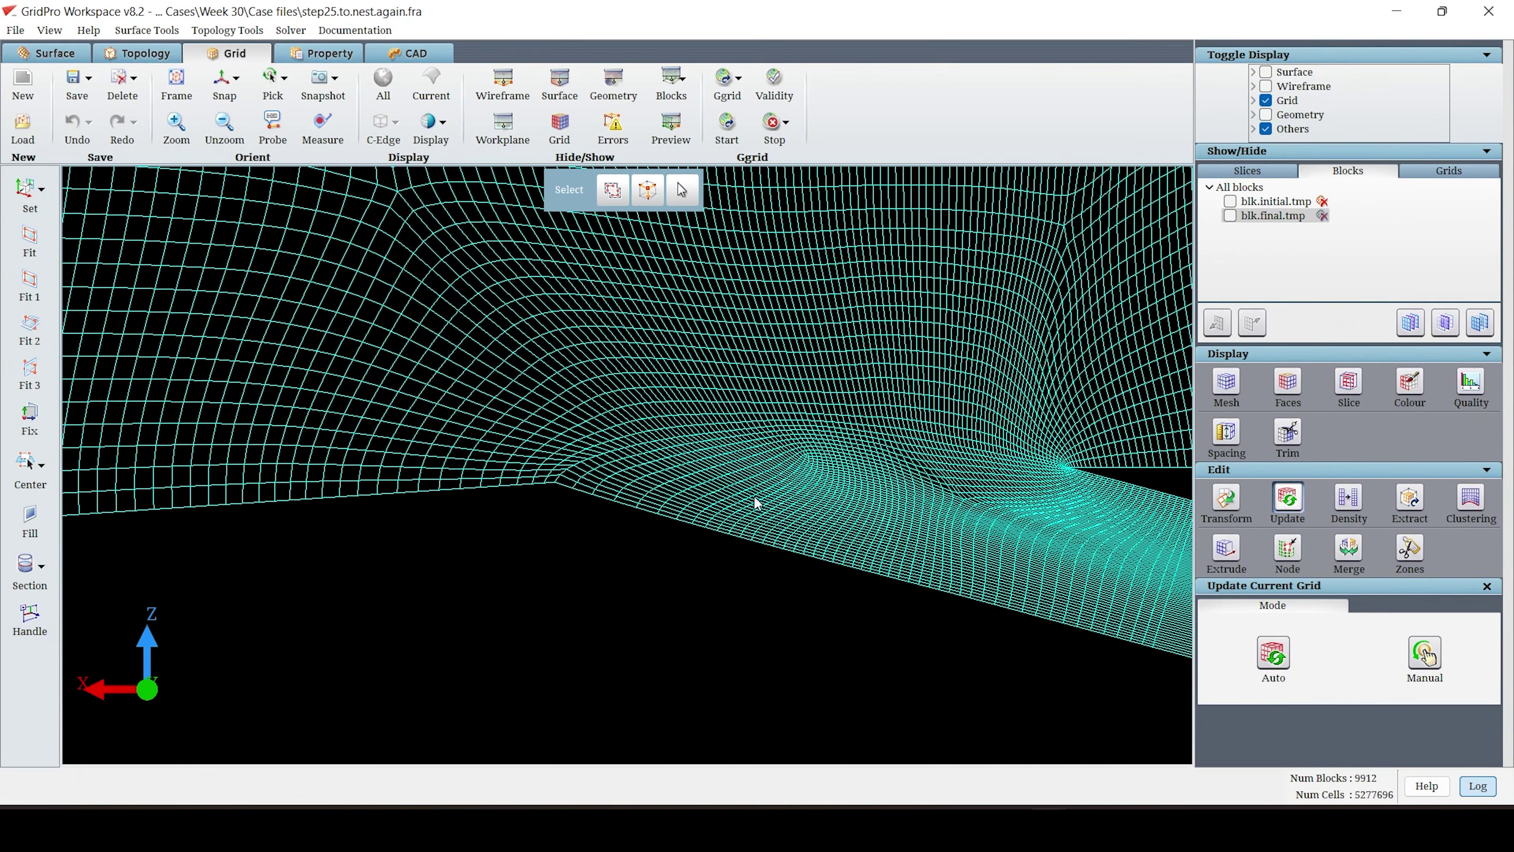
{"action": "scroll", "coordinate": [830, 452], "scroll_direction": "down", "scroll_amount": 6}
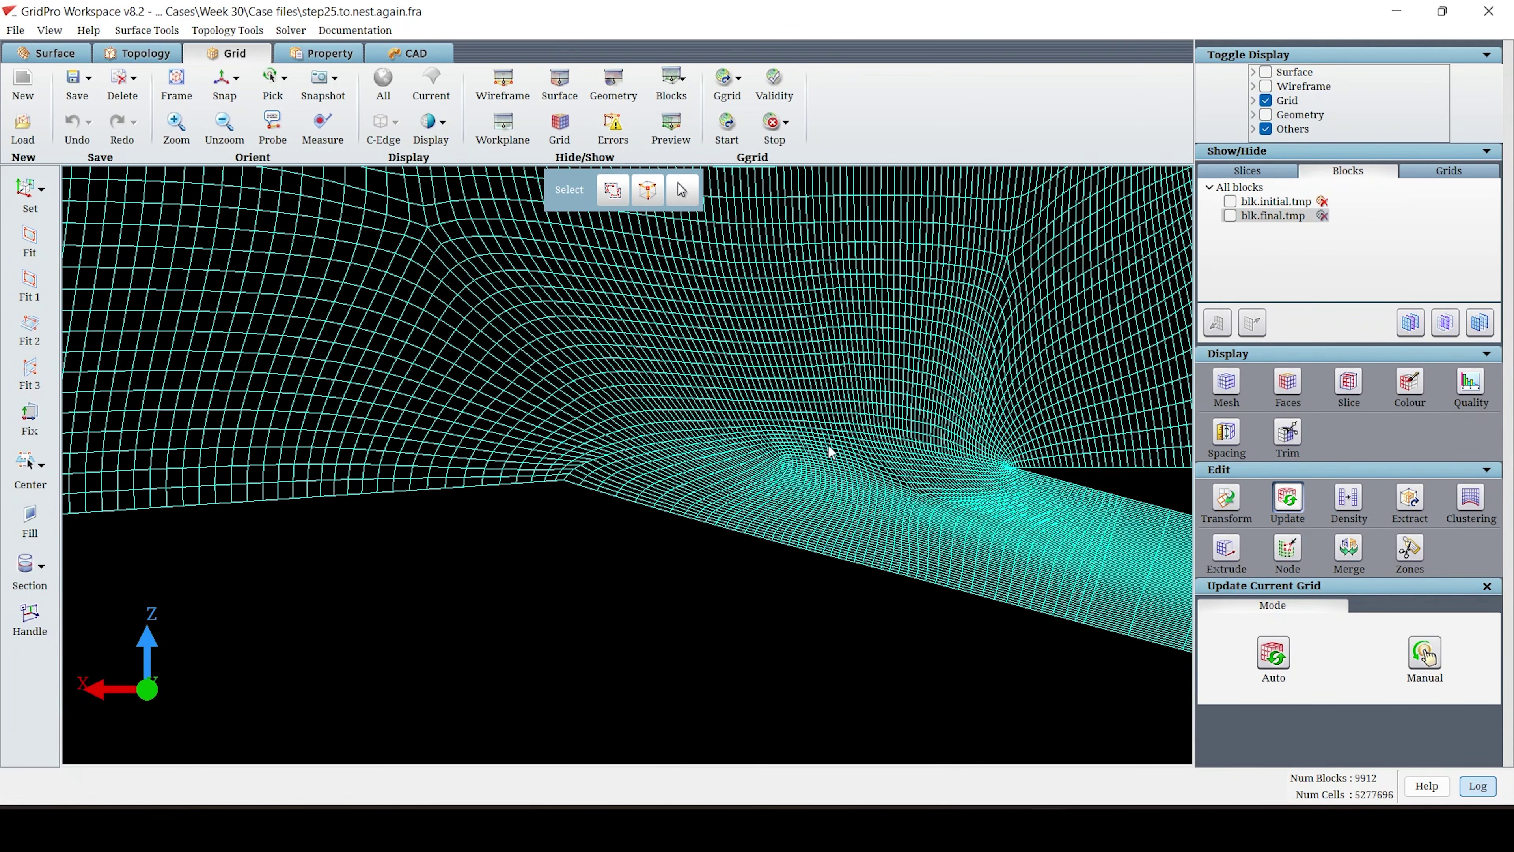
- Examine the sheet's cells around the upright injectors and their pipe-to-duct junctions
{"action": "middle_click_drag", "start_coordinate": [262, 358], "coordinate": [1121, 567]}
{"action": "scroll", "coordinate": [476, 410], "scroll_direction": "down", "scroll_amount": 6}
{"action": "middle_click_drag", "start_coordinate": [384, 432], "coordinate": [1078, 485]}
{"action": "scroll", "coordinate": [470, 413], "scroll_direction": "up", "scroll_amount": 5}
{"action": "middle_click_drag", "start_coordinate": [417, 393], "coordinate": [960, 596]}
{"action": "scroll", "coordinate": [690, 482], "scroll_direction": "up", "scroll_amount": 2}
{"action": "scroll", "coordinate": [691, 482], "scroll_direction": "up", "scroll_amount": 3}
{"action": "middle_click_drag", "start_coordinate": [936, 500], "coordinate": [559, 478]}
{"action": "scroll", "coordinate": [602, 477], "scroll_direction": "down", "scroll_amount": 8}
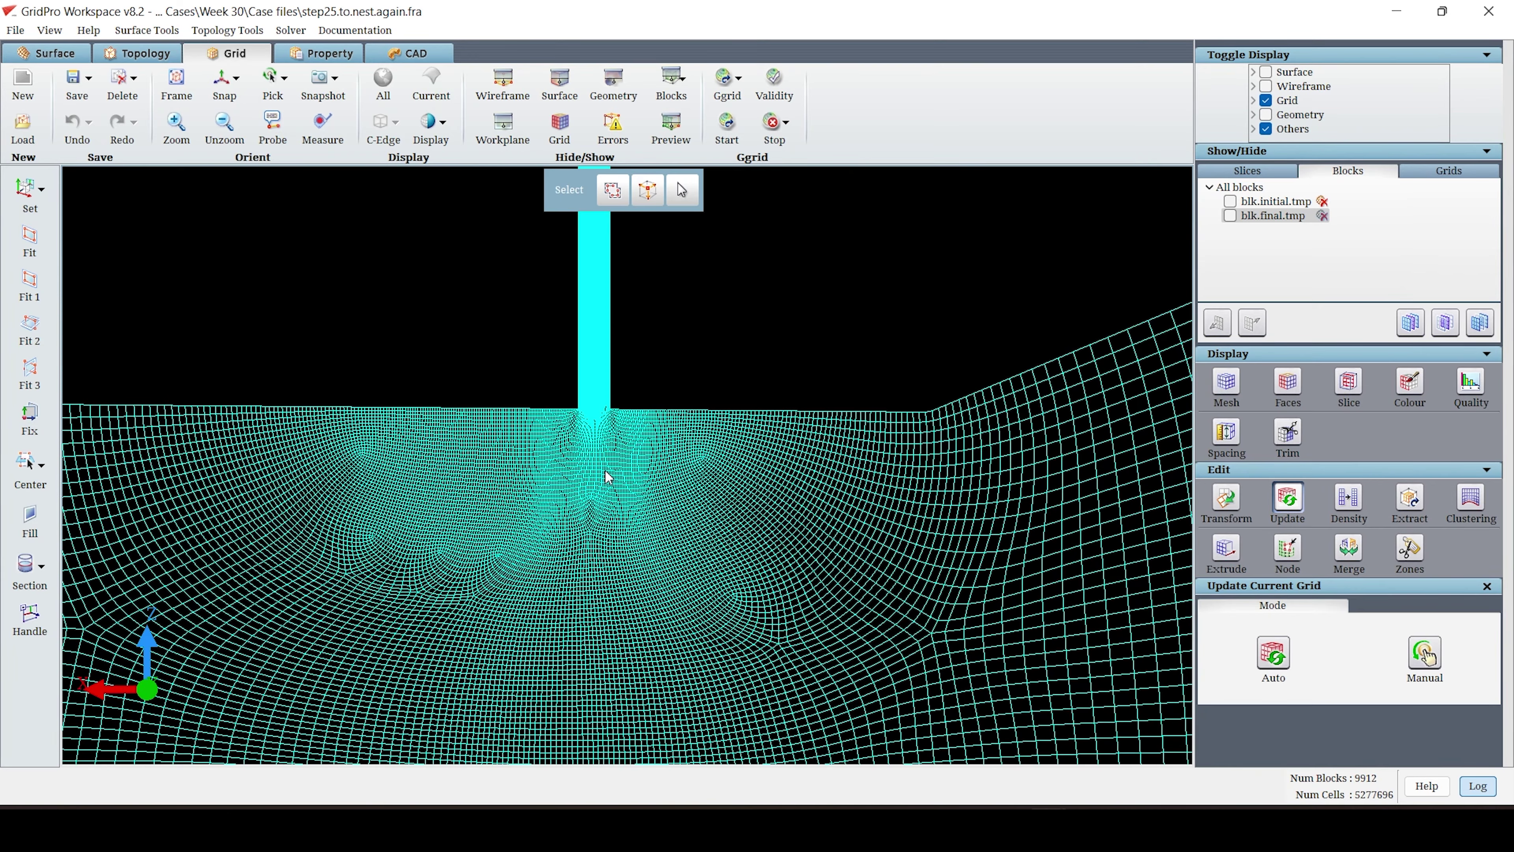
{"action": "middle_click_drag", "start_coordinate": [587, 686], "coordinate": [586, 342]}
{"action": "scroll", "coordinate": [578, 365], "scroll_direction": "up", "scroll_amount": 6}
{"action": "scroll", "coordinate": [578, 369], "scroll_direction": "up", "scroll_amount": 5}
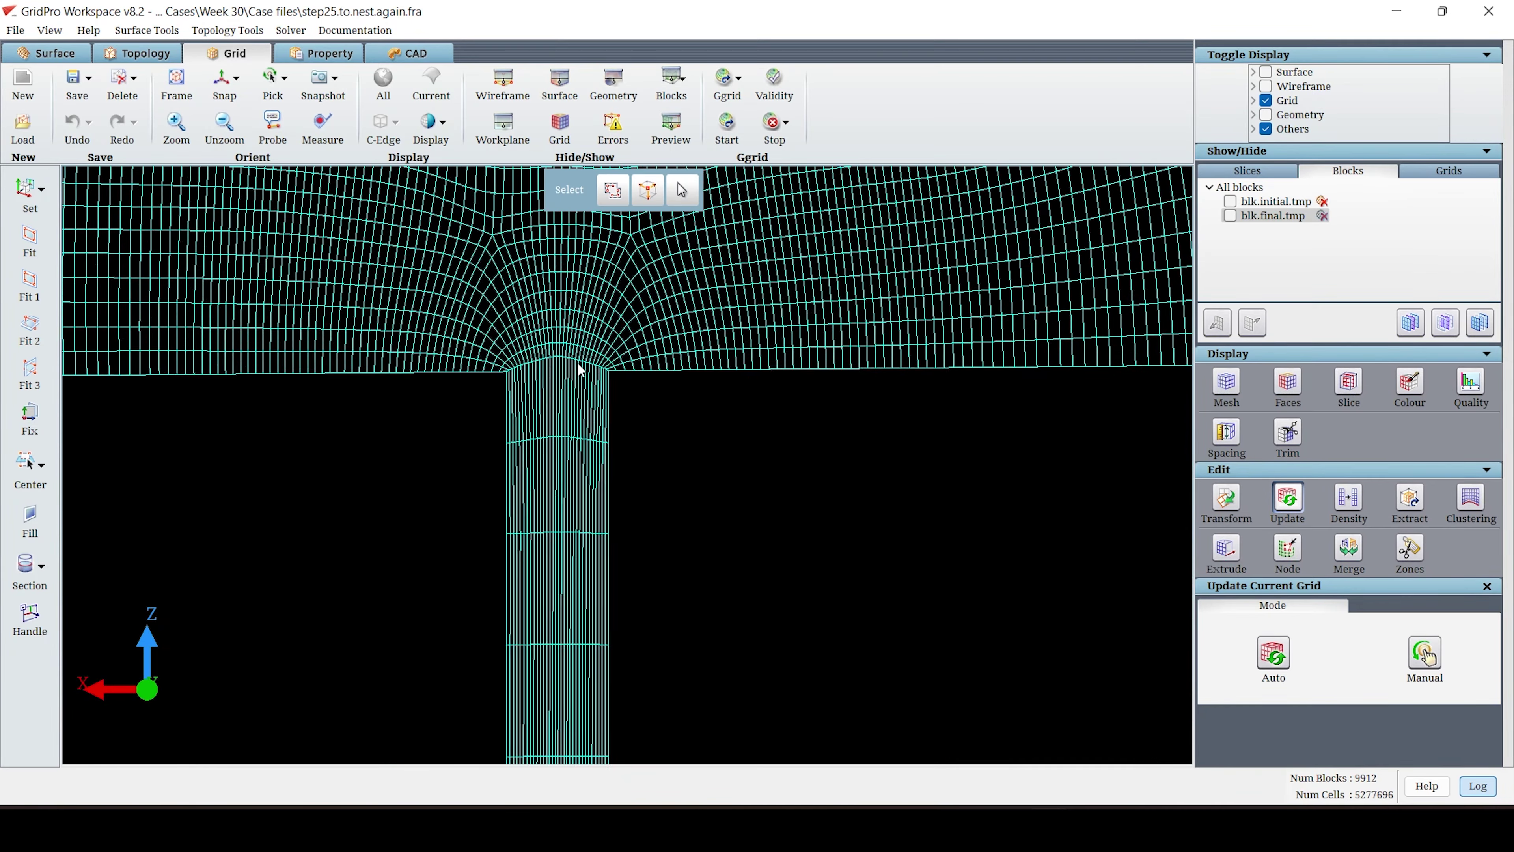
{"action": "scroll", "coordinate": [578, 369], "scroll_direction": "down", "scroll_amount": 6}
{"action": "scroll", "coordinate": [578, 368], "scroll_direction": "down", "scroll_amount": 6}
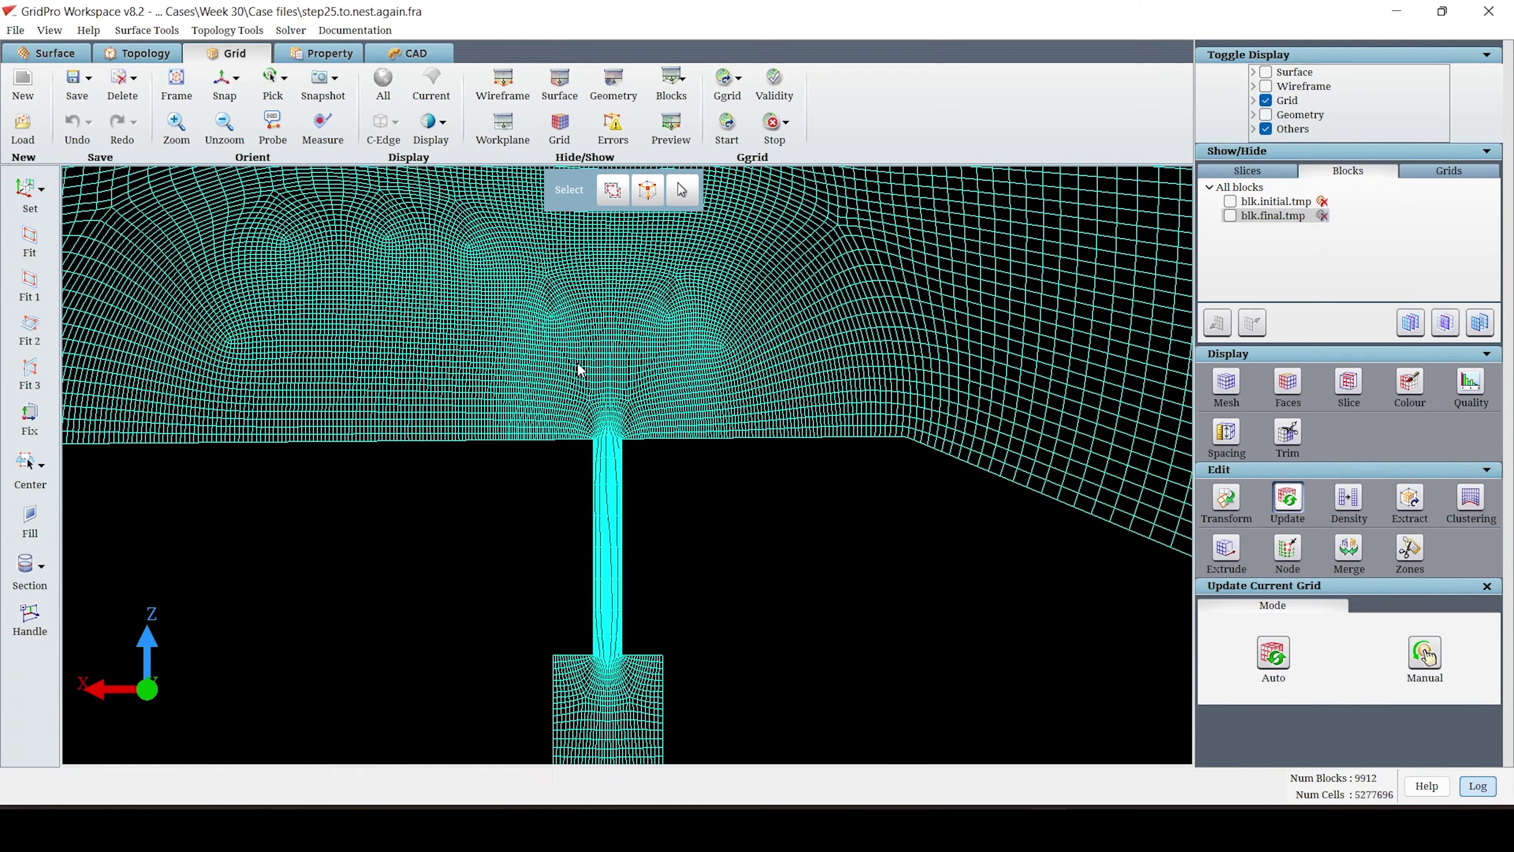
{"action": "middle_click_drag", "start_coordinate": [722, 217], "coordinate": [730, 294]}
{"action": "scroll", "coordinate": [1056, 422], "scroll_direction": "down", "scroll_amount": 2}
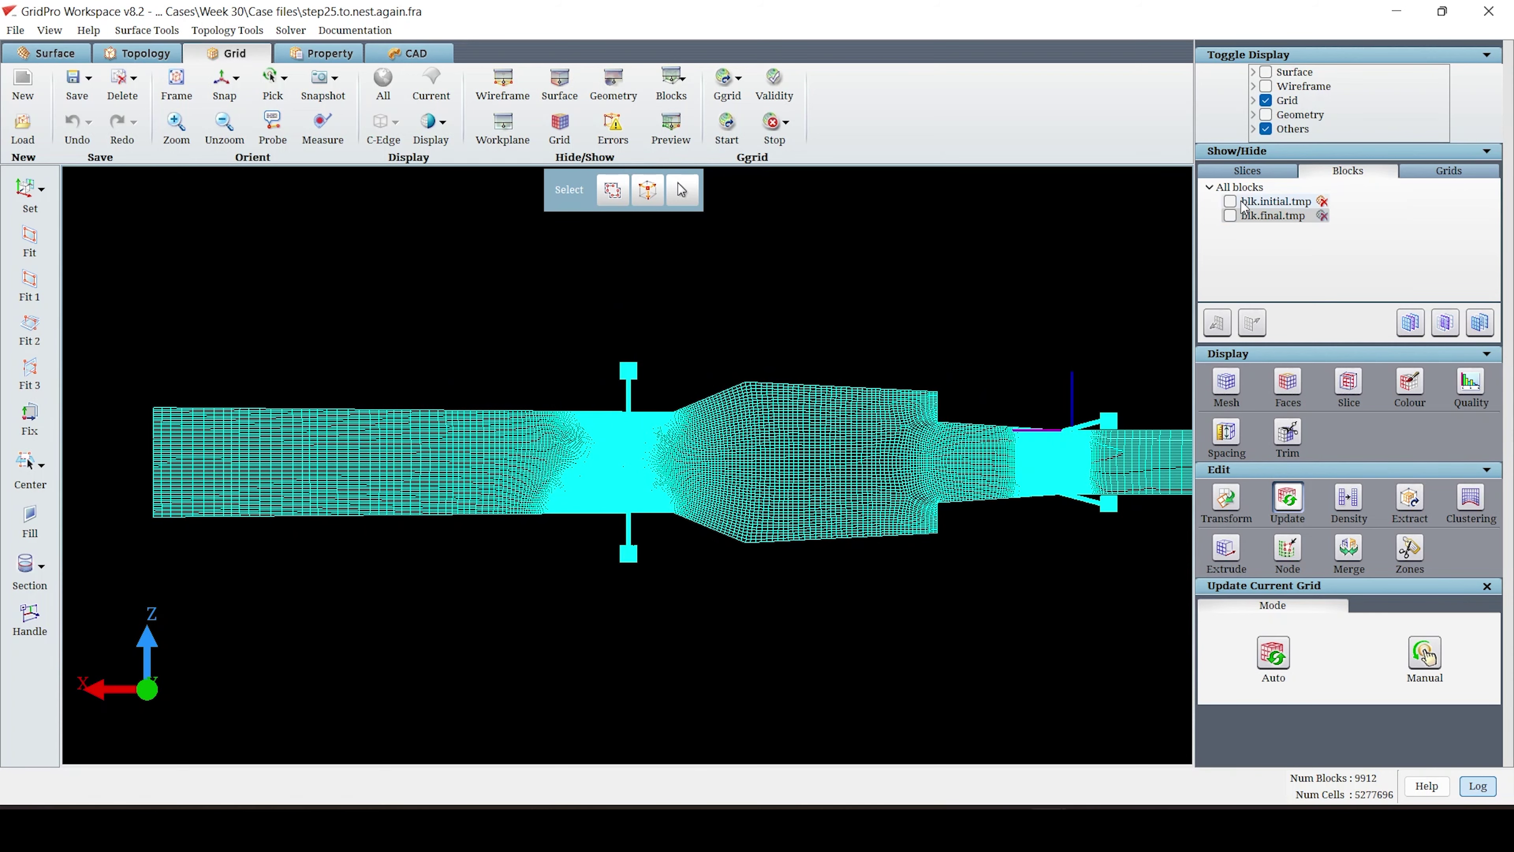
- Show all surface slices along with the sheet and display the block outlines with the Slice tool over the inclined injector
{"action": "left_click", "coordinate": [1247, 171]}
{"action": "left_click", "coordinate": [1423, 322]}
{"action": "left_click_drag", "start_coordinate": [739, 555], "coordinate": [947, 556]}
{"action": "middle_click_drag", "start_coordinate": [991, 460], "coordinate": [673, 498]}
{"action": "left_click_drag", "start_coordinate": [672, 492], "coordinate": [618, 757]}
{"action": "scroll", "coordinate": [706, 391], "scroll_direction": "up", "scroll_amount": 5}
{"action": "left_click", "coordinate": [223, 77]}
{"action": "middle_click_drag", "start_coordinate": [854, 391], "coordinate": [566, 380]}
{"action": "scroll", "coordinate": [620, 393], "scroll_direction": "up", "scroll_amount": 5}
{"action": "middle_click_drag", "start_coordinate": [678, 327], "coordinate": [854, 427]}
{"action": "left_click", "coordinate": [1350, 382]}
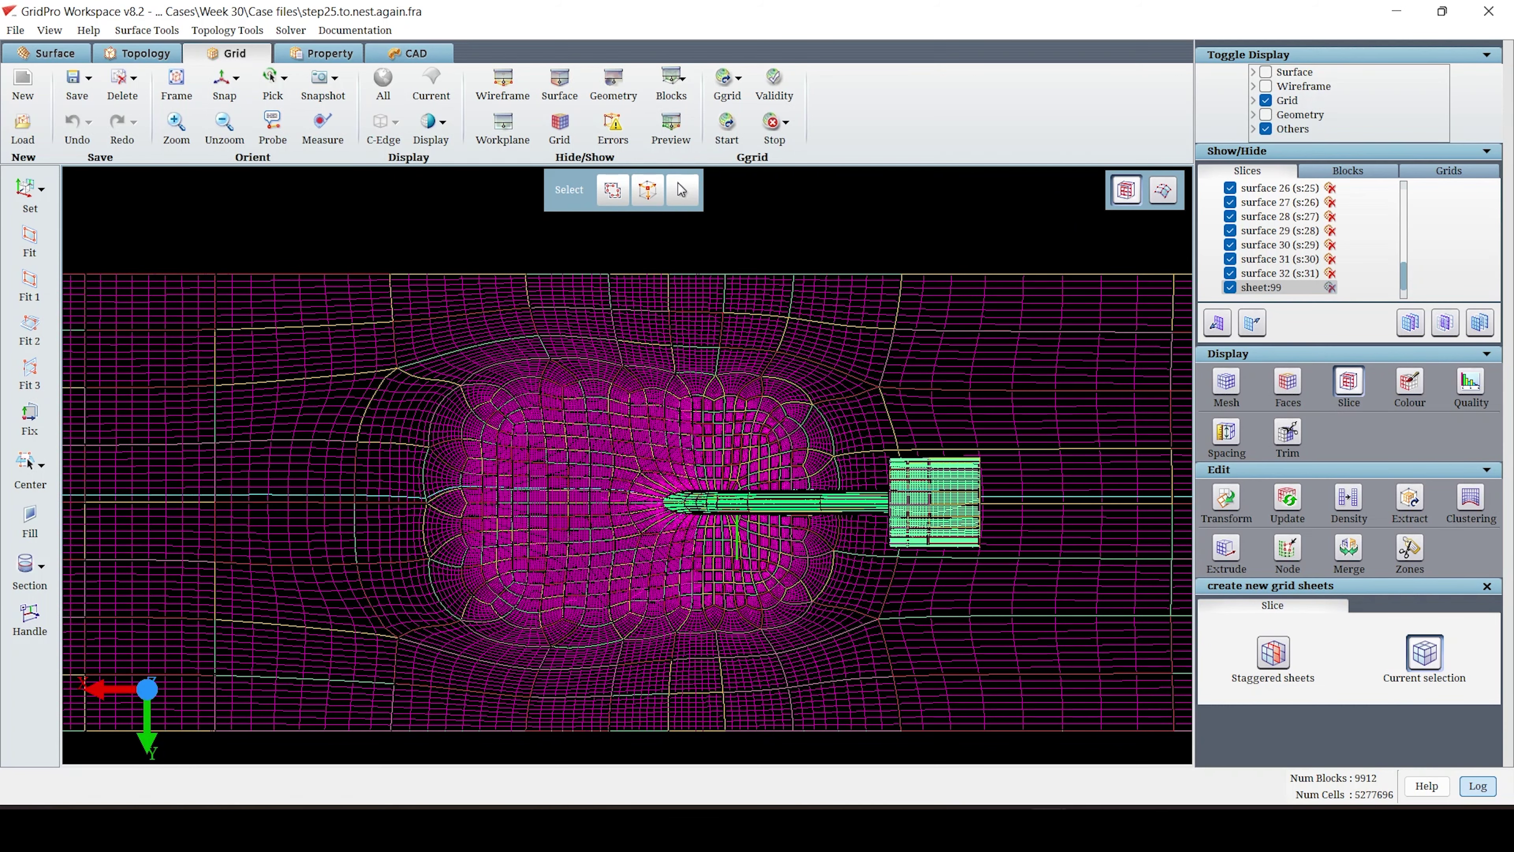
- Examine the nested block structure around the inclined and upright injectors, ending with the whole combustor in side view
{"action": "scroll", "coordinate": [890, 540], "scroll_direction": "up", "scroll_amount": 4}
{"action": "middle_click_drag", "start_coordinate": [818, 594], "coordinate": [853, 518]}
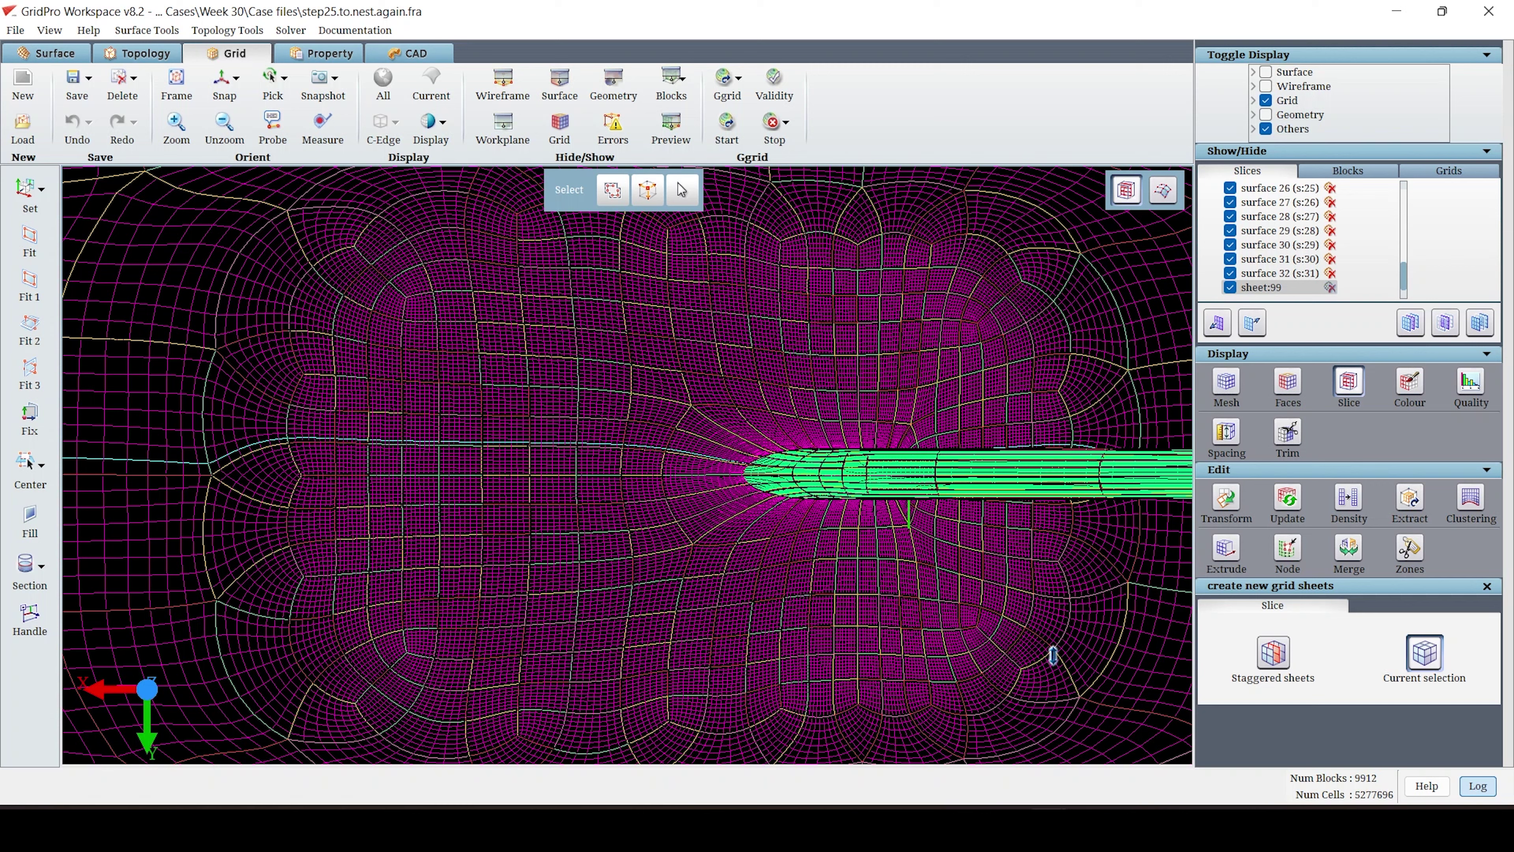
{"action": "scroll", "coordinate": [963, 619], "scroll_direction": "down", "scroll_amount": 6}
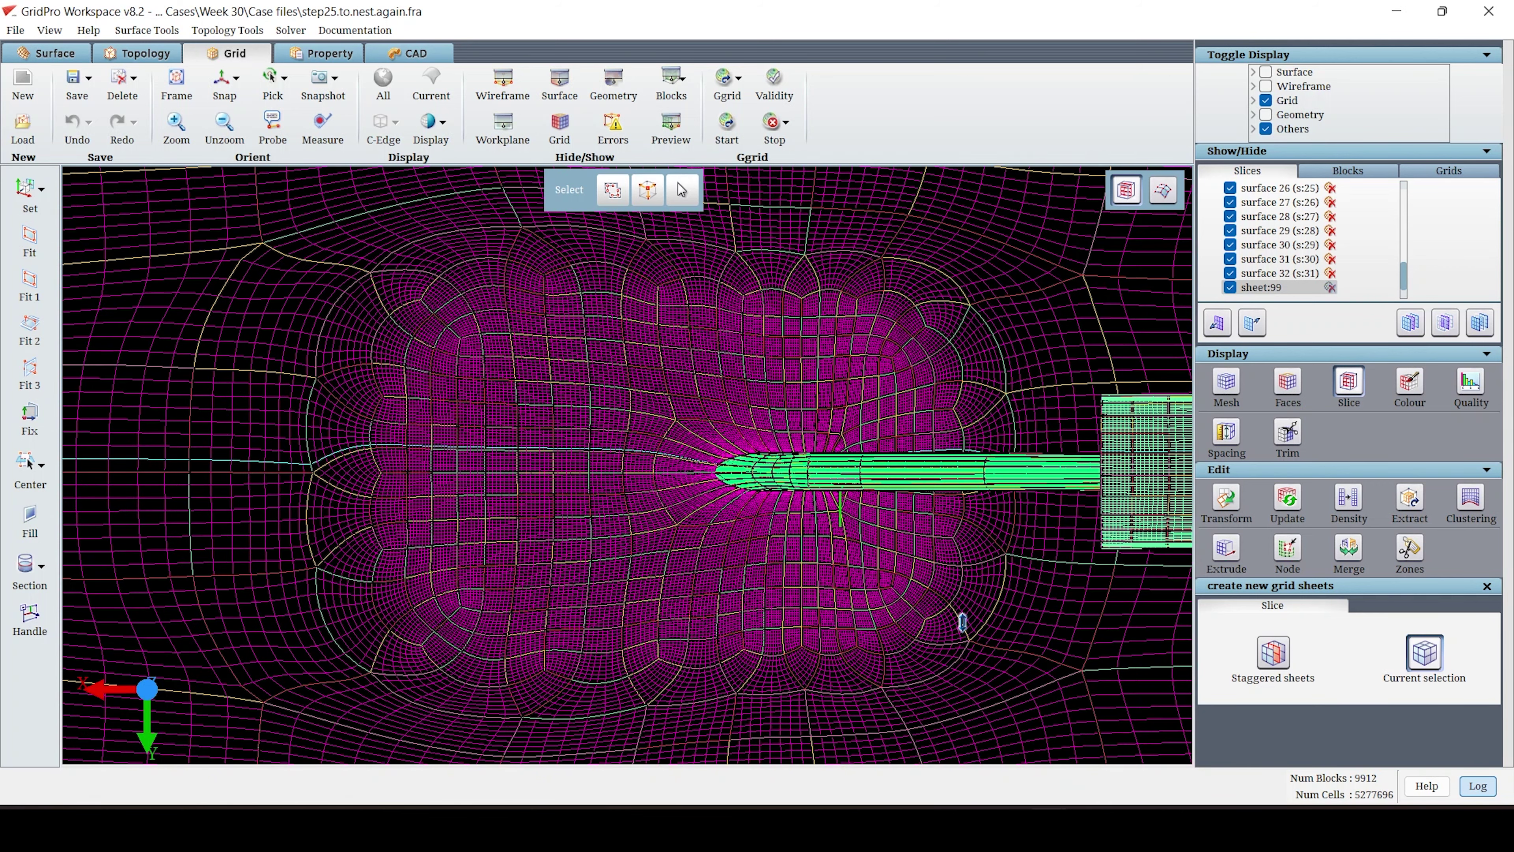
{"action": "scroll", "coordinate": [929, 611], "scroll_direction": "down", "scroll_amount": 4}
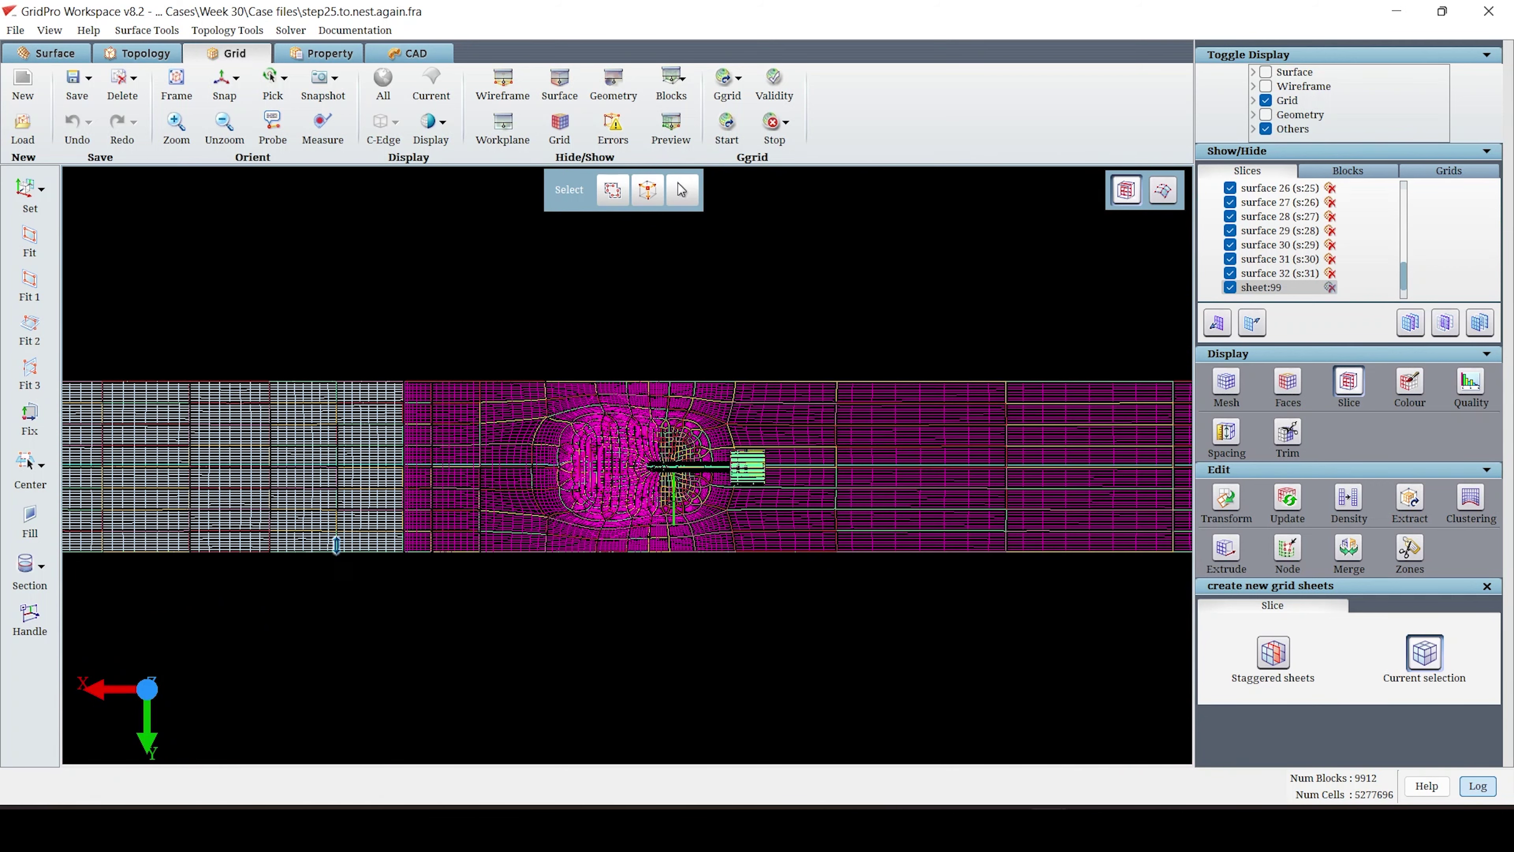
{"action": "middle_click_drag", "start_coordinate": [693, 558], "coordinate": [846, 600]}
{"action": "middle_click_drag", "start_coordinate": [947, 626], "coordinate": [745, 539]}
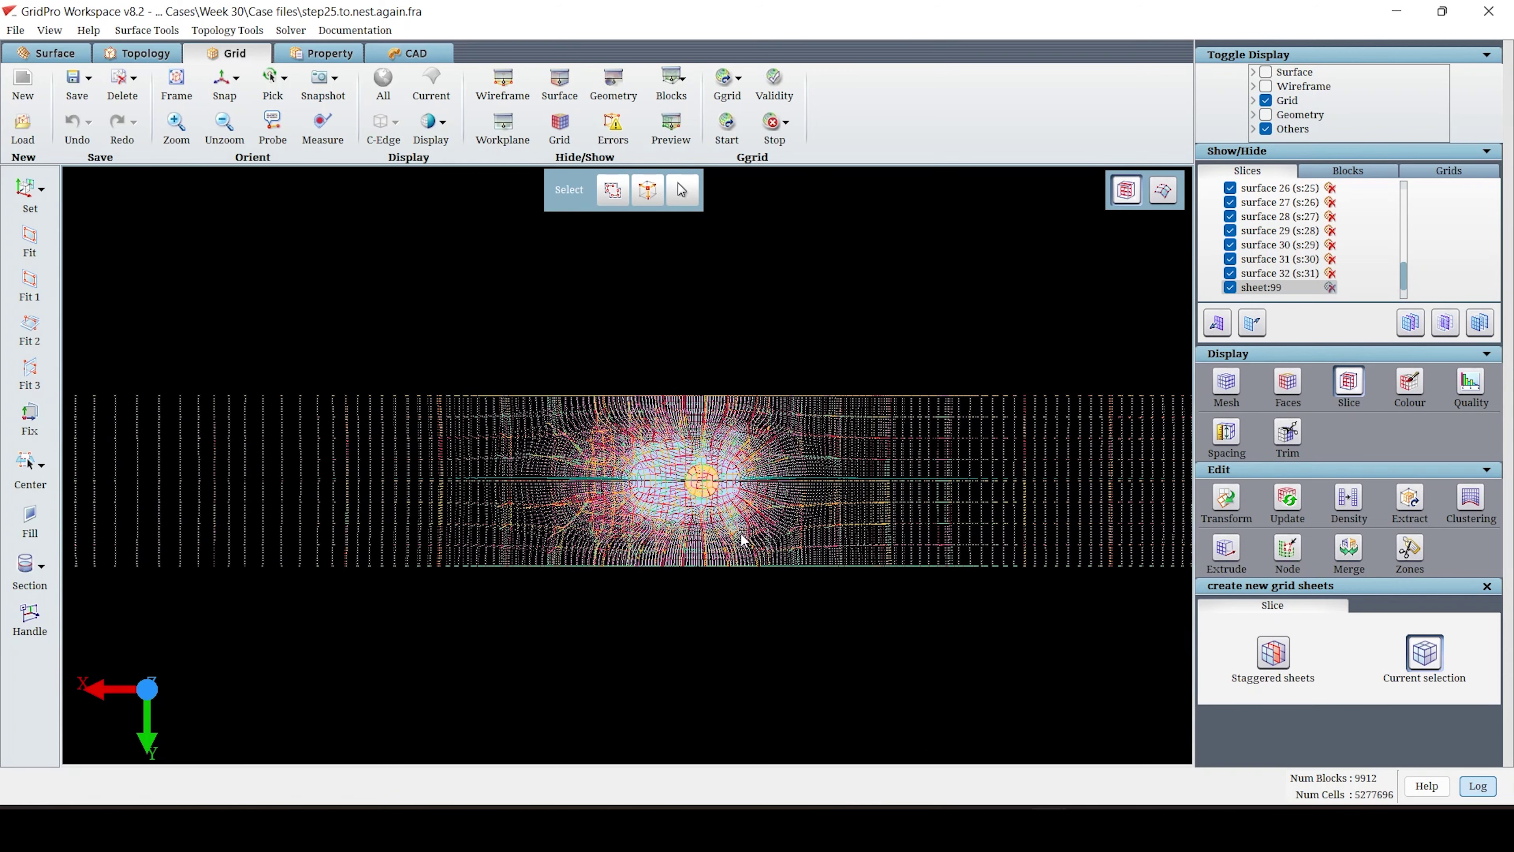
{"action": "scroll", "coordinate": [925, 528], "scroll_direction": "up", "scroll_amount": 5}
{"action": "scroll", "coordinate": [925, 528], "scroll_direction": "up", "scroll_amount": 2}
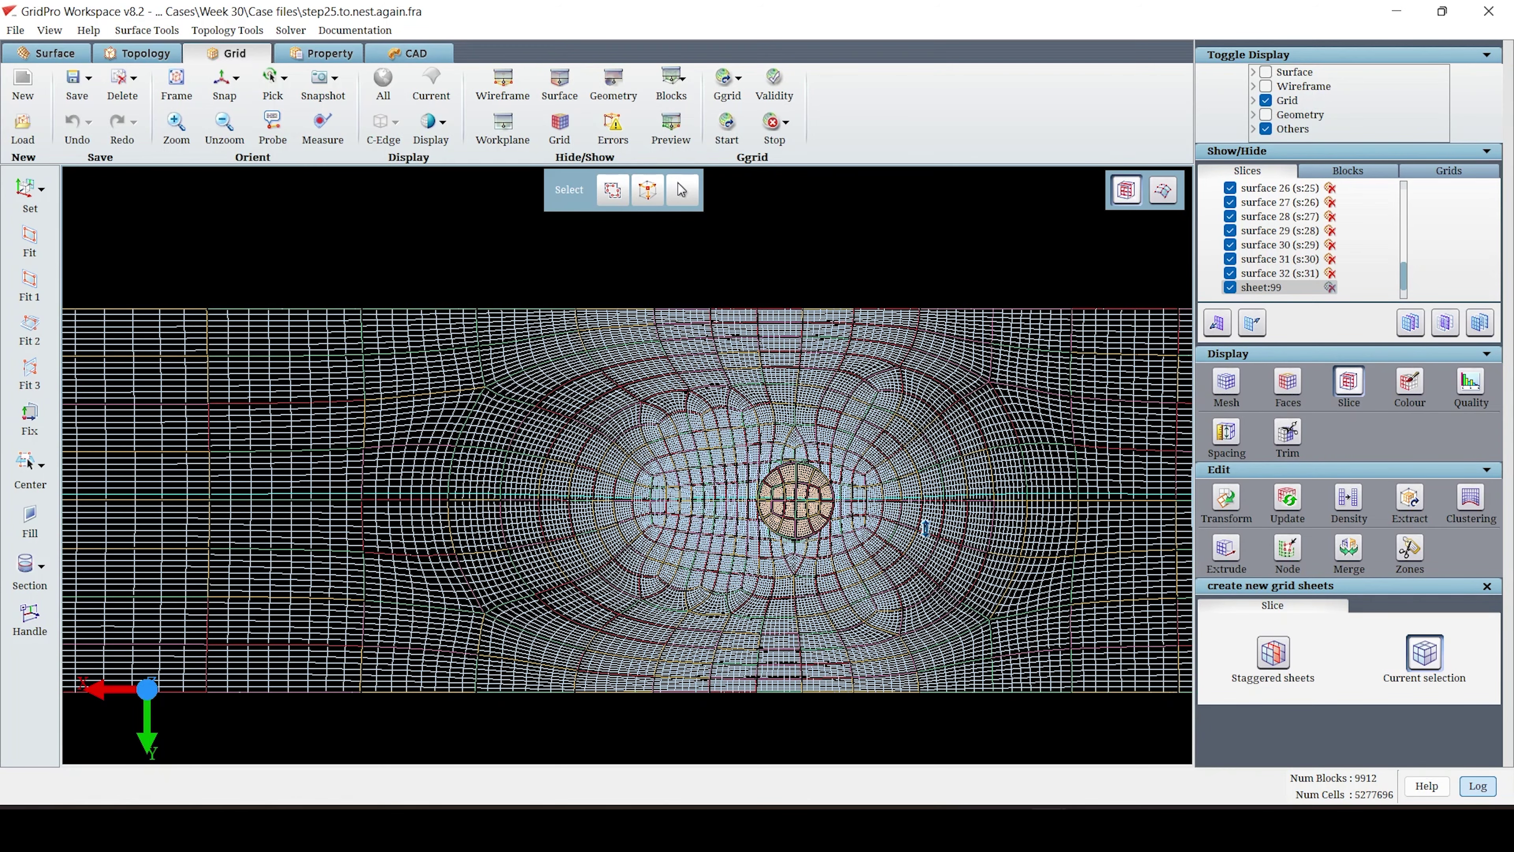
{"action": "scroll", "coordinate": [984, 582], "scroll_direction": "down", "scroll_amount": 5}
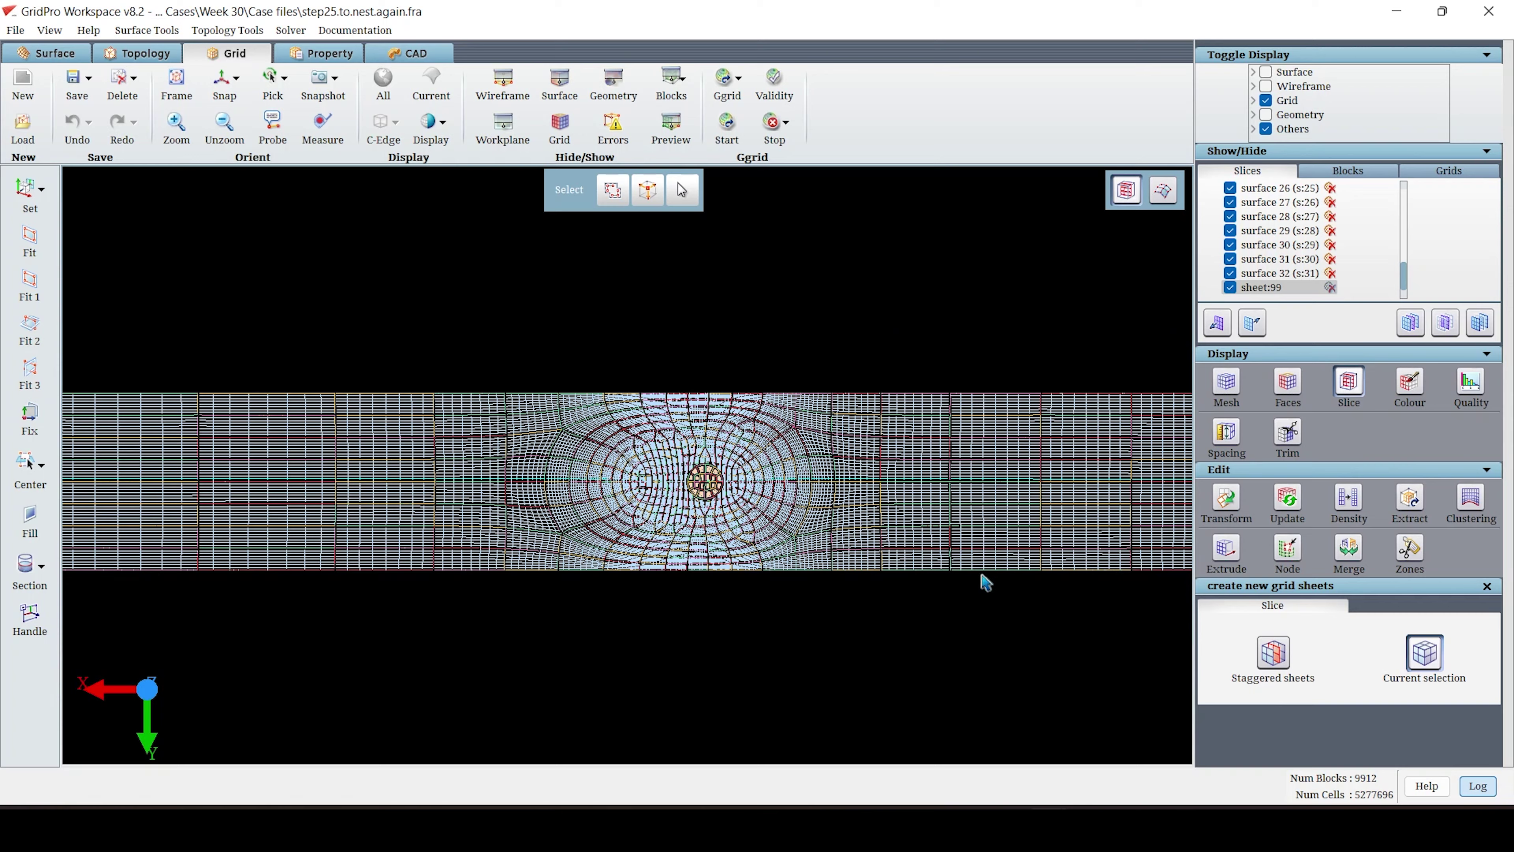
{"action": "middle_click_drag", "start_coordinate": [1000, 586], "coordinate": [751, 591]}
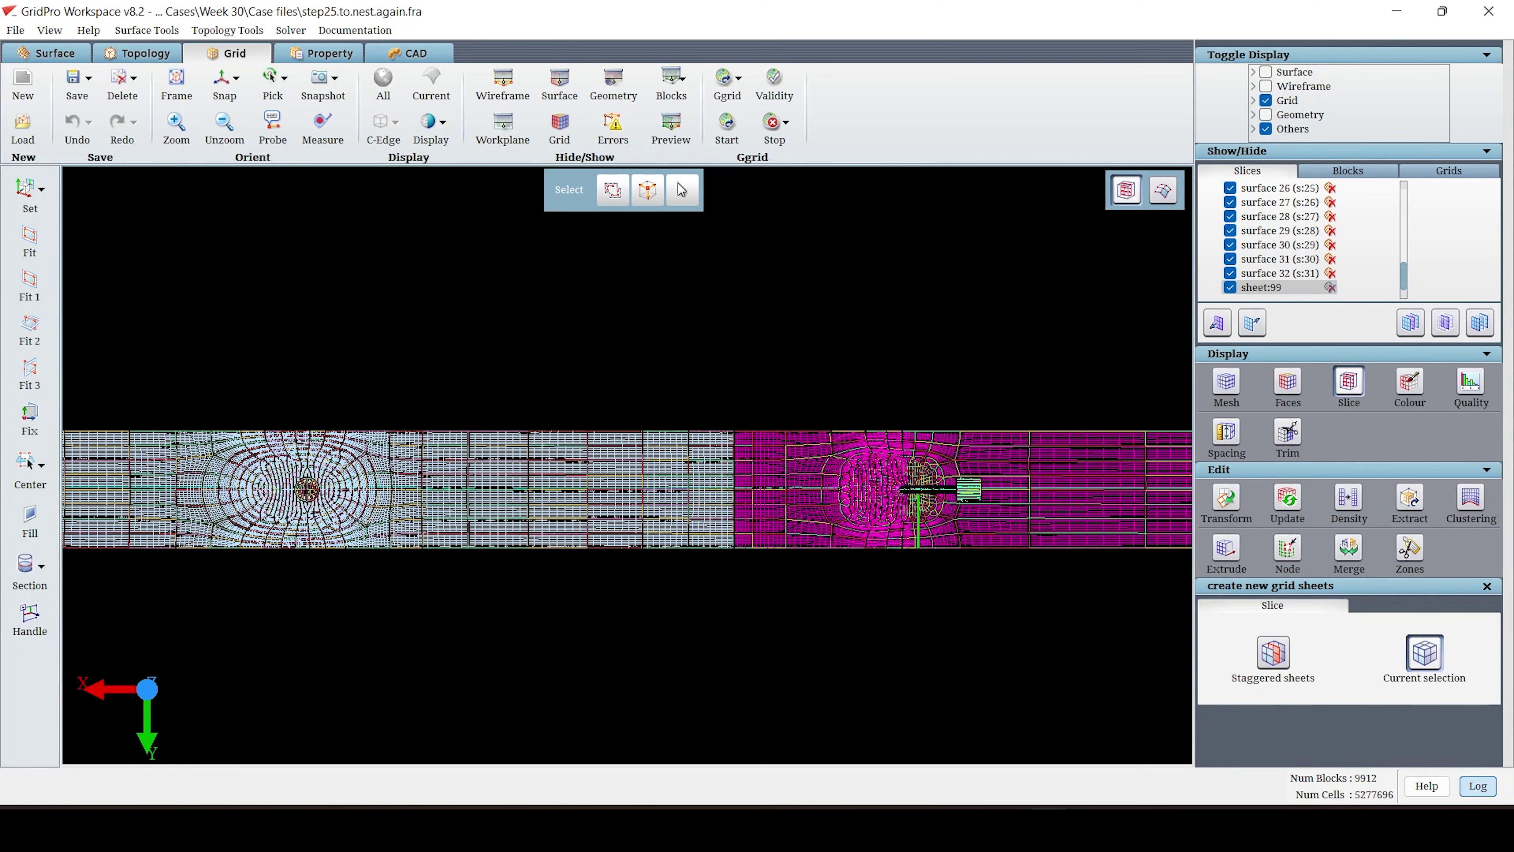
{"action": "right_click_drag", "start_coordinate": [360, 472], "coordinate": [596, 596]}
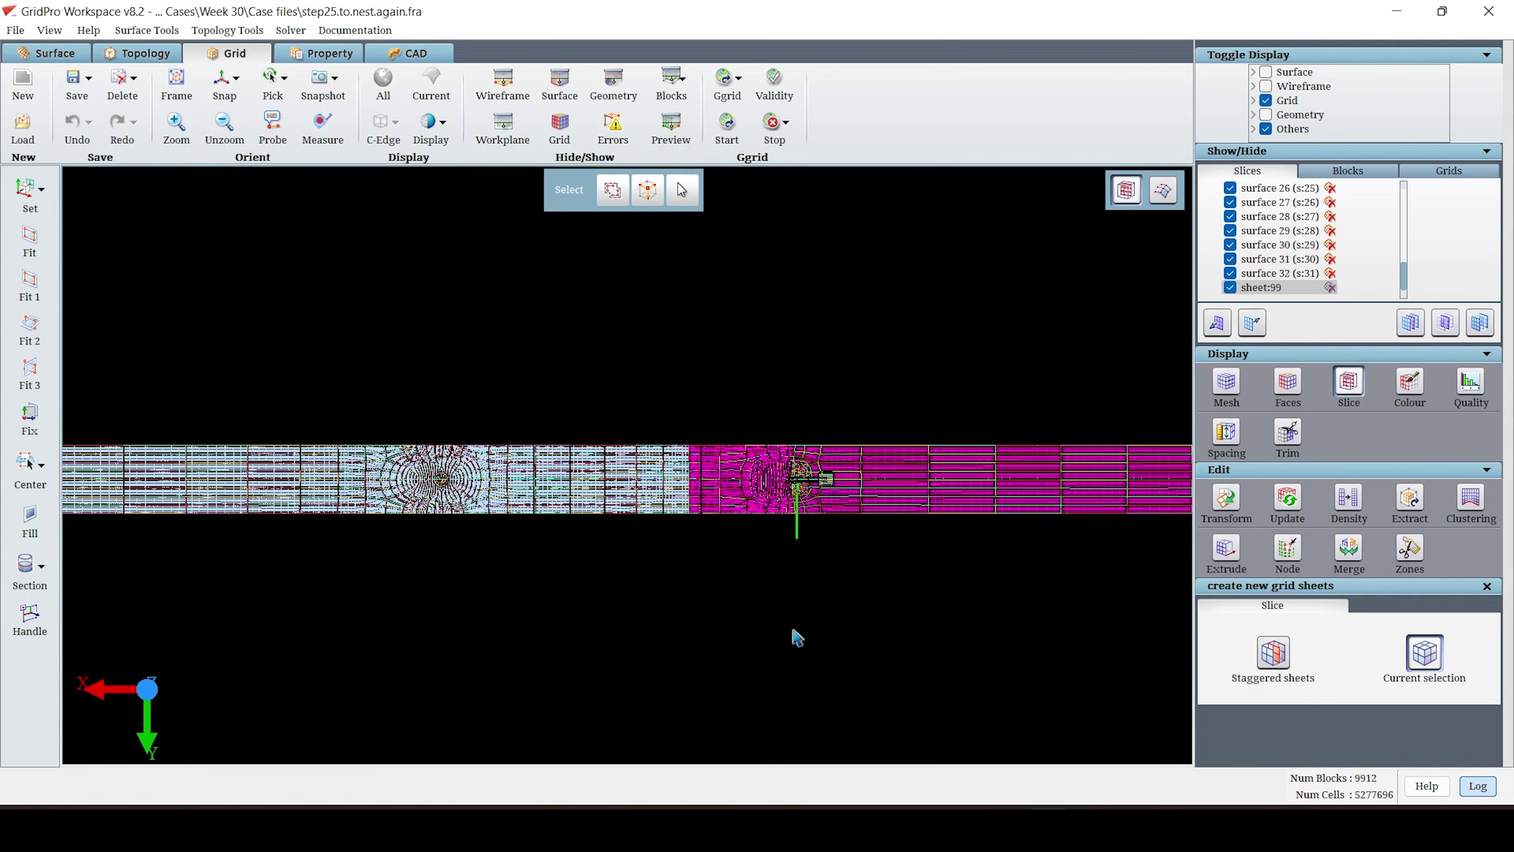
{"action": "left_click_drag", "start_coordinate": [926, 582], "coordinate": [851, 111]}
{"action": "left_click_drag", "start_coordinate": [493, 575], "coordinate": [554, 293]}
{"action": "left_click", "coordinate": [224, 82]}
{"action": "mouse_move", "coordinate": [500, 470]}
{"action": "right_mouse_down"}
{"action": "mouse_move", "coordinate": [580, 522]}
{"action": "mouse_move", "coordinate": [521, 487]}
{"action": "right_mouse_up"}
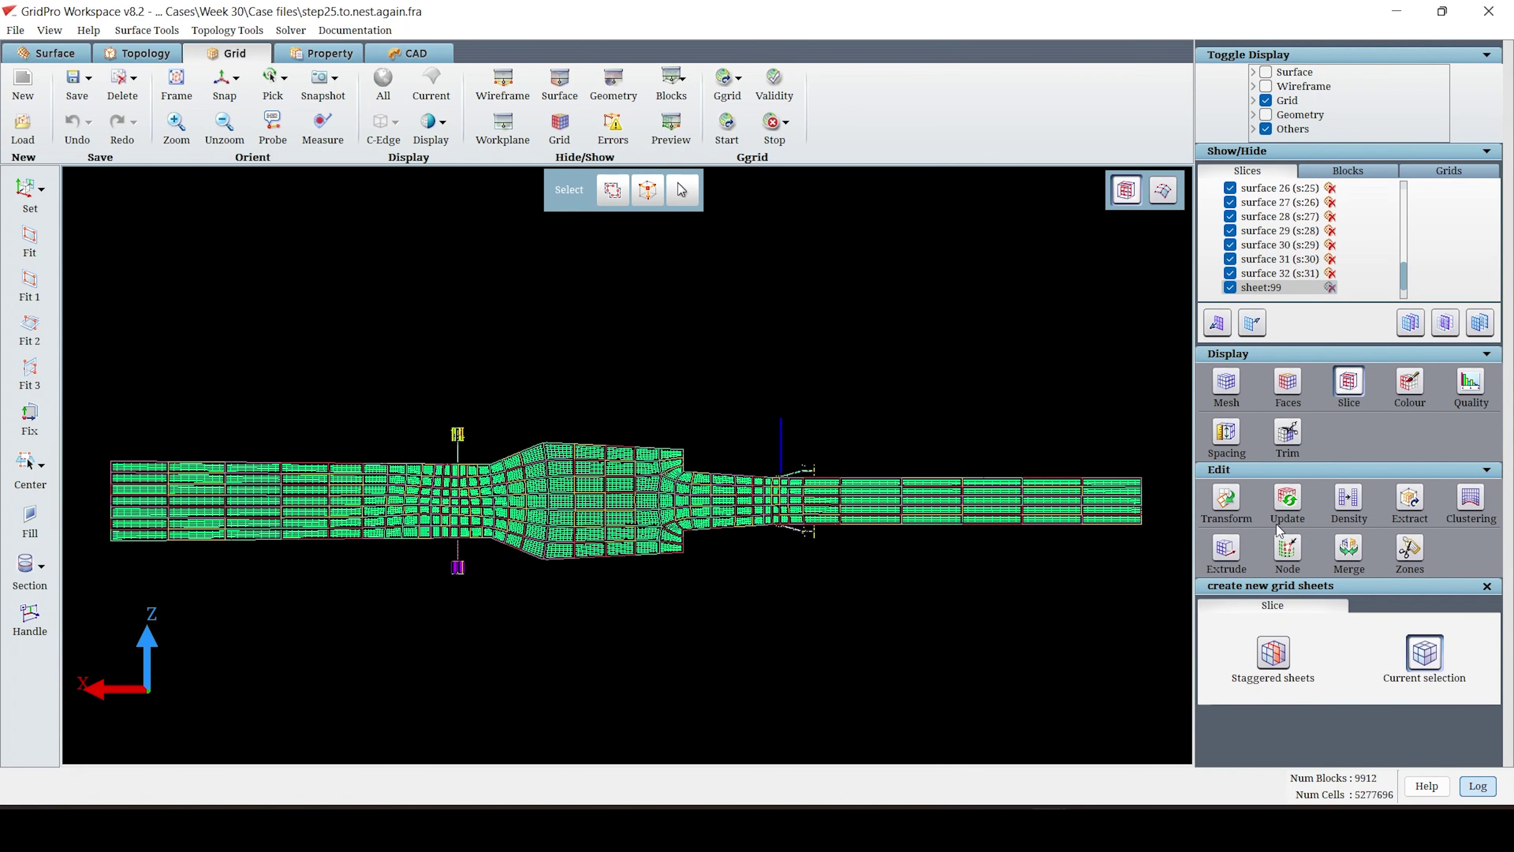